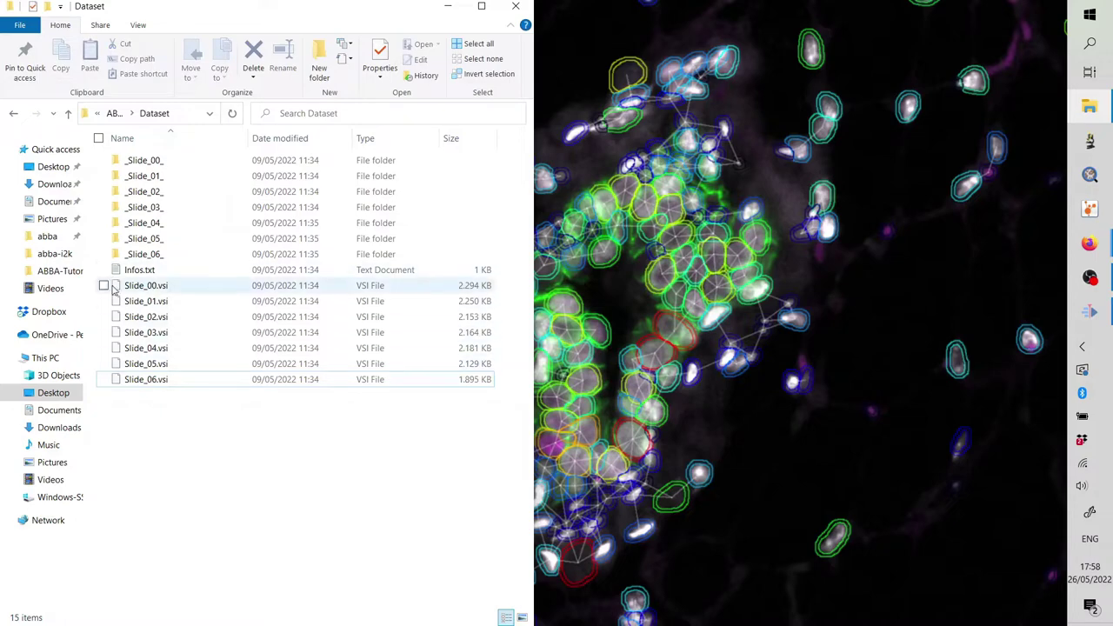
pyautogui.click(144, 286)
pyautogui.keyDown('shift'); pyautogui.click(155, 381); pyautogui.keyUp('shift')
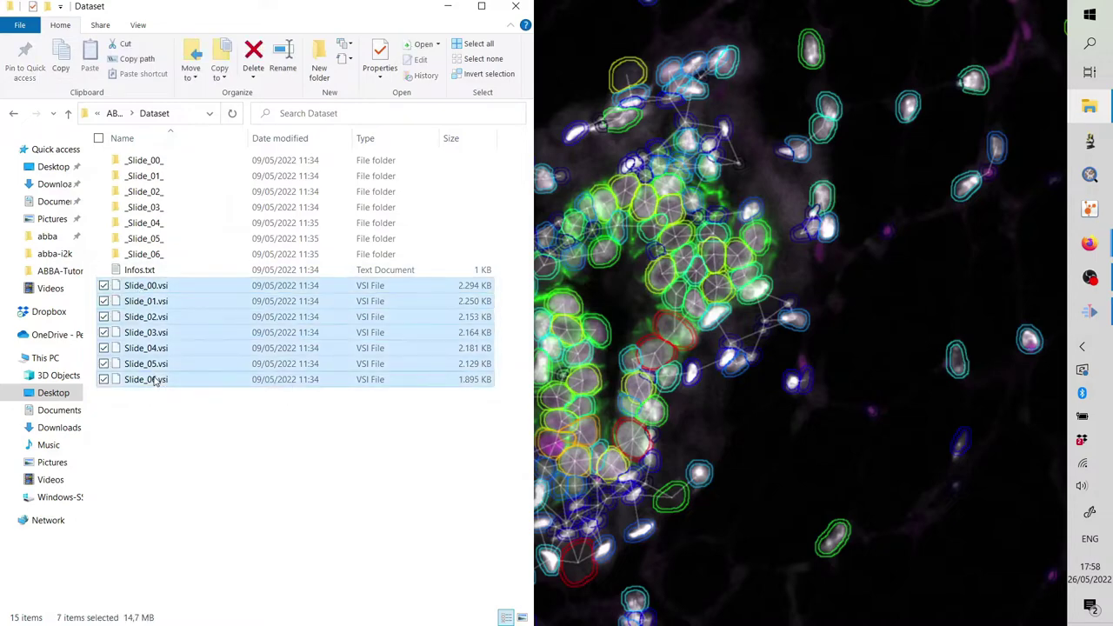
pyautogui.click(160, 288)
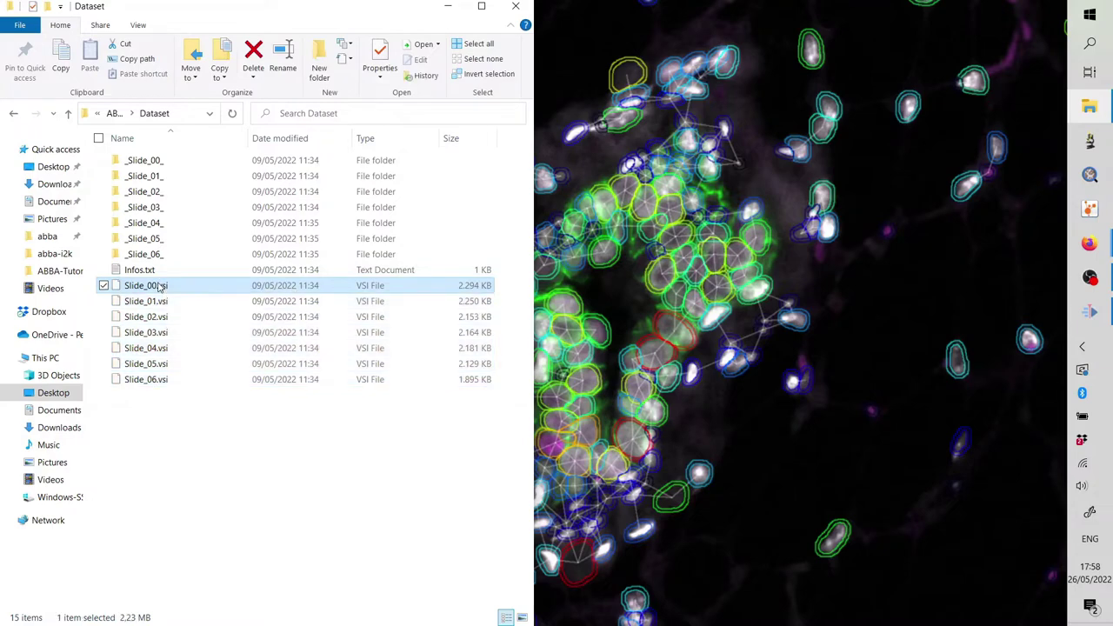
pyautogui.click(171, 162)
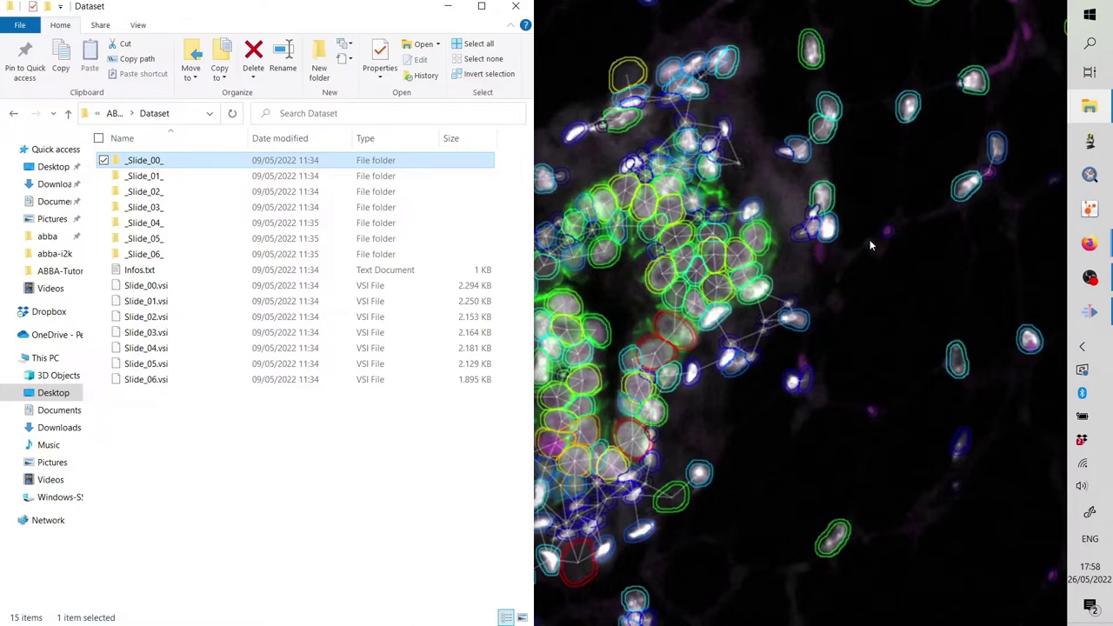
# - Launch QuPath and snap it to the right half of the screen
pyautogui.click(1091, 176)
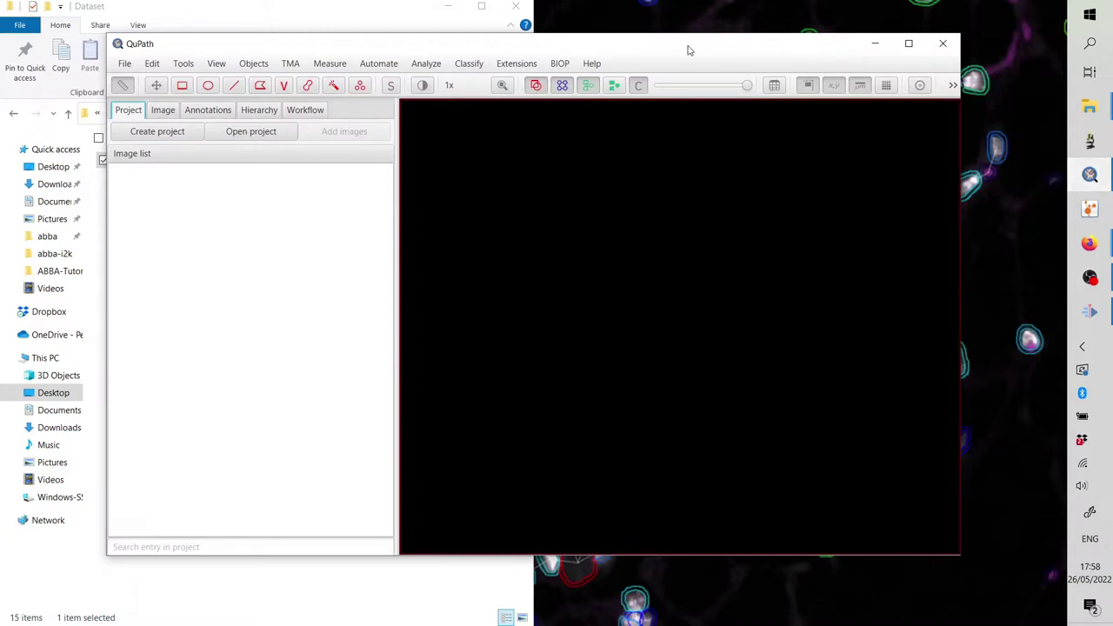
pyautogui.moveTo(688, 44); pyautogui.dragTo(679, 6)
pyautogui.press('super+Right')
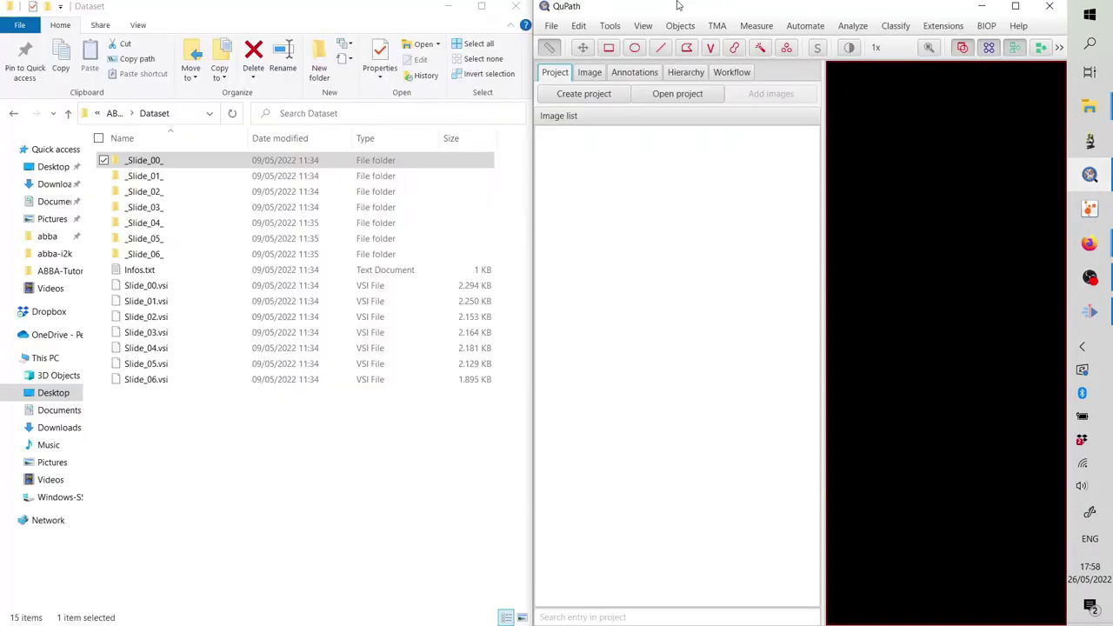
# - Create a new folder named tuto-abba inside ABBA-Tutorial
pyautogui.click(191, 454)
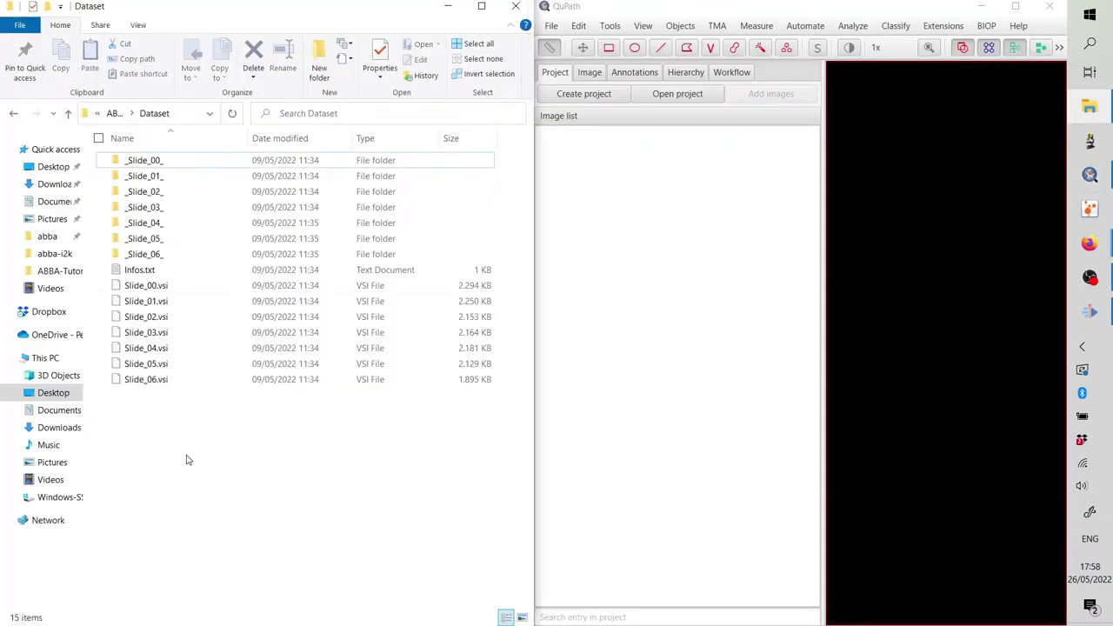
pyautogui.click(112, 114)
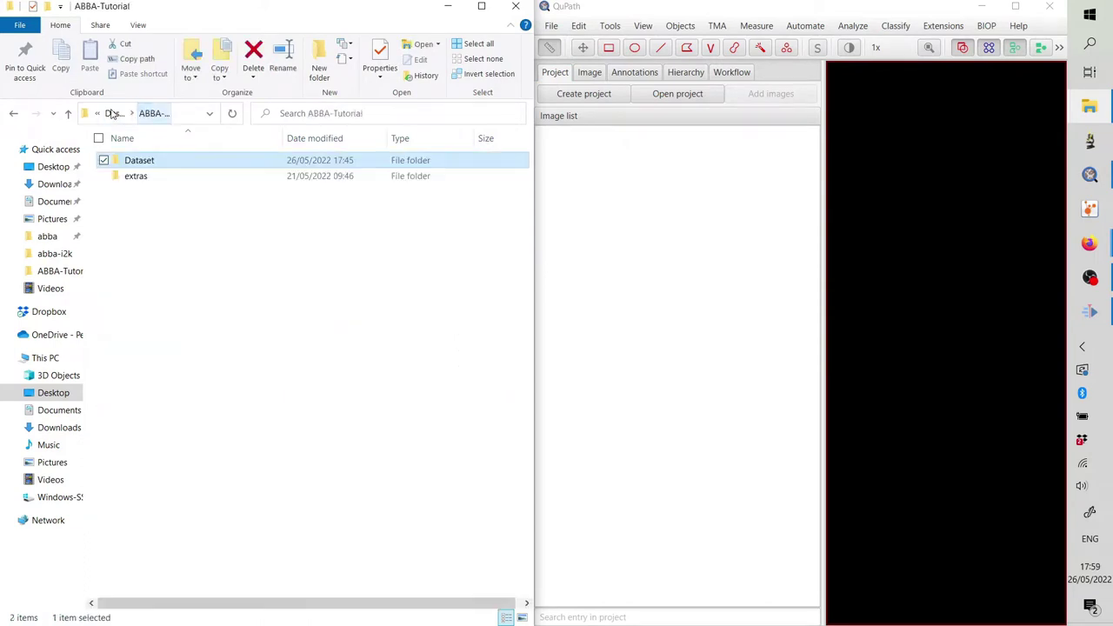
pyautogui.rightClick(148, 250)
pyautogui.moveTo(106, 510)
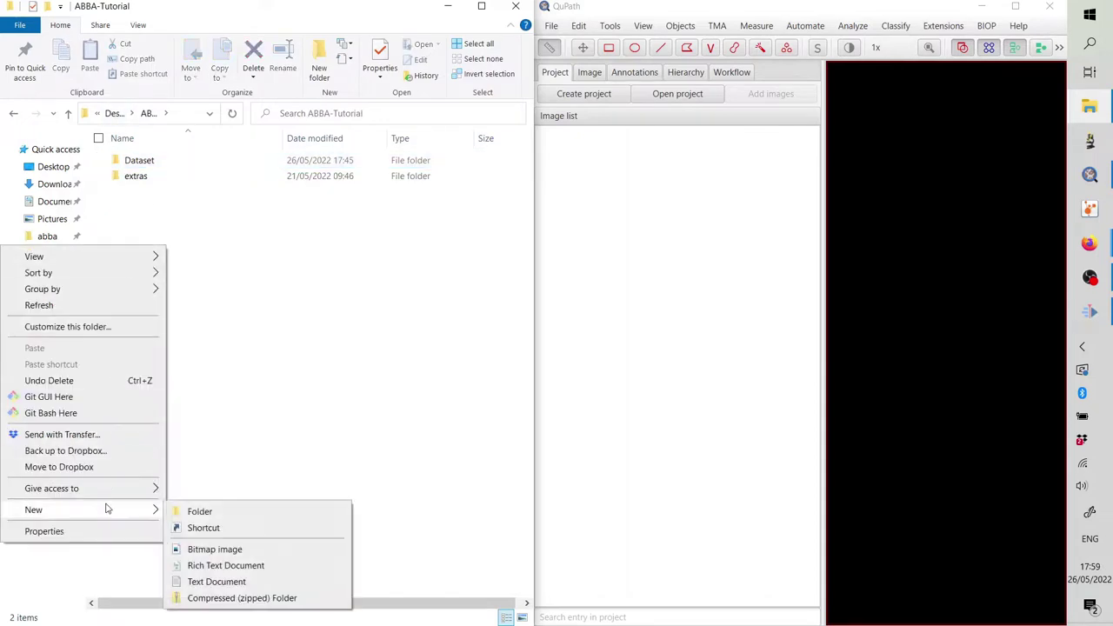
pyautogui.click(223, 516)
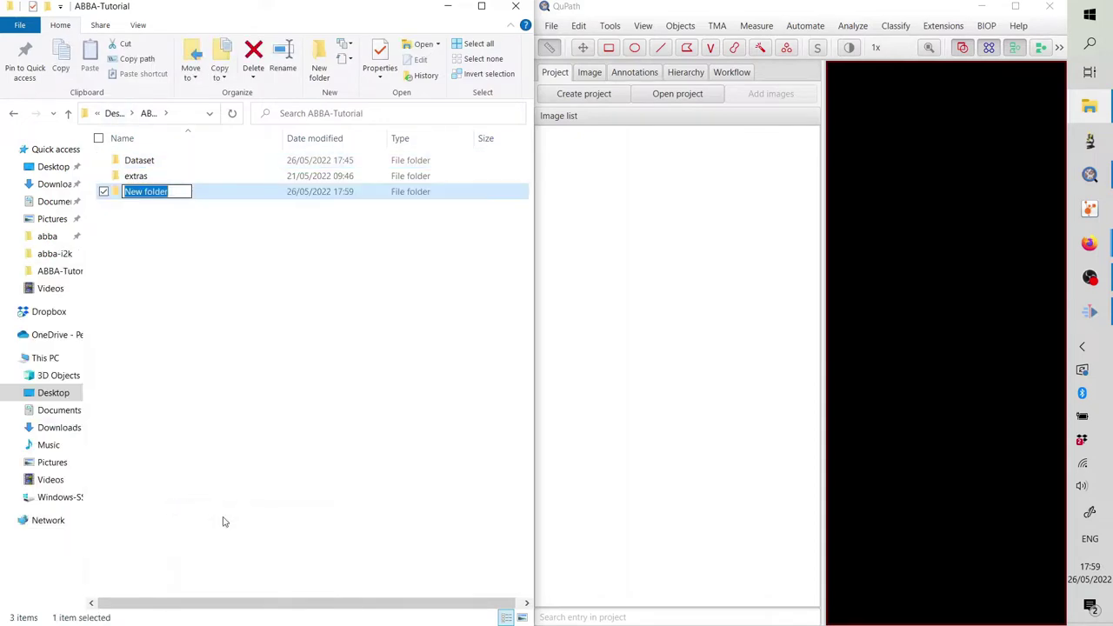
pyautogui.write('tuto-a')
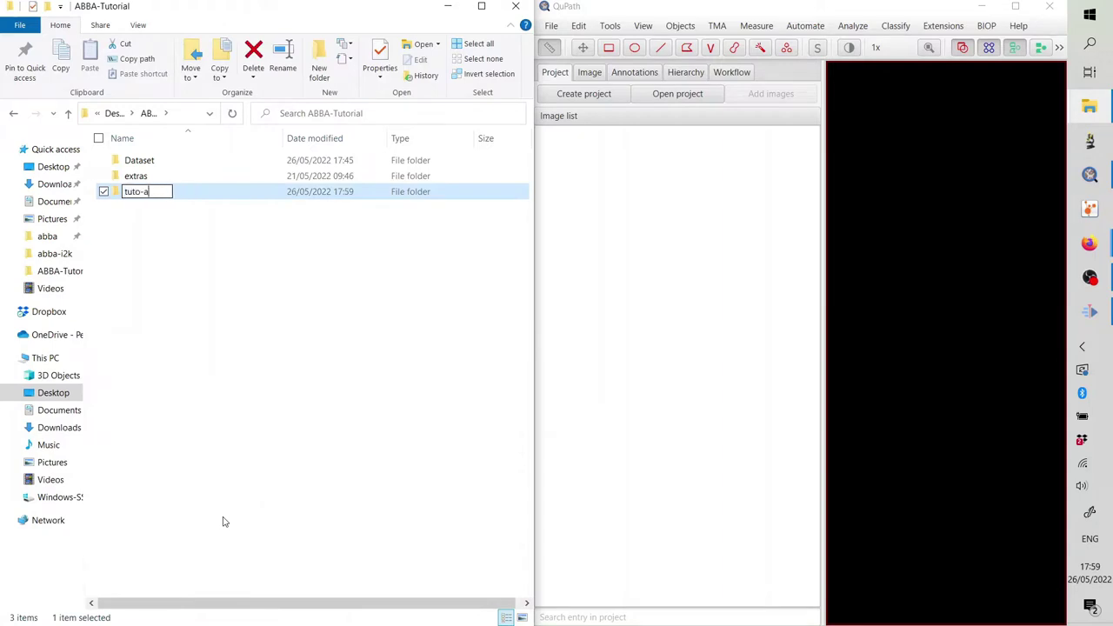
pyautogui.write('bba')
pyautogui.press('Return')
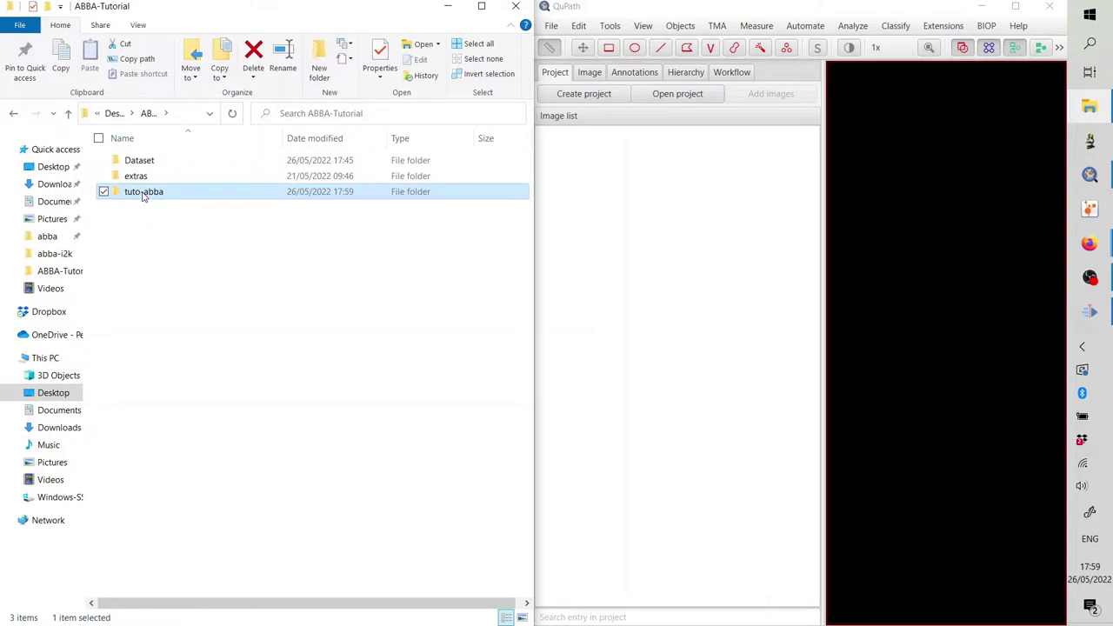
# - Drop the tuto-abba folder into QuPath and confirm creating a project in it
pyautogui.moveTo(143, 196); pyautogui.dragTo(297, 221)
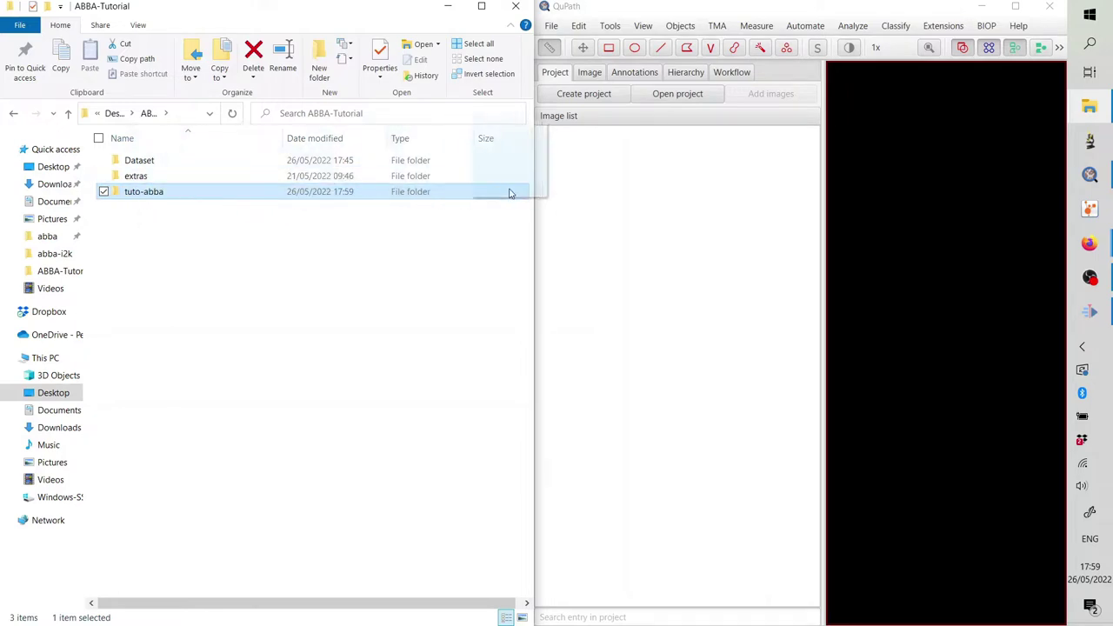
pyautogui.moveTo(520, 197); pyautogui.dragTo(600, 226)
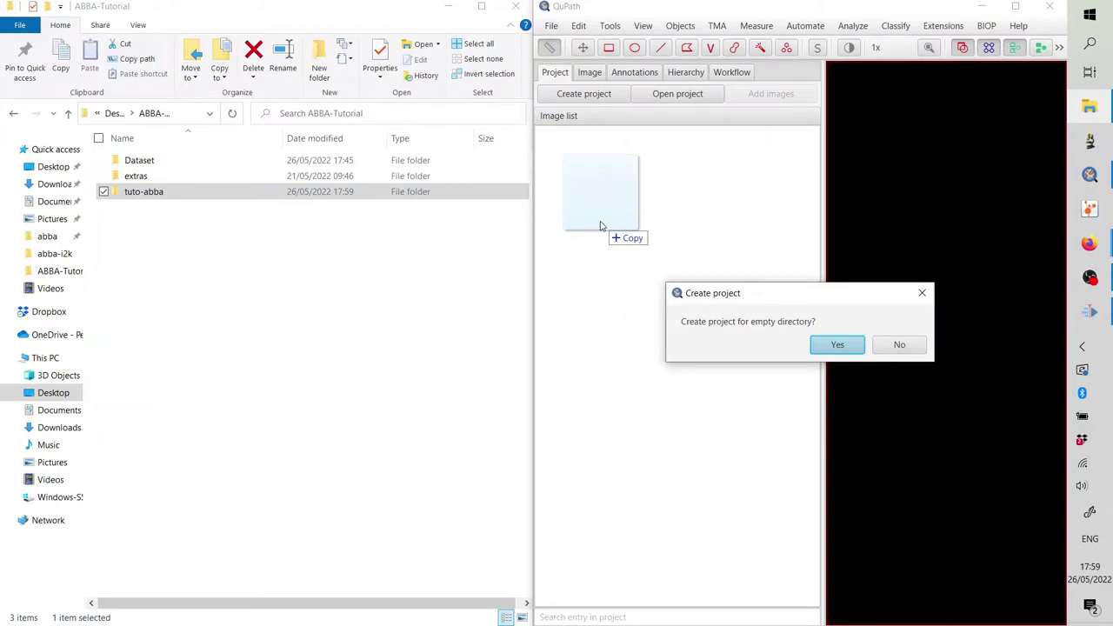
pyautogui.click(837, 345)
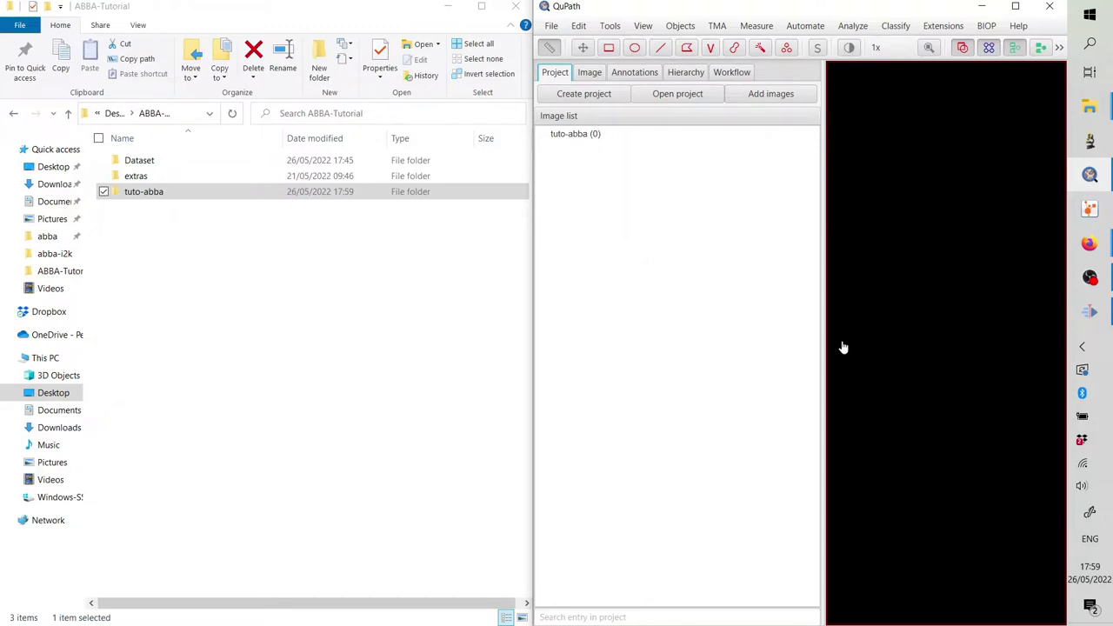
# - Select the seven .vsi slide files in the Dataset folder and drag them into QuPath
pyautogui.doubleClick(137, 161)
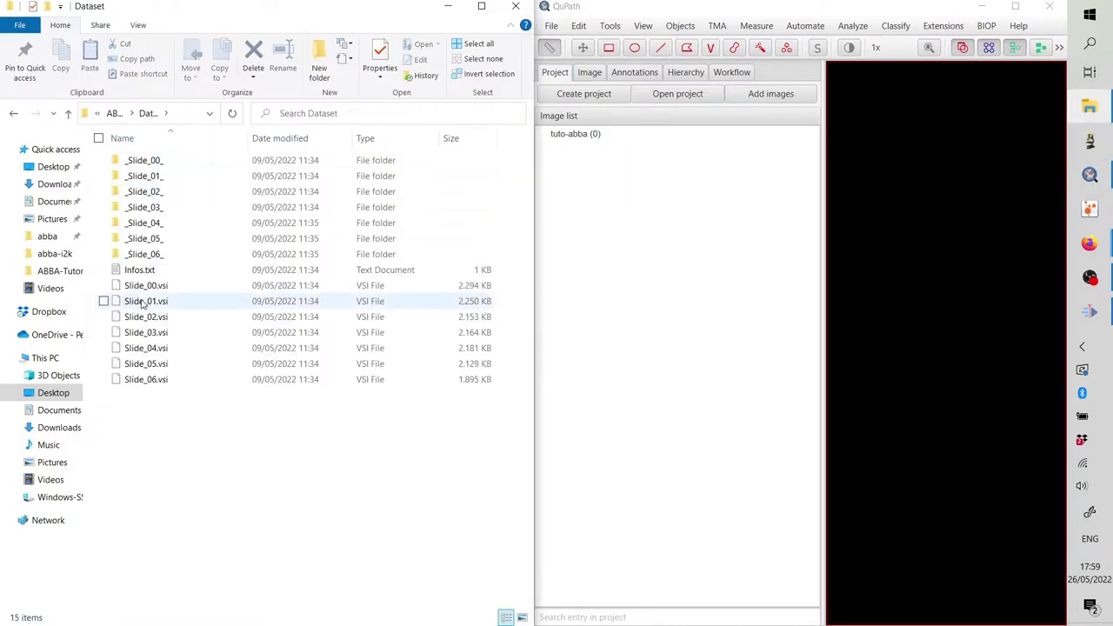
pyautogui.click(148, 287)
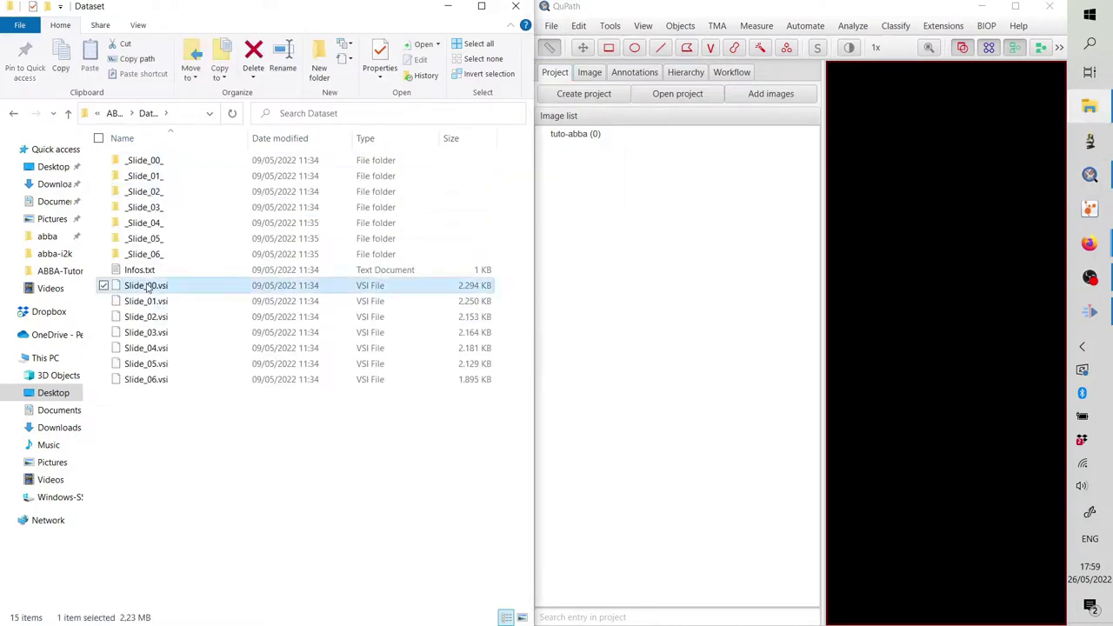
pyautogui.keyDown('shift'); pyautogui.click(145, 381); pyautogui.keyUp('shift')
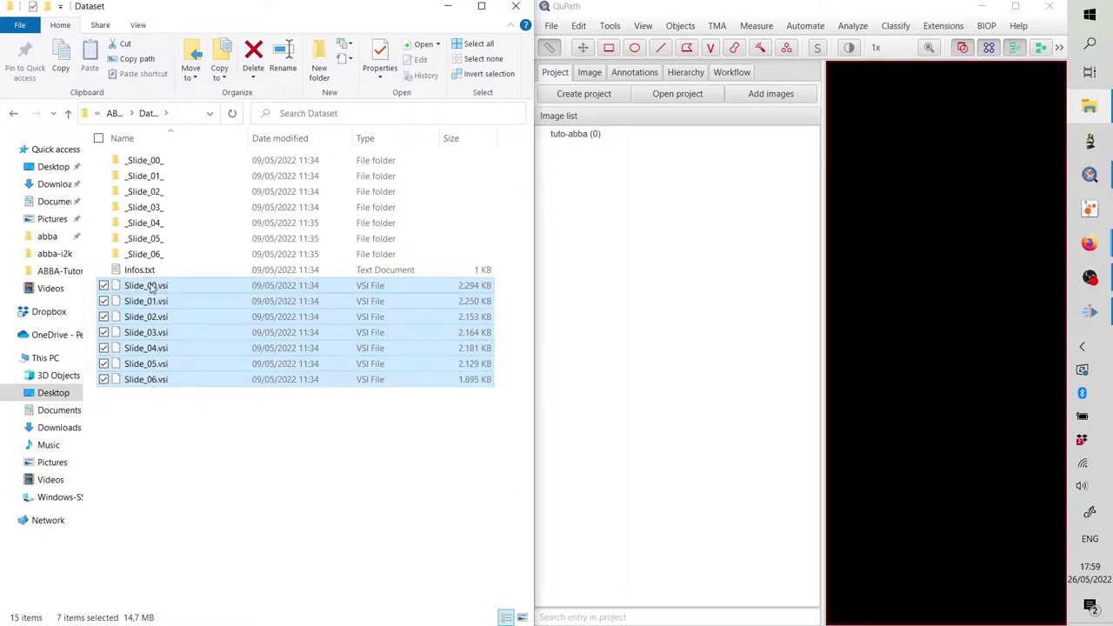
pyautogui.moveTo(151, 289); pyautogui.dragTo(622, 276)
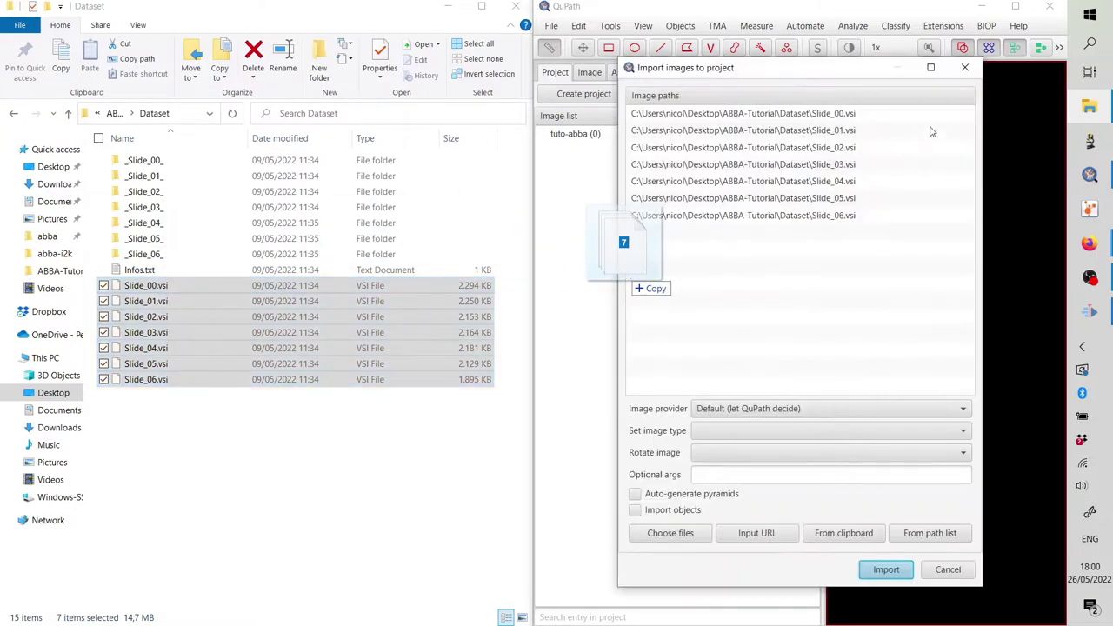
pyautogui.click(965, 71)
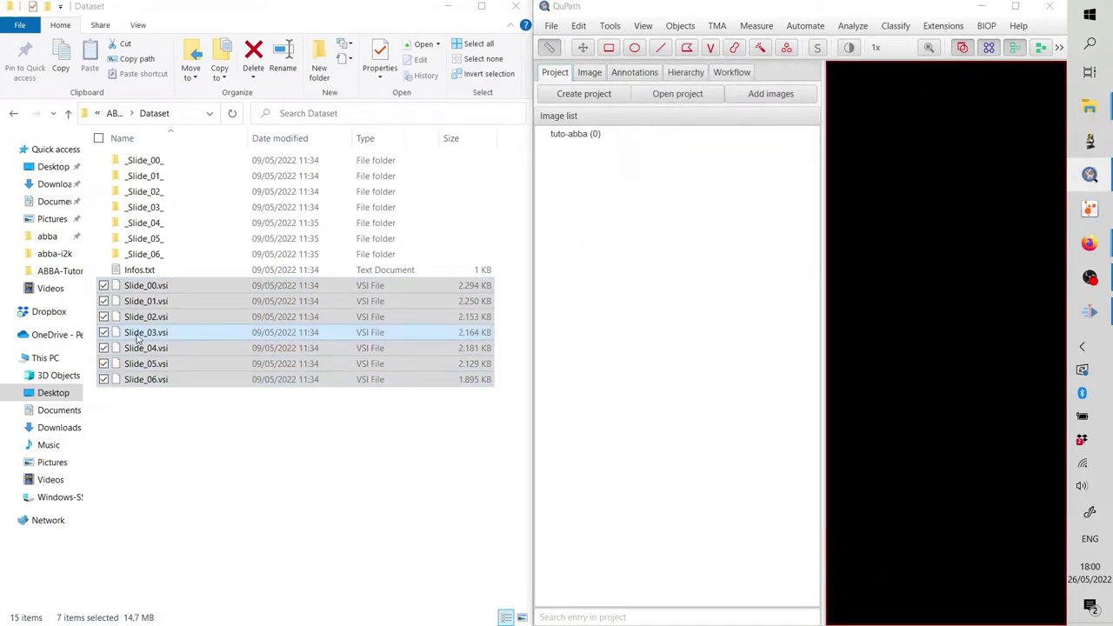
pyautogui.moveTo(139, 339); pyautogui.dragTo(623, 274)
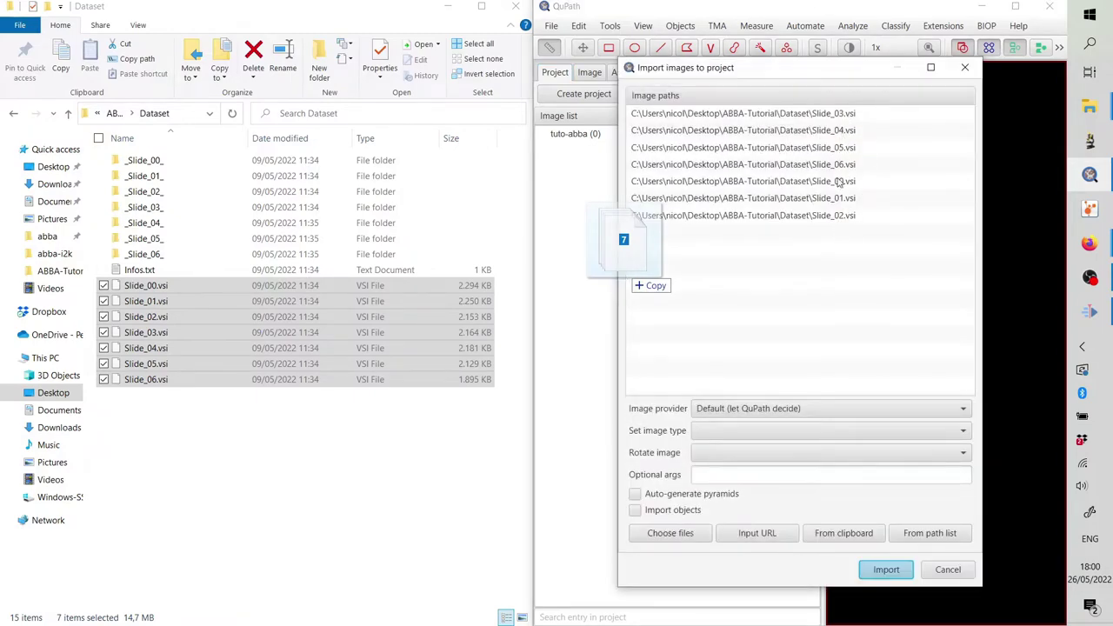
pyautogui.click(964, 70)
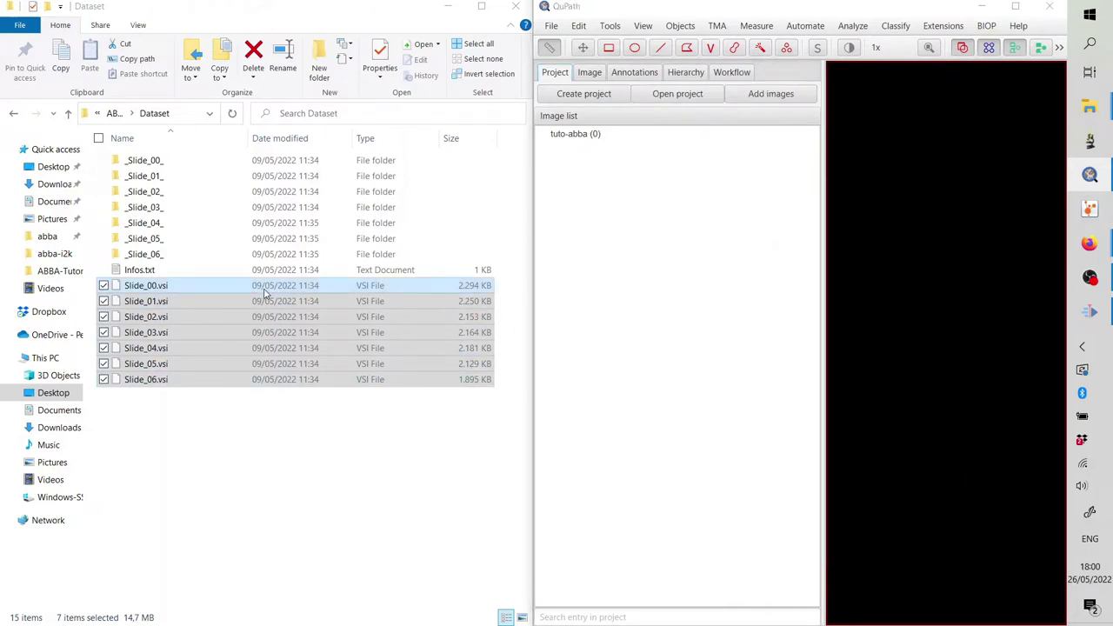
# - Import the seven slides using the Bio-Formats builder image provider, then minimize QuPath
pyautogui.moveTo(263, 292); pyautogui.dragTo(638, 278)
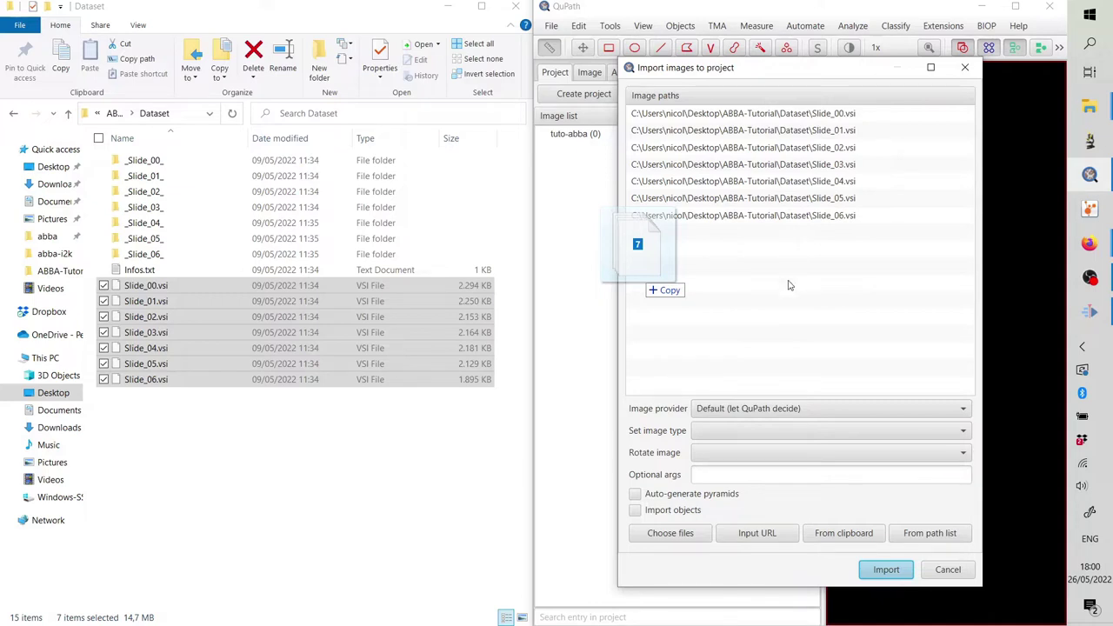
pyautogui.click(756, 415)
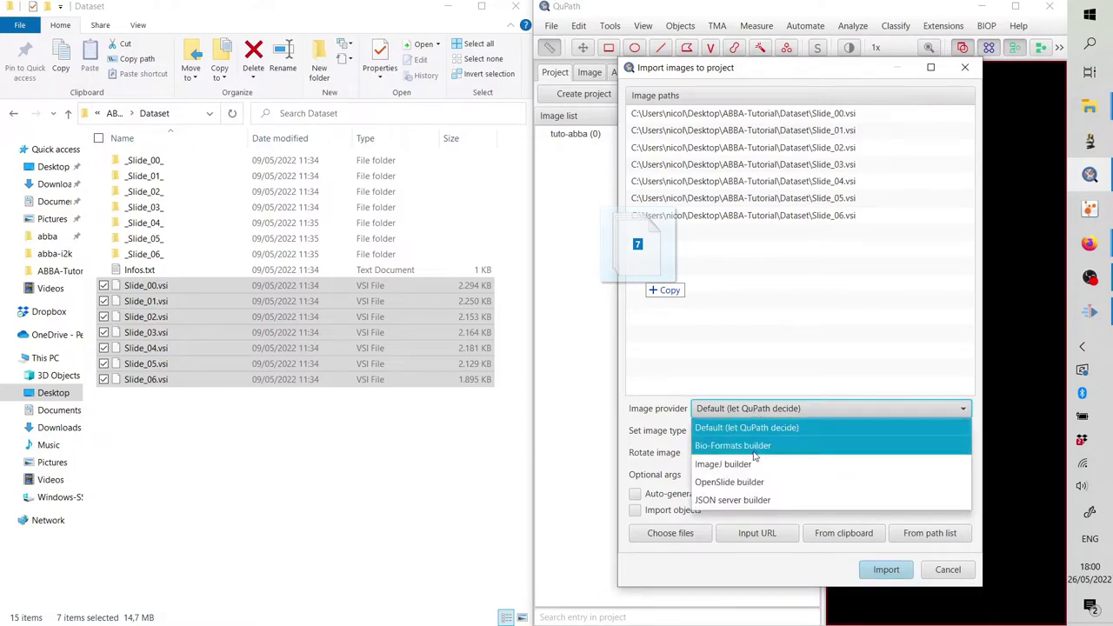
pyautogui.click(753, 446)
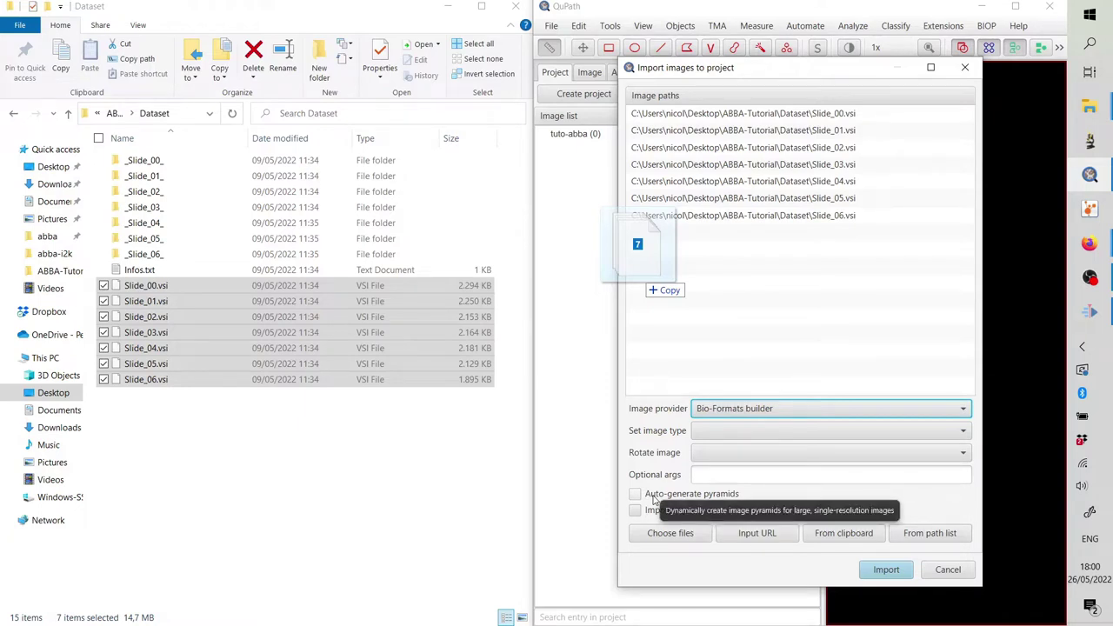
pyautogui.click(888, 568)
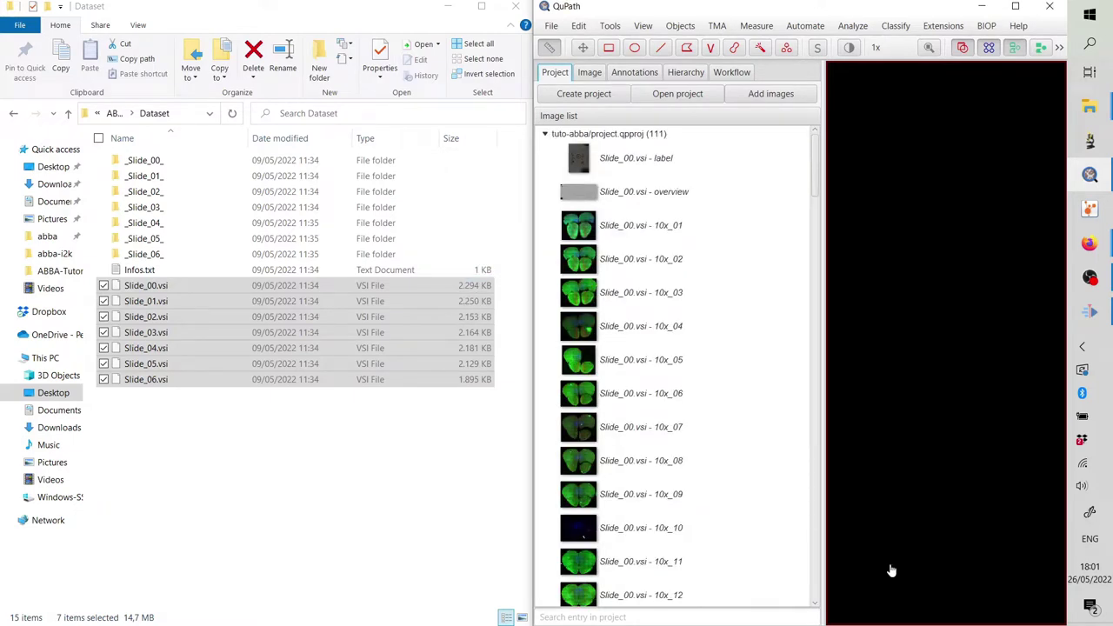
pyautogui.click(982, 6)
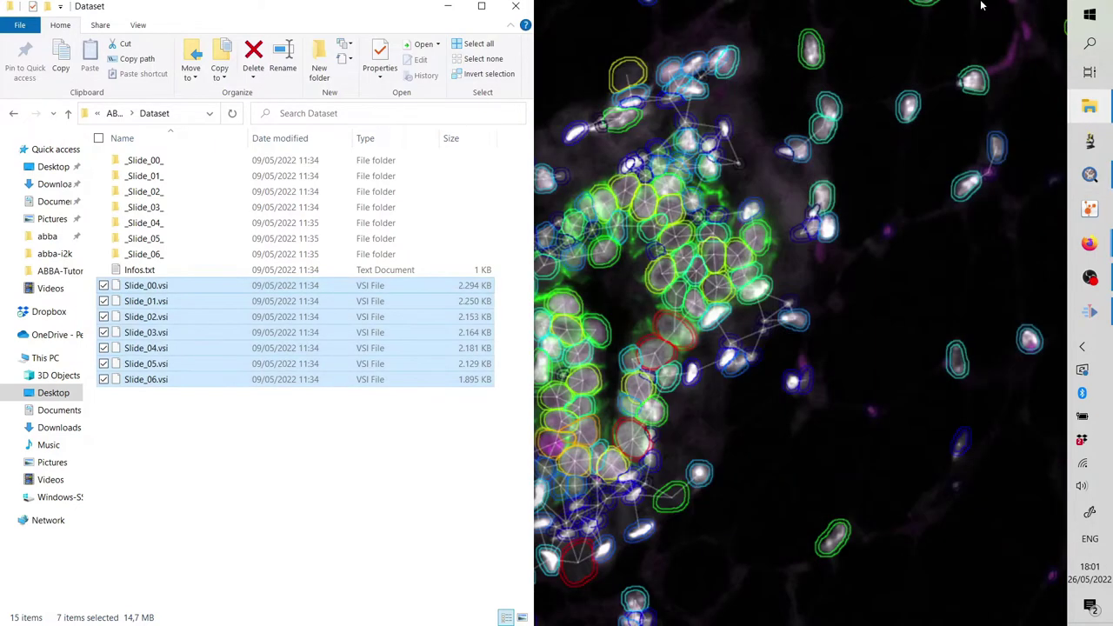
# - Launch Fiji and start ABBA through the ABBA command search
pyautogui.click(450, 9)
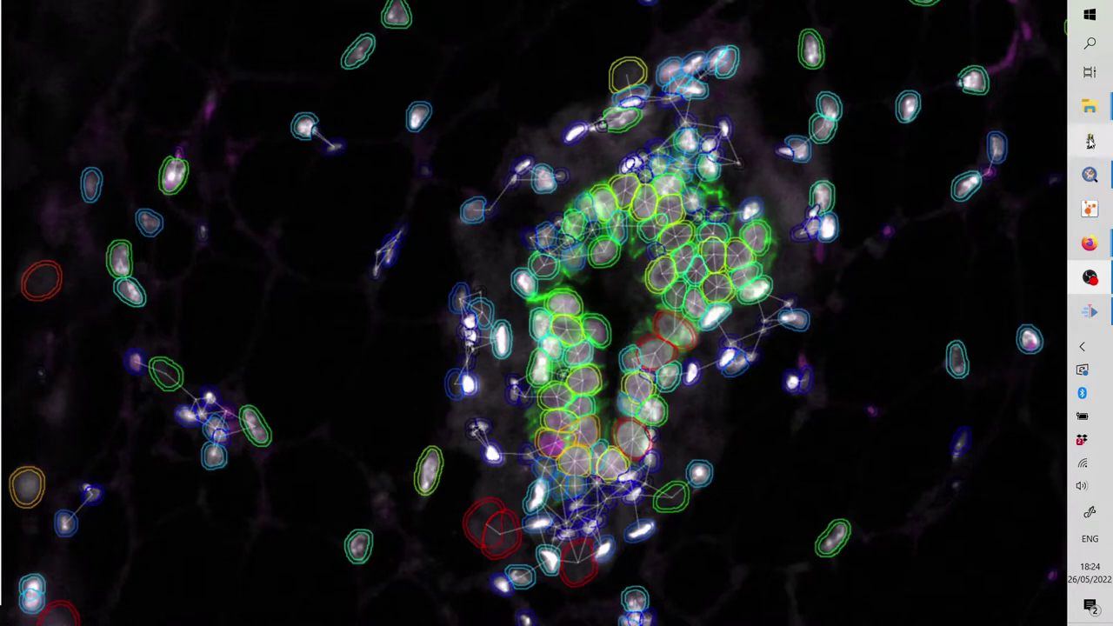
pyautogui.click(1090, 141)
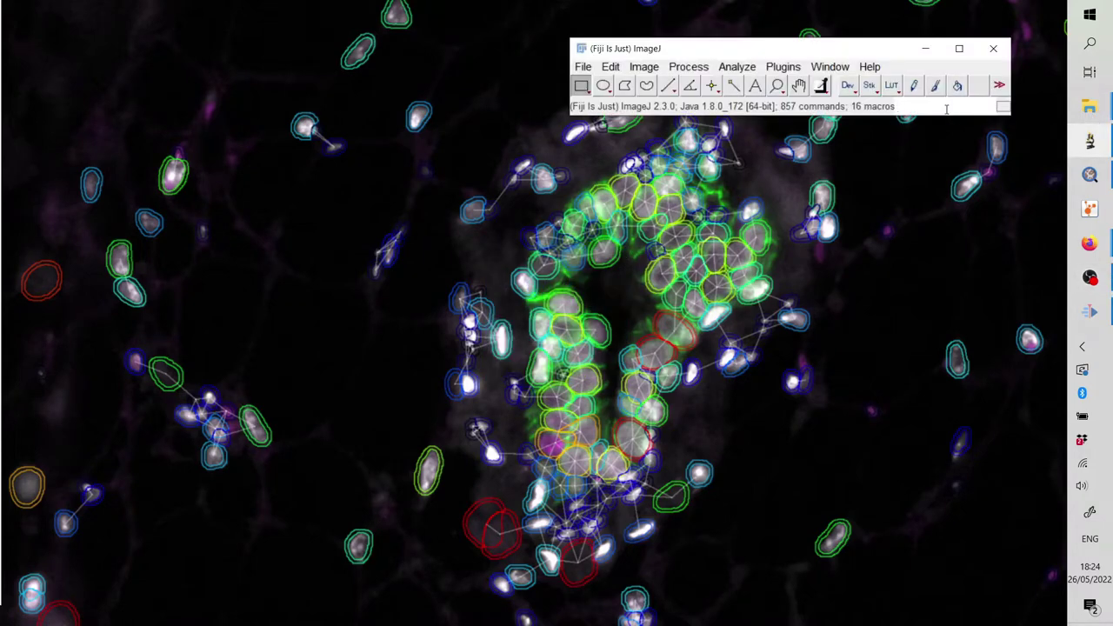
pyautogui.write('ABBA')
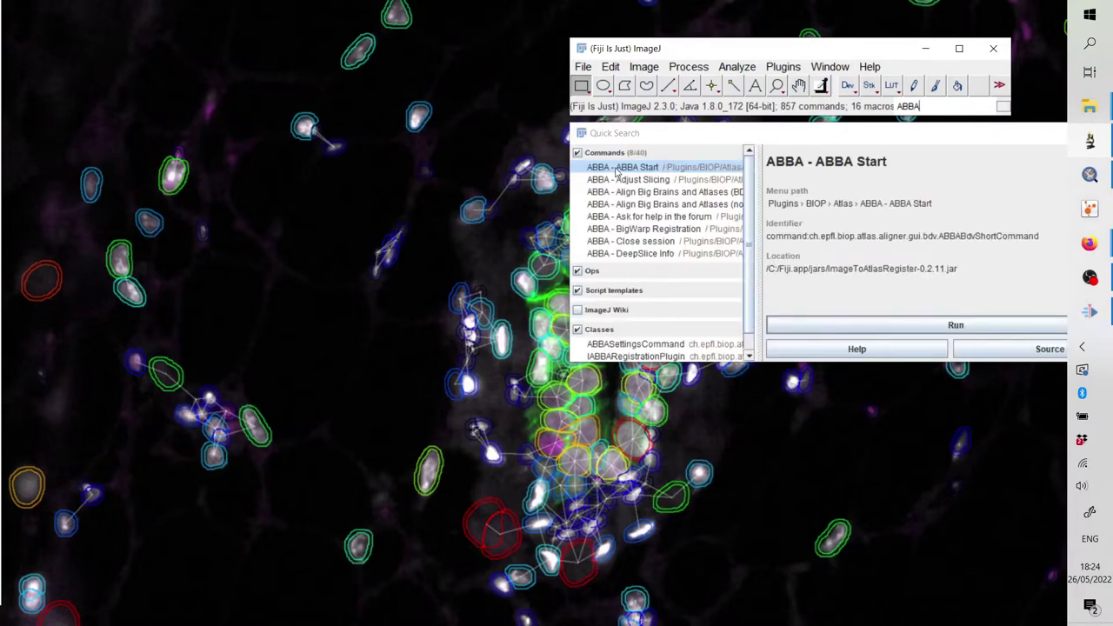
pyautogui.click(874, 329)
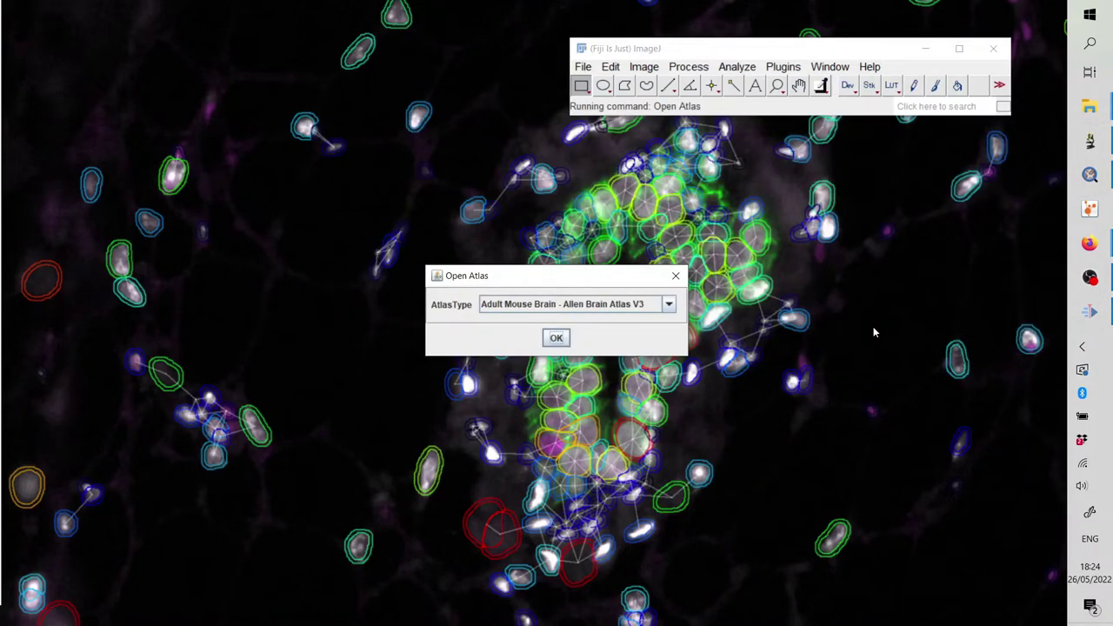
# - Launch ABBA with Adult Mouse Brain - Allen Brain Atlas V3 in coronal slicing mode
pyautogui.click(556, 338)
pyautogui.click(561, 348)
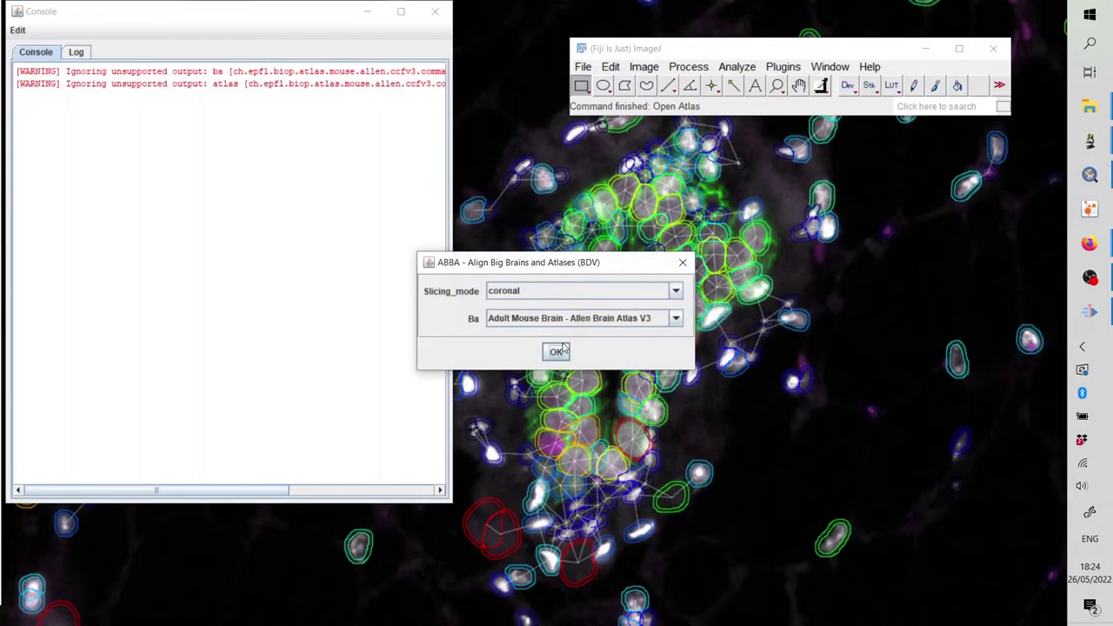
pyautogui.click(609, 294)
pyautogui.click(580, 312)
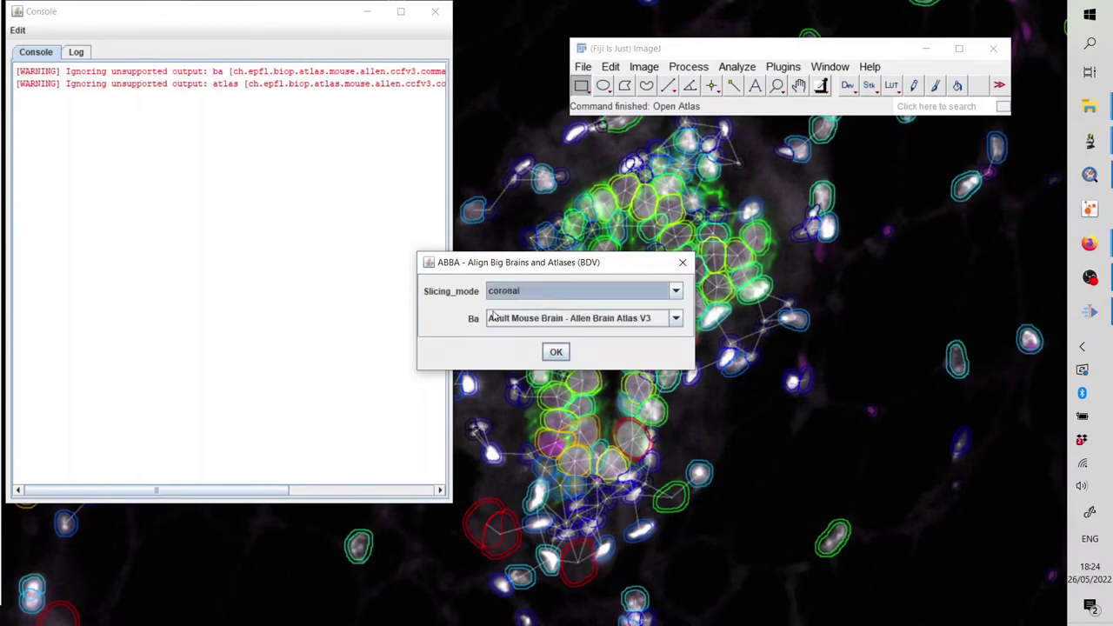
pyautogui.click(557, 353)
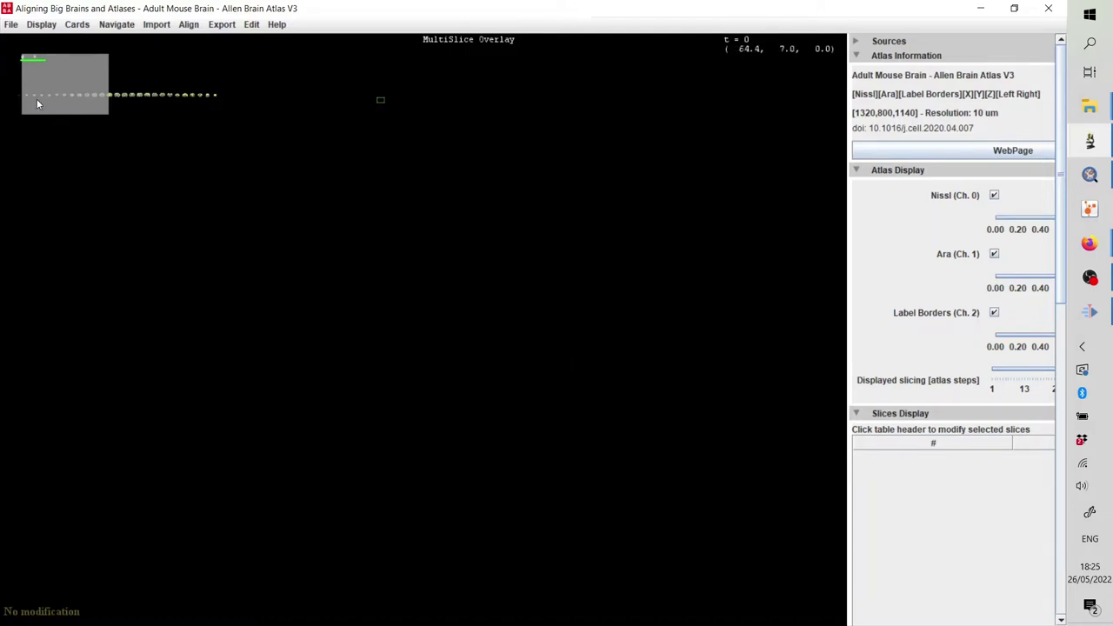
# - Pan the row of coronal atlas slices to the view centre and zoom in on them
pyautogui.moveTo(39, 100)
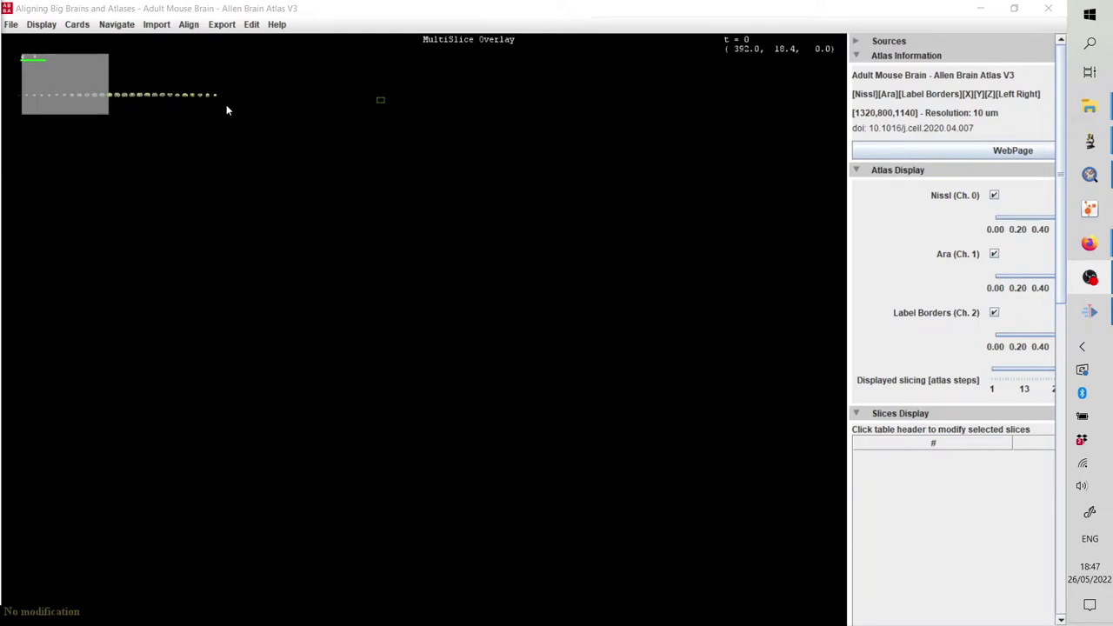
pyautogui.moveTo(226, 107); pyautogui.dragTo(584, 311)
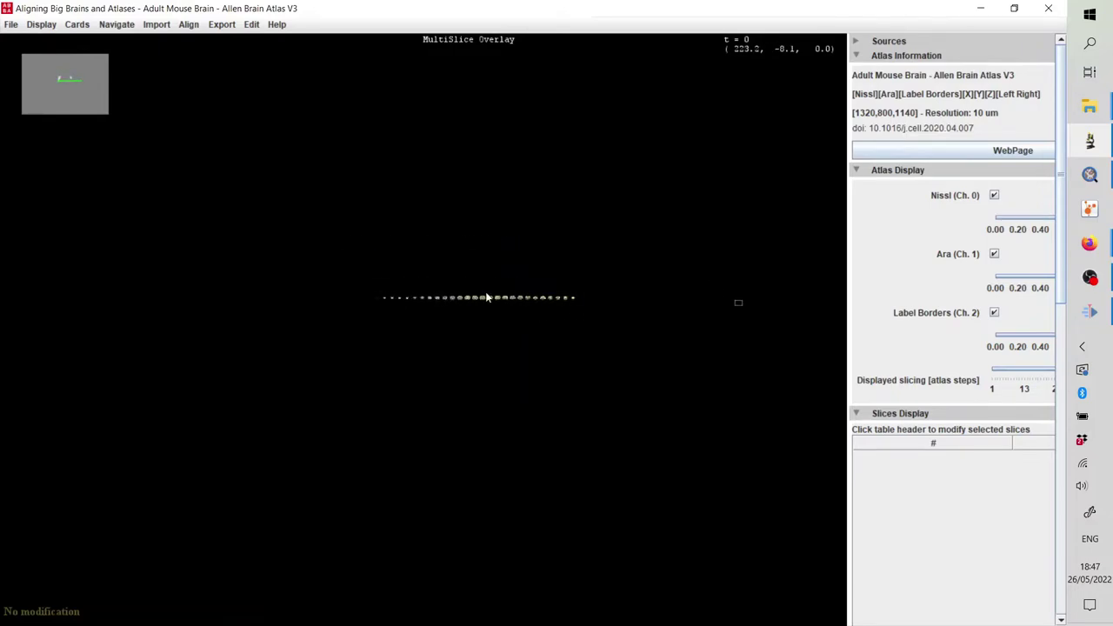
pyautogui.scroll(1, 490, 295)
pyautogui.scroll(8, 491, 296)
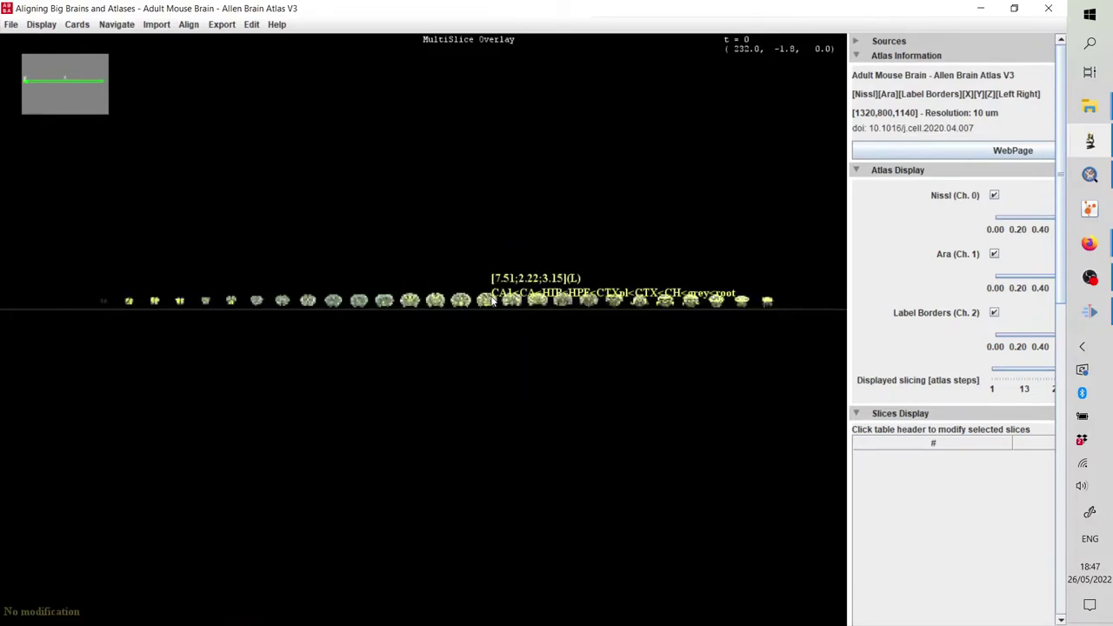
pyautogui.scroll(8, 492, 300)
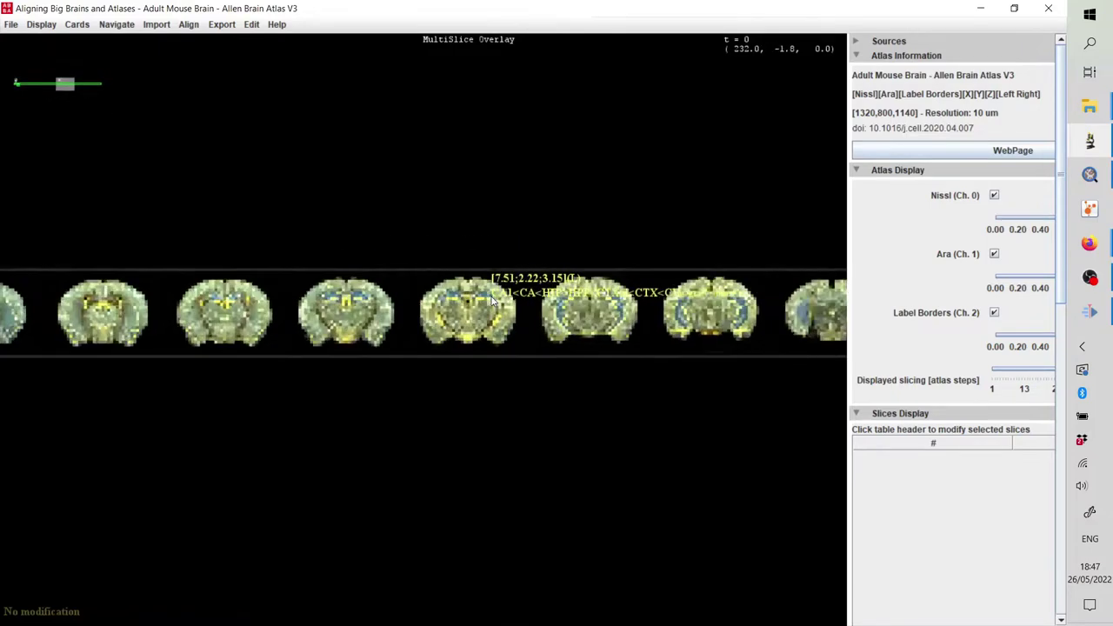
pyautogui.scroll(5, 492, 300)
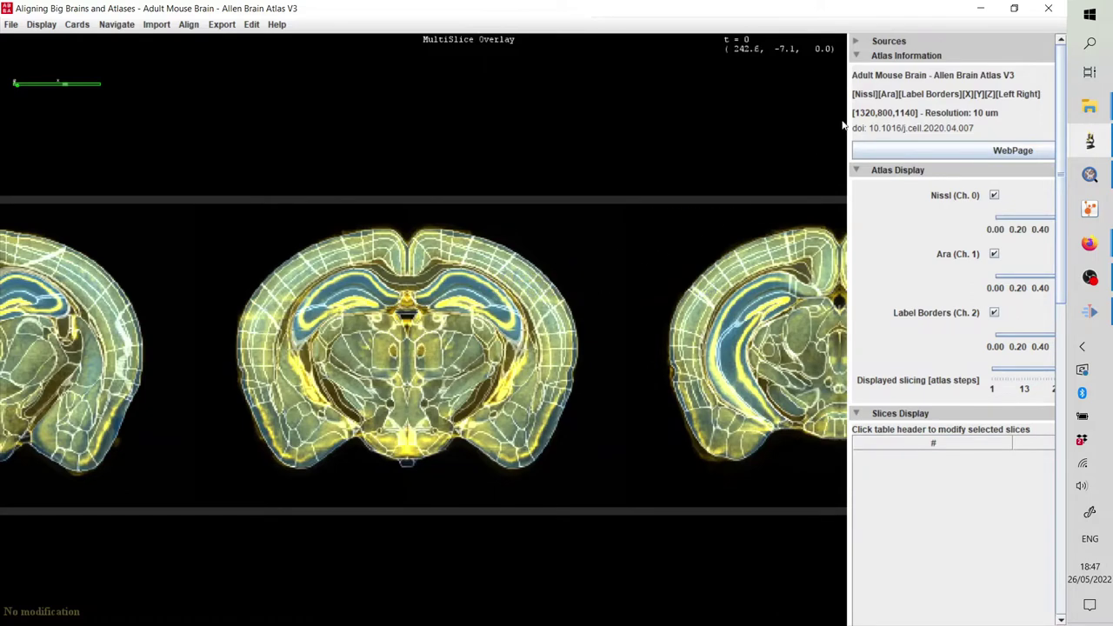
# - Show only the Nissl channel at .81 intensity, hiding the Ara and Label Borders layers
pyautogui.moveTo(848, 109); pyautogui.dragTo(698, 110)
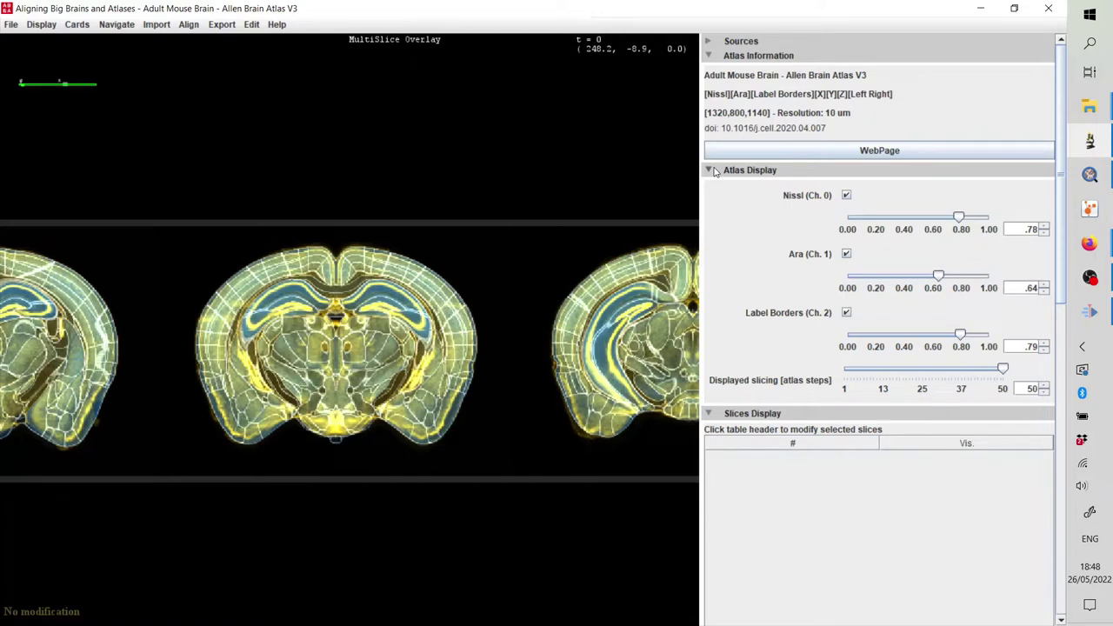
pyautogui.click(846, 195)
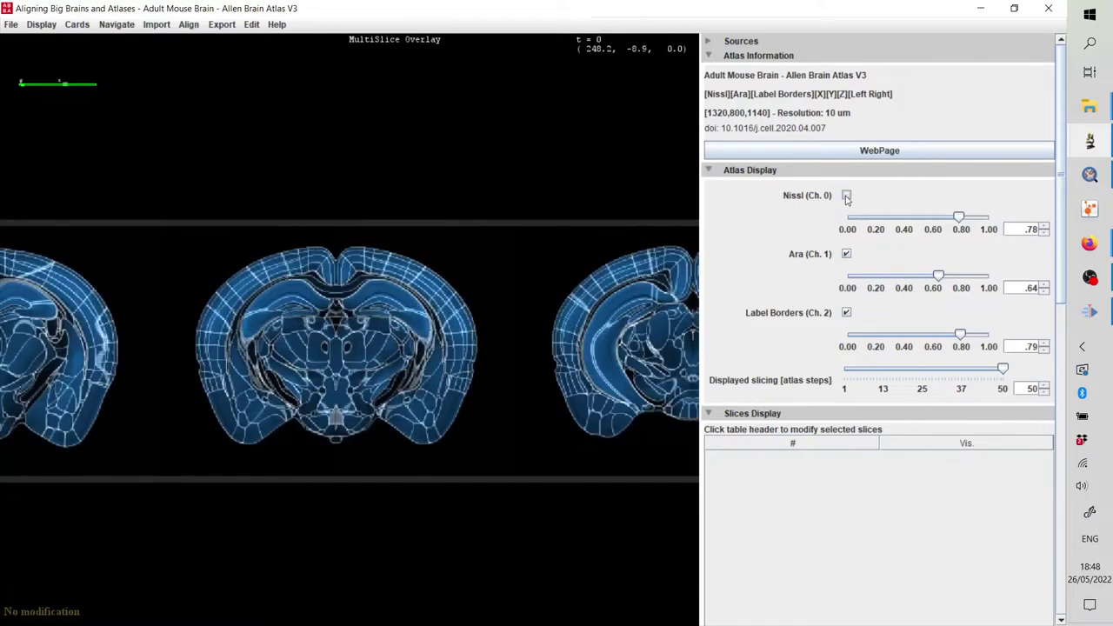
pyautogui.click(846, 196)
pyautogui.click(846, 196)
pyautogui.click(847, 254)
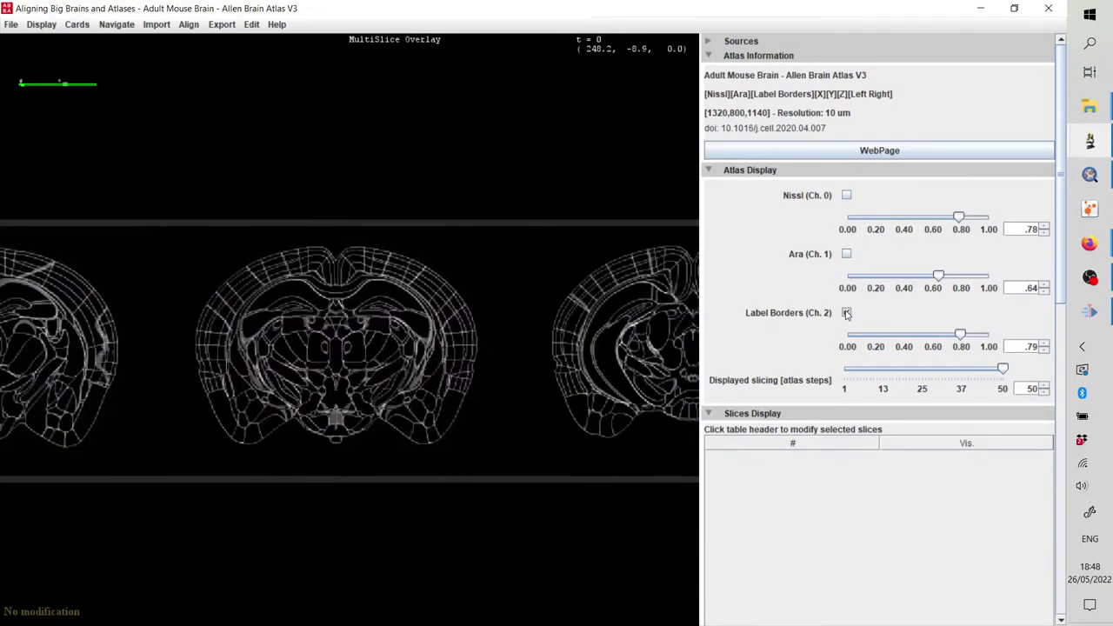
pyautogui.click(846, 313)
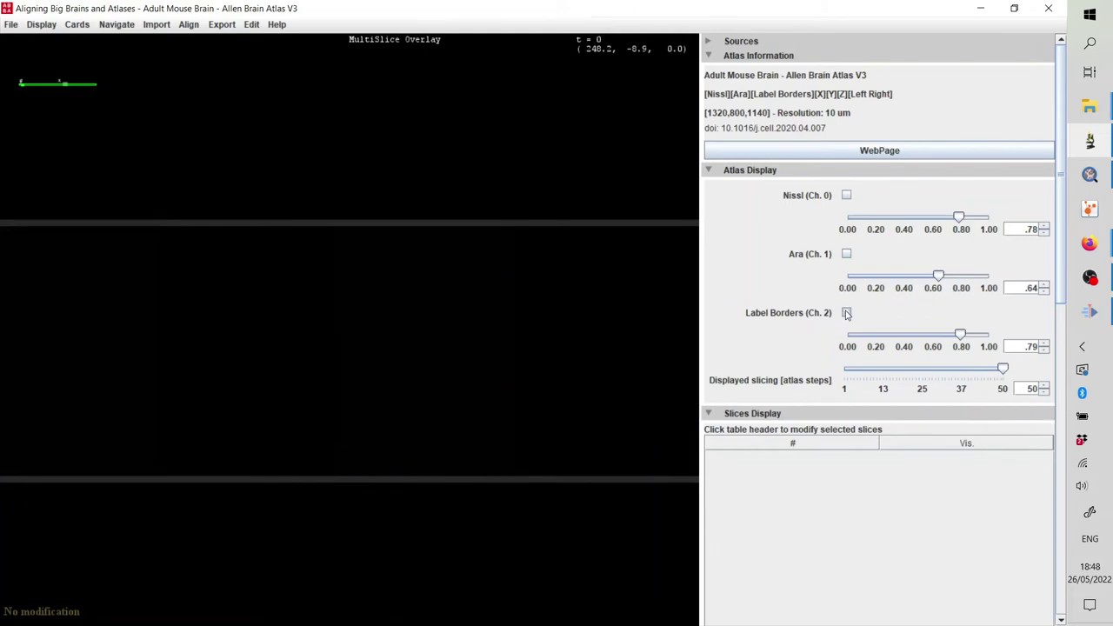
pyautogui.click(847, 197)
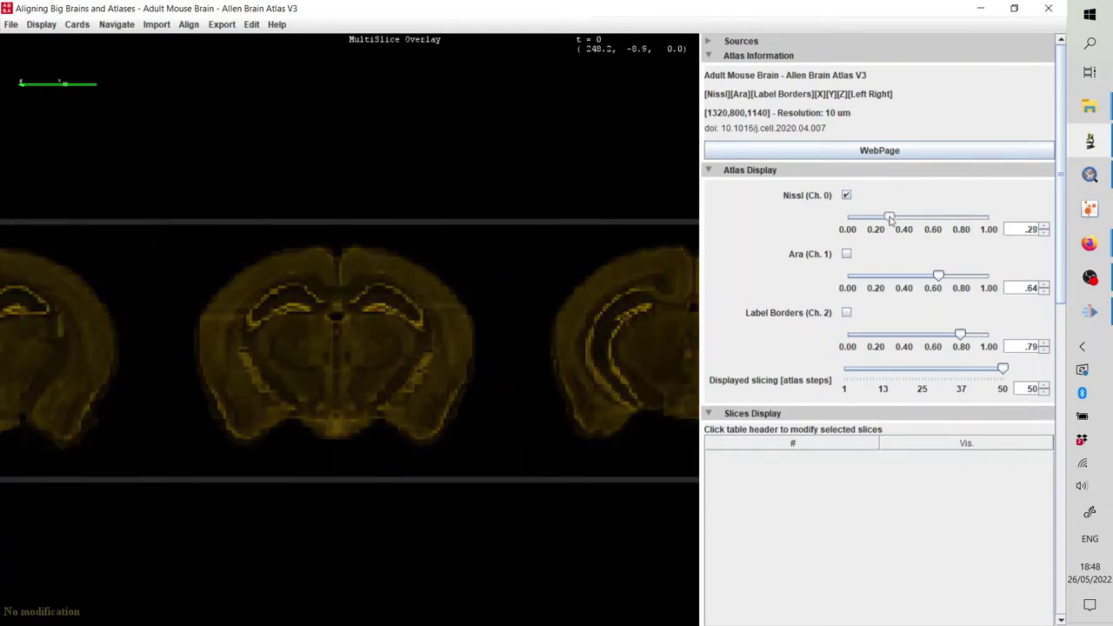
pyautogui.moveTo(887, 220); pyautogui.dragTo(964, 223)
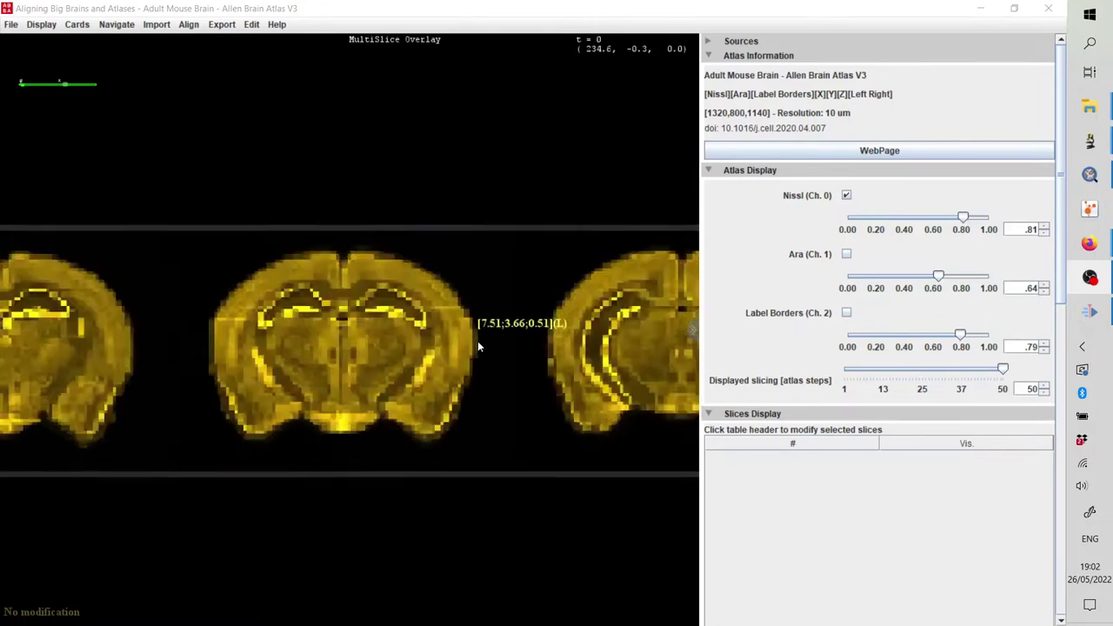
# - Set the displayed atlas slicing to 50 steps
pyautogui.scroll(-2, 478, 341)
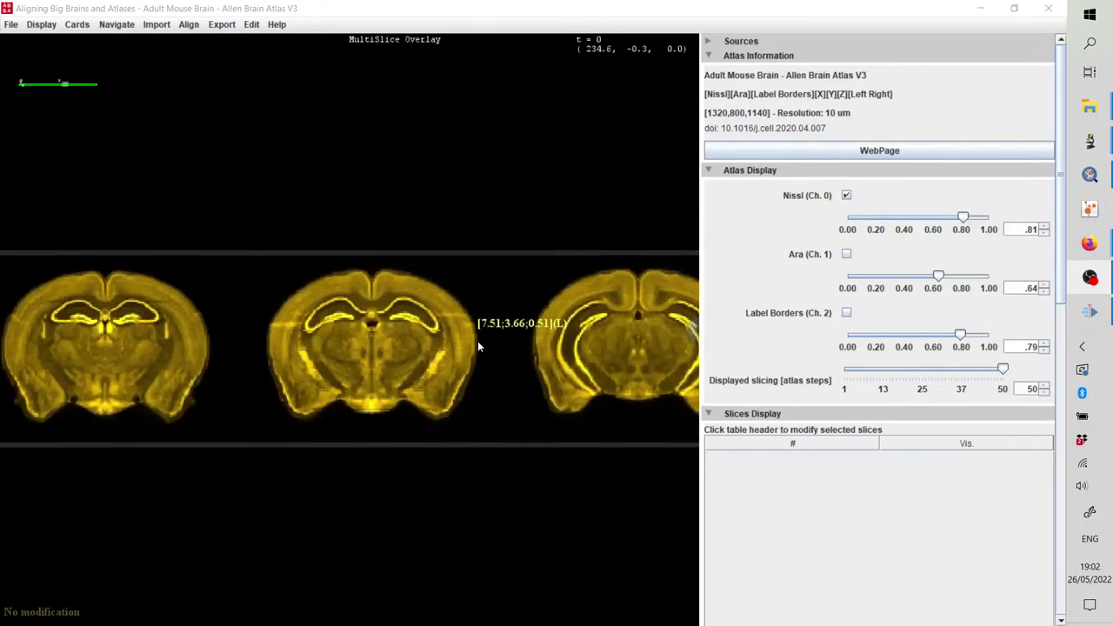
pyautogui.scroll(-2, 478, 346)
pyautogui.moveTo(293, 347); pyautogui.dragTo(316, 352)
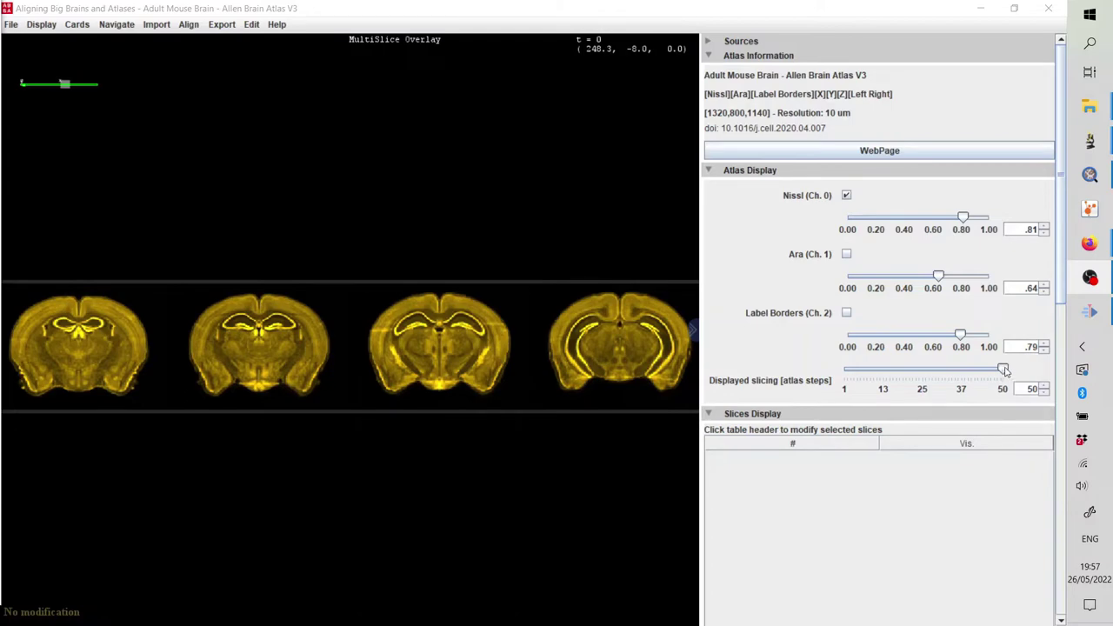
pyautogui.moveTo(1005, 372); pyautogui.dragTo(924, 372)
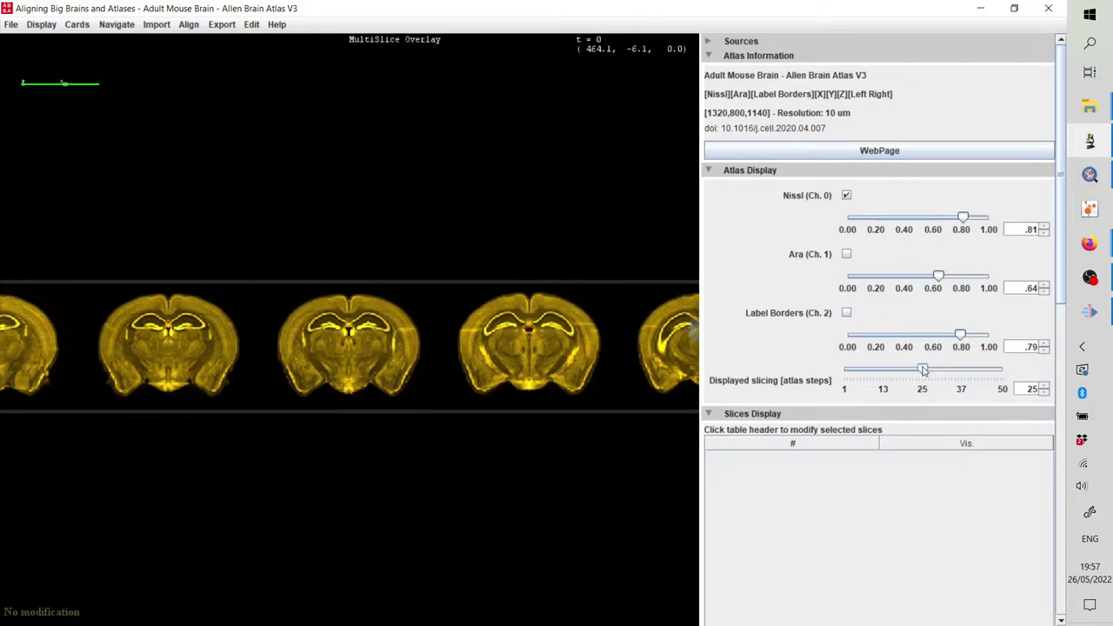
pyautogui.moveTo(923, 369); pyautogui.dragTo(1044, 374)
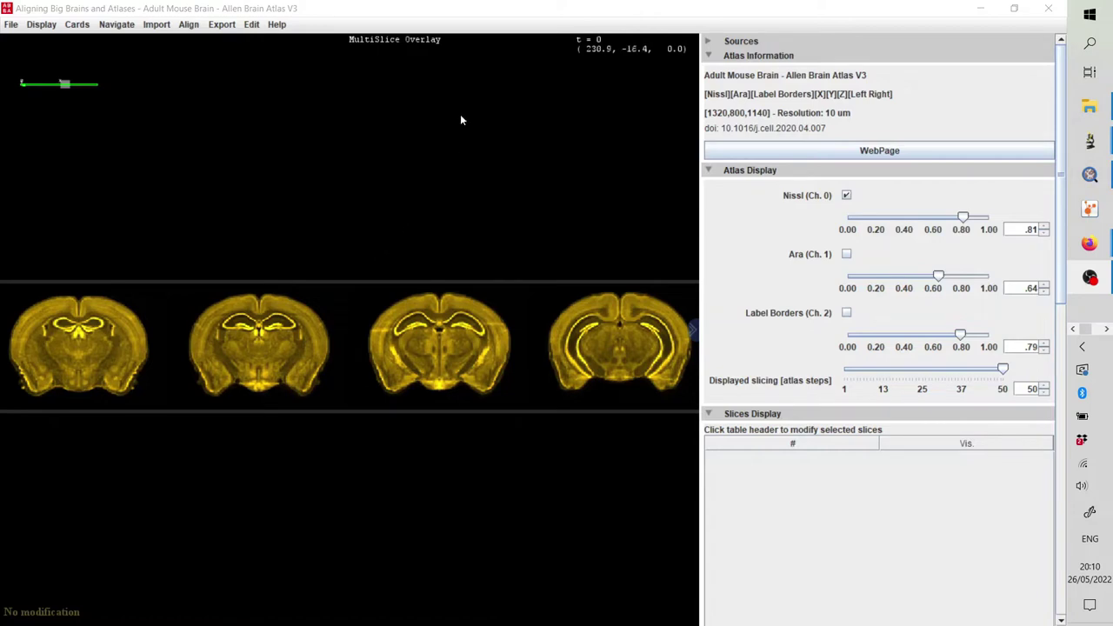
# - Point the ABBA Import QuPath Project dialog at project.qpproj from the tuto-abba folder
pyautogui.click(158, 24)
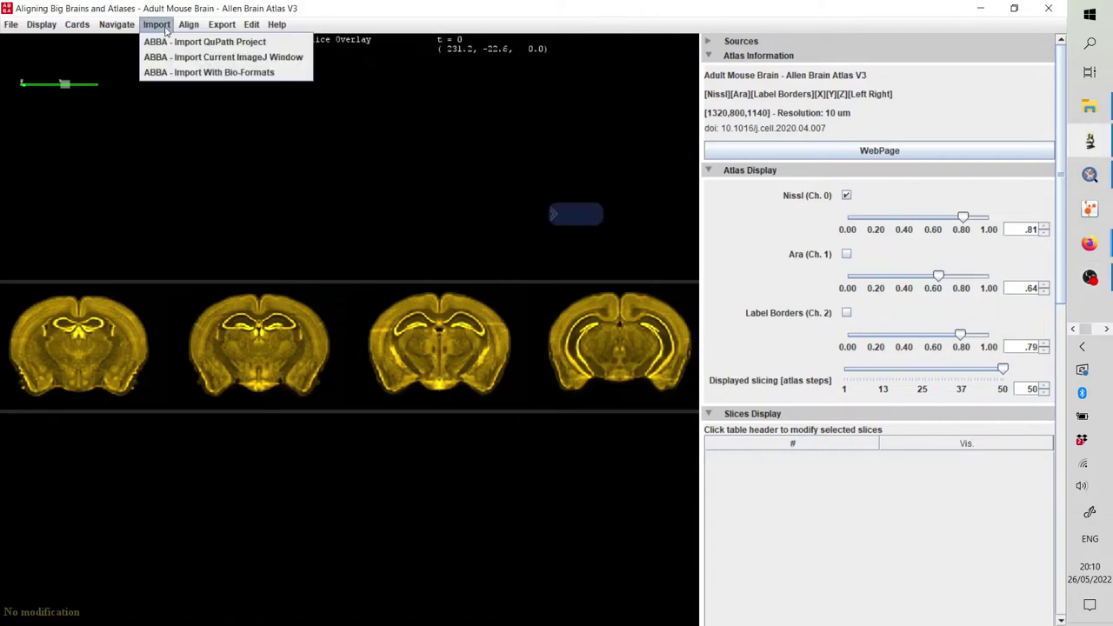
pyautogui.click(175, 43)
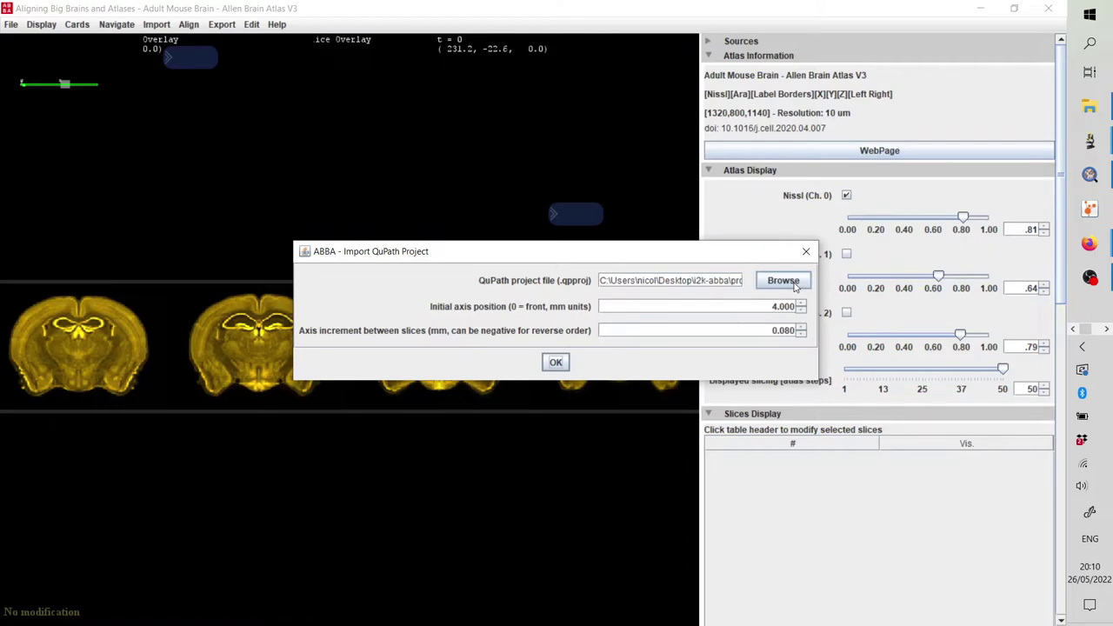
pyautogui.click(1108, 110)
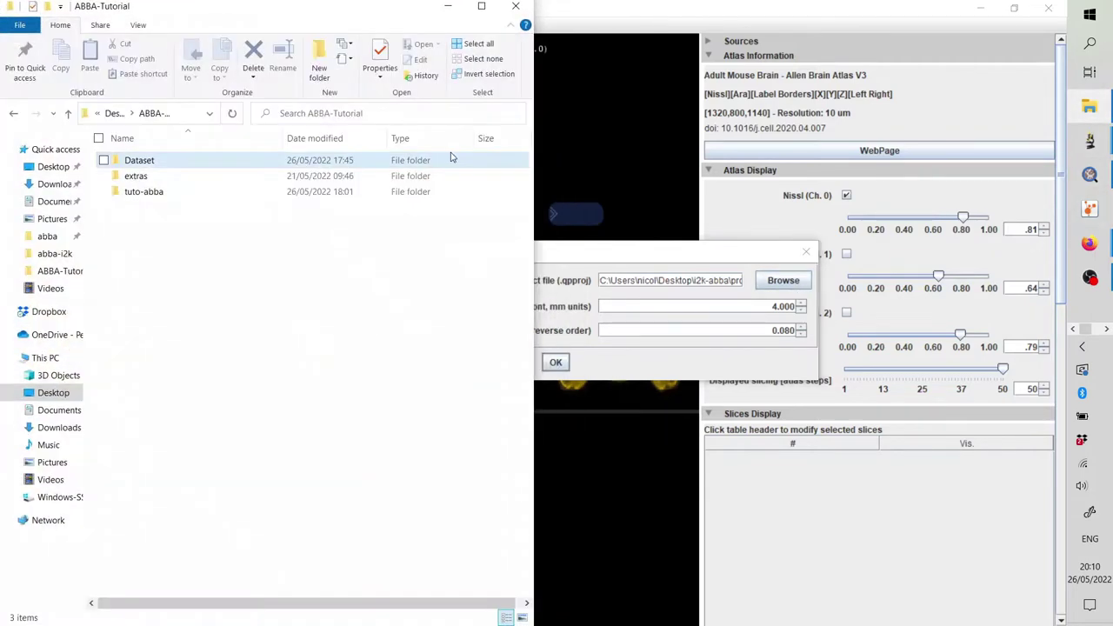
pyautogui.doubleClick(149, 191)
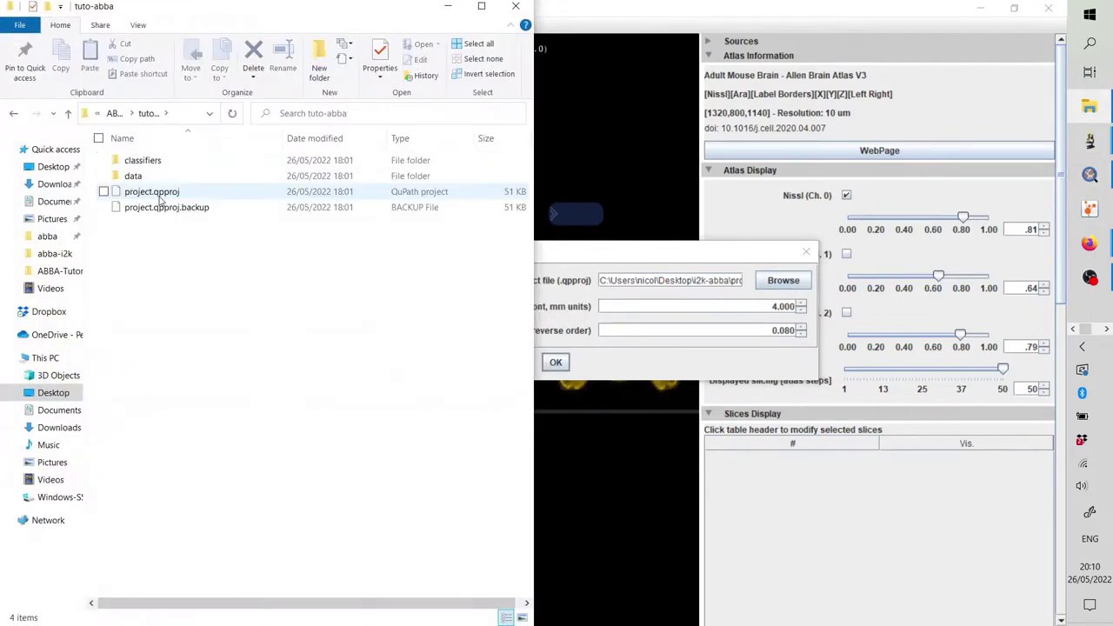
pyautogui.moveTo(156, 197); pyautogui.dragTo(632, 280)
pyautogui.click(628, 261)
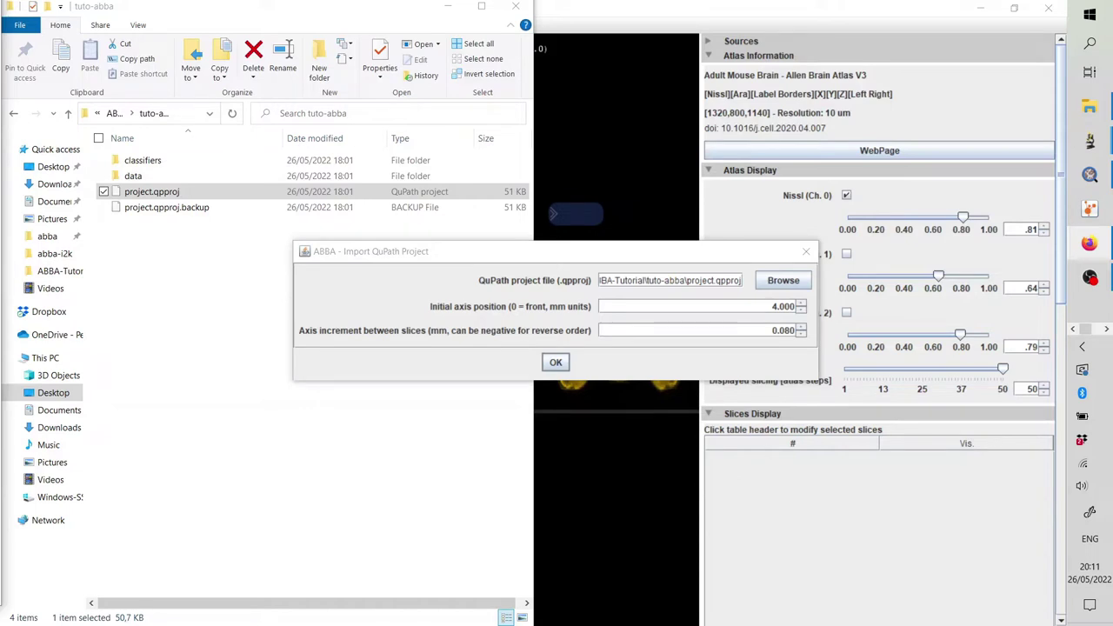
# - Accept the import (4.000 mm start, 0.080 mm increment) and opening options to load the slices
pyautogui.click(556, 363)
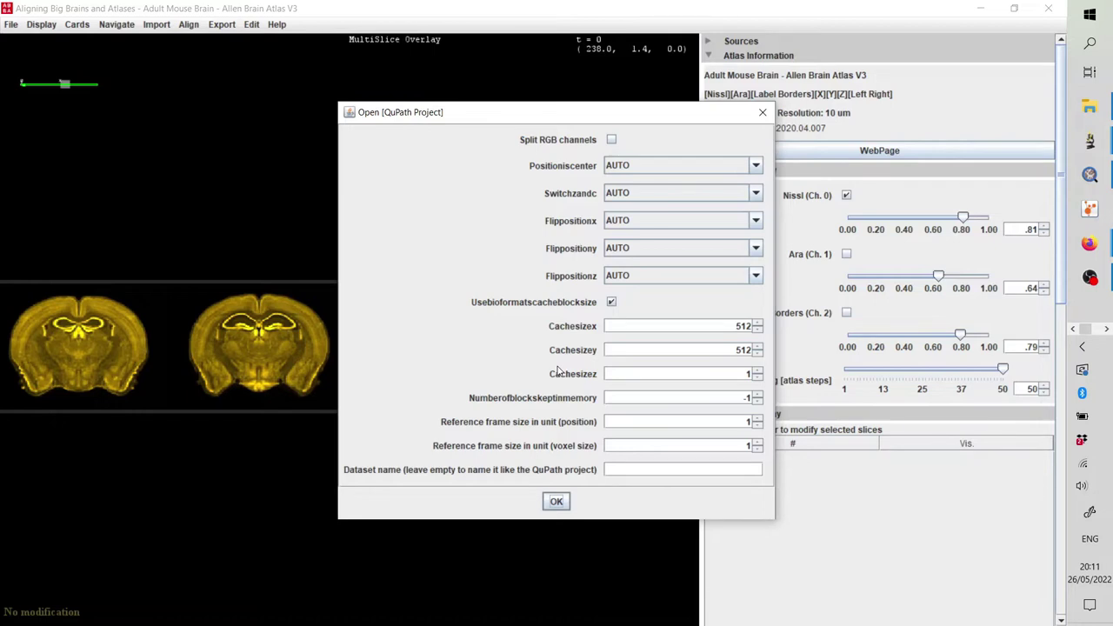
pyautogui.click(555, 502)
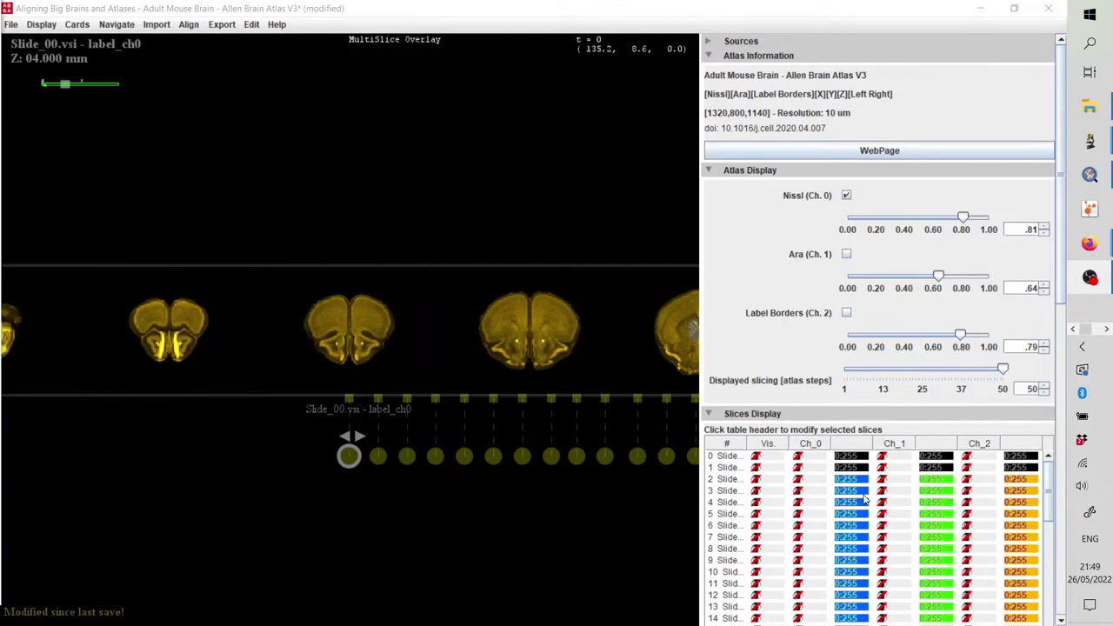
# - Preview then hide Ch_0 for slices 0 and 1, and make slice 2 visible
pyautogui.click(757, 457)
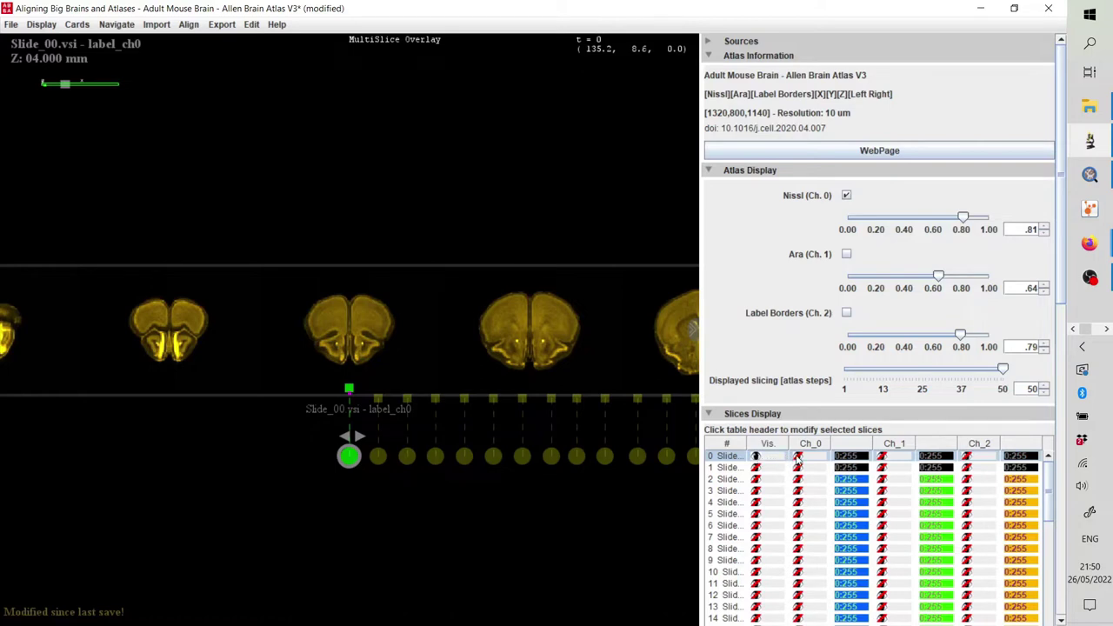
pyautogui.click(798, 457)
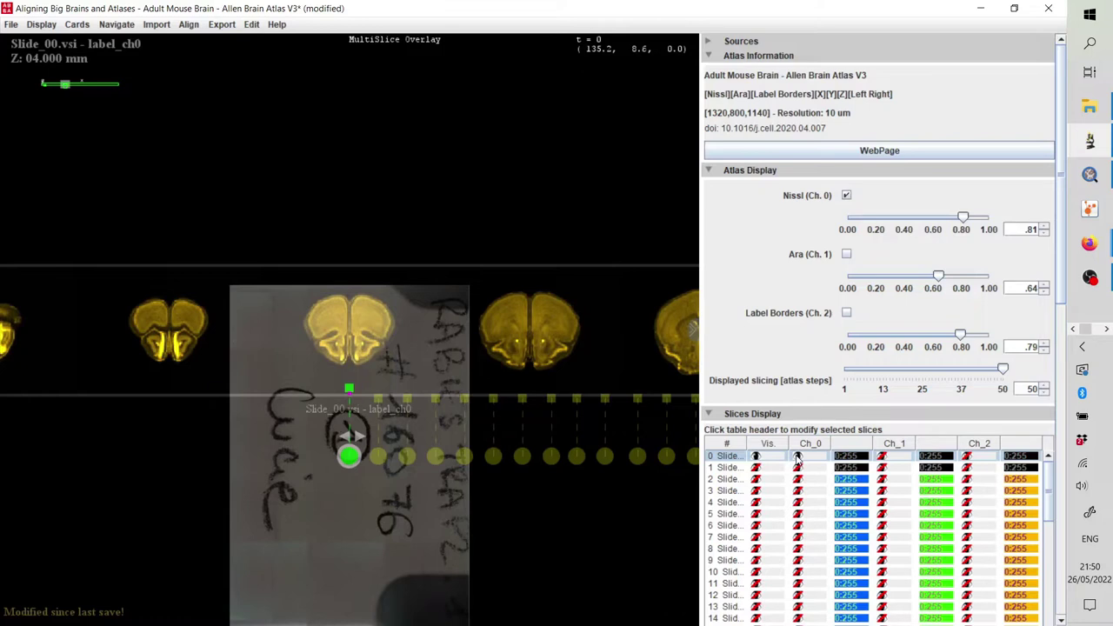
pyautogui.click(798, 460)
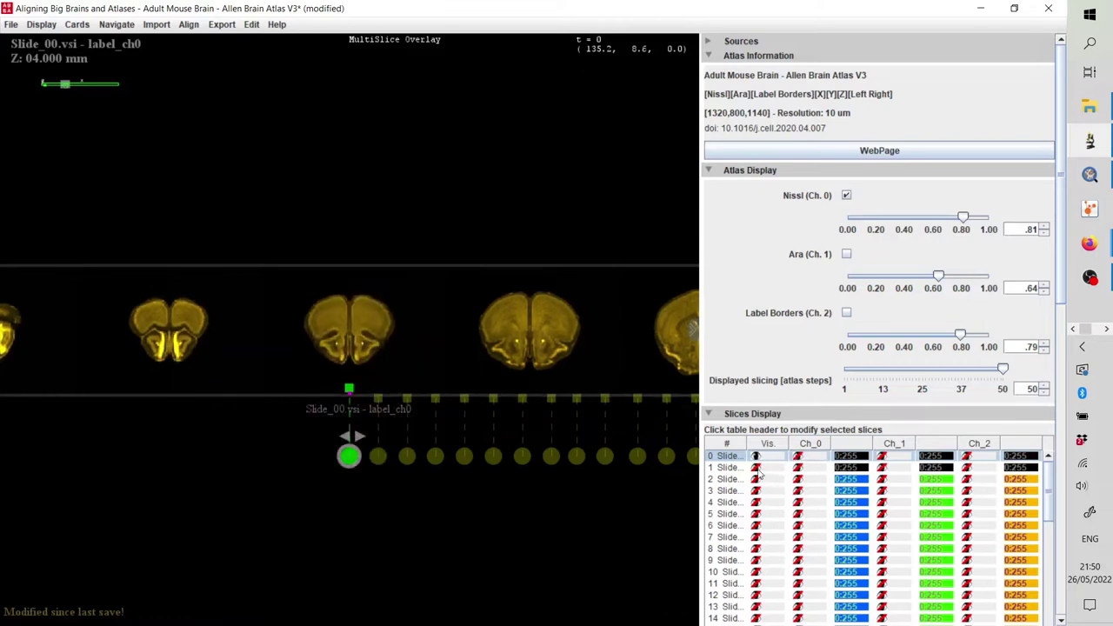
pyautogui.click(761, 470)
pyautogui.click(799, 469)
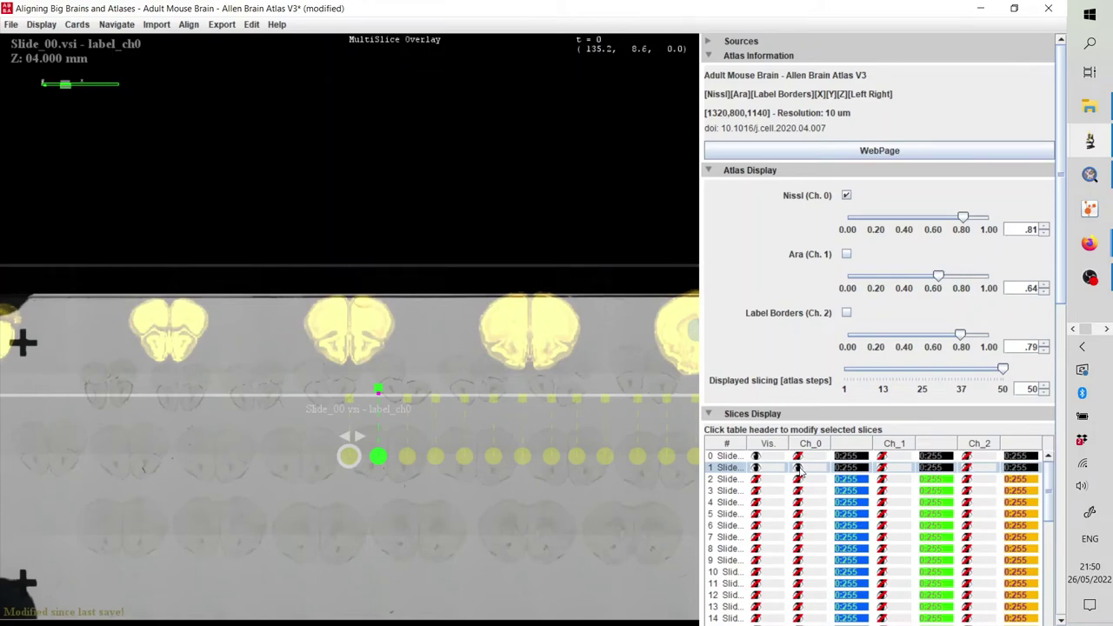
pyautogui.click(801, 470)
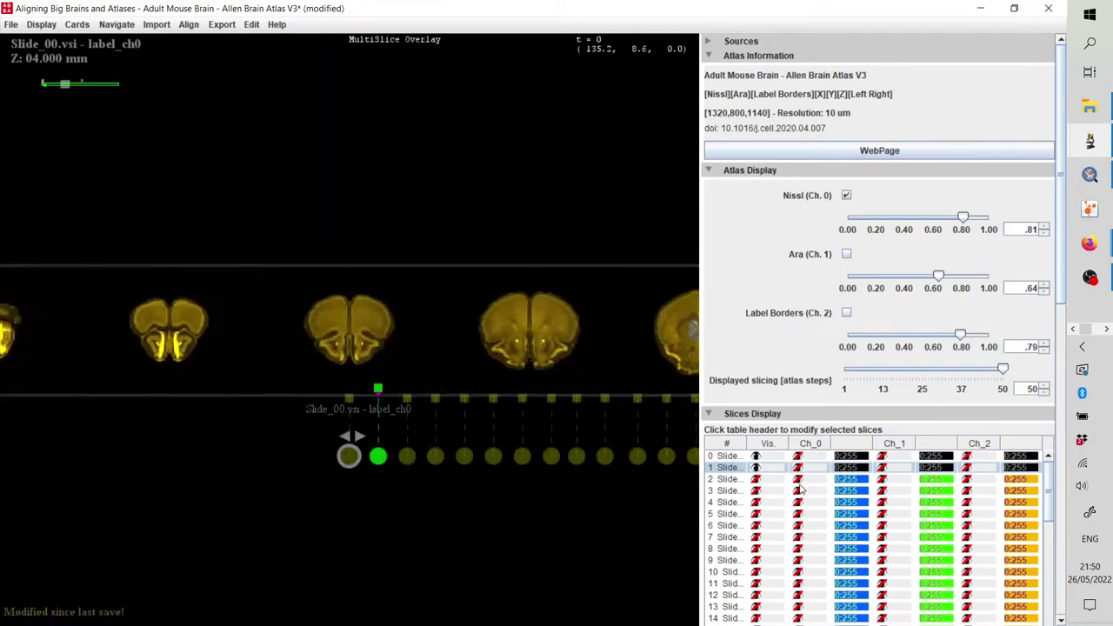
pyautogui.click(799, 479)
pyautogui.click(758, 480)
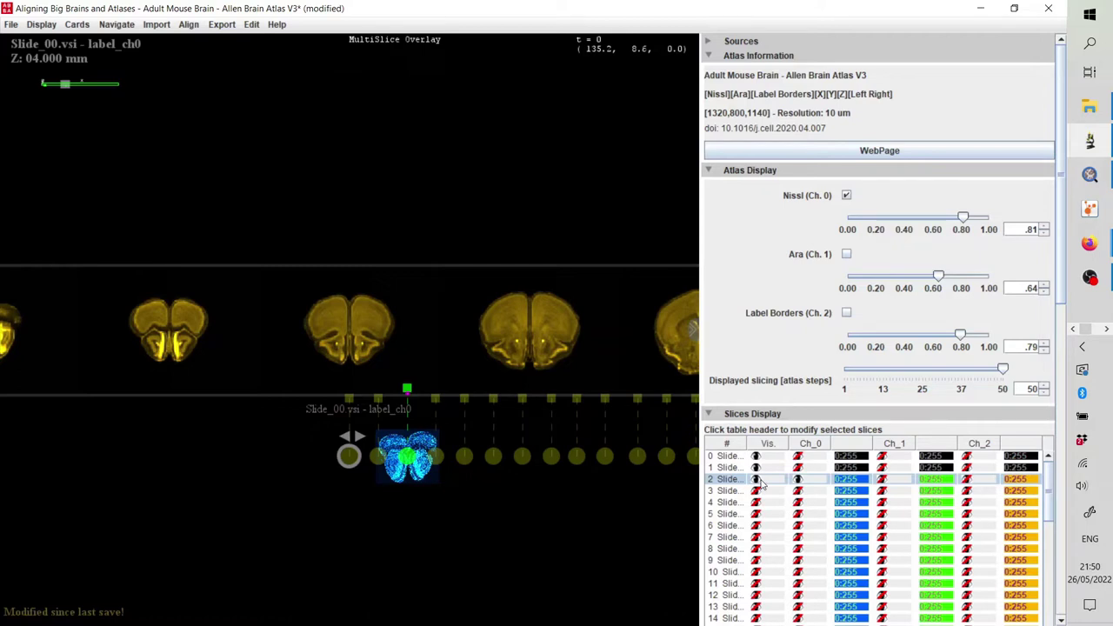
# - Collapse the atlas sections and widen the slice panel and name column
pyautogui.click(708, 56)
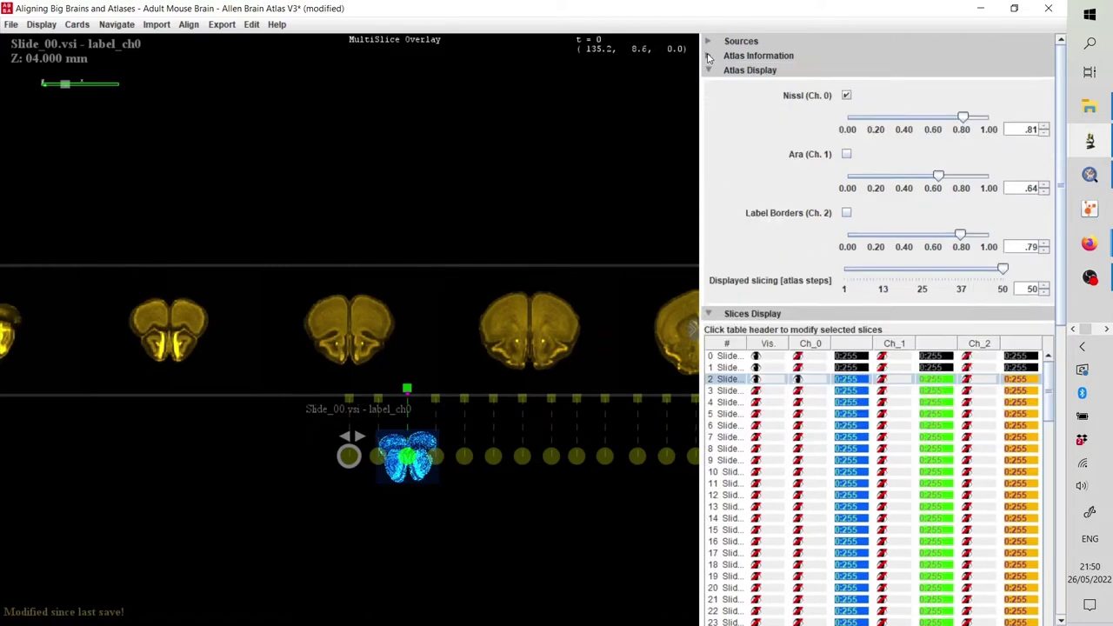
pyautogui.click(707, 73)
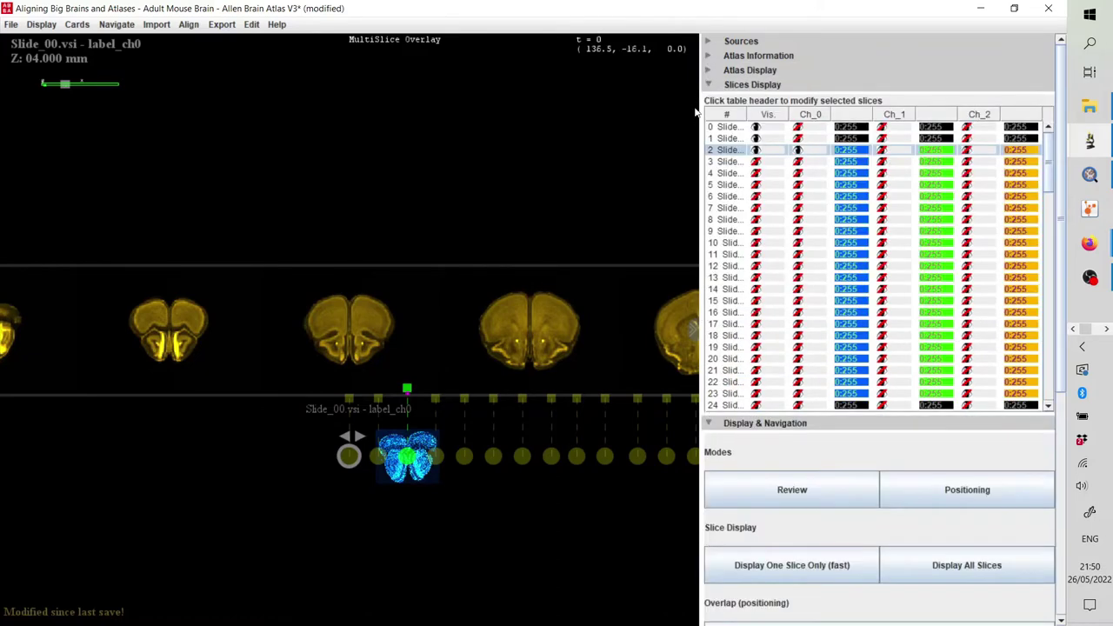
pyautogui.moveTo(699, 111); pyautogui.dragTo(551, 109)
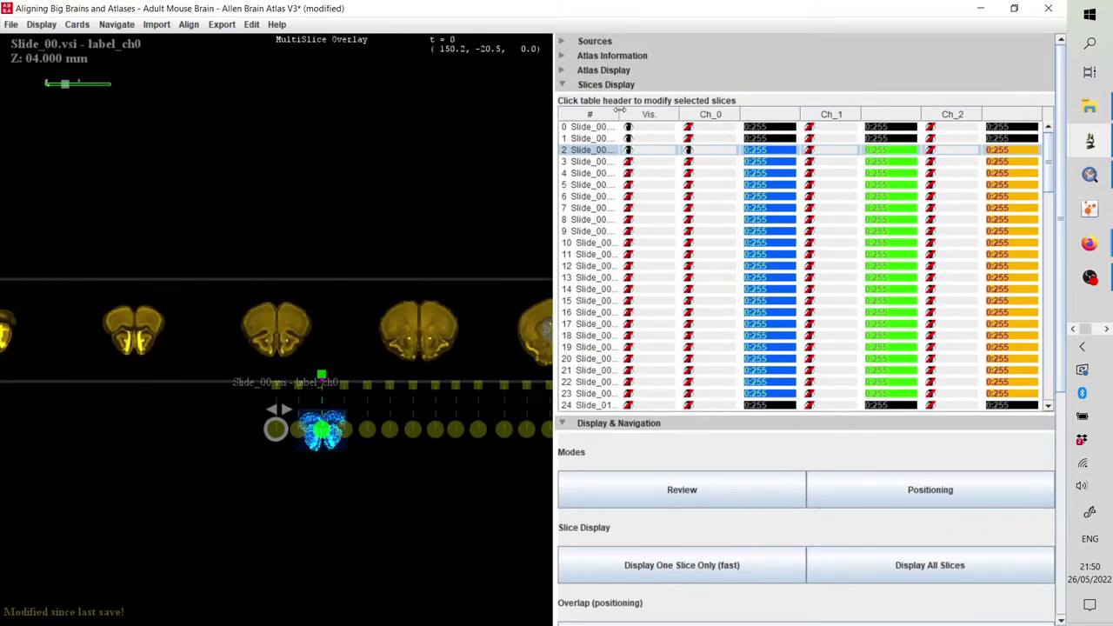
pyautogui.moveTo(620, 111); pyautogui.dragTo(745, 110)
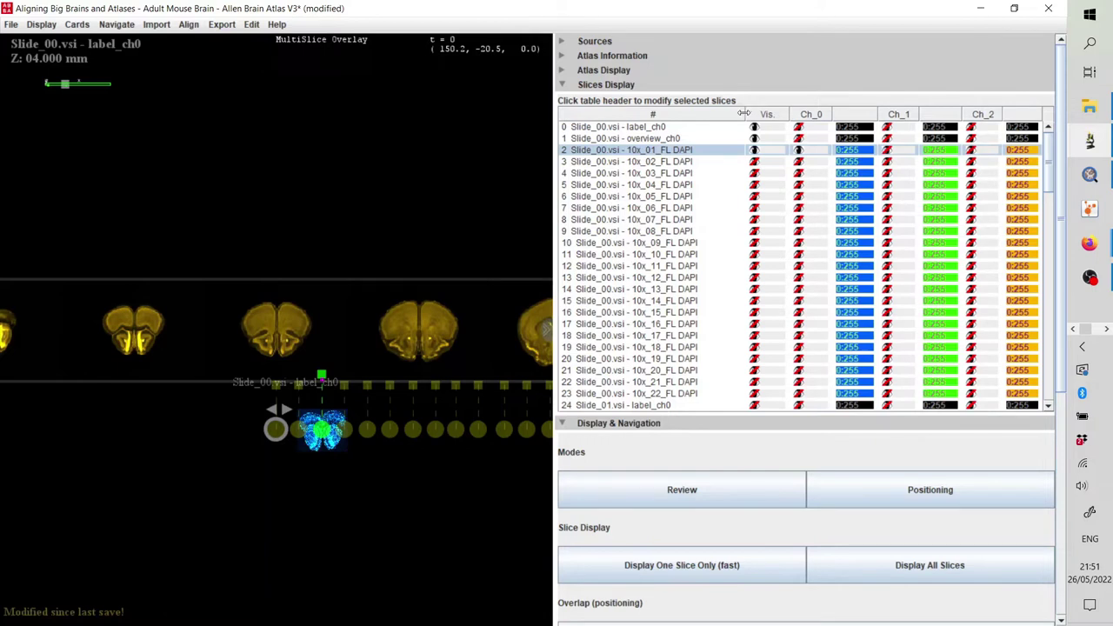
# - Ctrl-select the label and overview images of the first four slides, through Slide_03
pyautogui.click(674, 128)
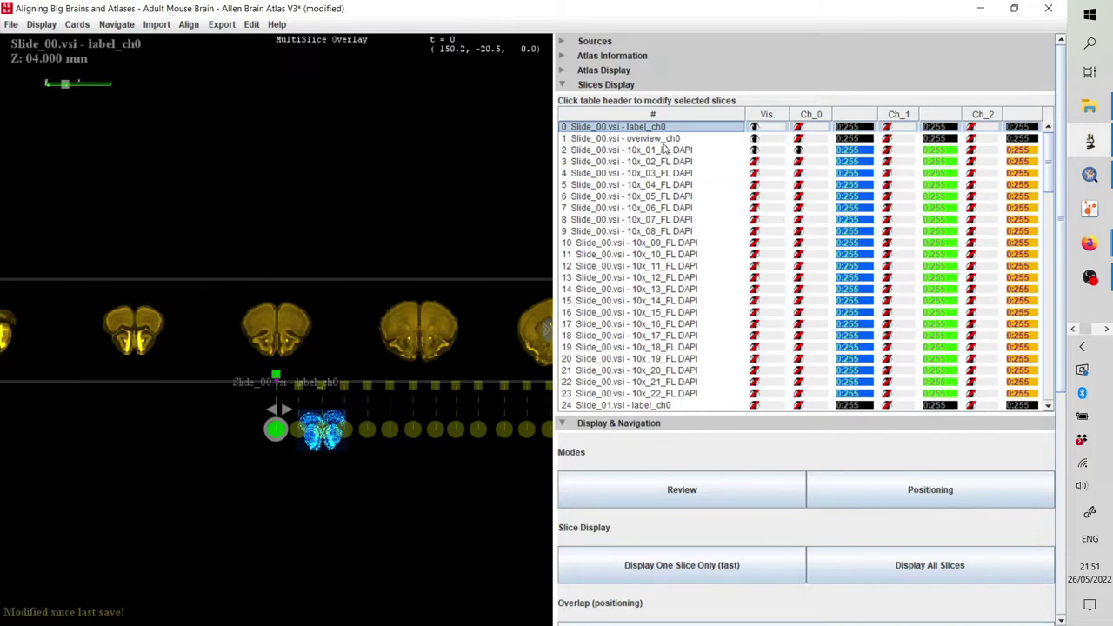
pyautogui.keyDown('shift'); pyautogui.click(663, 142); pyautogui.keyUp('shift')
pyautogui.scroll(-4, 658, 170)
pyautogui.scroll(4, 643, 209)
pyautogui.scroll(-4, 624, 253)
pyautogui.keyDown('ctrl'); pyautogui.click(626, 265); pyautogui.keyUp('ctrl')
pyautogui.keyDown('ctrl'); pyautogui.keyDown('shift'); pyautogui.click(637, 278); pyautogui.keyUp('shift'); pyautogui.keyUp('ctrl')
pyautogui.scroll(-5, 640, 281)
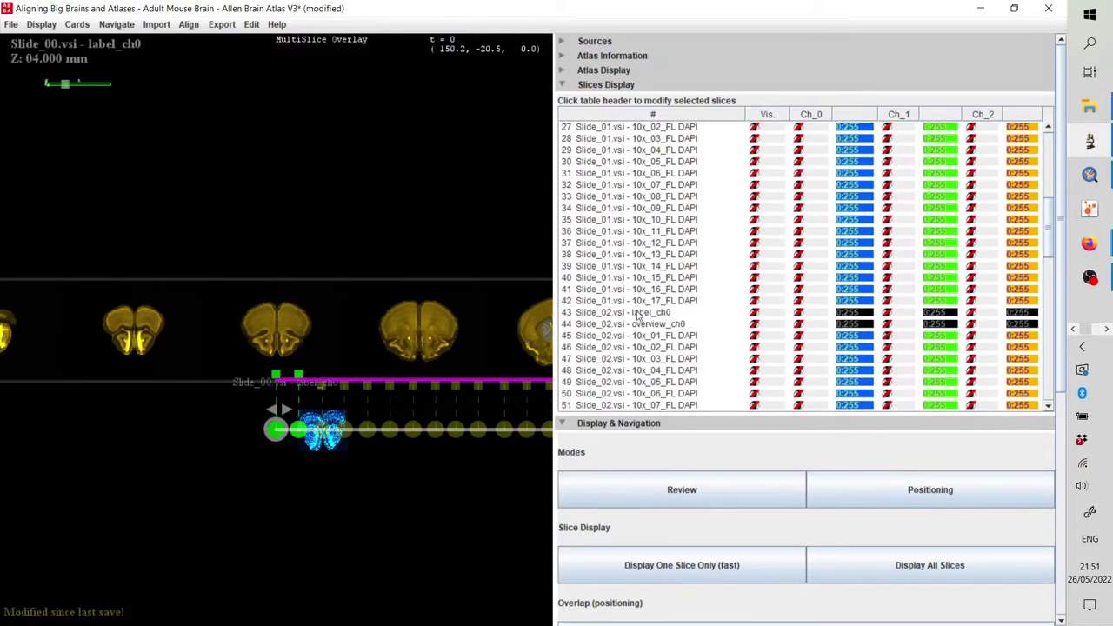
pyautogui.keyDown('ctrl'); pyautogui.click(639, 312); pyautogui.keyUp('ctrl')
pyautogui.keyDown('ctrl'); pyautogui.keyDown('shift'); pyautogui.click(641, 324); pyautogui.keyUp('shift'); pyautogui.keyUp('ctrl')
pyautogui.scroll(-7, 641, 323)
pyautogui.keyDown('ctrl'); pyautogui.click(641, 247); pyautogui.keyUp('ctrl')
pyautogui.keyDown('ctrl'); pyautogui.keyDown('shift'); pyautogui.click(641, 260); pyautogui.keyUp('shift'); pyautogui.keyUp('ctrl')
# - Add the Slide_04 to Slide_06 label and overview images, then remove all selected slices
pyautogui.scroll(-4, 644, 275)
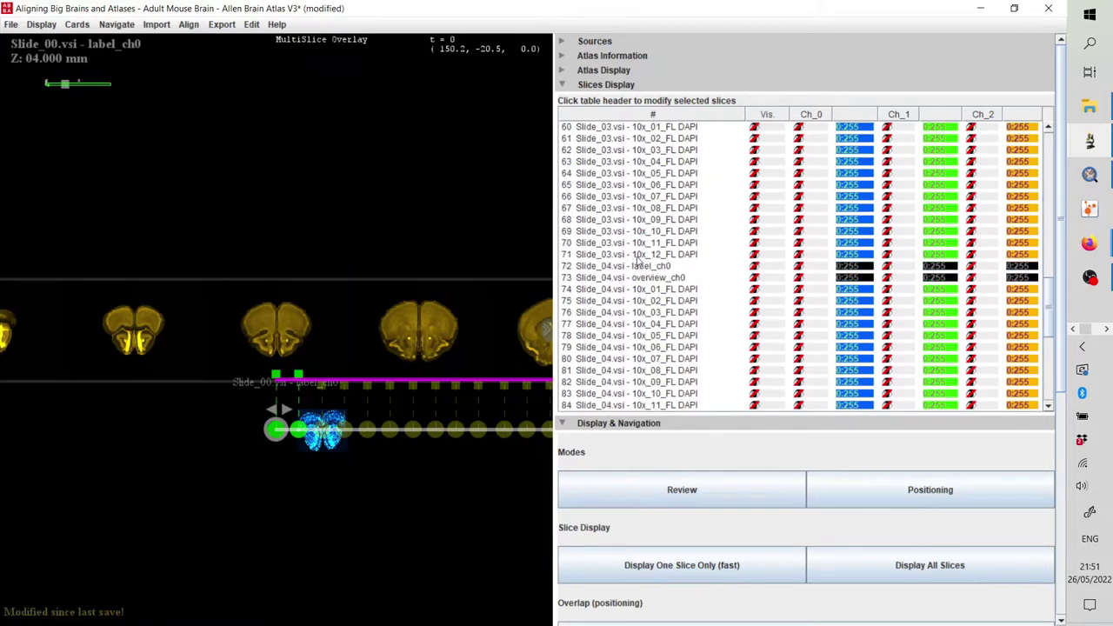
pyautogui.keyDown('ctrl'); pyautogui.click(645, 266); pyautogui.keyUp('ctrl')
pyautogui.keyDown('ctrl'); pyautogui.keyDown('shift'); pyautogui.click(647, 278); pyautogui.keyUp('shift'); pyautogui.keyUp('ctrl')
pyautogui.scroll(-6, 649, 253)
pyautogui.keyDown('ctrl'); pyautogui.click(647, 219); pyautogui.keyUp('ctrl')
pyautogui.keyDown('ctrl'); pyautogui.keyDown('shift'); pyautogui.click(646, 232); pyautogui.keyUp('shift'); pyautogui.keyUp('ctrl')
pyautogui.scroll(-3, 646, 235)
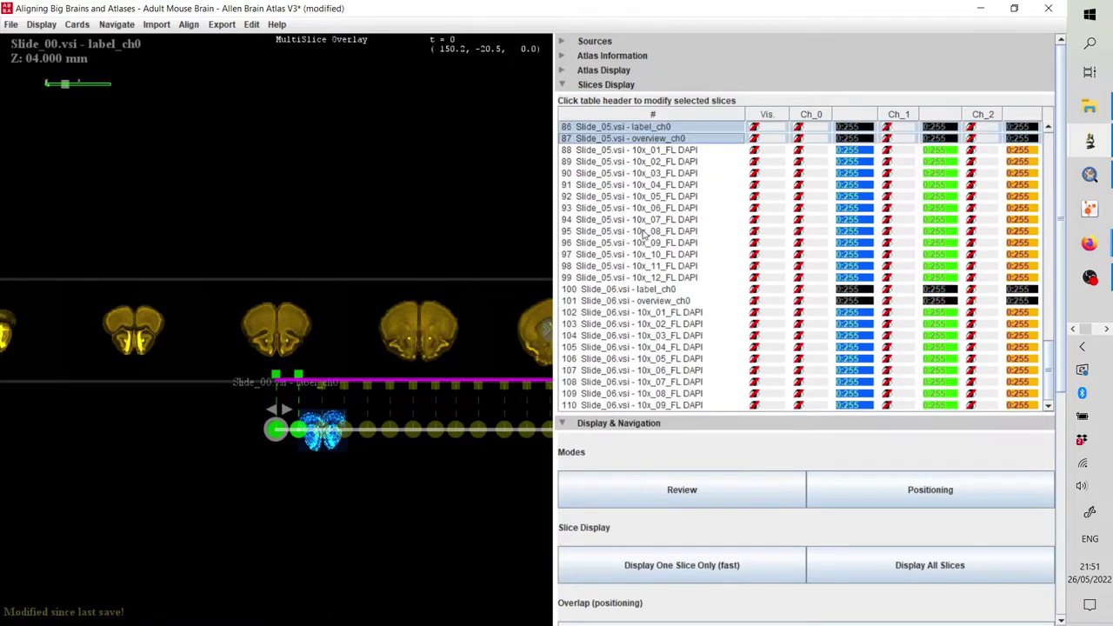
pyautogui.keyDown('ctrl'); pyautogui.click(657, 289); pyautogui.keyUp('ctrl')
pyautogui.keyDown('ctrl'); pyautogui.keyDown('shift'); pyautogui.click(659, 300); pyautogui.keyUp('shift'); pyautogui.keyUp('ctrl')
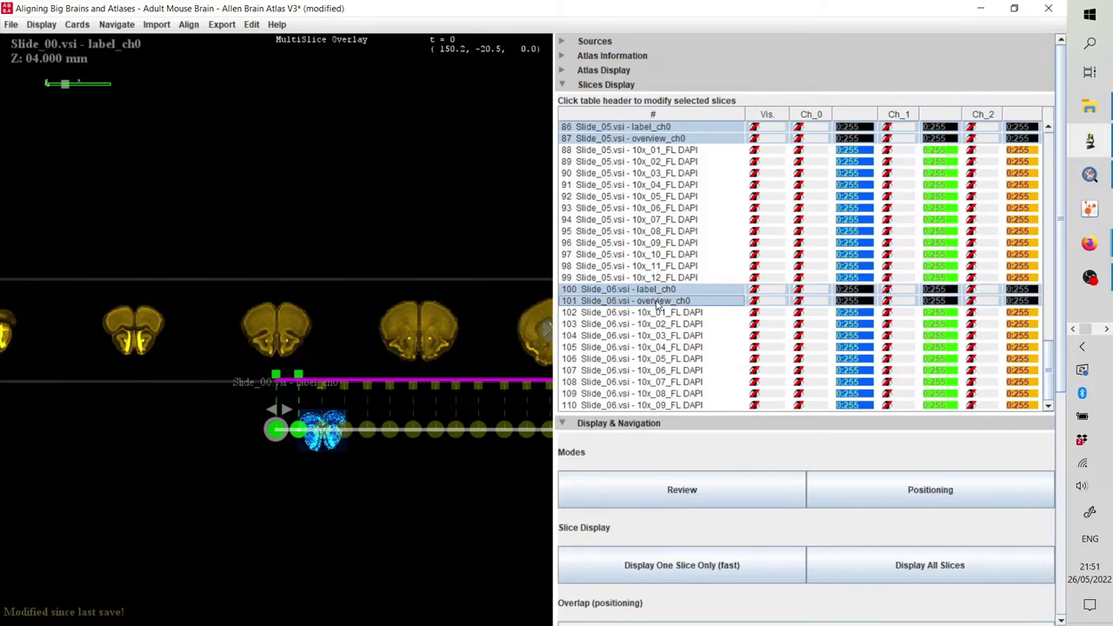
pyautogui.rightClick(659, 306)
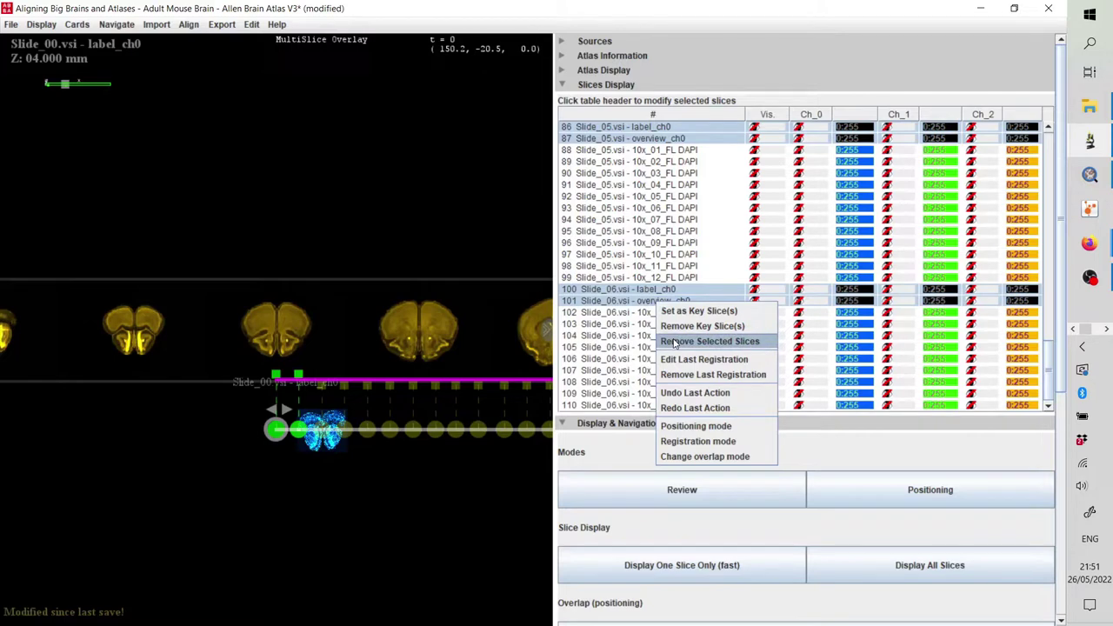
pyautogui.click(674, 342)
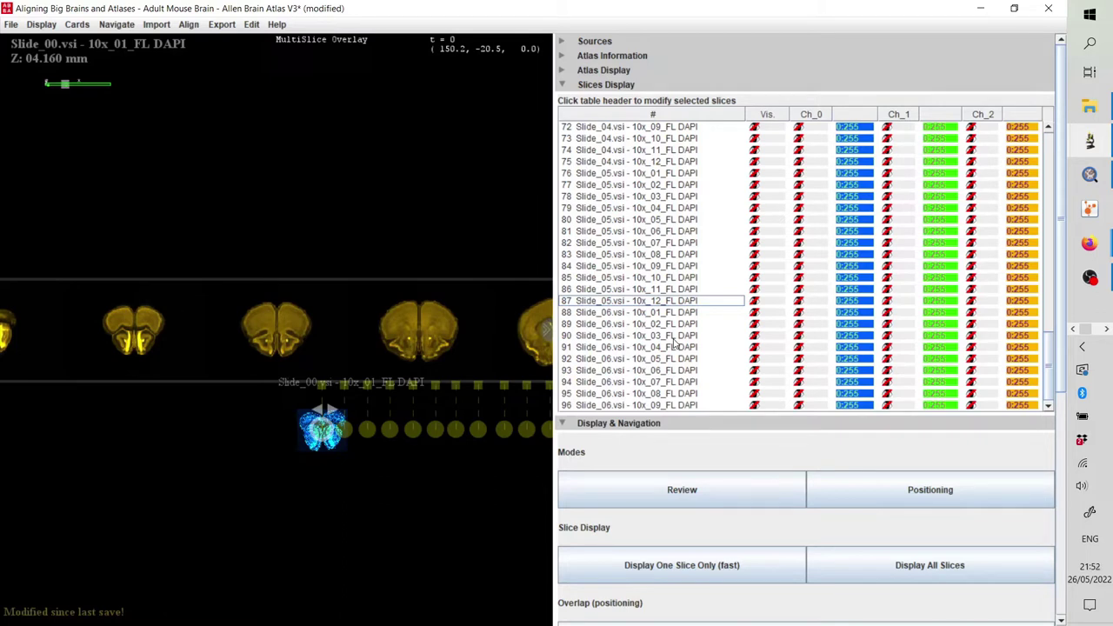
# - Select all slices with Ctrl+A and turn on Vis. and Ch_0 for every DAPI section
pyautogui.click(753, 230)
pyautogui.click(797, 231)
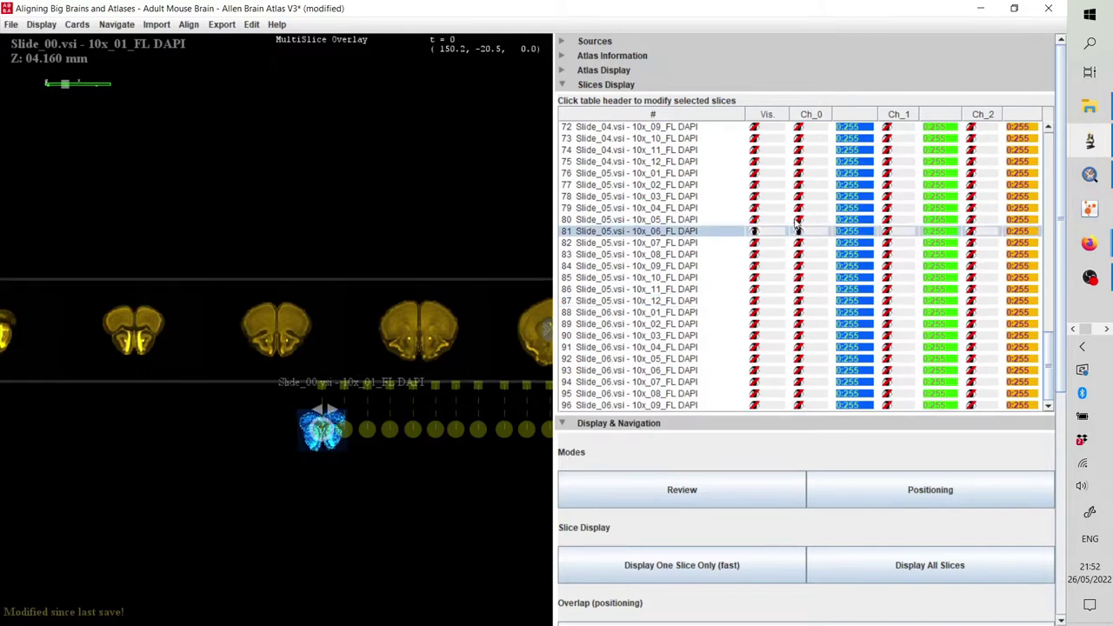
pyautogui.click(795, 221)
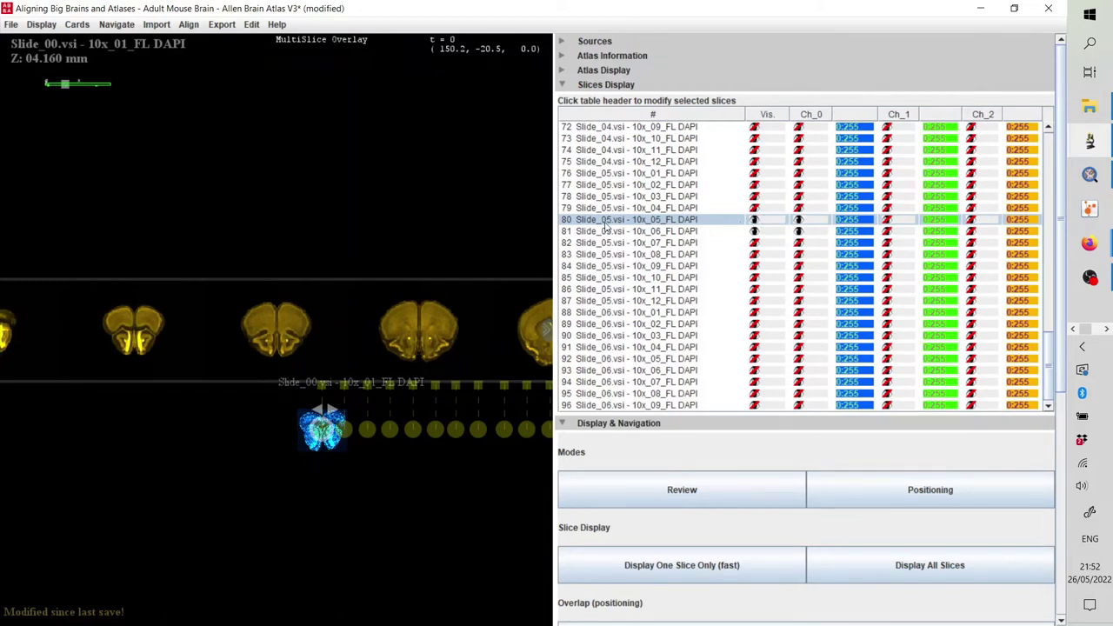
pyautogui.hotkey('ctrl', 'a')
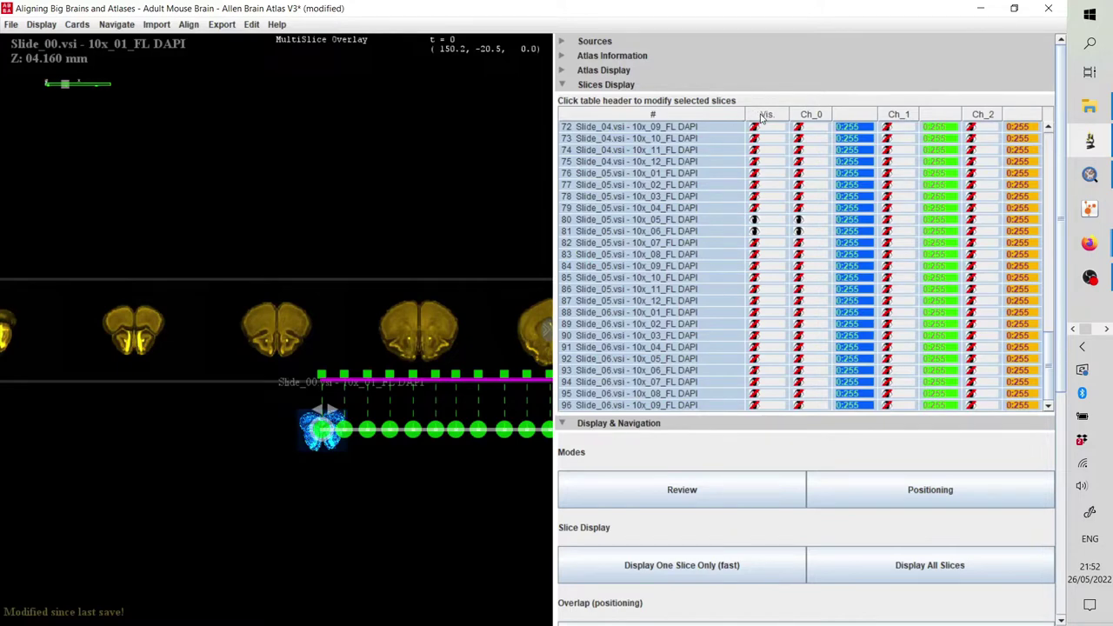
pyautogui.click(762, 116)
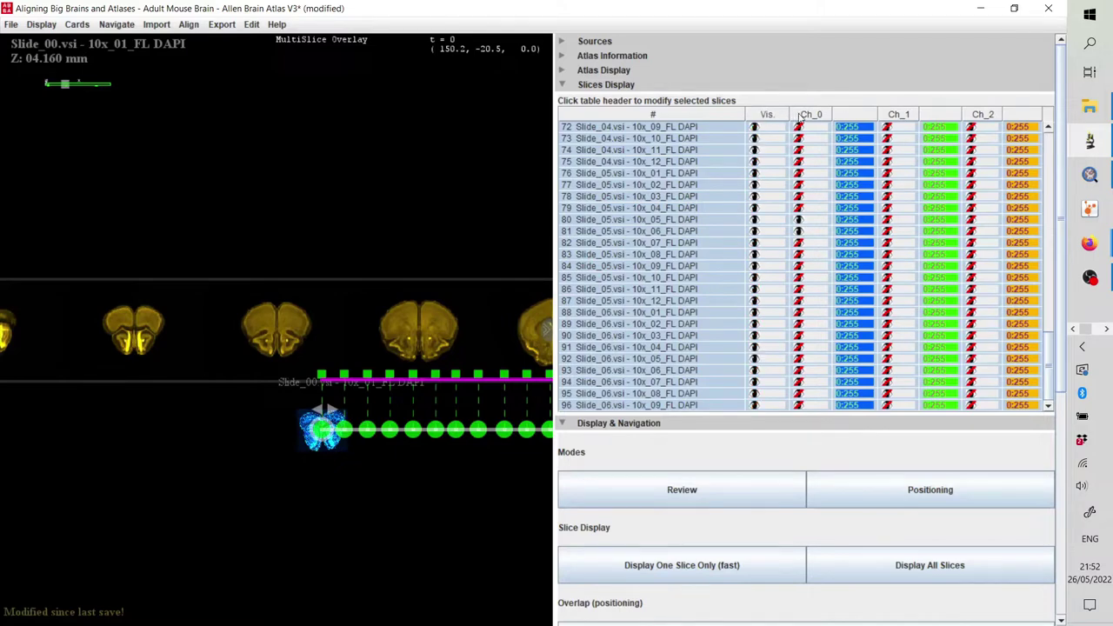
pyautogui.click(799, 116)
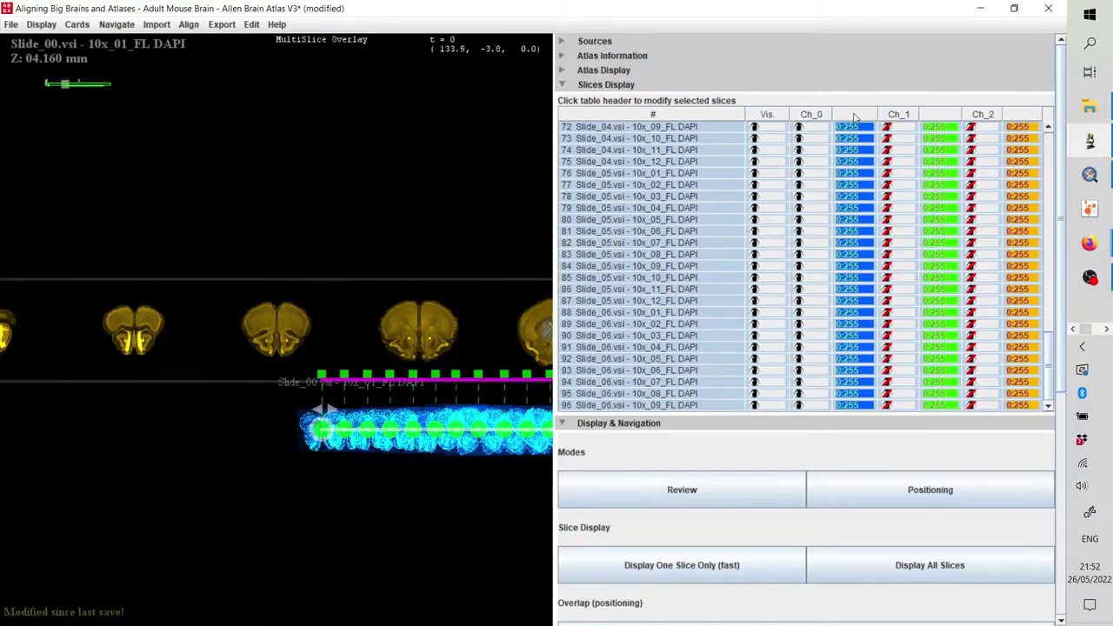
# - Give the Ch_0 channel of all slices the cyan swatch colour and a Max of 120
pyautogui.click(855, 119)
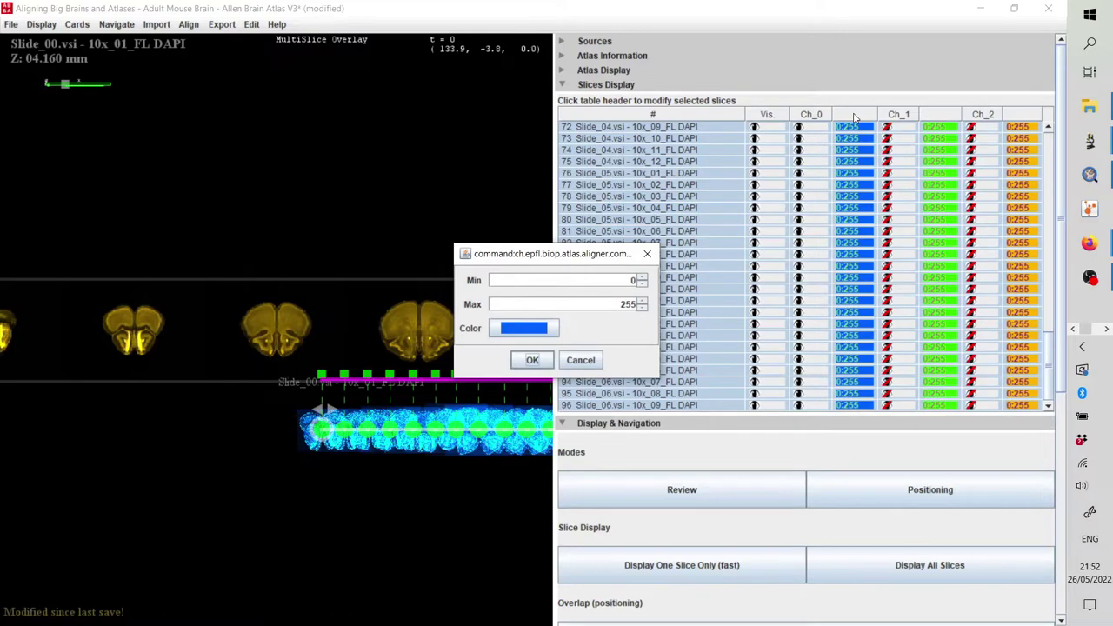
pyautogui.click(522, 329)
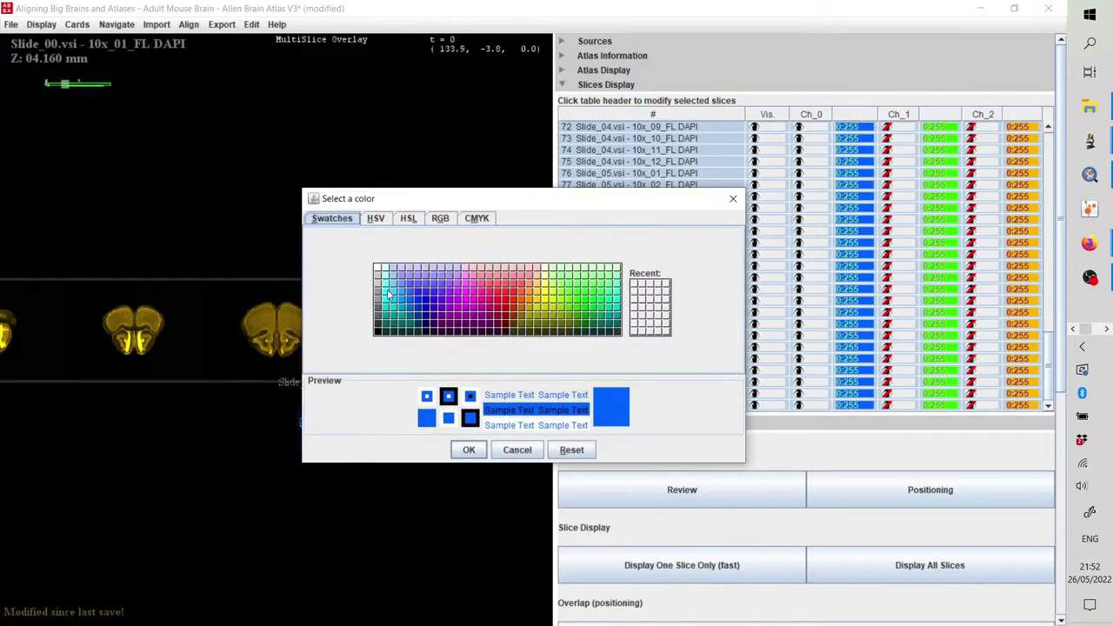
pyautogui.click(387, 293)
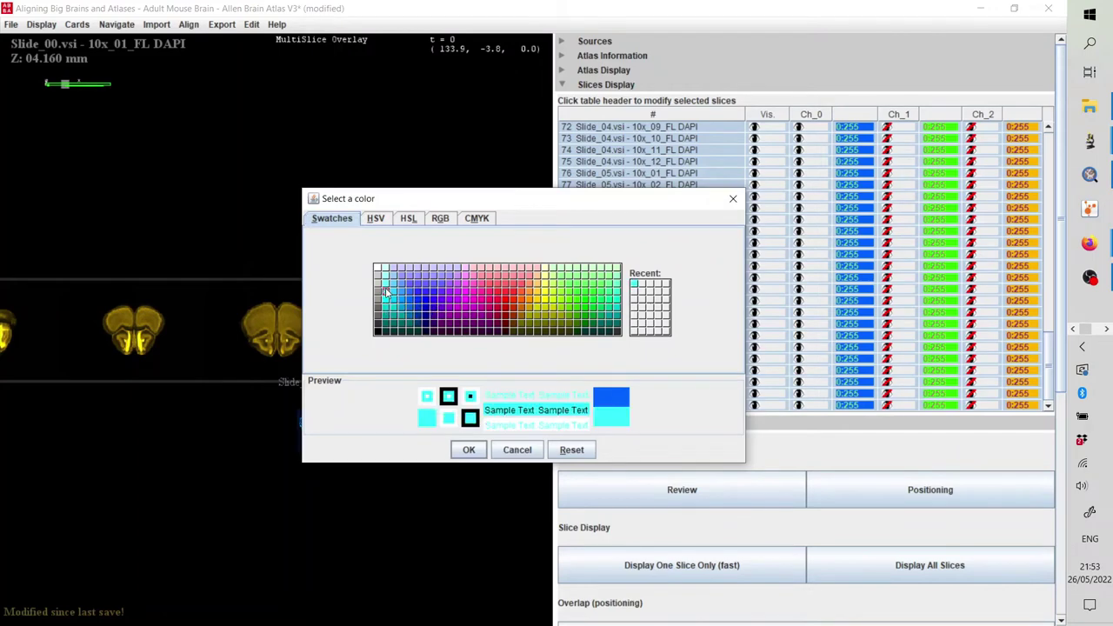
pyautogui.click(470, 451)
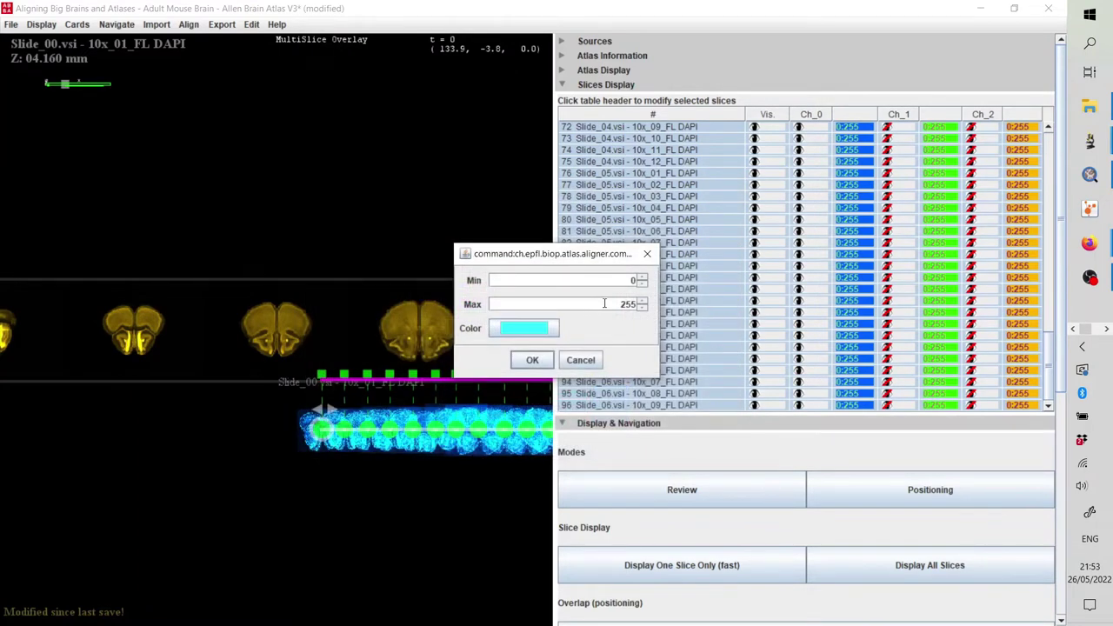
pyautogui.moveTo(604, 303); pyautogui.dragTo(694, 309)
pyautogui.write('120')
pyautogui.click(544, 360)
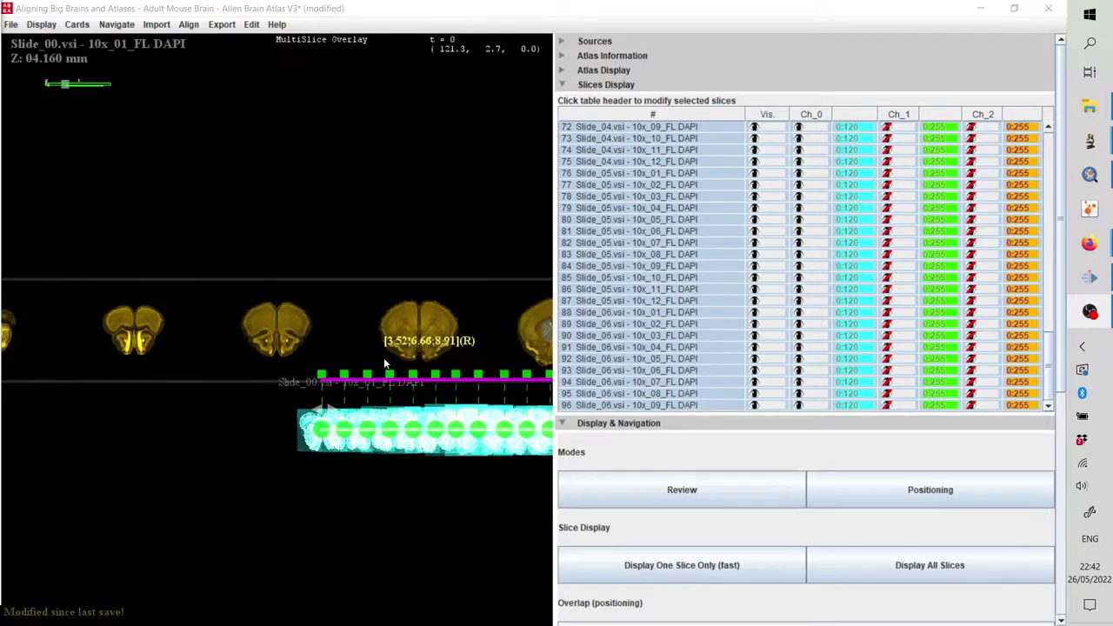
# - Rotate the slice stack edge-on with Shift+Y, pan left, and collapse the Slices Display table
pyautogui.hotkey('shift', 'y')
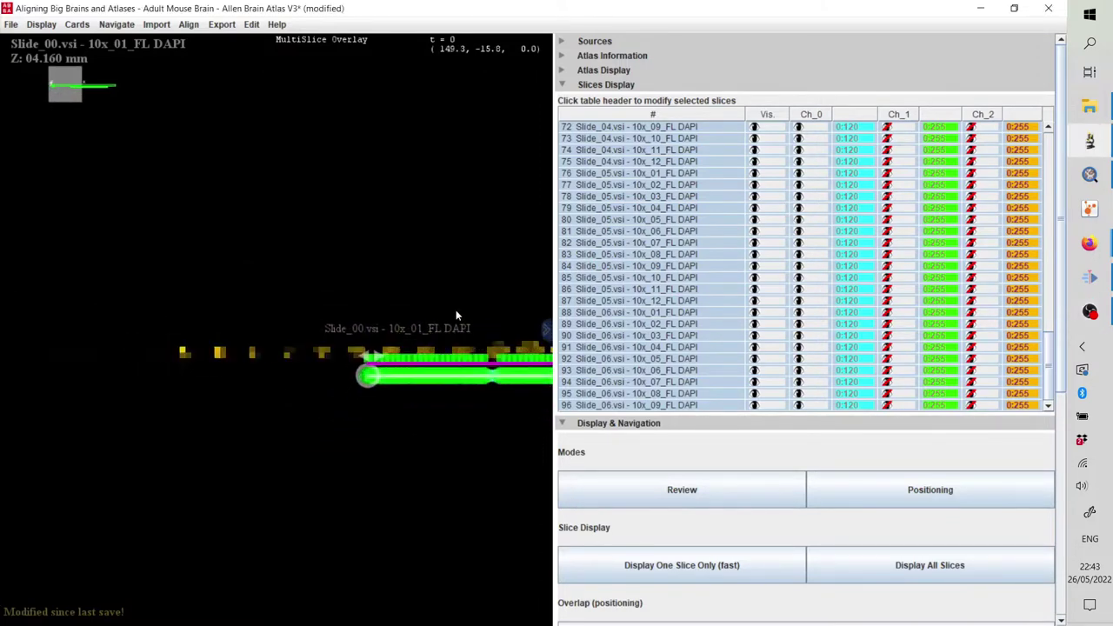
pyautogui.moveTo(450, 310); pyautogui.dragTo(177, 310)
pyautogui.scroll(3, 297, 311)
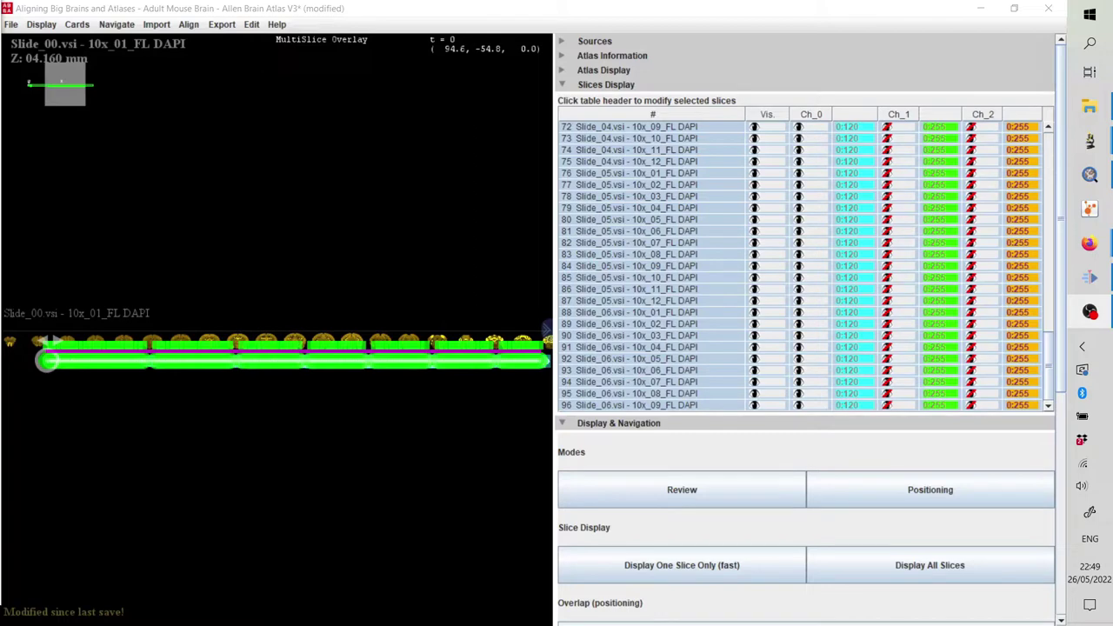
pyautogui.click(562, 84)
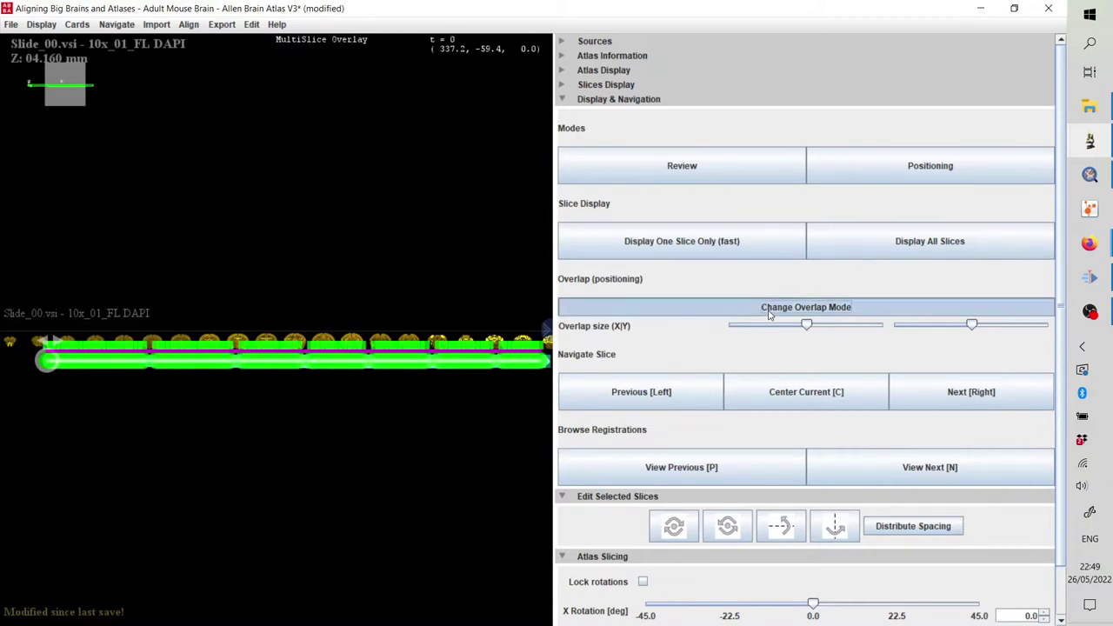
# - Cycle the overlap mode three times until the slices spread into staggered rows
pyautogui.click(769, 315)
pyautogui.click(769, 315)
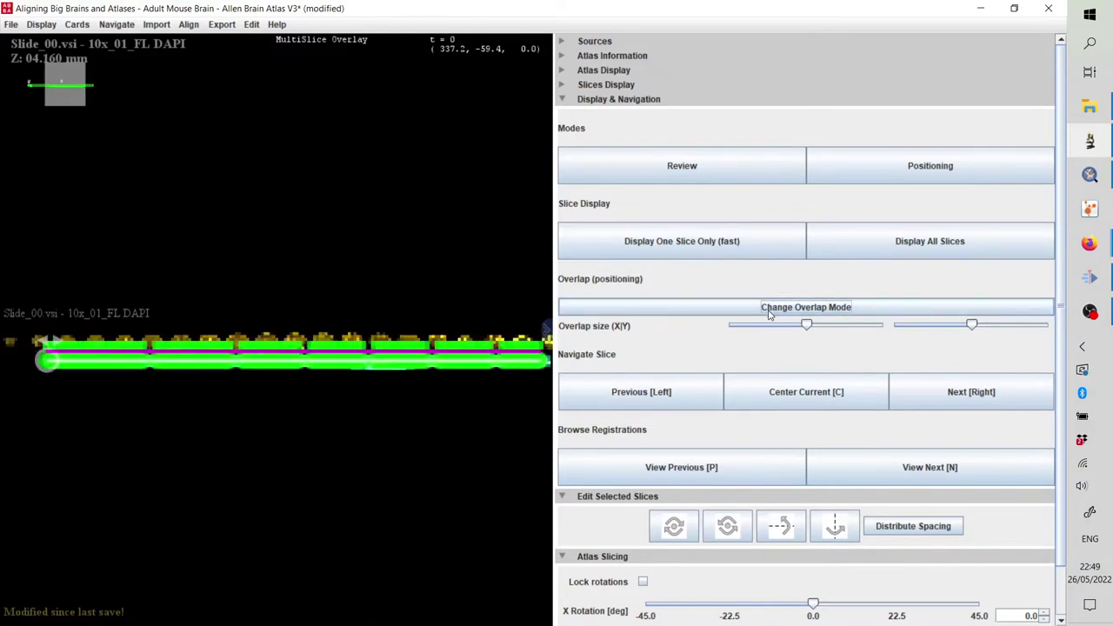
pyautogui.click(769, 315)
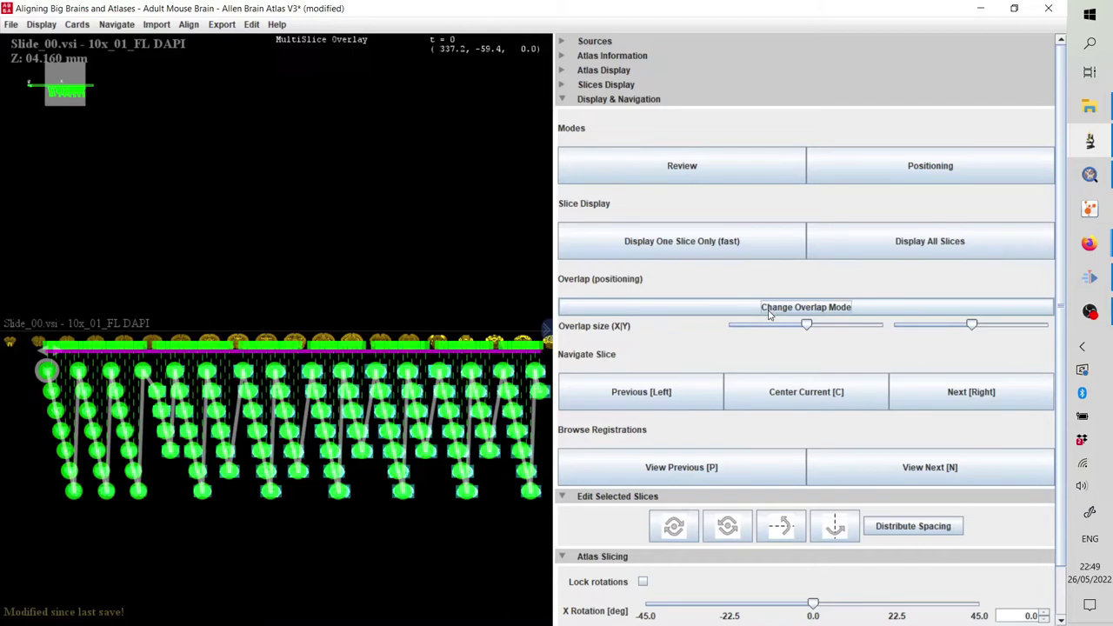
# - Tune the Overlap size X and Y sliders to pack the slices into about five compact rows
pyautogui.moveTo(806, 324)
pyautogui.mouseDown()
pyautogui.moveTo(751, 326)
pyautogui.moveTo(831, 328)
pyautogui.moveTo(808, 326)
pyautogui.mouseUp()
pyautogui.moveTo(972, 325); pyautogui.dragTo(1000, 328)
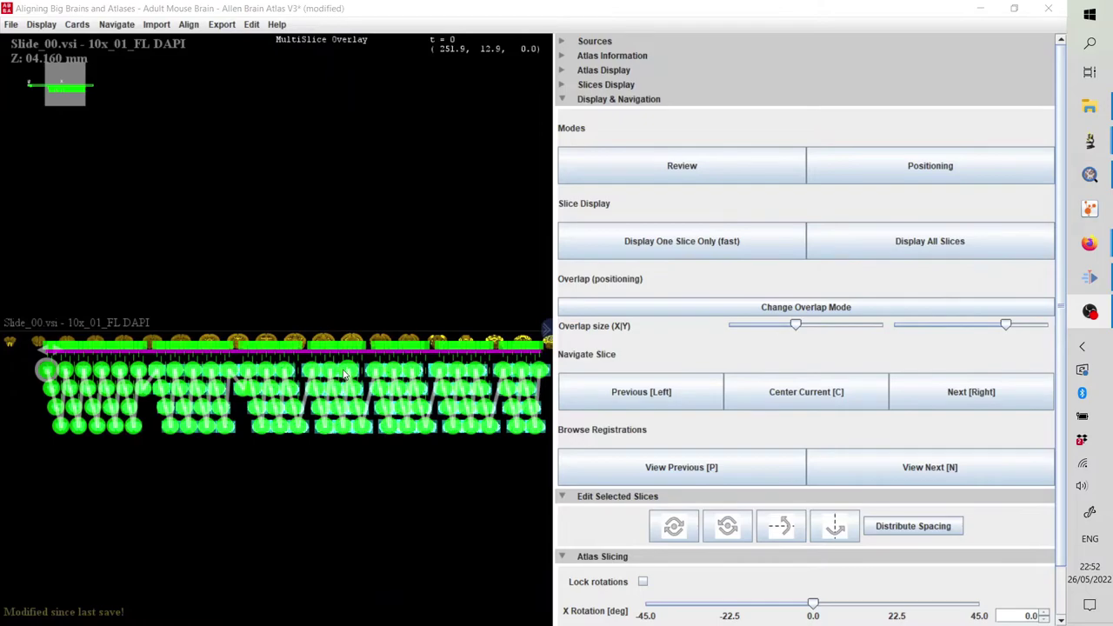
# - Zoom in on the slice grid so each DAPI section's anatomy is clearly visible
pyautogui.scroll(10, 343, 374)
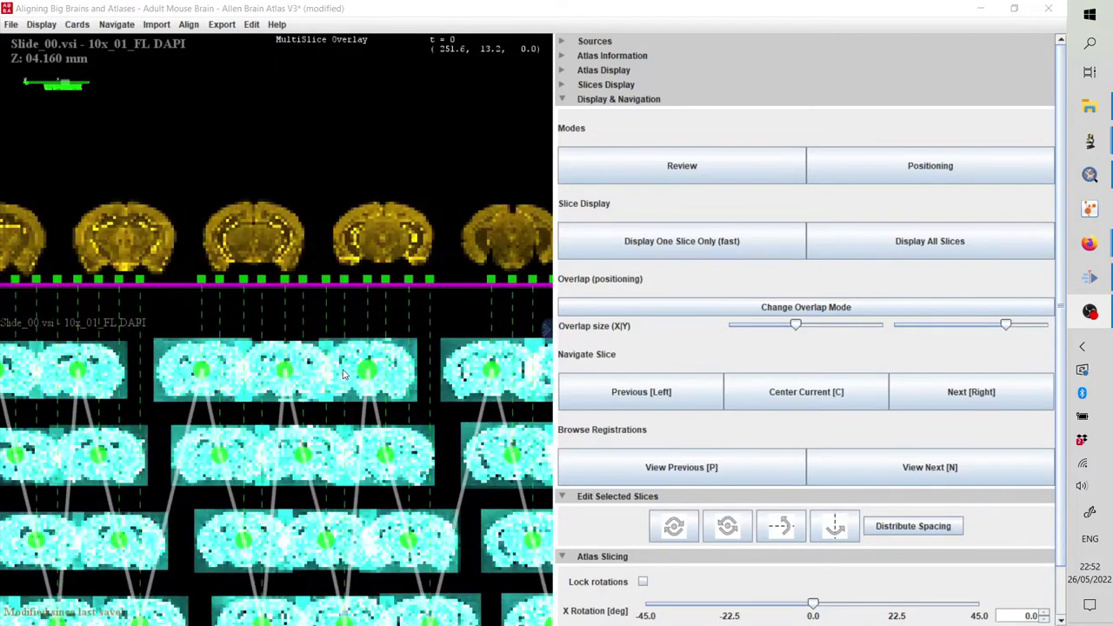
pyautogui.scroll(3, 343, 374)
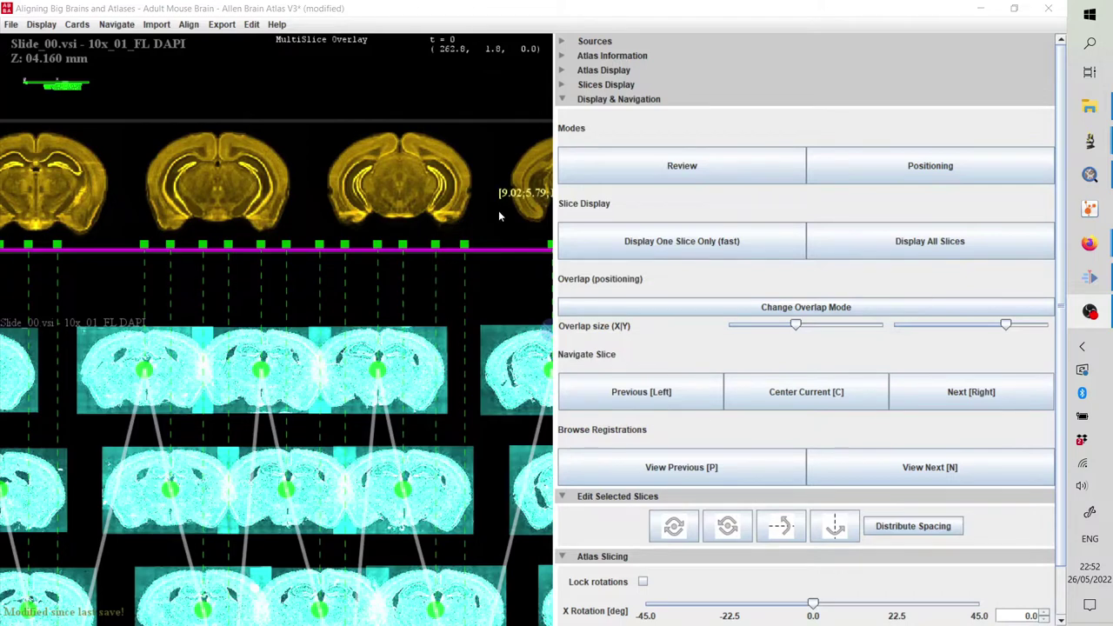
# - Box-select a block of neighbouring mid-series sections, adding and removing sections to refine the group
pyautogui.moveTo(498, 211); pyautogui.dragTo(86, 551)
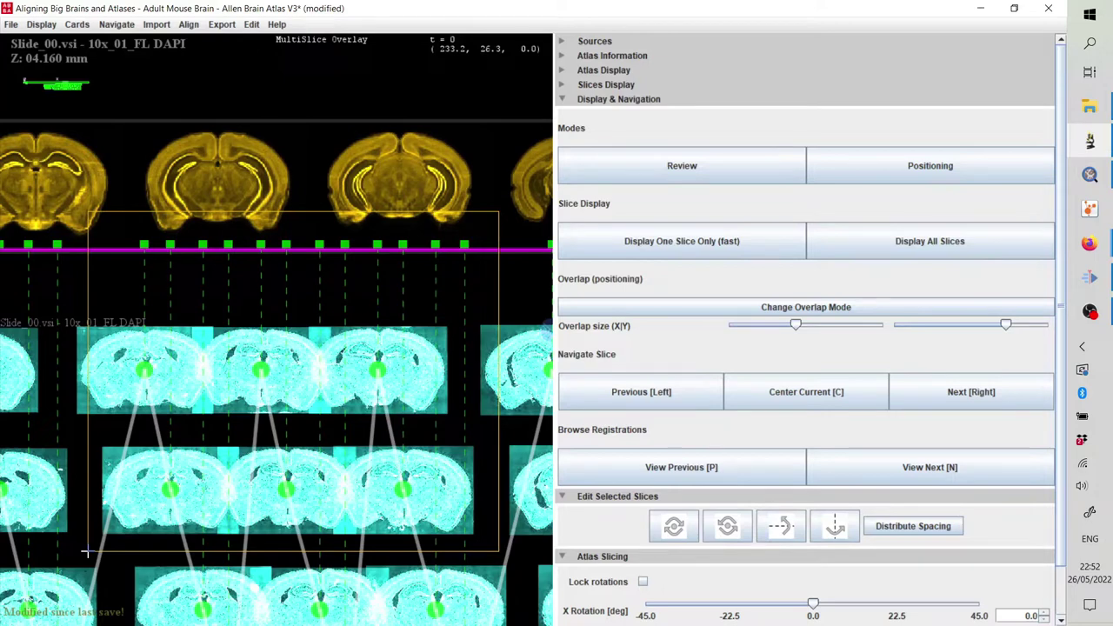
pyautogui.moveTo(86, 552); pyautogui.dragTo(87, 552)
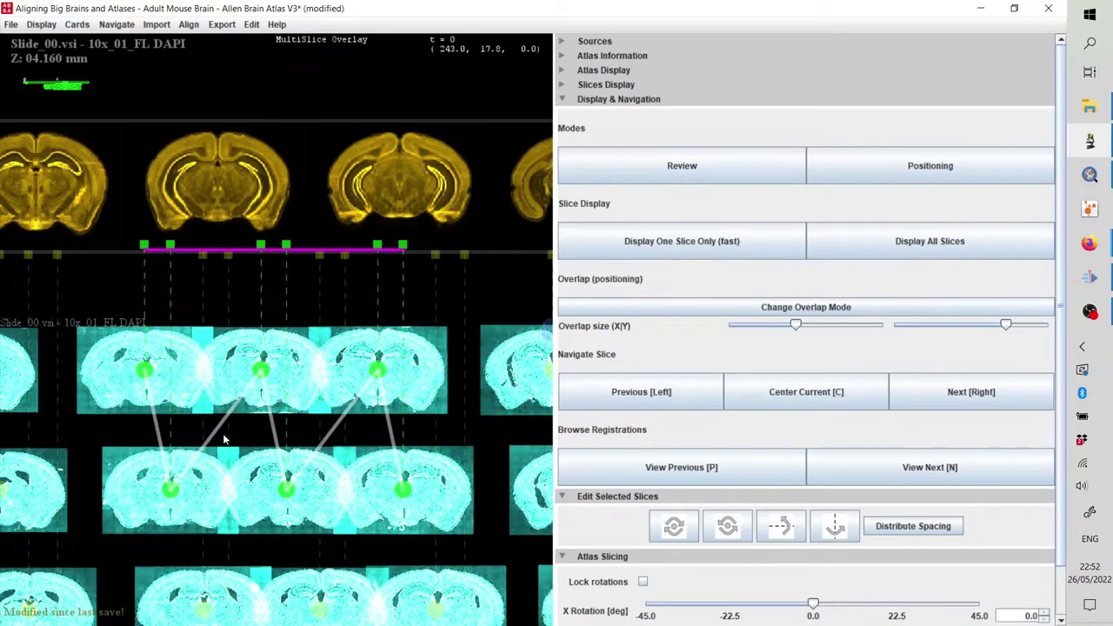
pyautogui.scroll(-5, 223, 439)
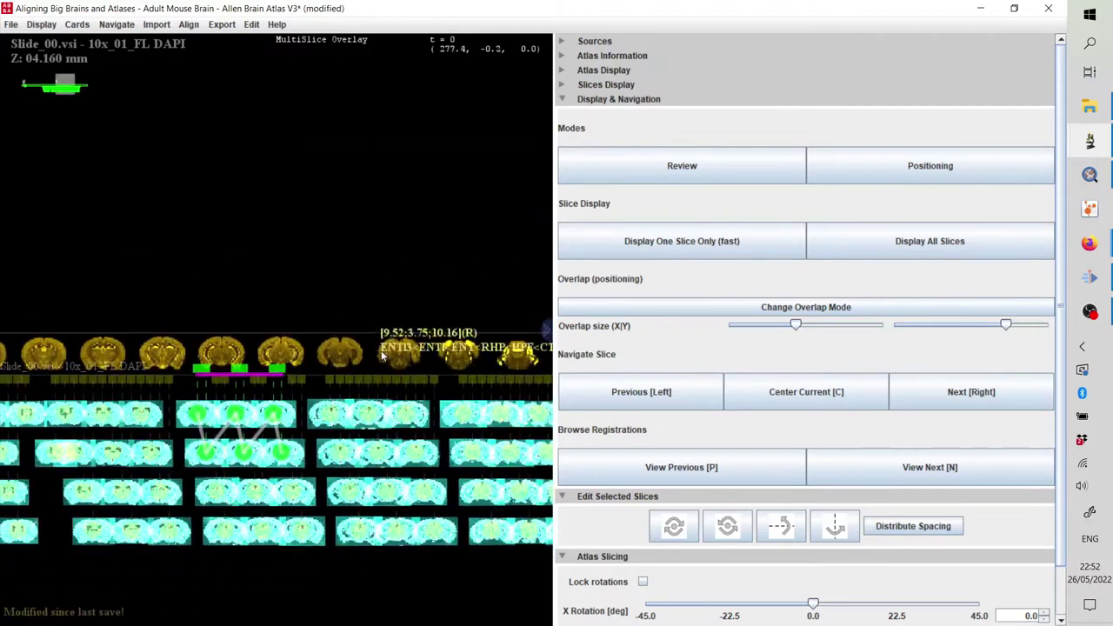
pyautogui.moveTo(306, 331); pyautogui.dragTo(440, 468)
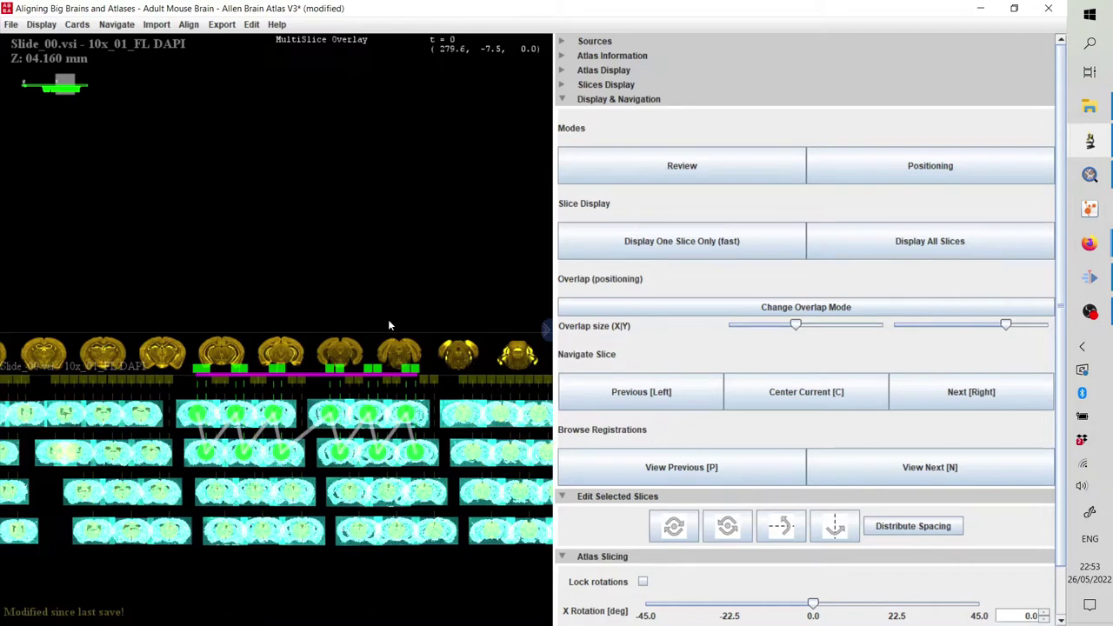
pyautogui.moveTo(389, 324); pyautogui.dragTo(267, 433)
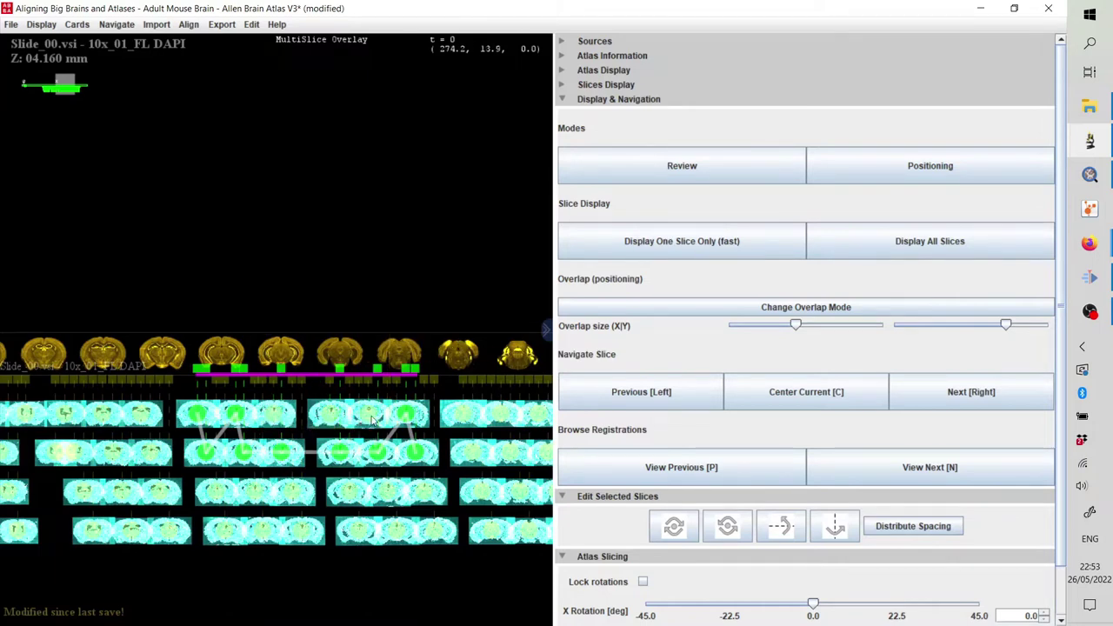
# - Show the slice display table and set the selected slices' Ch_0 Max to 800
pyautogui.click(561, 100)
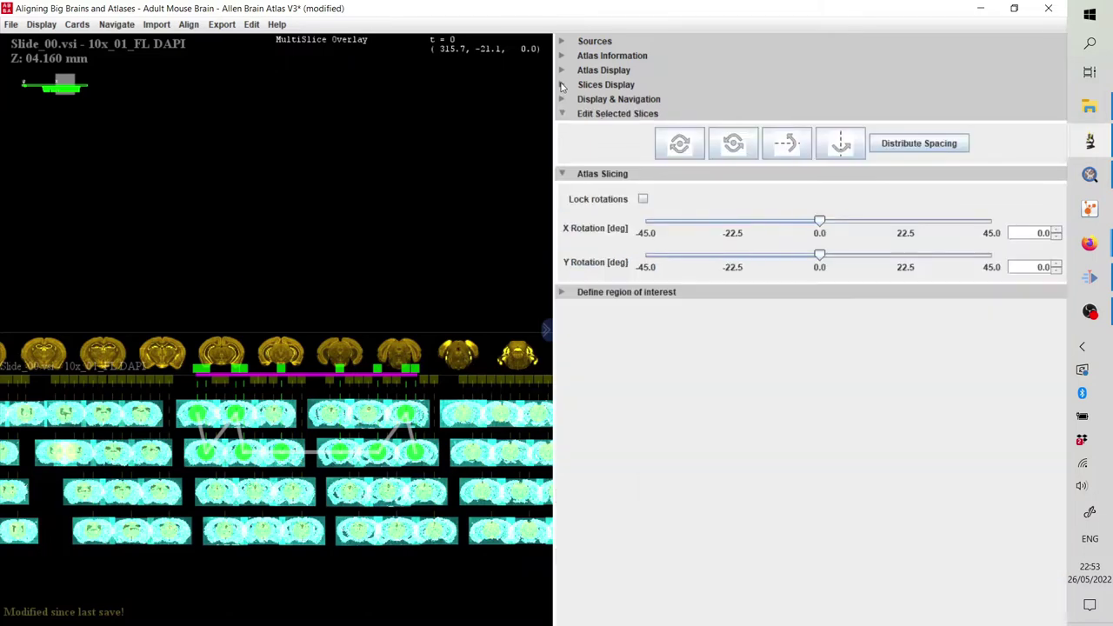
pyautogui.click(562, 85)
pyautogui.scroll(7, 792, 252)
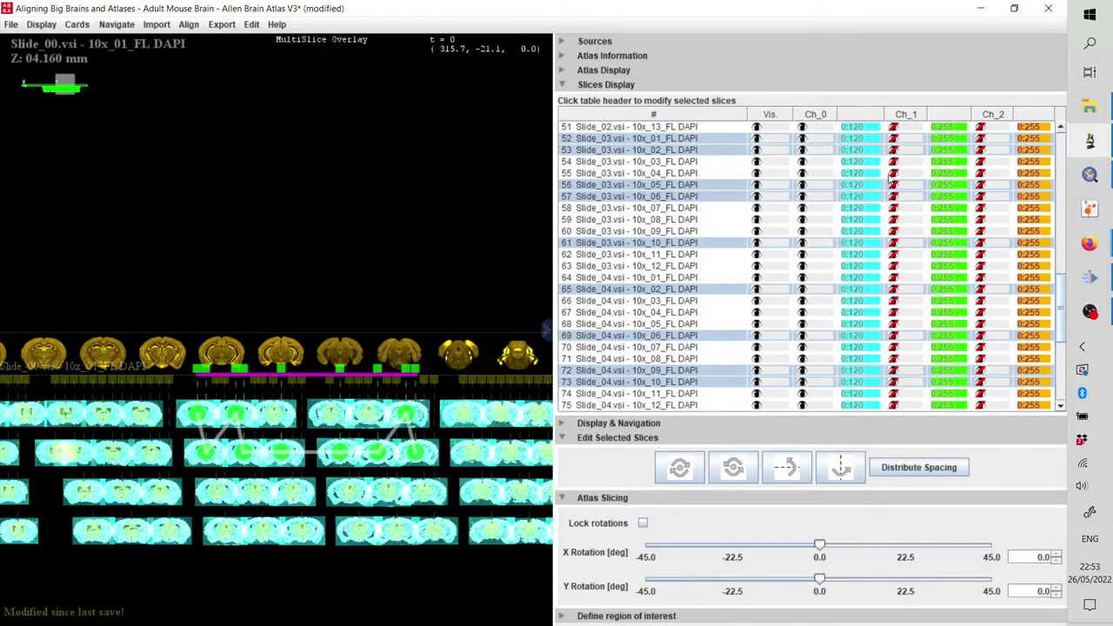
pyautogui.click(857, 117)
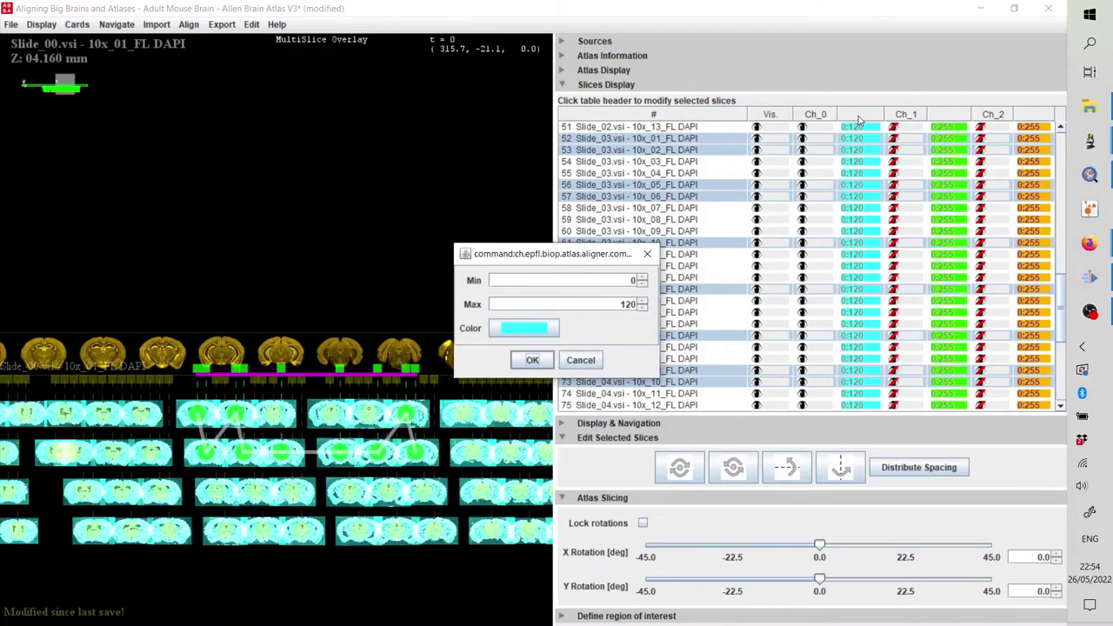
pyautogui.doubleClick(616, 304)
pyautogui.write('800')
pyautogui.click(544, 365)
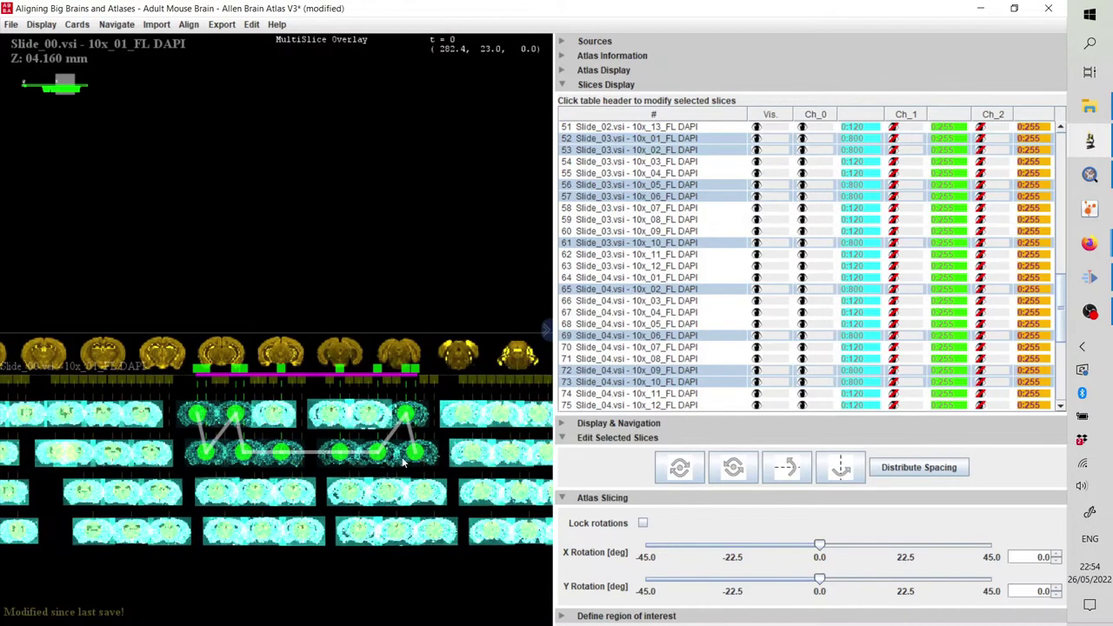
# - Select all slices with Ctrl+A and apply the 0:800 Ch_0 range to every slice
pyautogui.scroll(2, 413, 435)
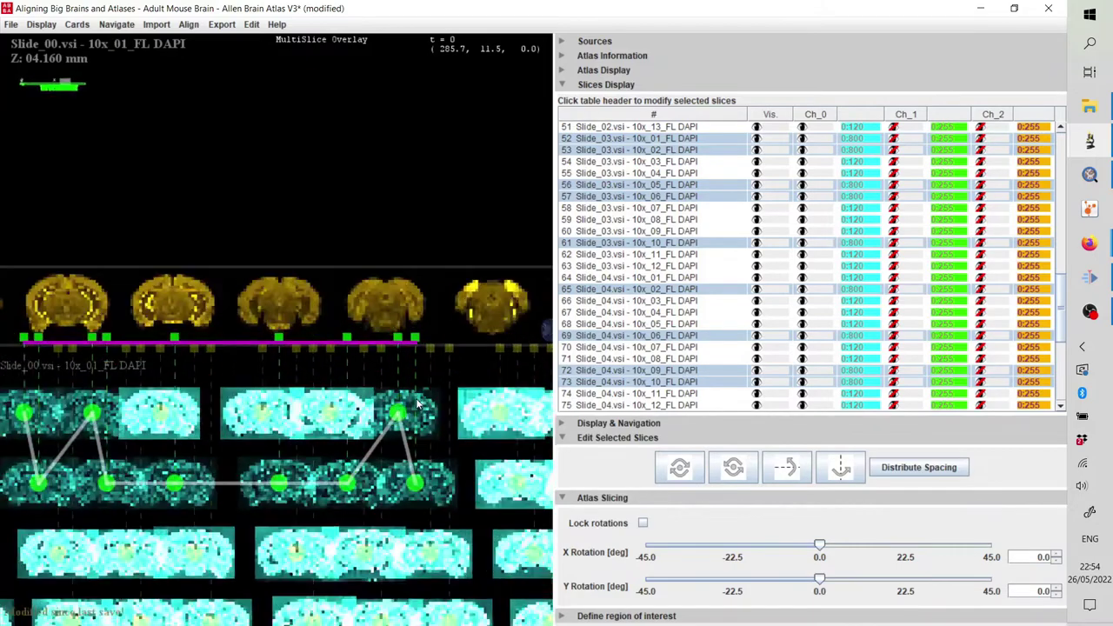
pyautogui.scroll(4, 418, 404)
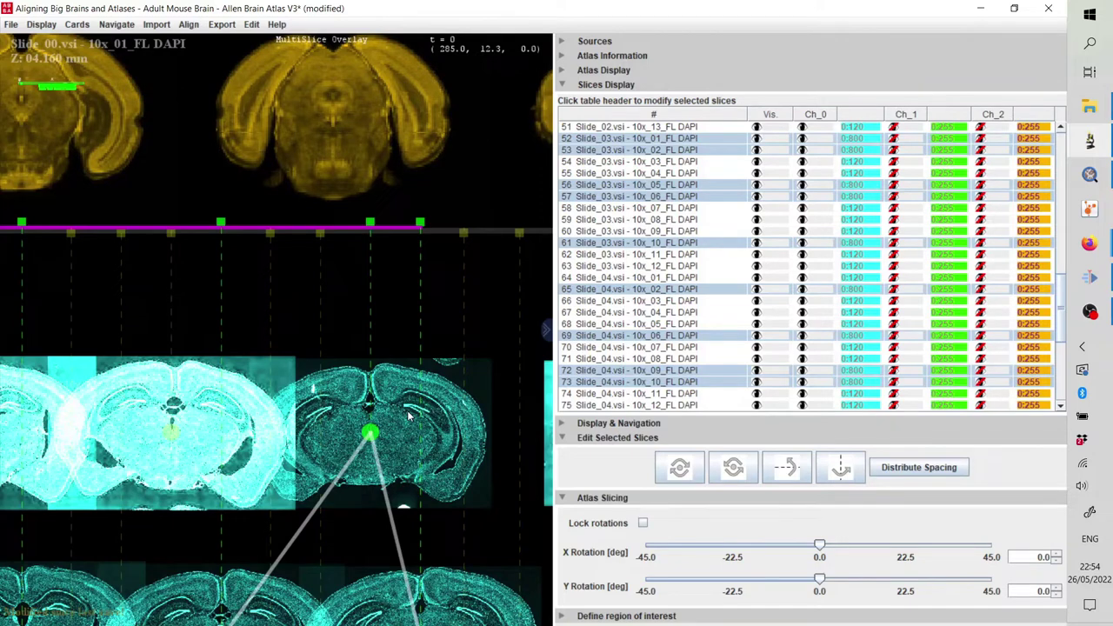
pyautogui.click(410, 282)
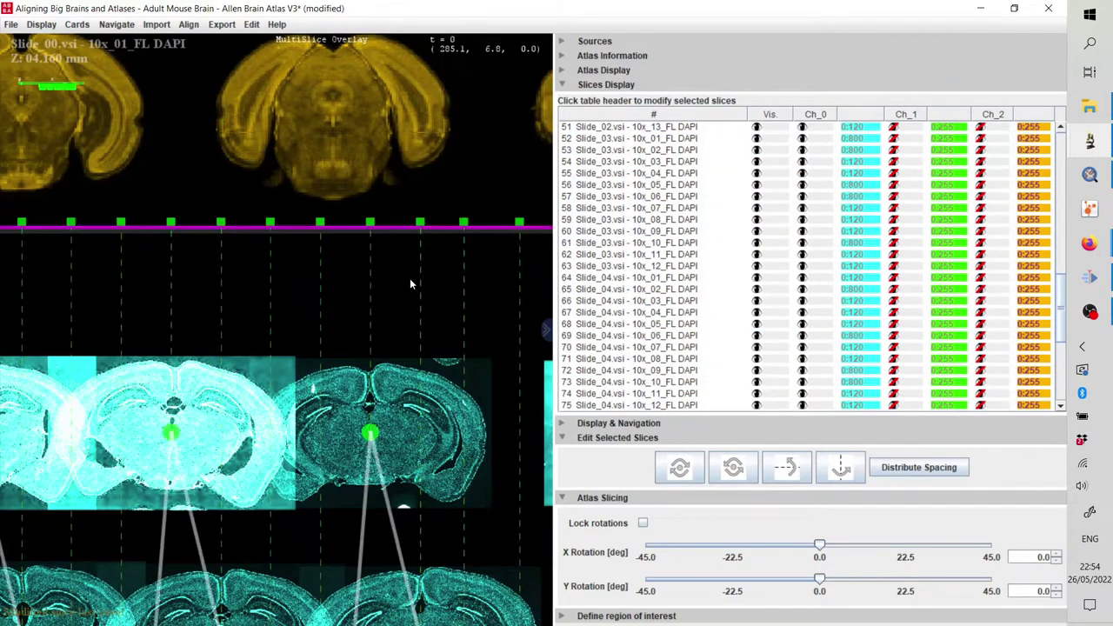
pyautogui.hotkey('ctrl', 'a')
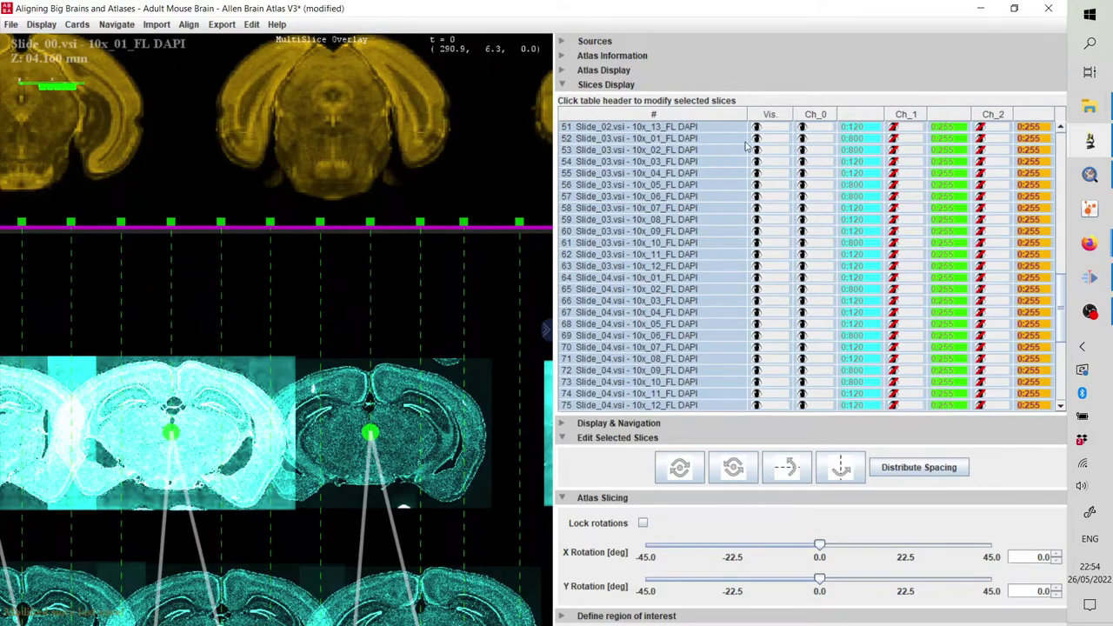
pyautogui.click(851, 119)
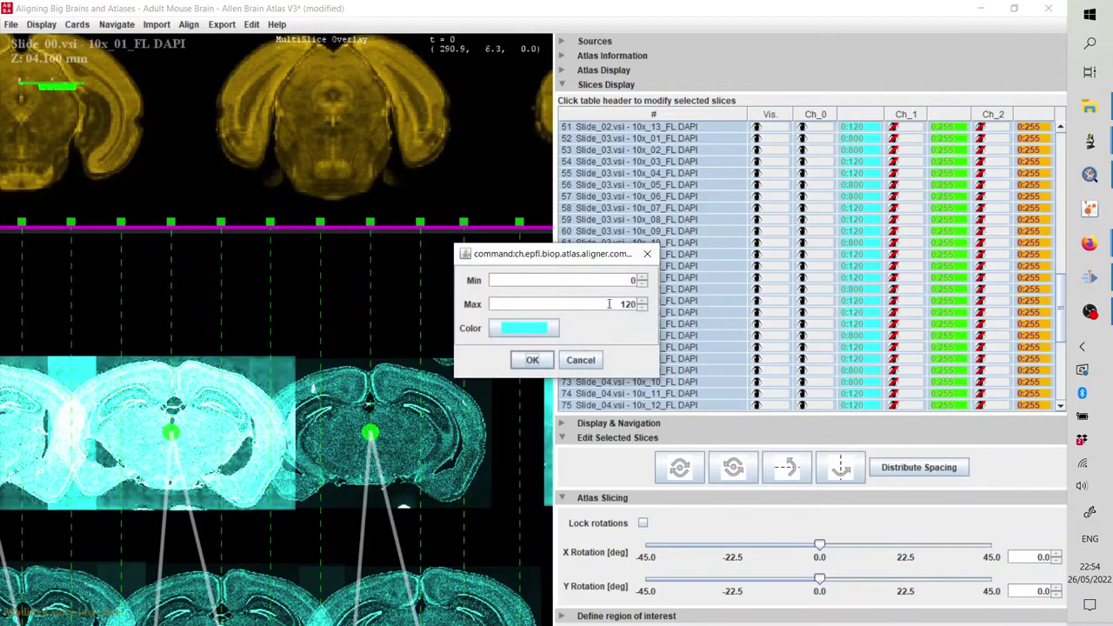
pyautogui.write('800')
pyautogui.click(526, 361)
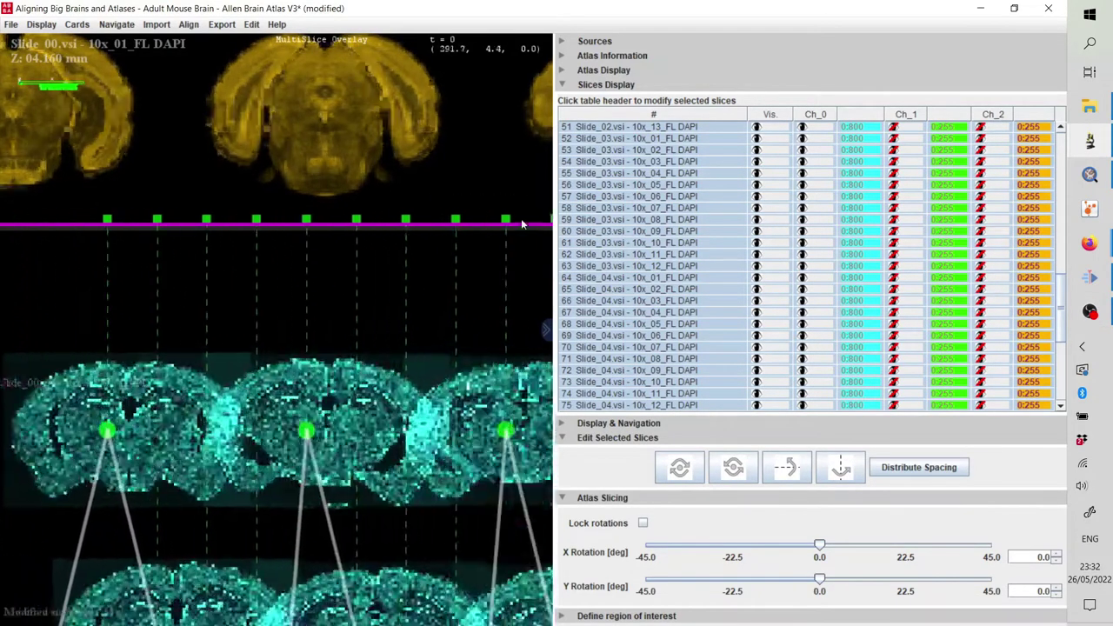
pyautogui.click(102, 228)
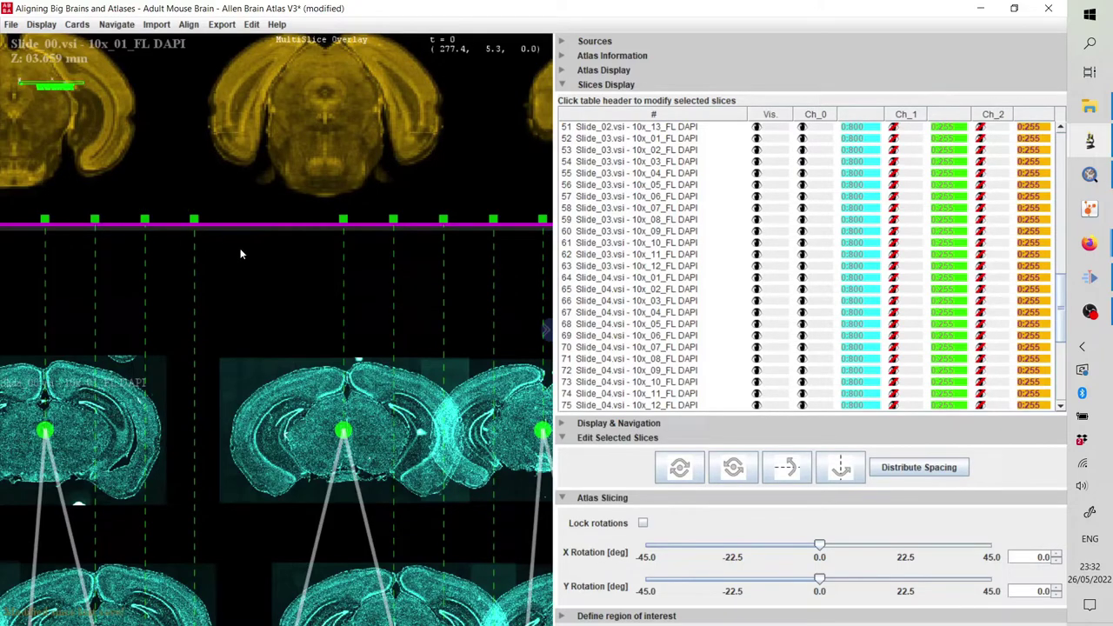
pyautogui.scroll(-4, 247, 256)
pyautogui.scroll(-5, 247, 255)
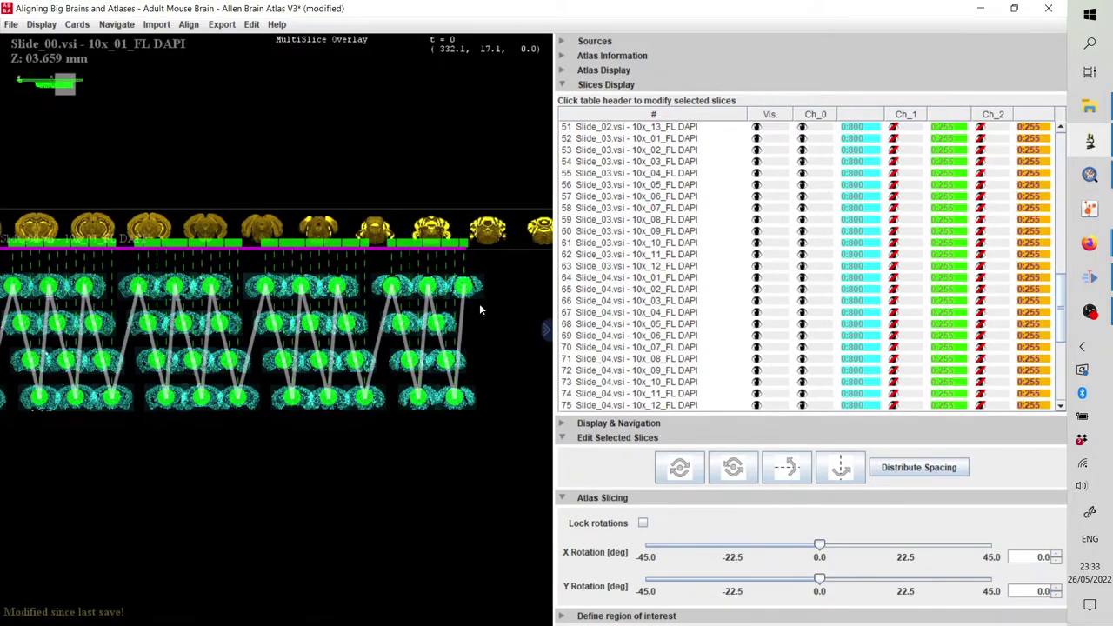
# - Make the last section in the series a key slice
pyautogui.moveTo(503, 306); pyautogui.dragTo(454, 261)
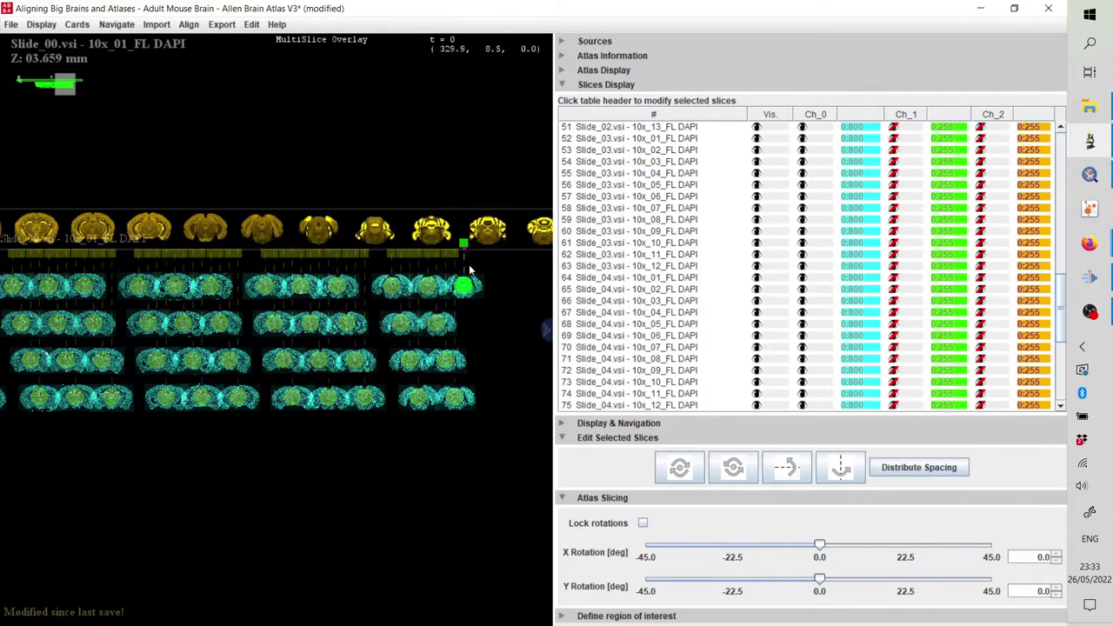
pyautogui.rightClick(470, 271)
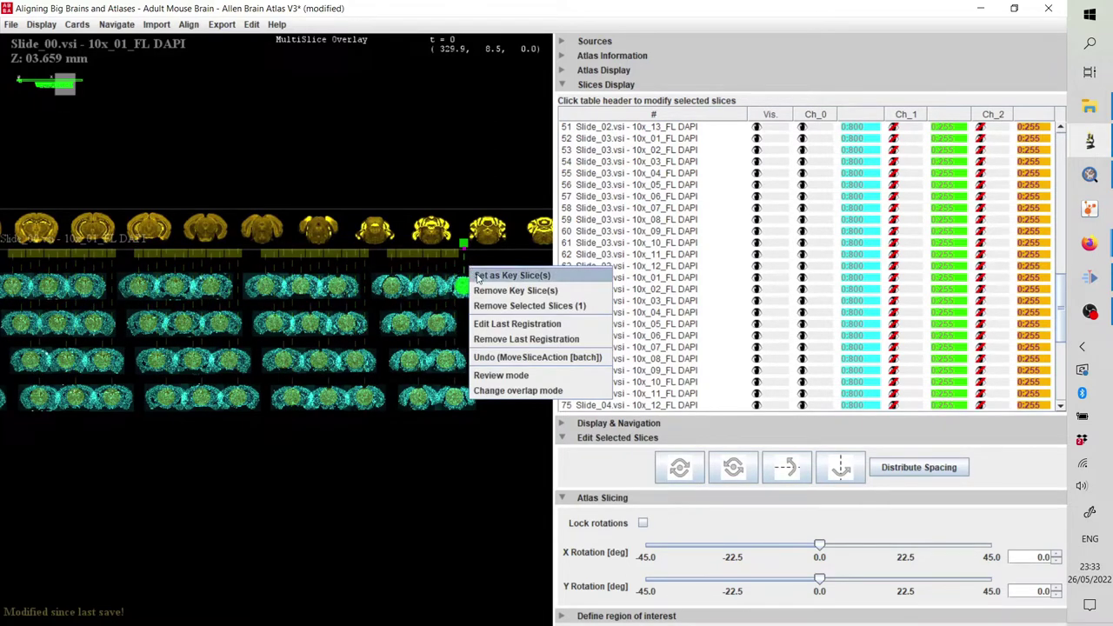
pyautogui.click(478, 276)
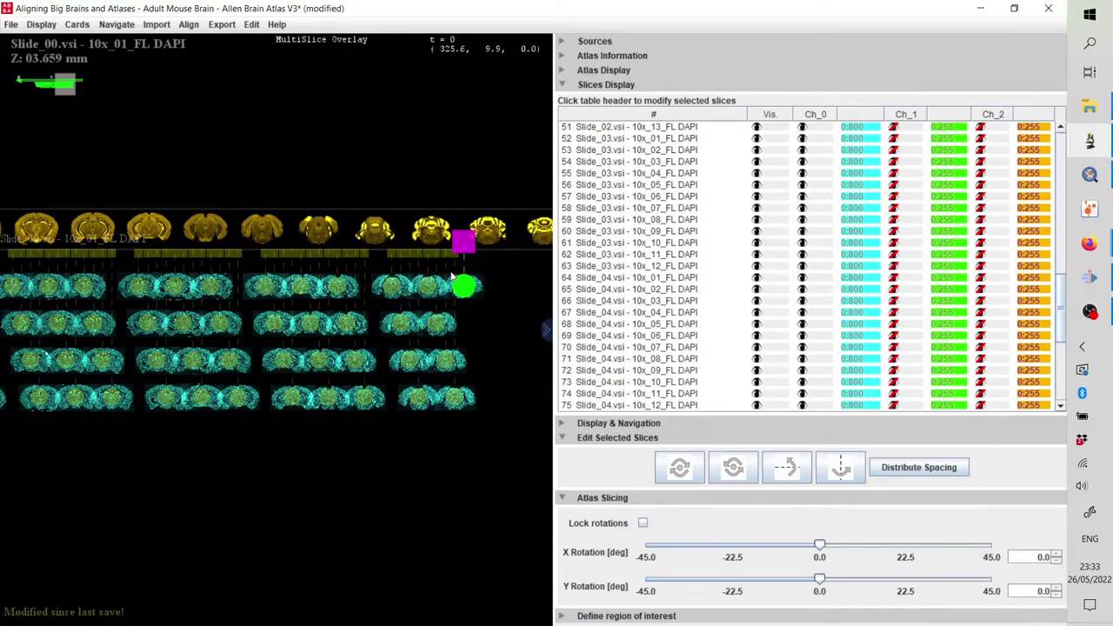
# - Select the nine neighbouring sections and drag the key slice left along the atlas axis
pyautogui.scroll(5, 450, 277)
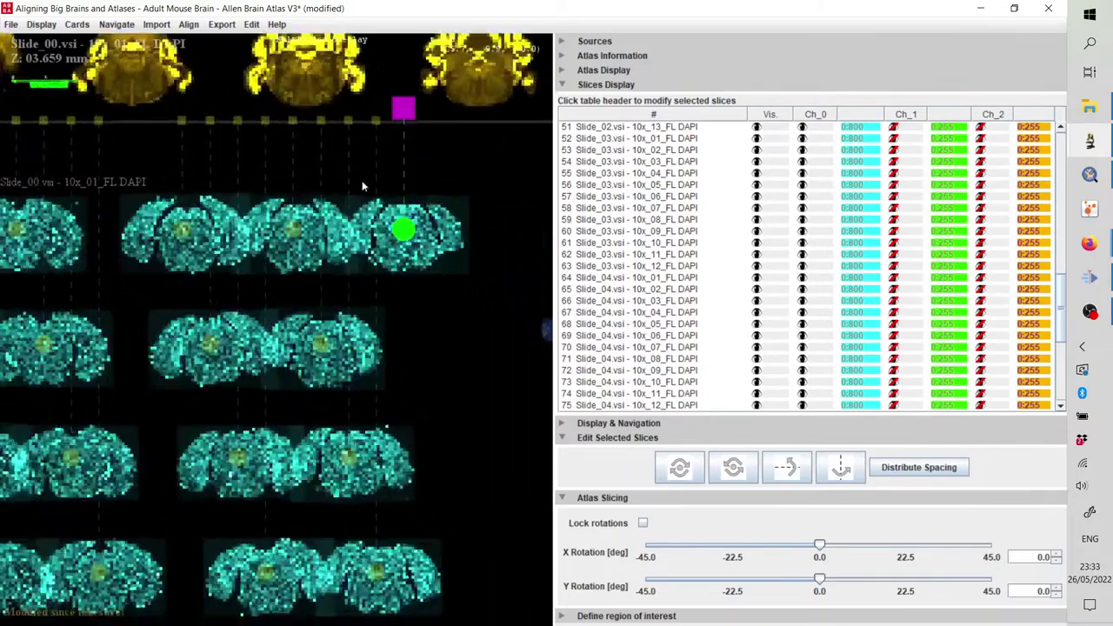
pyautogui.moveTo(364, 185); pyautogui.dragTo(348, 164)
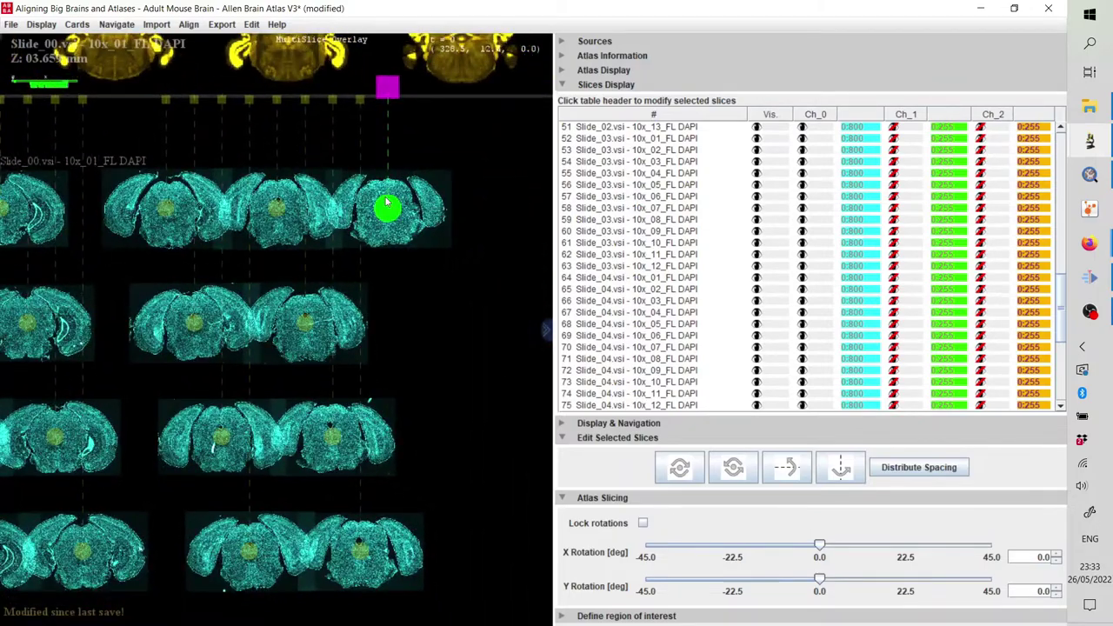
pyautogui.moveTo(130, 72); pyautogui.dragTo(462, 588)
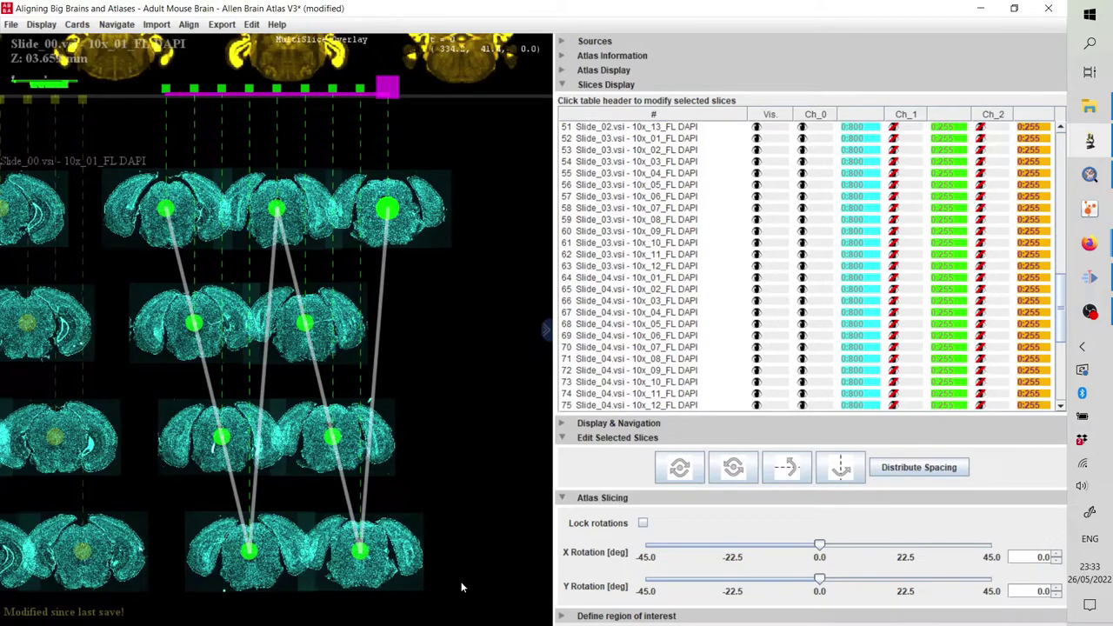
pyautogui.moveTo(405, 317); pyautogui.dragTo(342, 294)
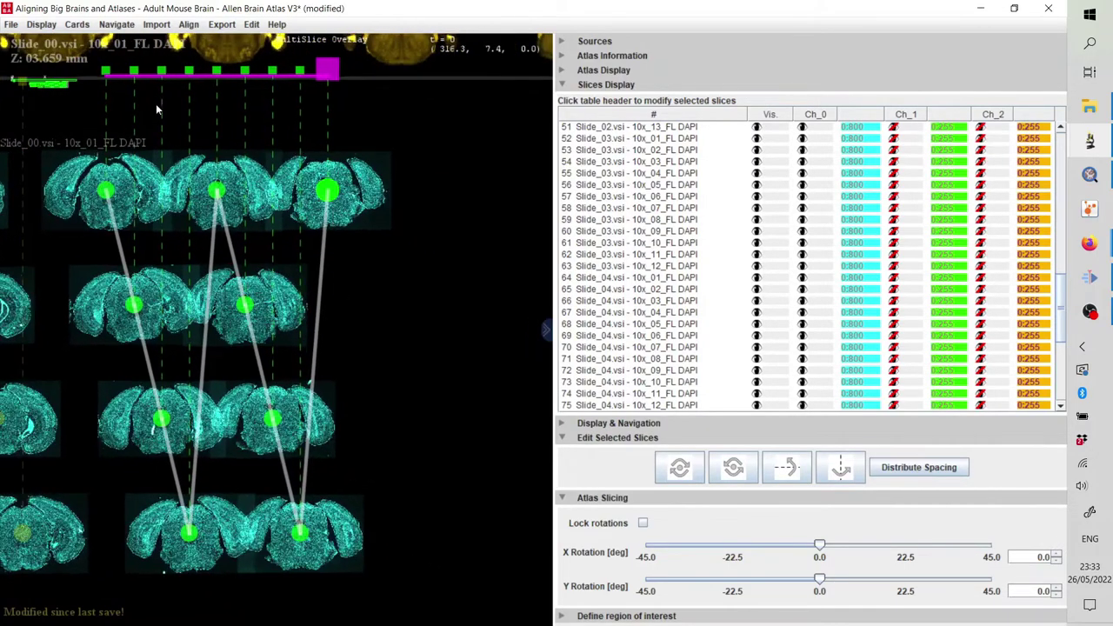
pyautogui.moveTo(105, 71); pyautogui.dragTo(520, 76)
pyautogui.moveTo(504, 134); pyautogui.dragTo(309, 124)
pyautogui.scroll(-4, 309, 123)
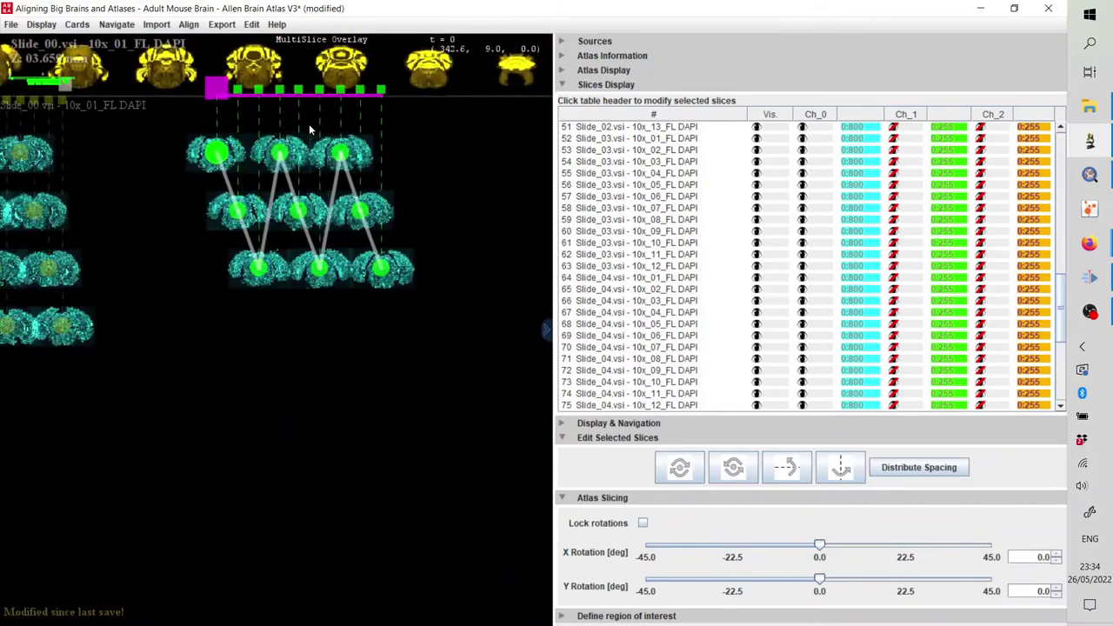
pyautogui.moveTo(220, 94)
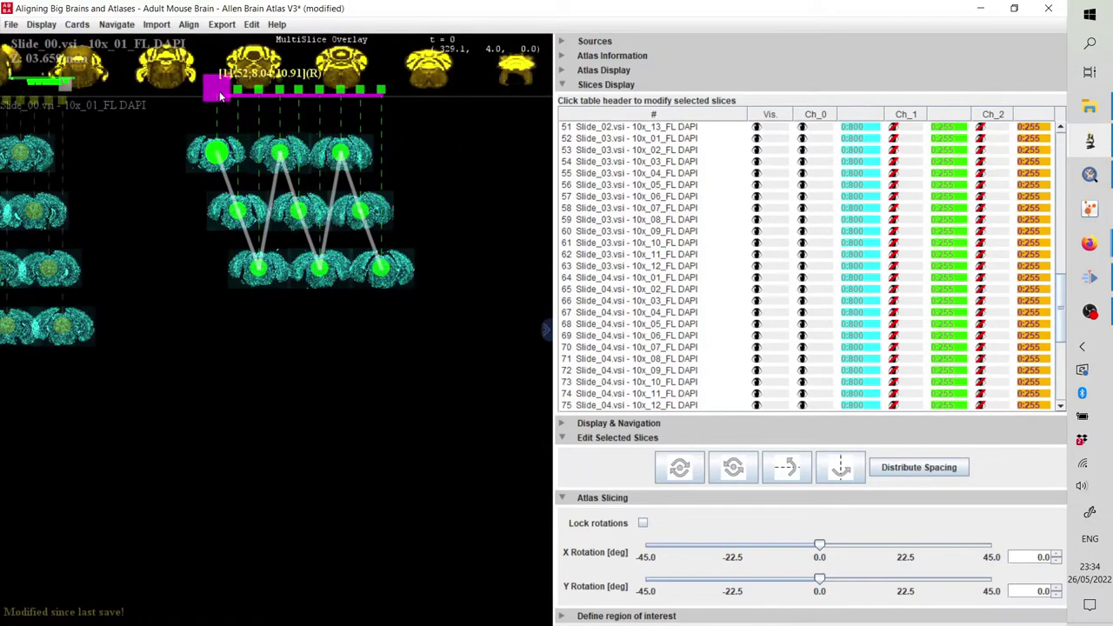
pyautogui.moveTo(218, 89); pyautogui.dragTo(108, 96)
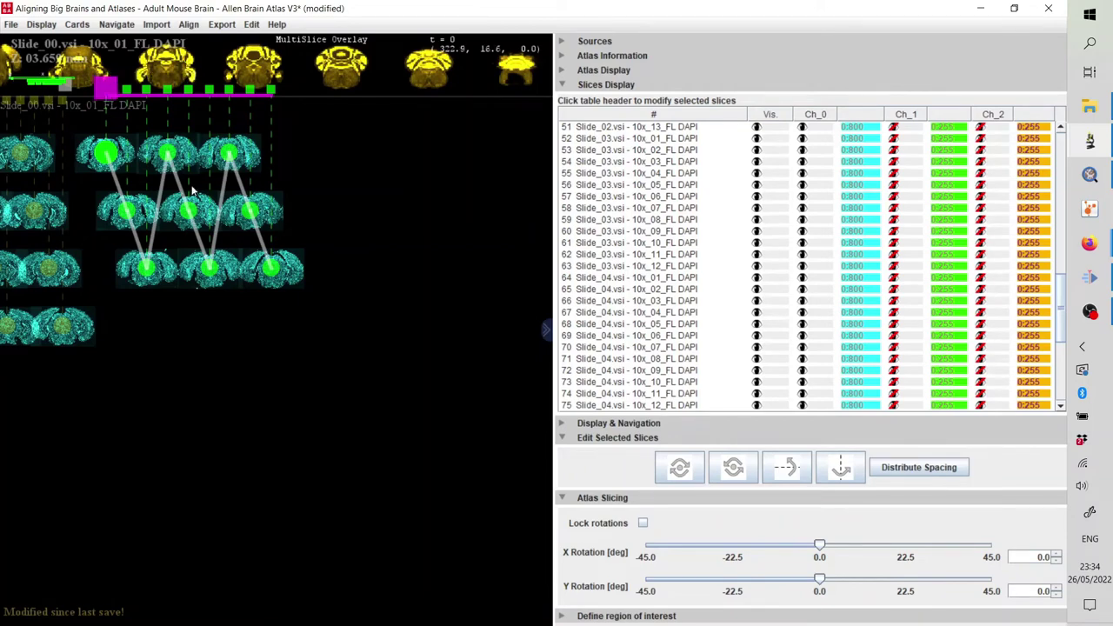
pyautogui.moveTo(293, 209); pyautogui.dragTo(317, 313)
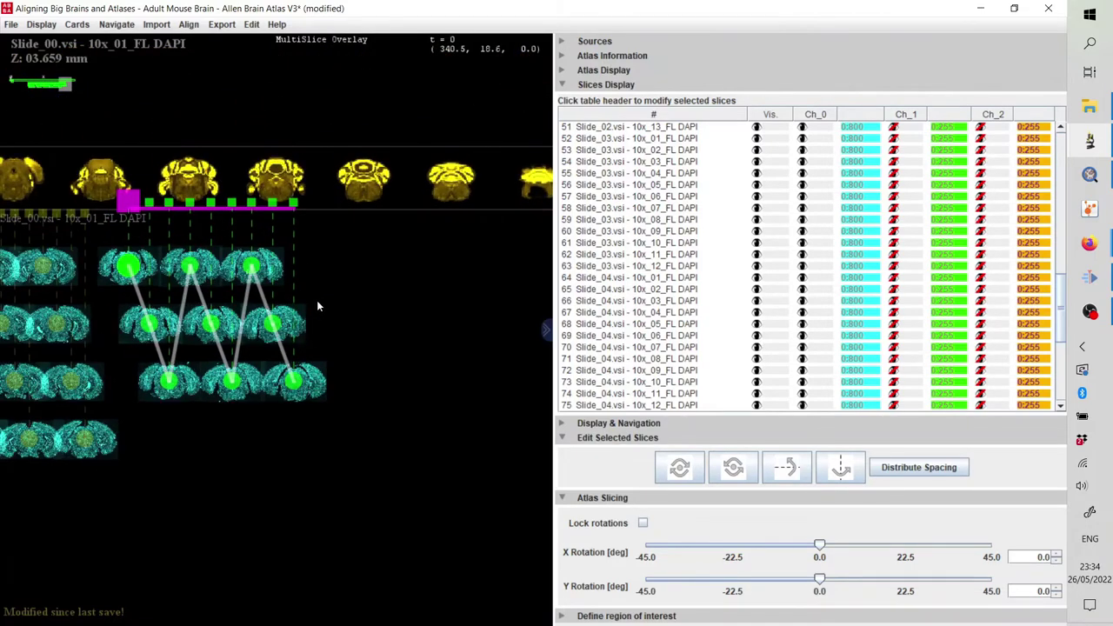
# - Undo the key slice move with Ctrl+Z and find ABBA - Undo in the Edit menu
pyautogui.hotkey('ctrl', 'z')
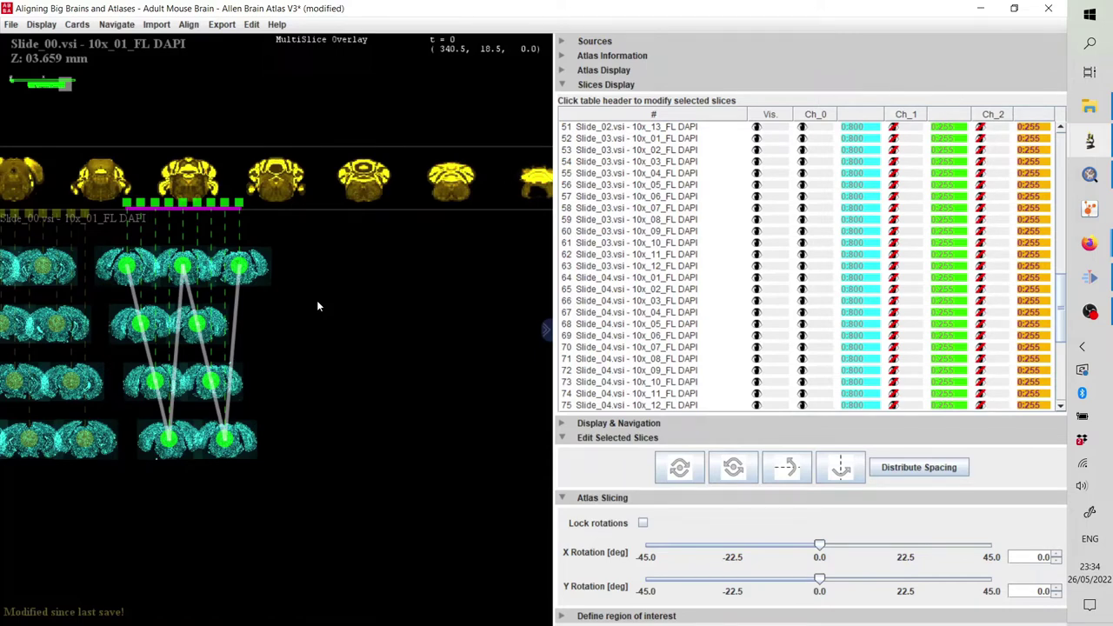
pyautogui.click(247, 24)
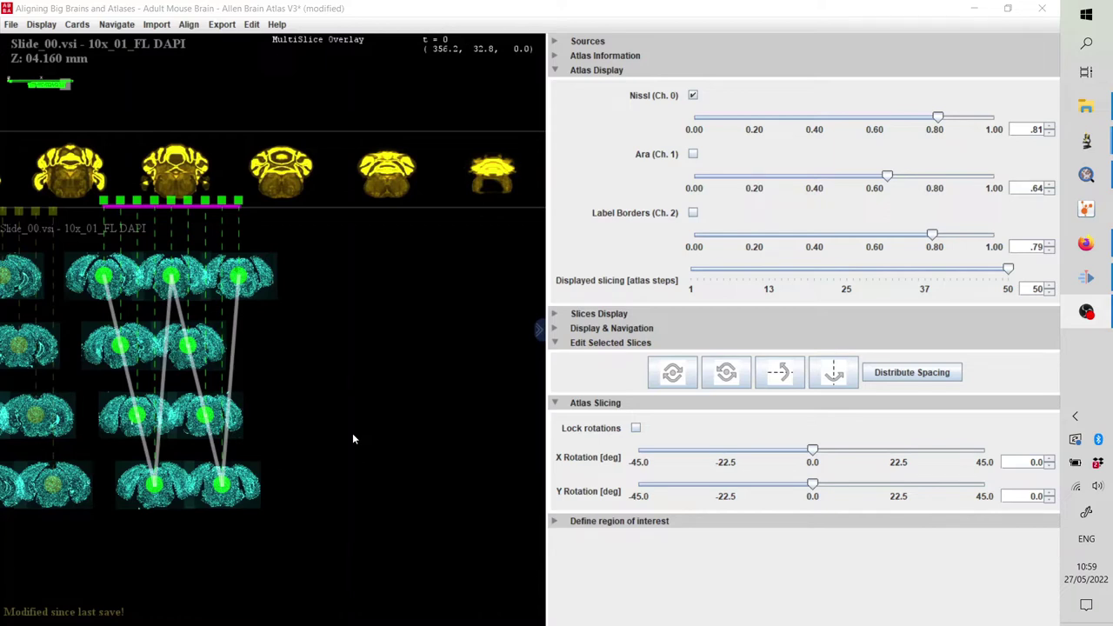
pyautogui.scroll(5, 113, 214)
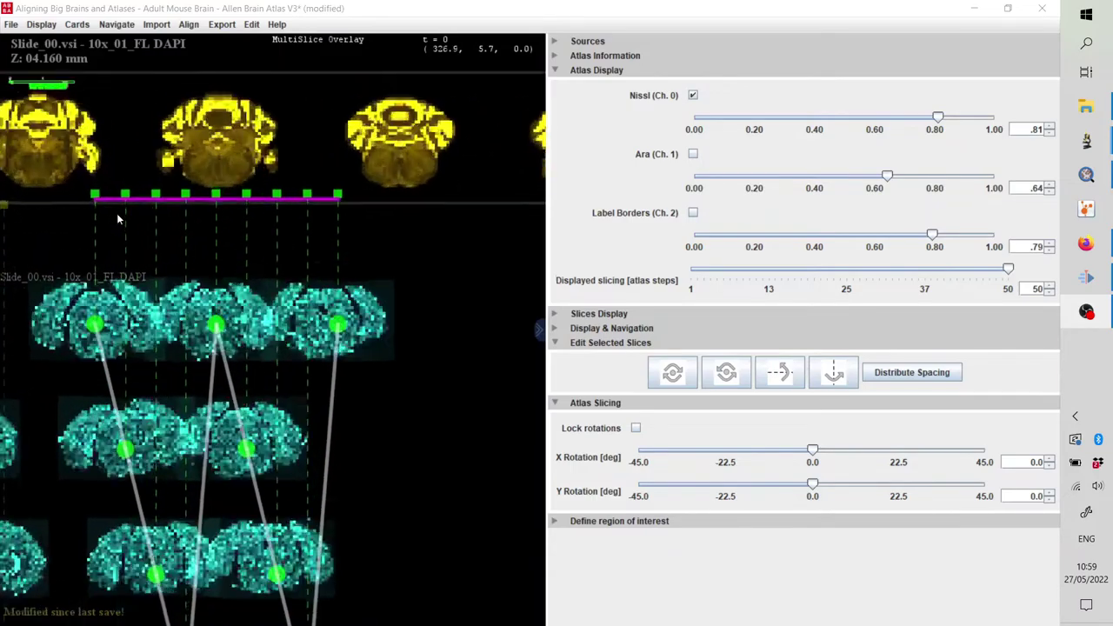
pyautogui.scroll(-3, 242, 345)
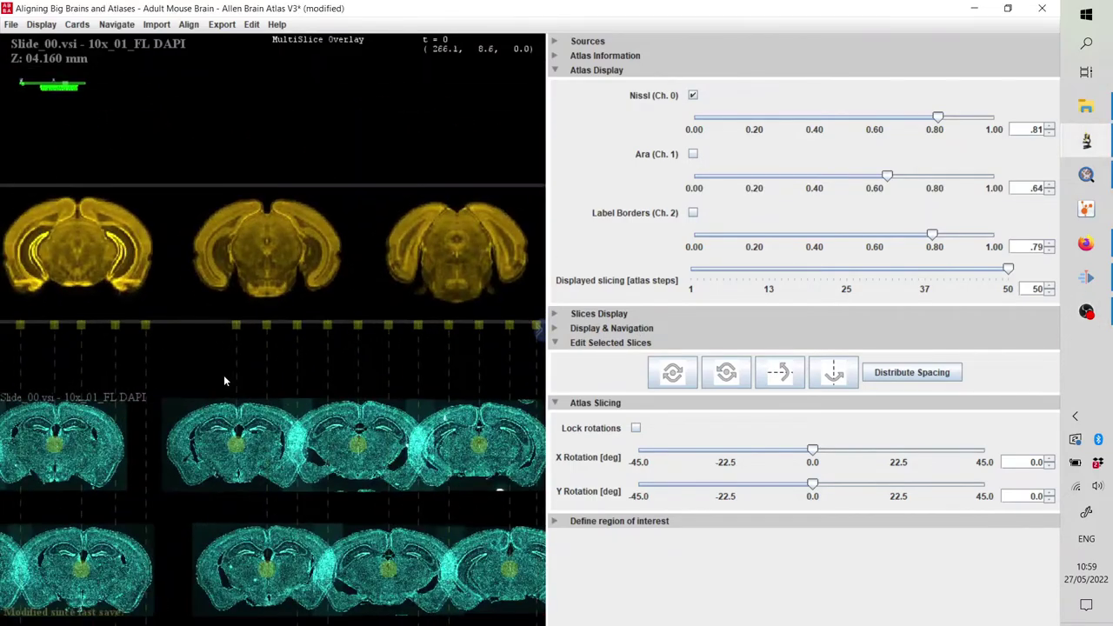
pyautogui.scroll(2, 482, 369)
pyautogui.scroll(3, 200, 370)
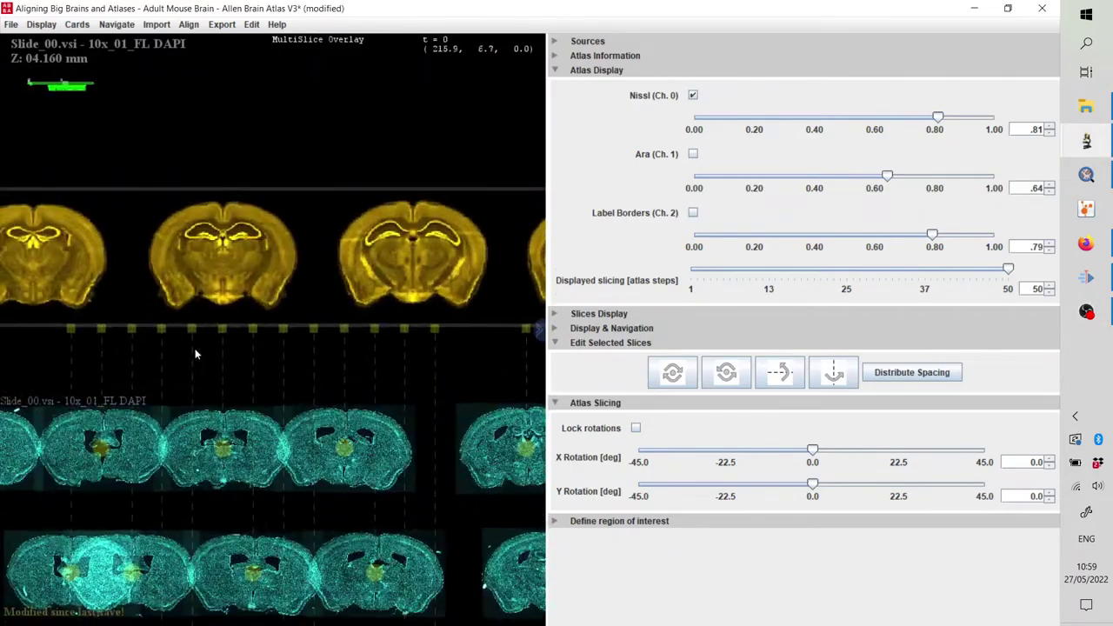
pyautogui.scroll(-2, 370, 371)
pyautogui.scroll(2, 236, 340)
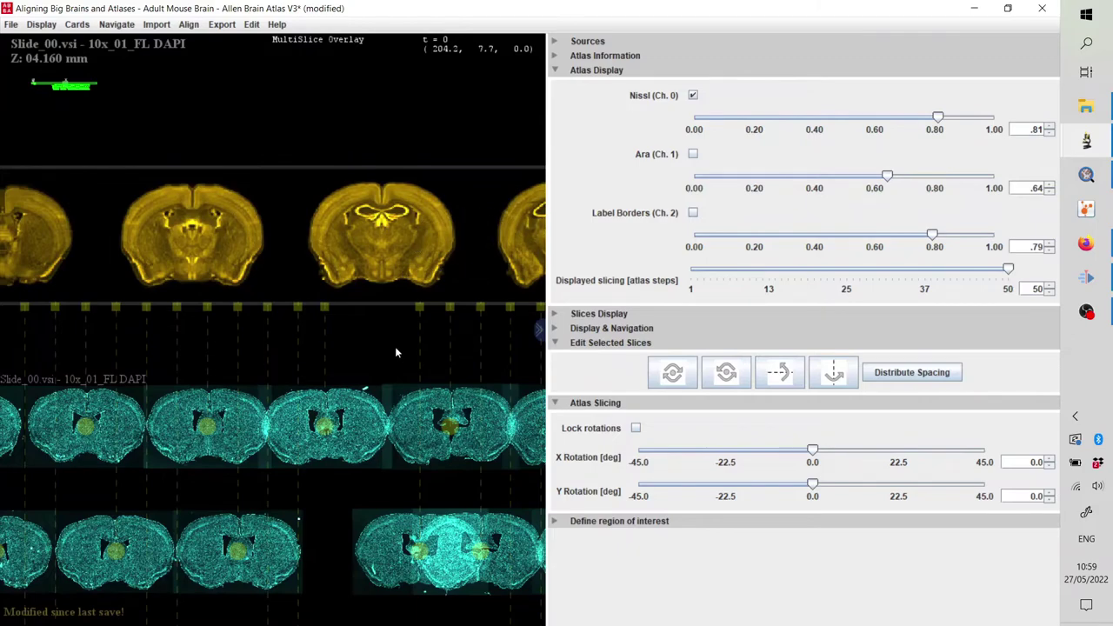
pyautogui.hotkey('ctrl', 'a')
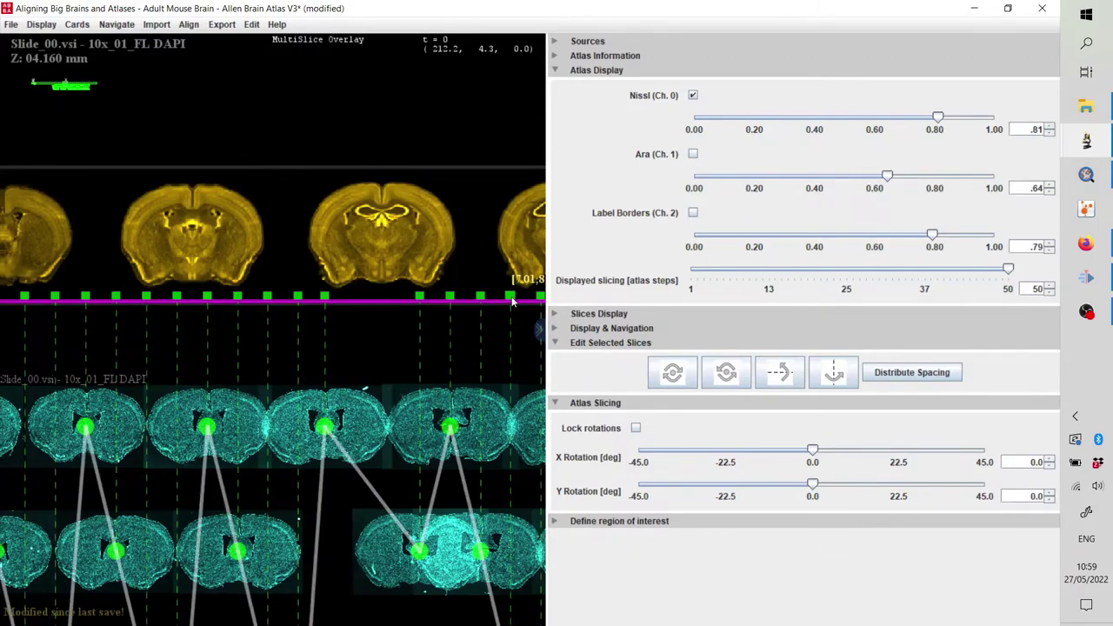
pyautogui.moveTo(512, 301); pyautogui.dragTo(71, 289)
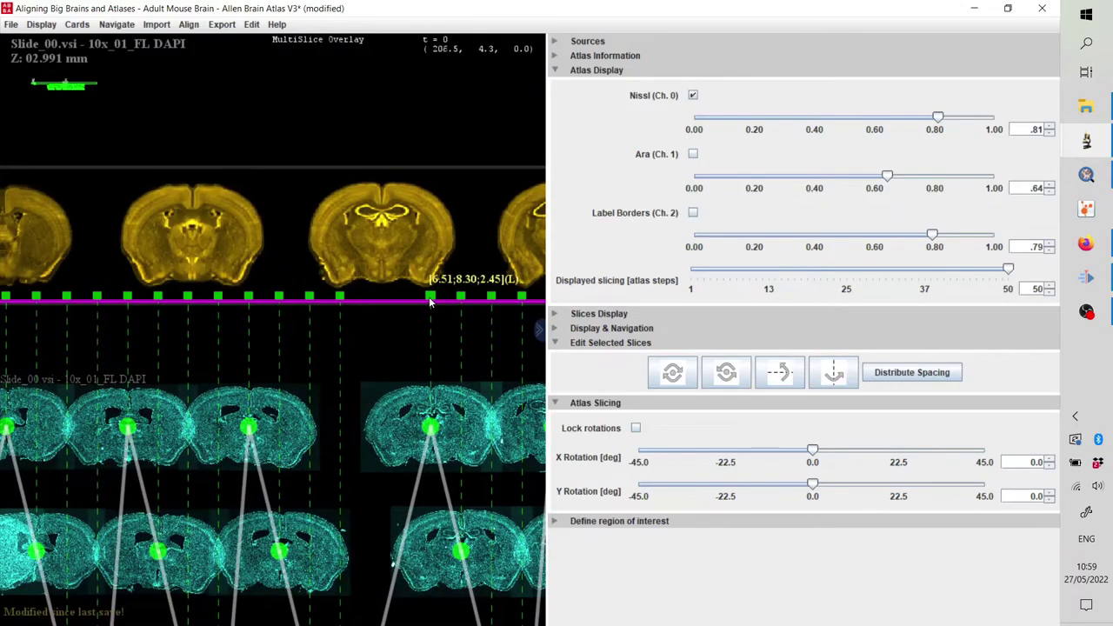
pyautogui.scroll(3, 311, 350)
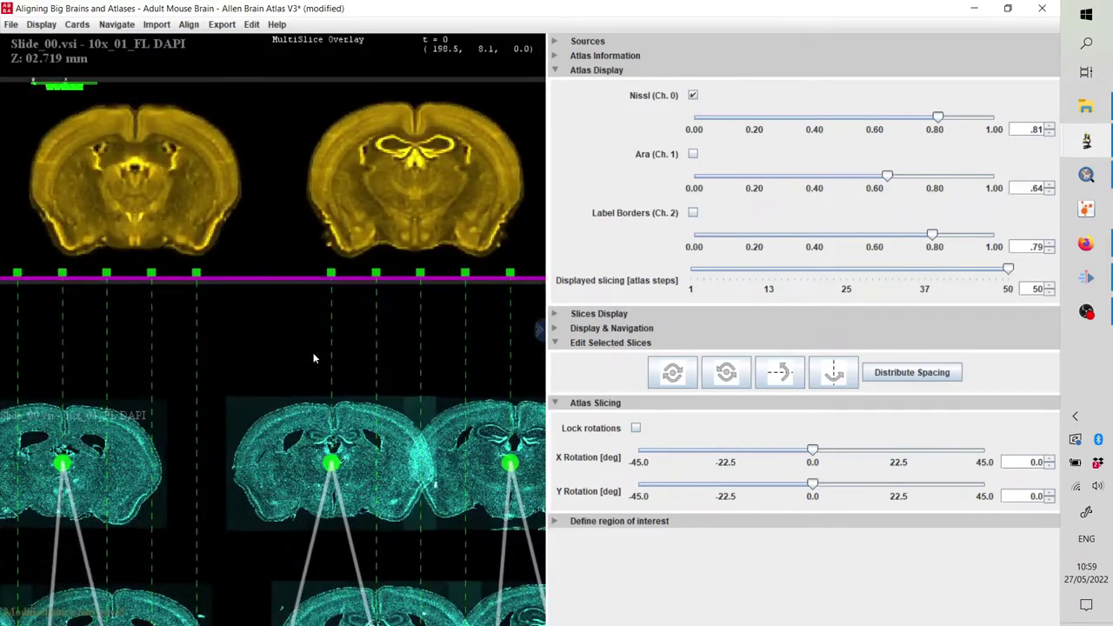
pyautogui.scroll(-4, 342, 357)
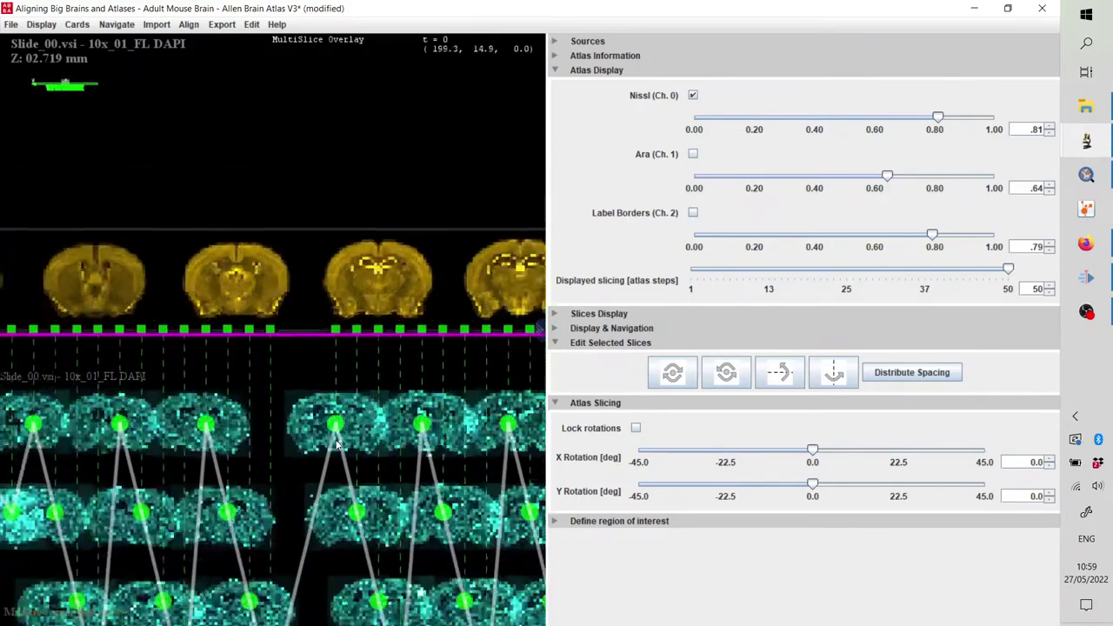
pyautogui.moveTo(310, 505); pyautogui.dragTo(316, 386)
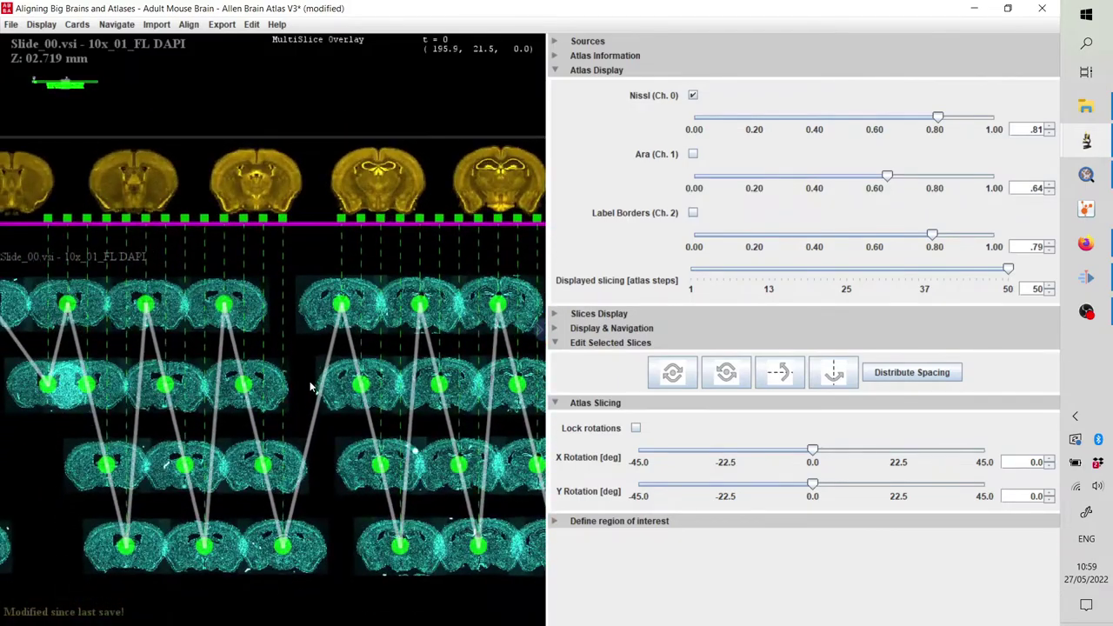
pyautogui.scroll(4, 311, 387)
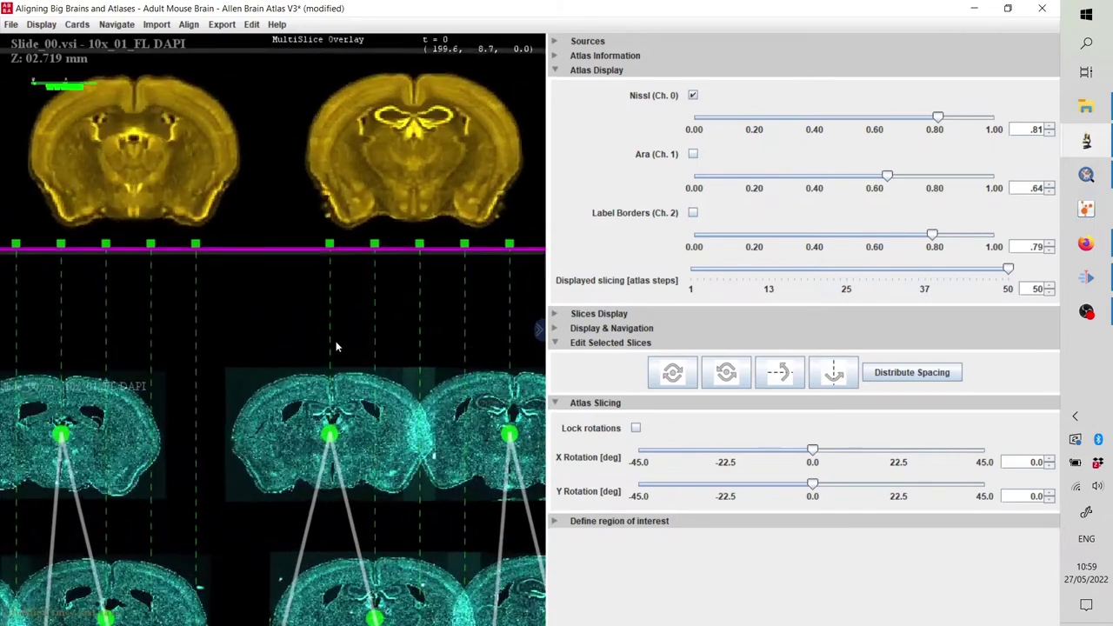
pyautogui.moveTo(385, 286); pyautogui.dragTo(390, 325)
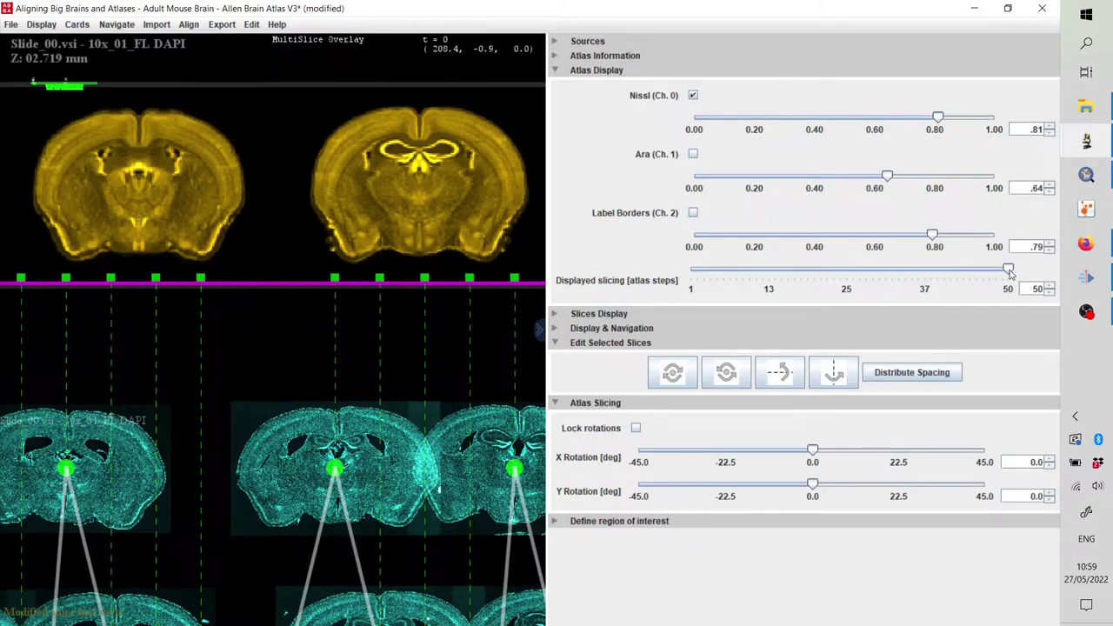
# - Set the atlas Displayed slicing to 4 and pan over to a neighbouring section
pyautogui.moveTo(1010, 275); pyautogui.dragTo(782, 277)
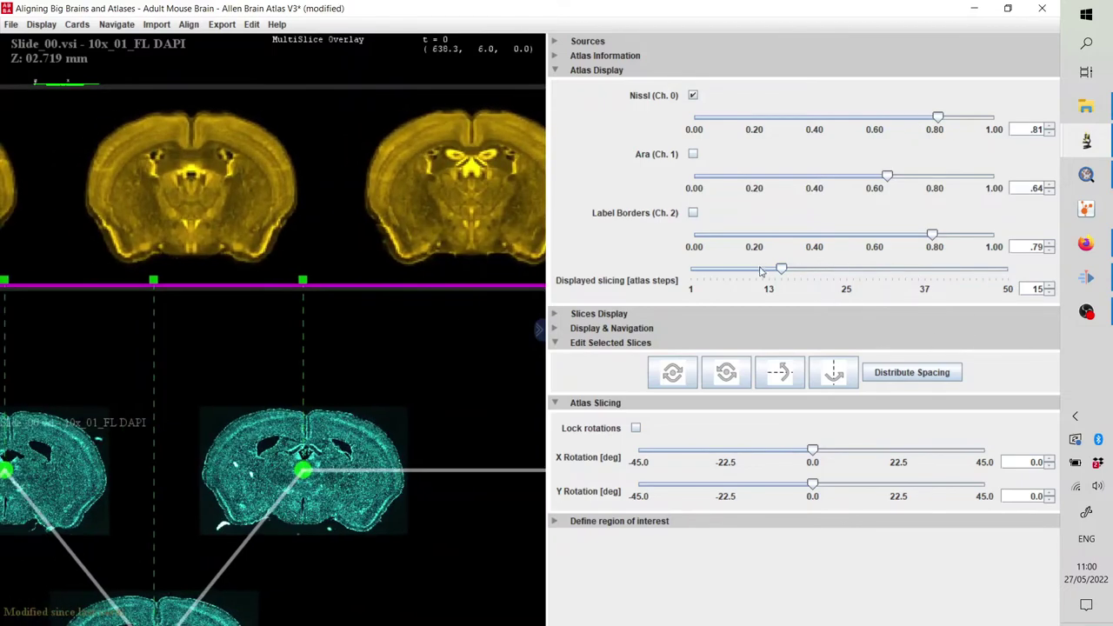
pyautogui.moveTo(782, 273); pyautogui.dragTo(710, 275)
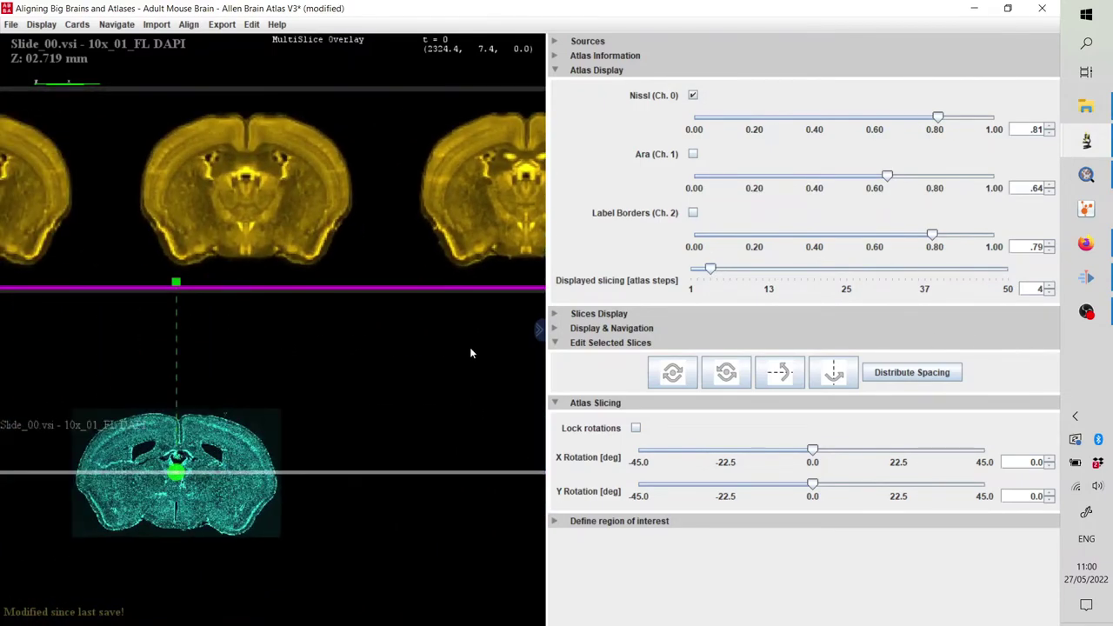
pyautogui.moveTo(469, 350); pyautogui.dragTo(23, 310)
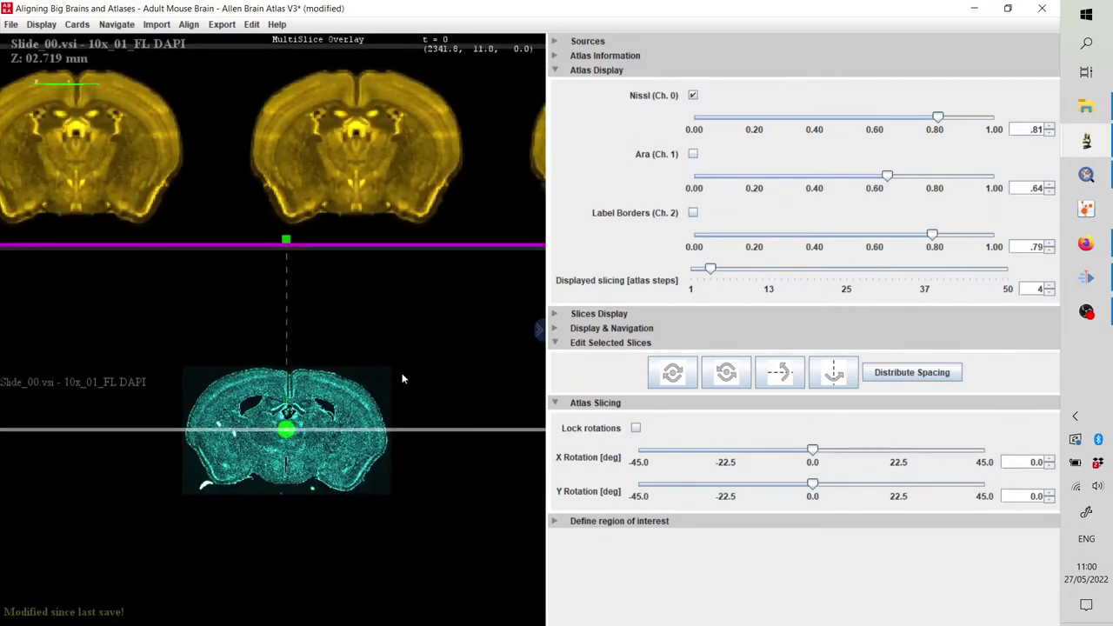
pyautogui.moveTo(408, 373); pyautogui.dragTo(308, 375)
# - Slide the Slide_00 DAPI section along the atlas axis, then box-select it alone
pyautogui.moveTo(207, 212)
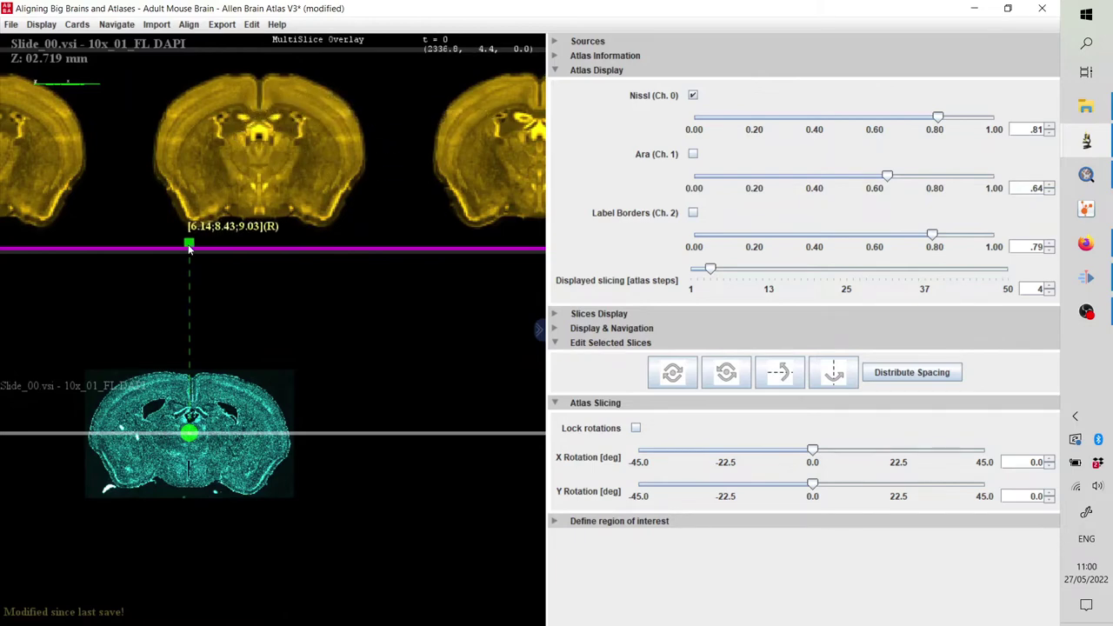
pyautogui.moveTo(189, 247); pyautogui.dragTo(282, 249)
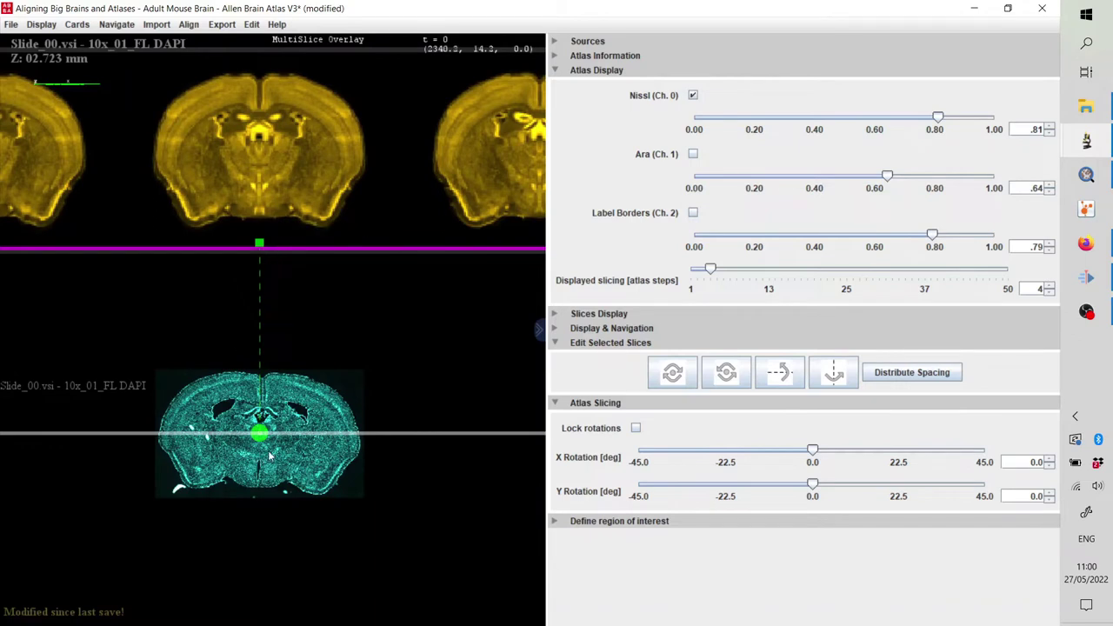
pyautogui.click(320, 517)
pyautogui.moveTo(329, 535); pyautogui.dragTo(193, 314)
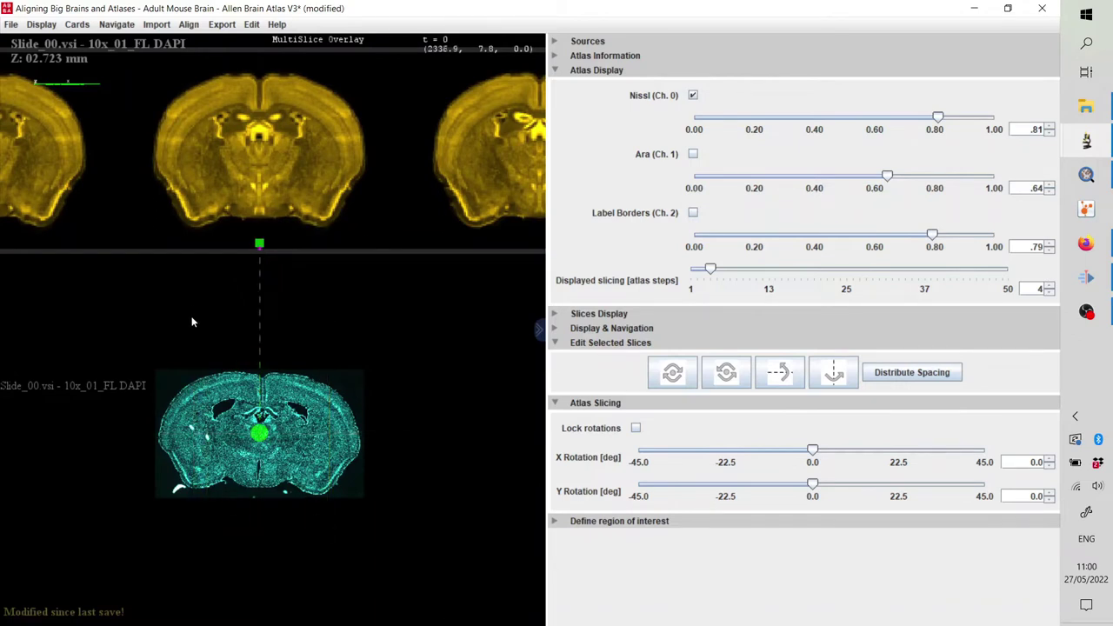
pyautogui.rightClick(268, 330)
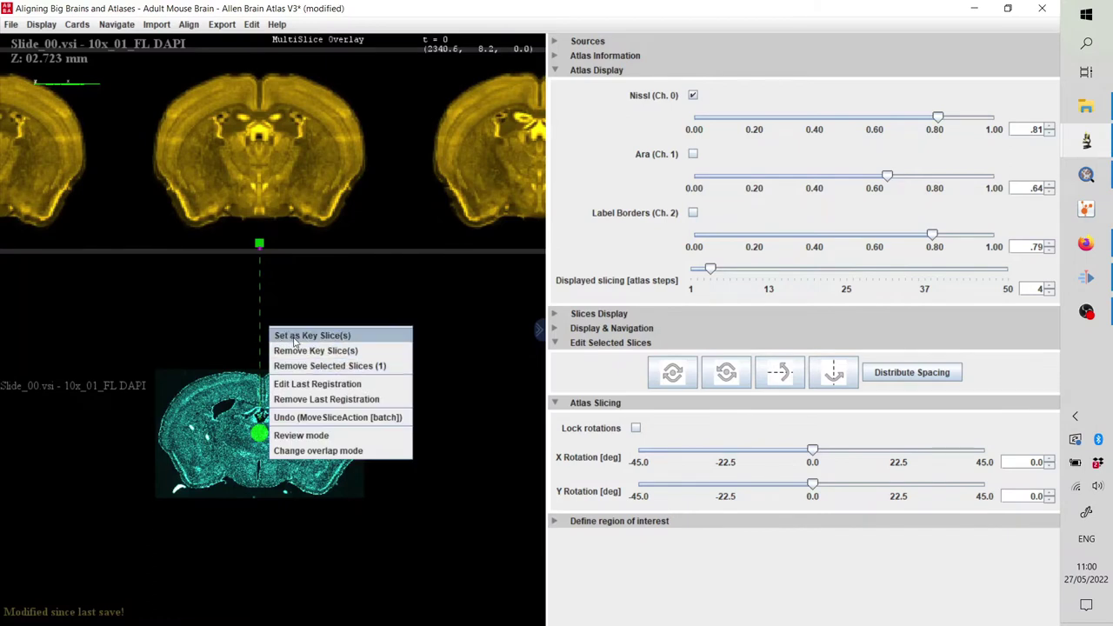
# - Mark the selected Slide_00 section as a key slice
pyautogui.click(294, 339)
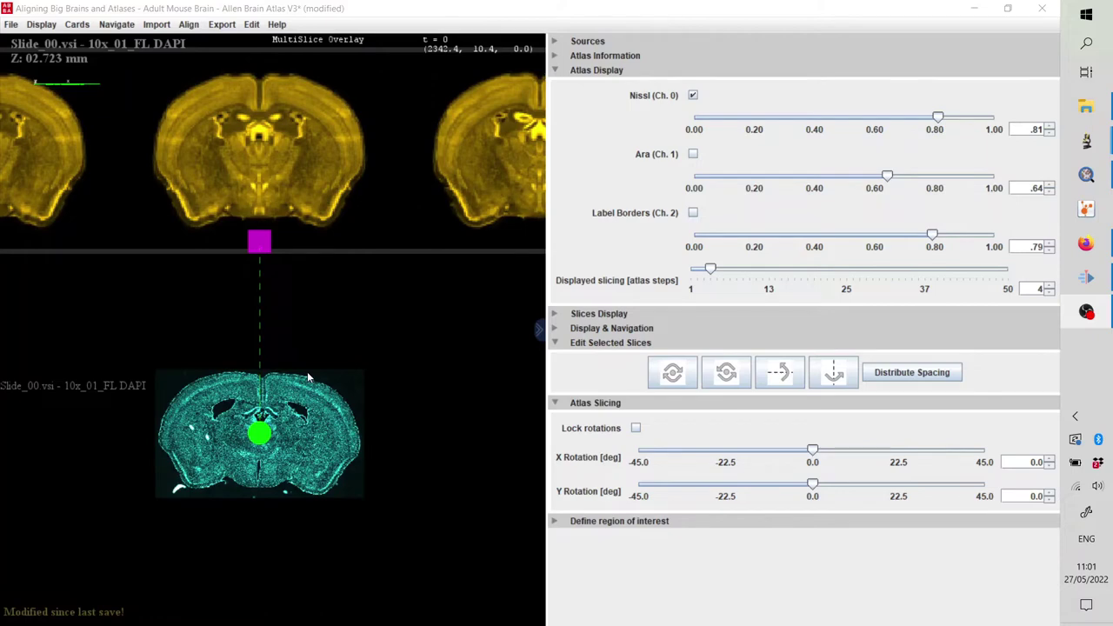
pyautogui.scroll(-5, 357, 346)
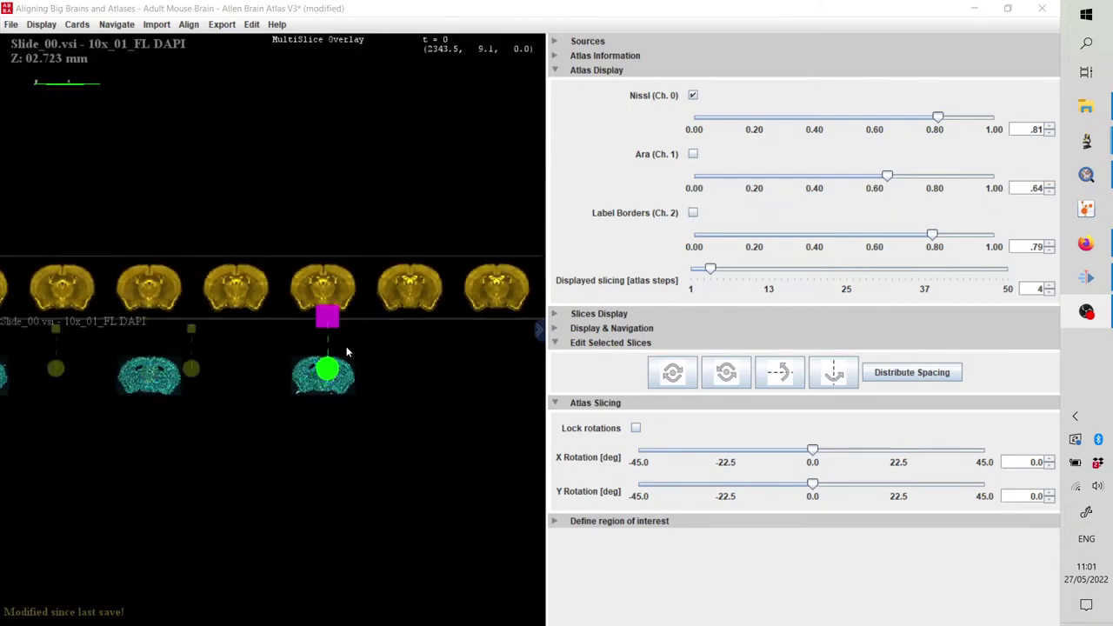
pyautogui.scroll(-3, 346, 352)
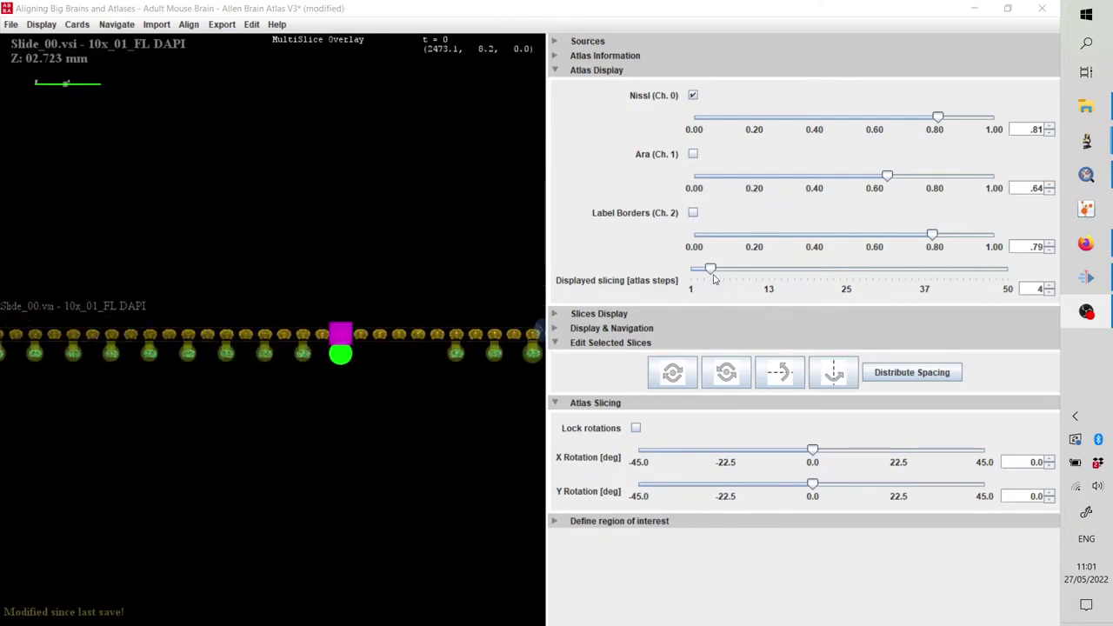
# - Raise the atlas Displayed slicing to 31 and zoom back over the section grid
pyautogui.moveTo(713, 276); pyautogui.dragTo(885, 277)
pyautogui.scroll(5, 335, 346)
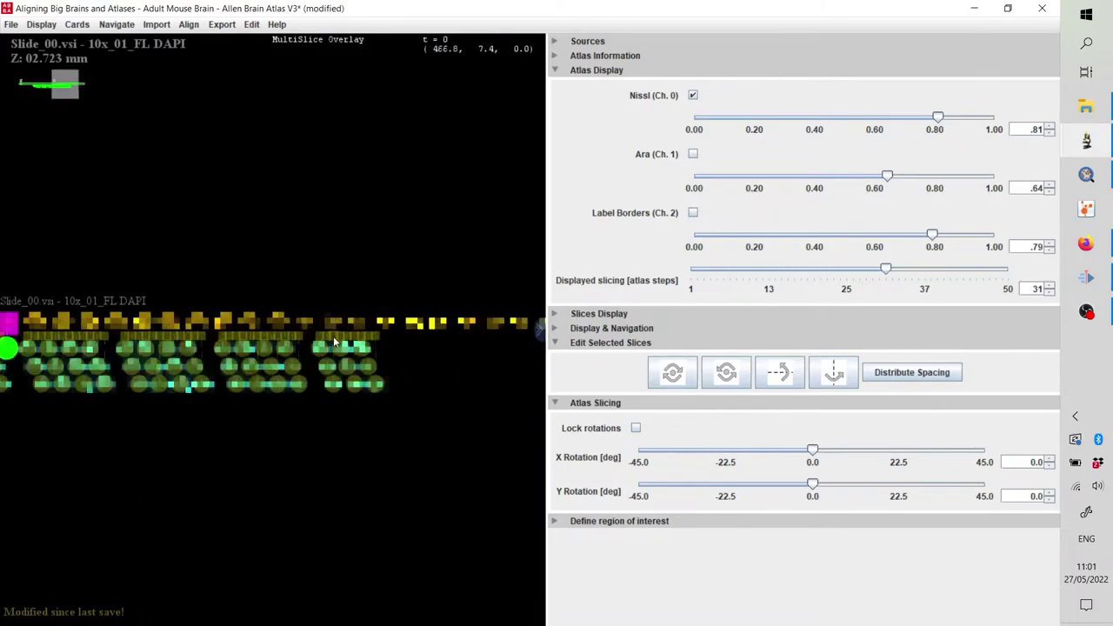
pyautogui.scroll(10, 334, 343)
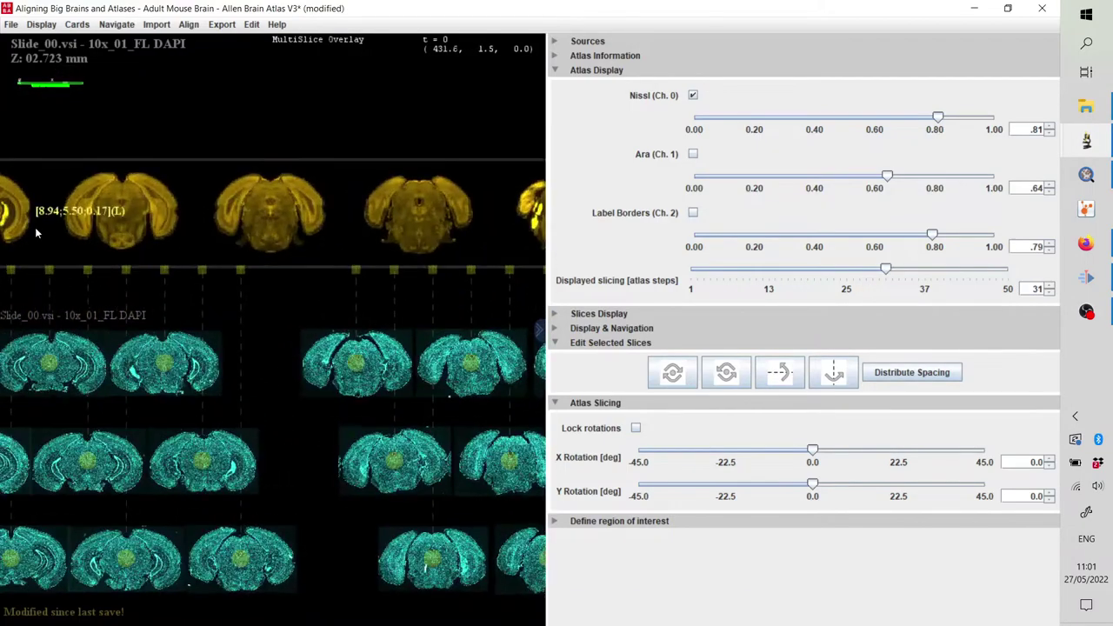
pyautogui.scroll(8, 325, 291)
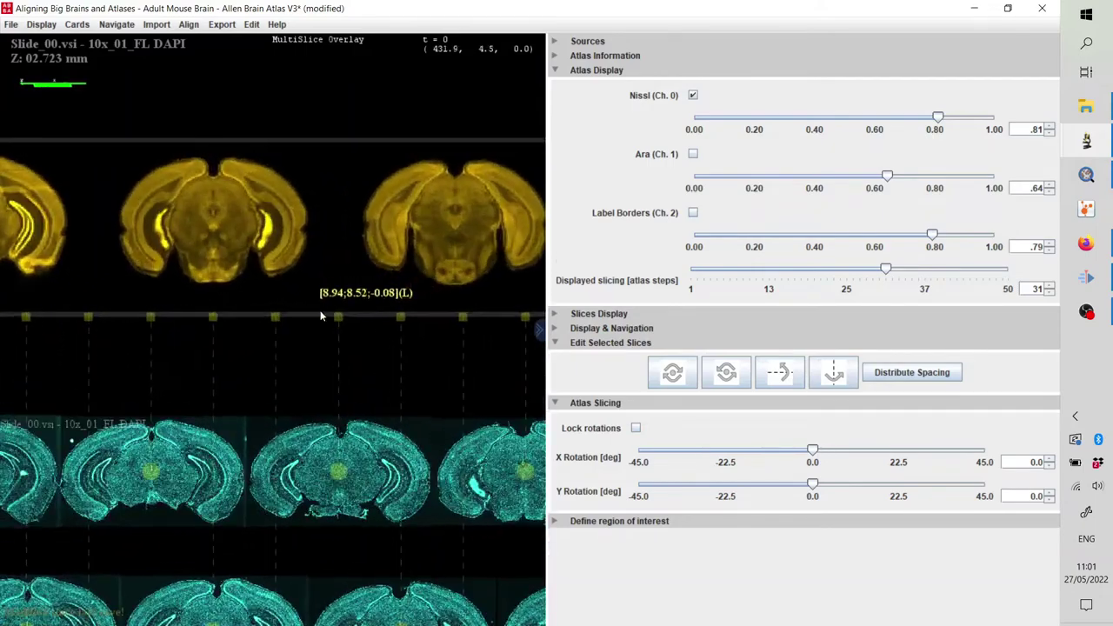
pyautogui.moveTo(236, 371); pyautogui.dragTo(250, 301)
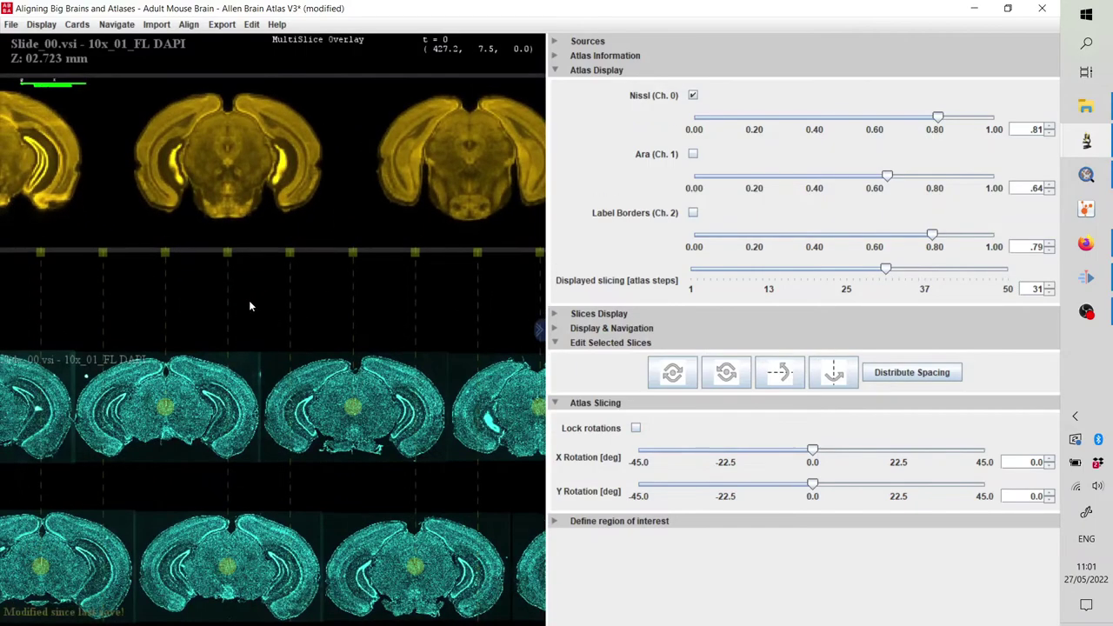
pyautogui.scroll(-10, 248, 307)
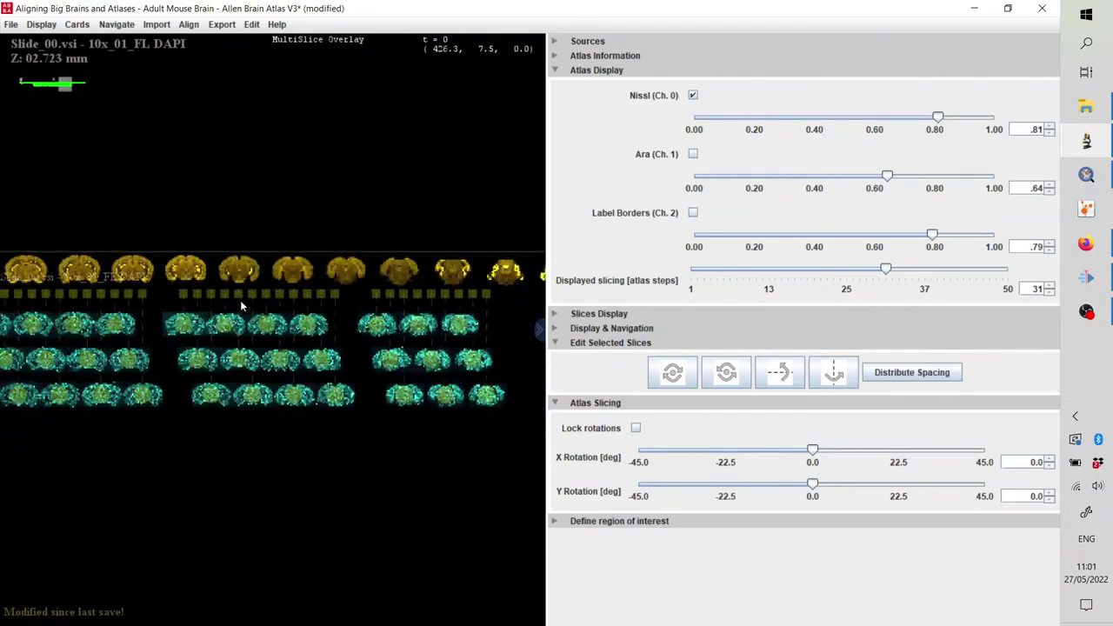
# - Select all sections with Ctrl+A, drag them left together, then spread them back rightward
pyautogui.hotkey('ctrl', 'a')
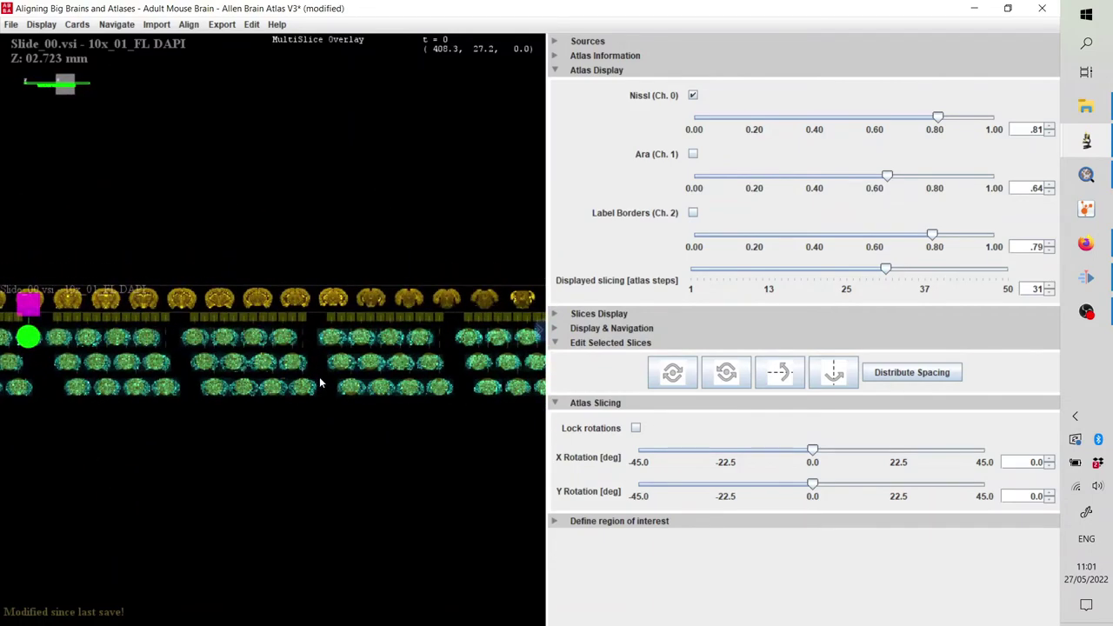
pyautogui.scroll(-4, 414, 311)
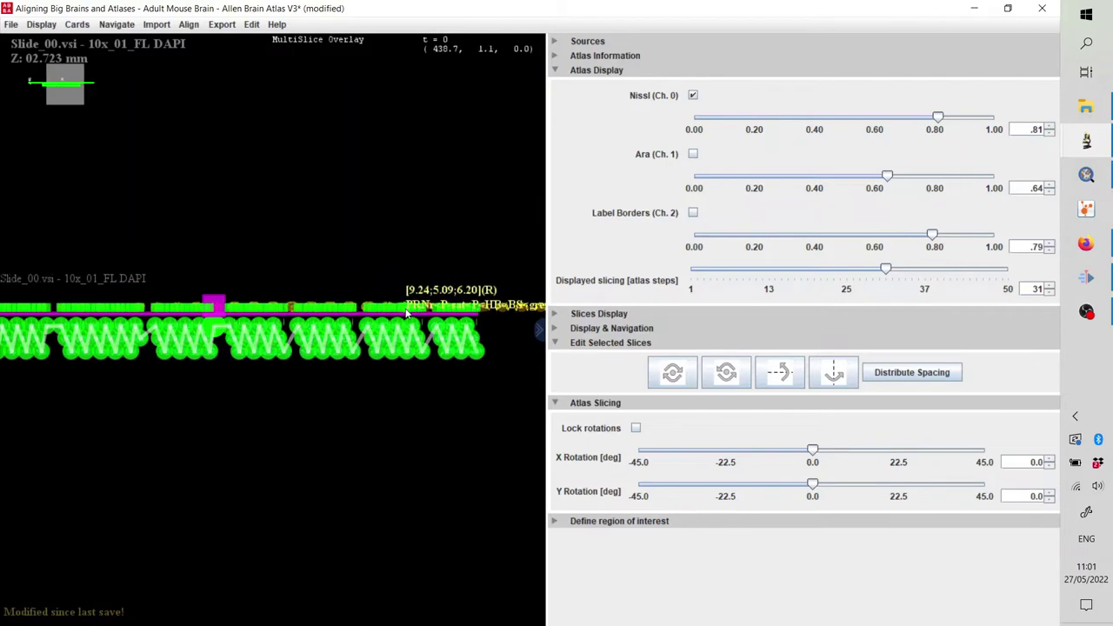
pyautogui.moveTo(405, 313); pyautogui.dragTo(333, 307)
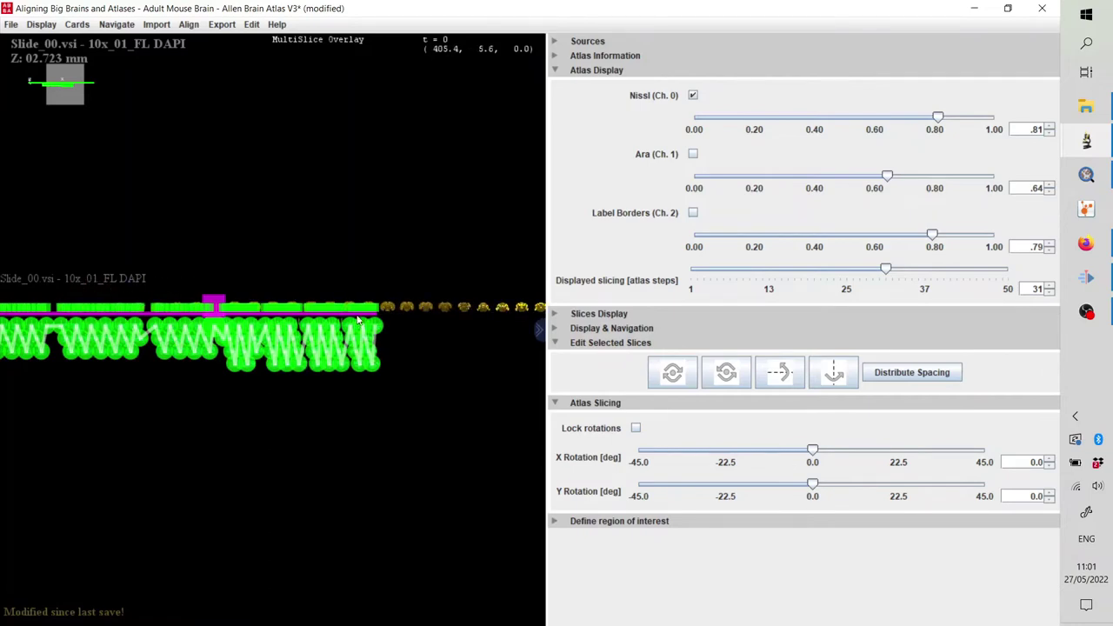
pyautogui.moveTo(320, 301); pyautogui.dragTo(376, 320)
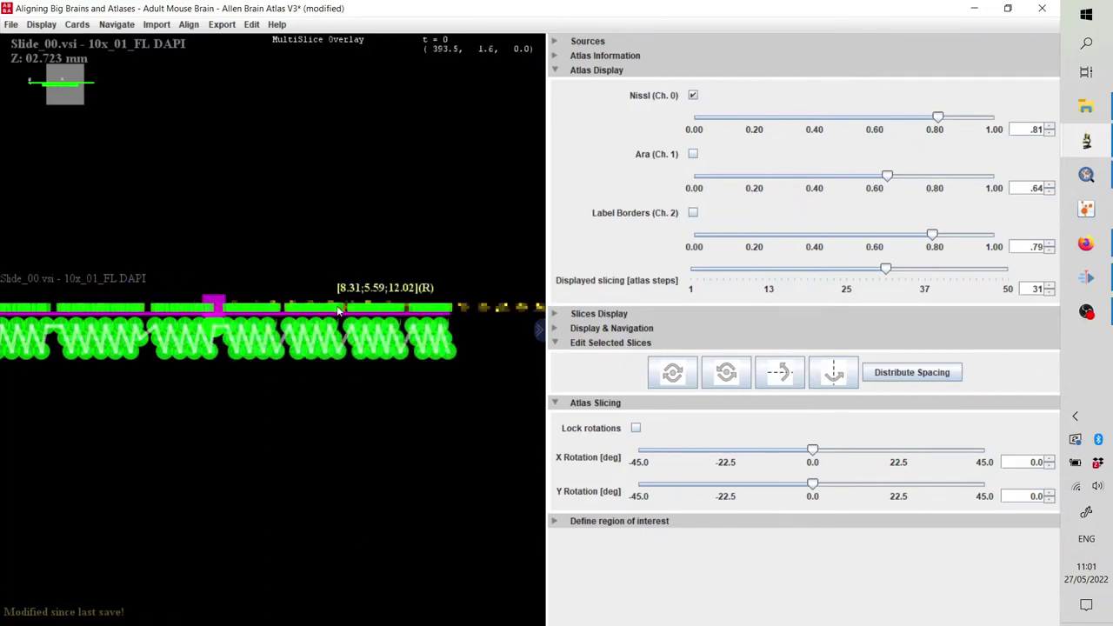
pyautogui.scroll(5, 365, 322)
pyautogui.scroll(5, 347, 326)
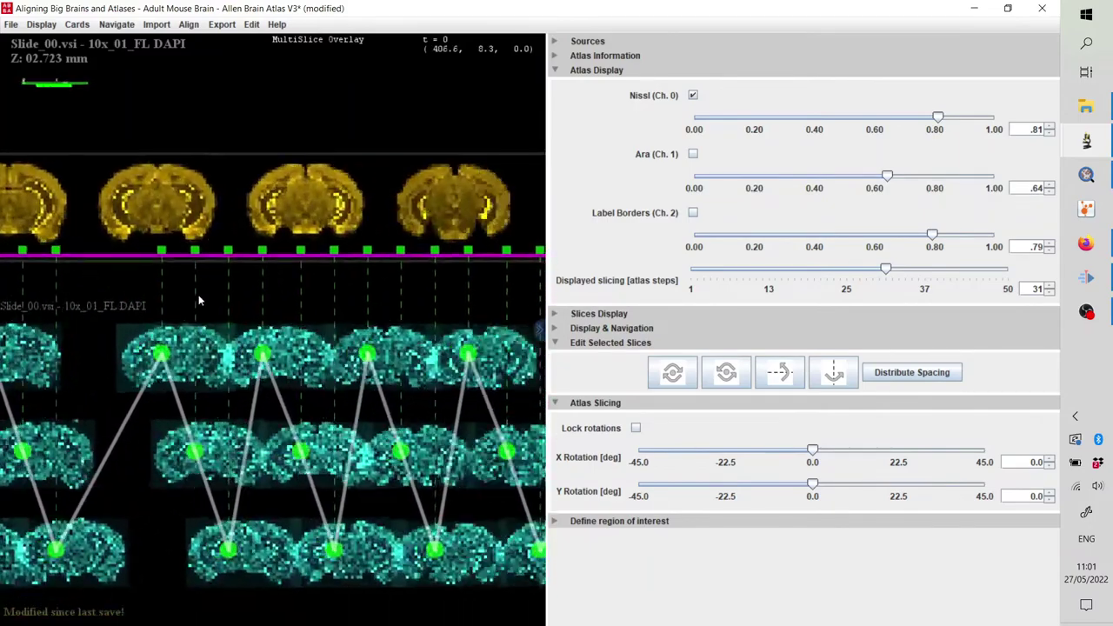
pyautogui.scroll(-2, 260, 274)
pyautogui.scroll(5, 372, 267)
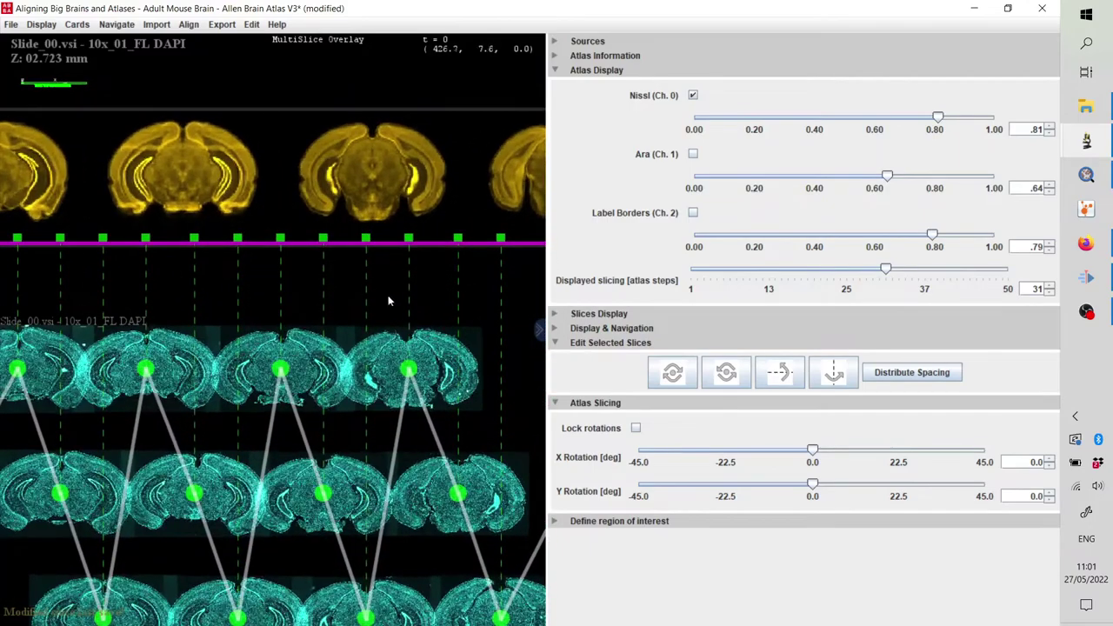
# - Set displayed atlas slicing to 10 and shift the section row left along the atlas
pyautogui.moveTo(885, 273); pyautogui.dragTo(750, 280)
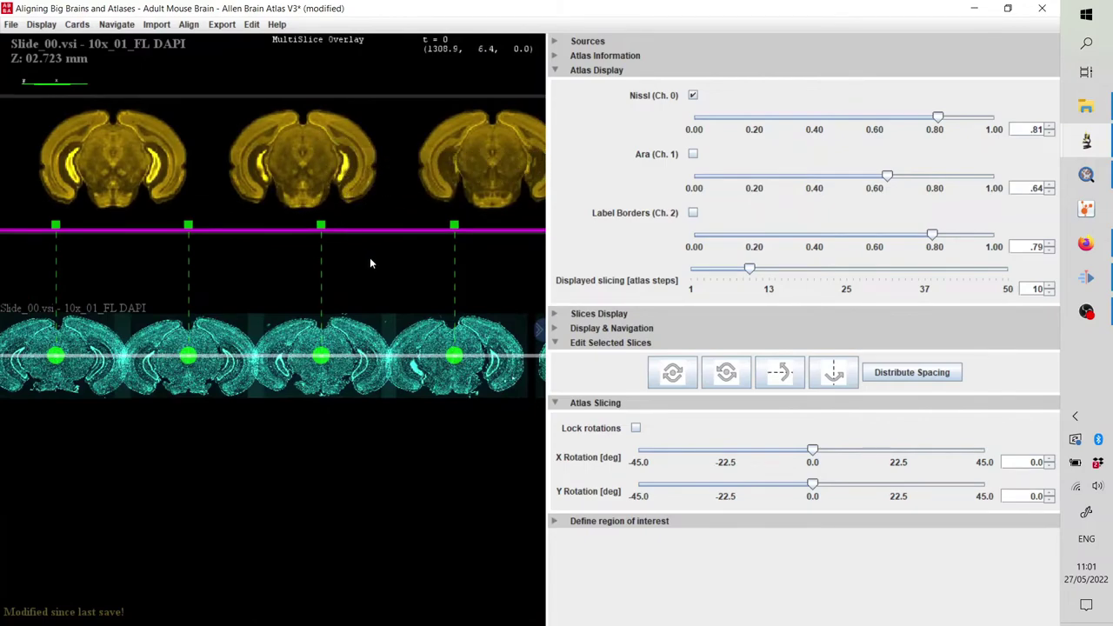
pyautogui.moveTo(454, 225); pyautogui.dragTo(398, 225)
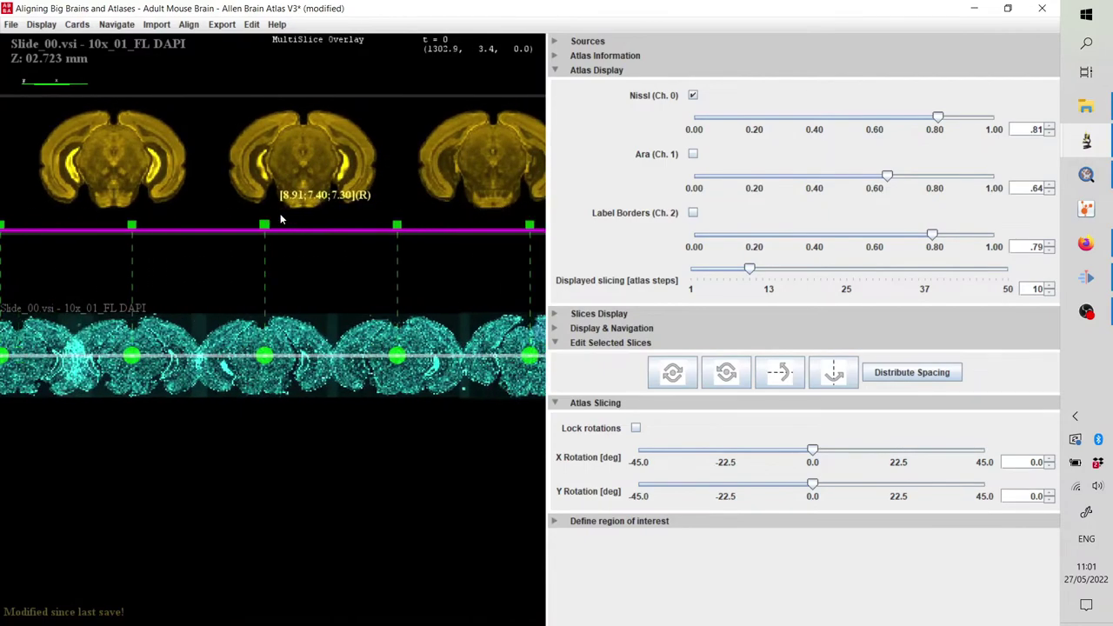
pyautogui.moveTo(279, 219)
pyautogui.mouseDown()
pyautogui.moveTo(174, 223)
pyautogui.moveTo(184, 228)
pyautogui.mouseUp()
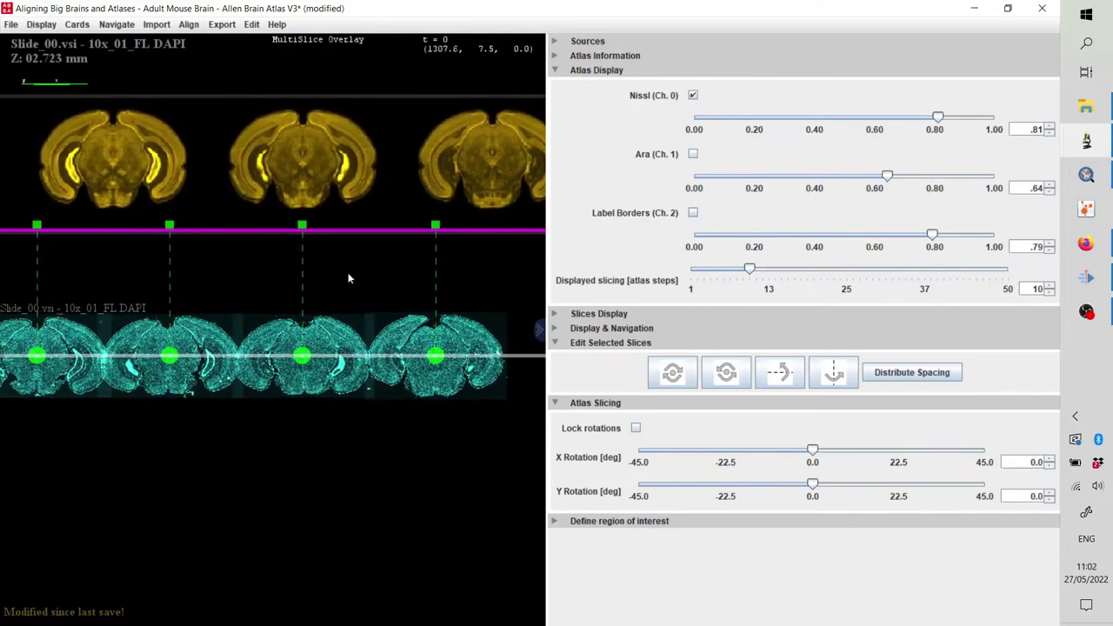
pyautogui.scroll(5, 348, 276)
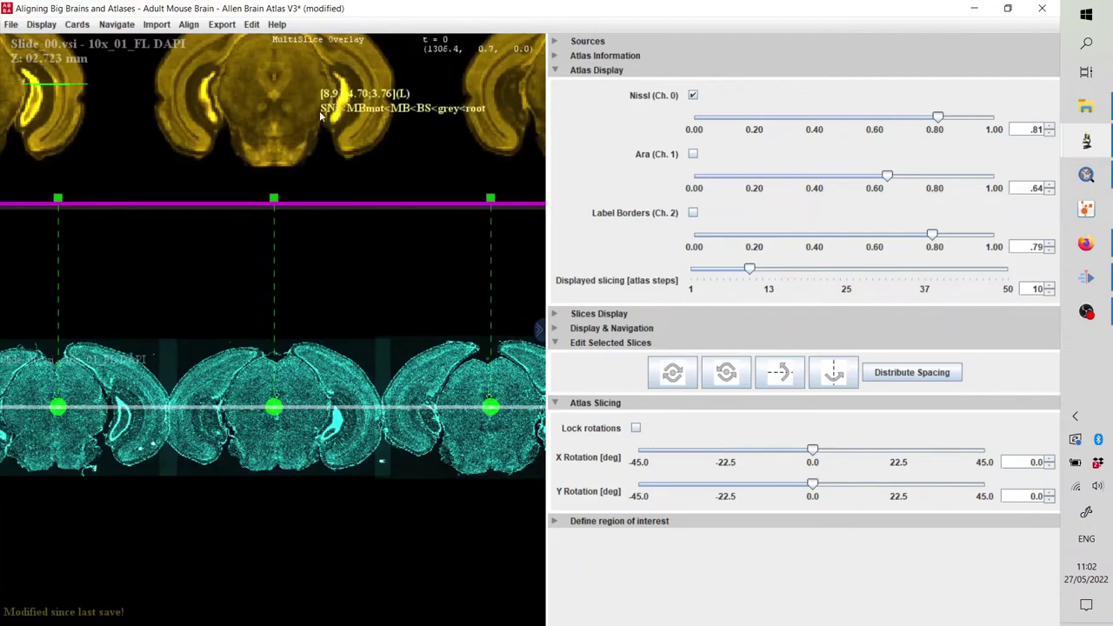
pyautogui.moveTo(321, 117); pyautogui.dragTo(328, 198)
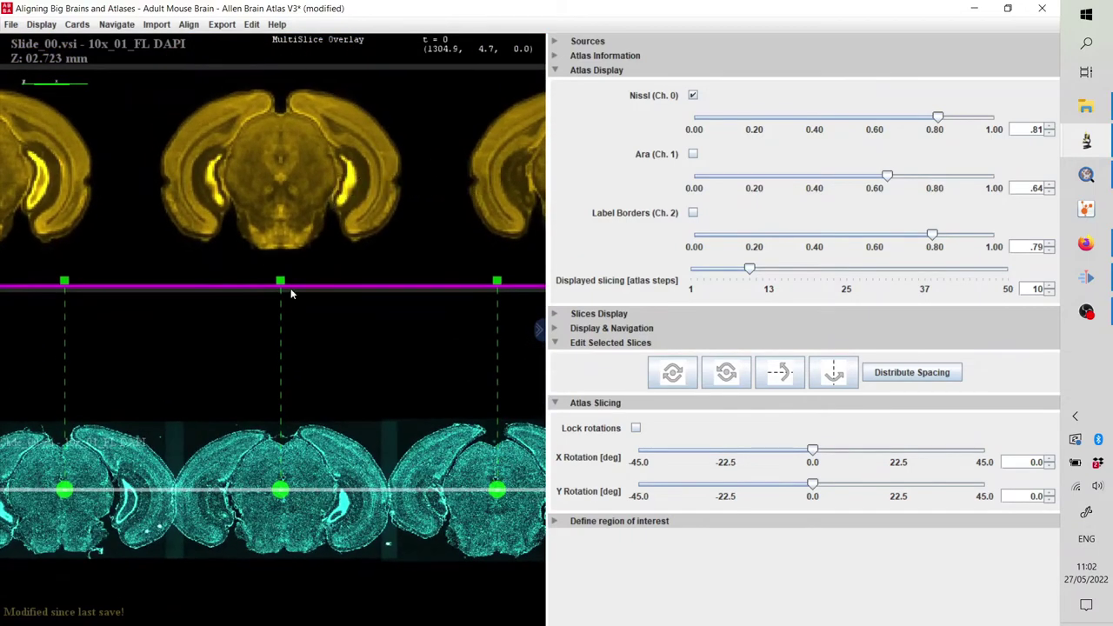
# - Adjust the atlas Y rotation to 2°, then 0.5°, and settle it at 1.0°
pyautogui.moveTo(253, 170)
pyautogui.moveTo(348, 199)
pyautogui.moveTo(814, 487); pyautogui.dragTo(813, 485)
pyautogui.moveTo(812, 490); pyautogui.dragTo(819, 489)
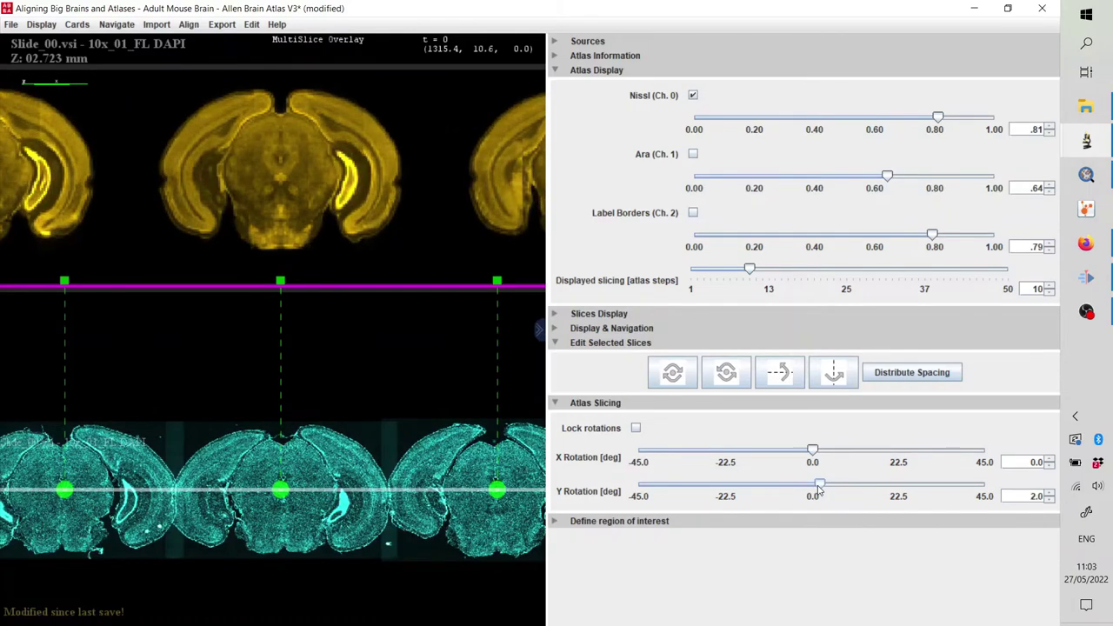
pyautogui.click(1050, 500)
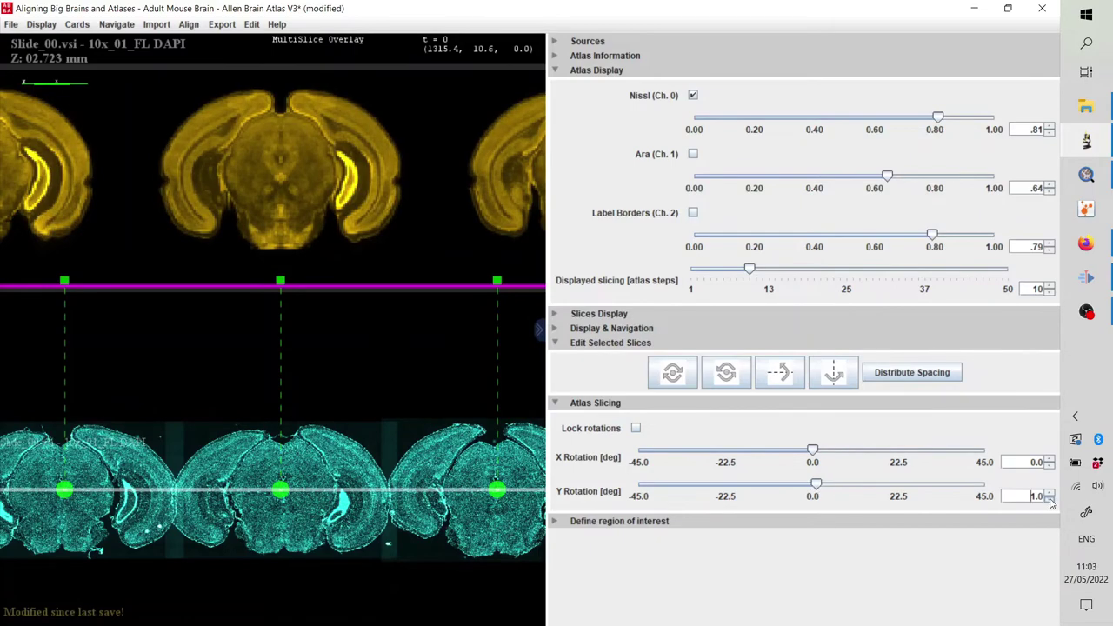
pyautogui.click(1050, 499)
pyautogui.click(1049, 492)
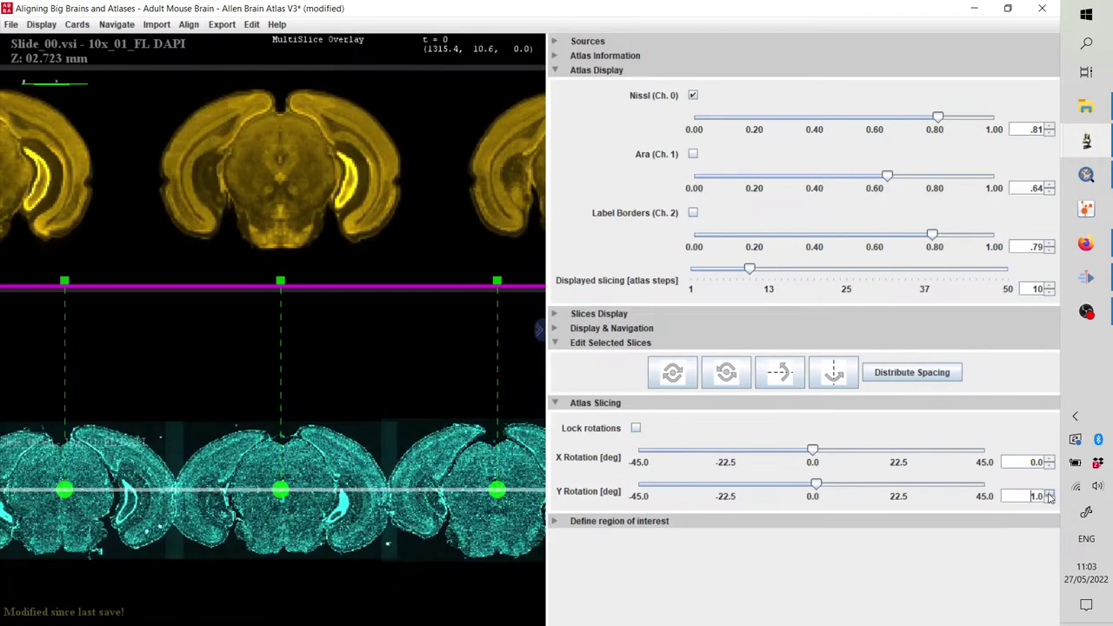
pyautogui.scroll(-3, 318, 374)
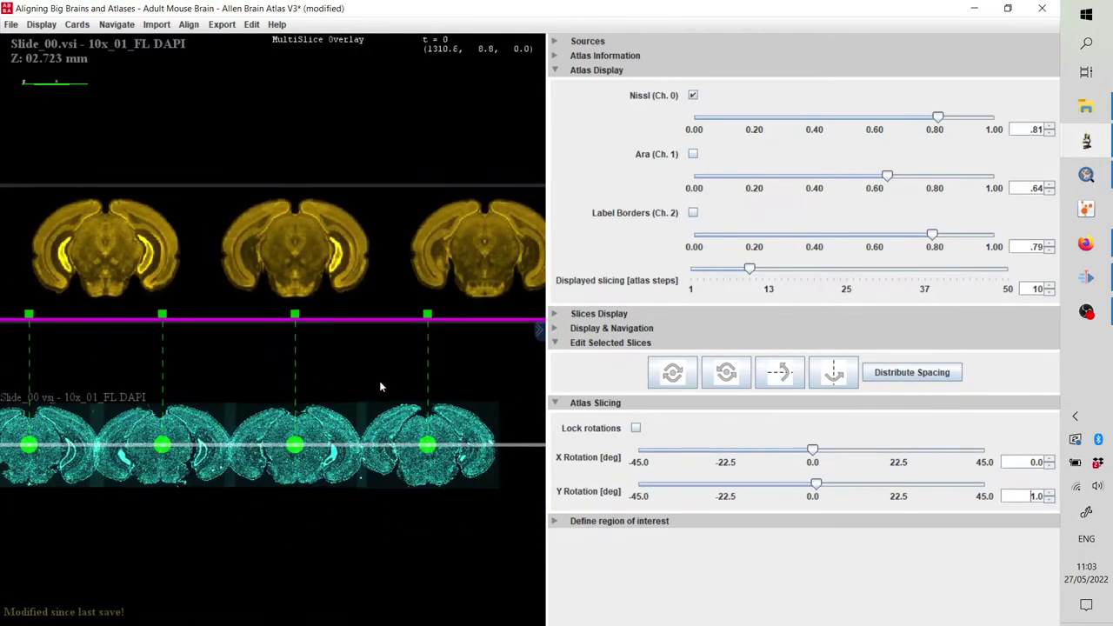
# - Lower displayed atlas slicing to 1 step while panning along the sections to Slide_05
pyautogui.moveTo(375, 383); pyautogui.dragTo(315, 386)
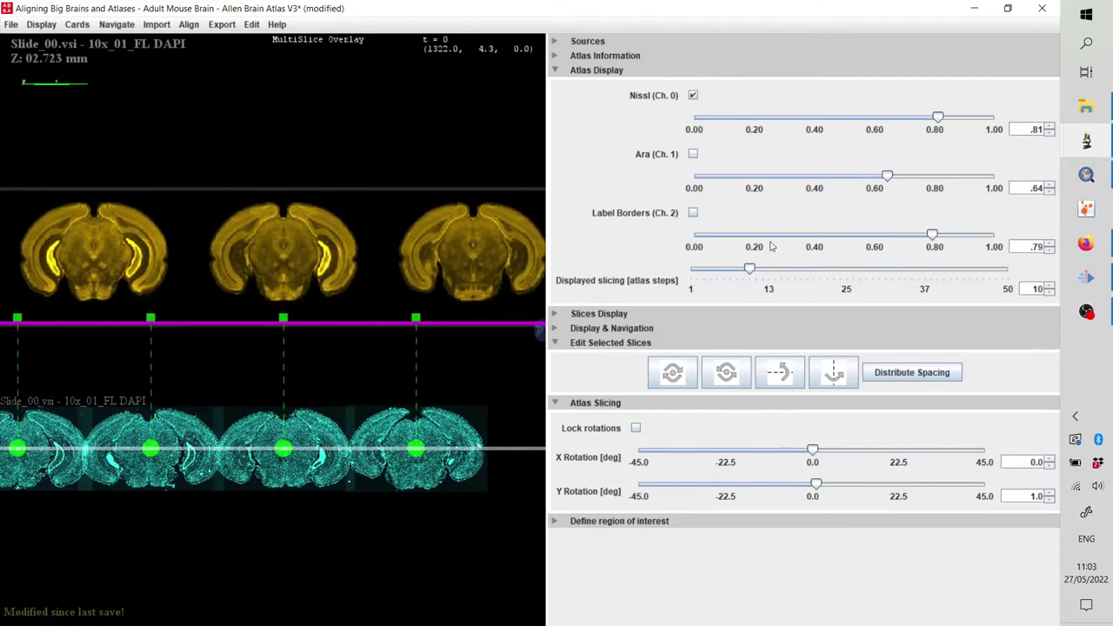
pyautogui.moveTo(750, 271); pyautogui.dragTo(711, 274)
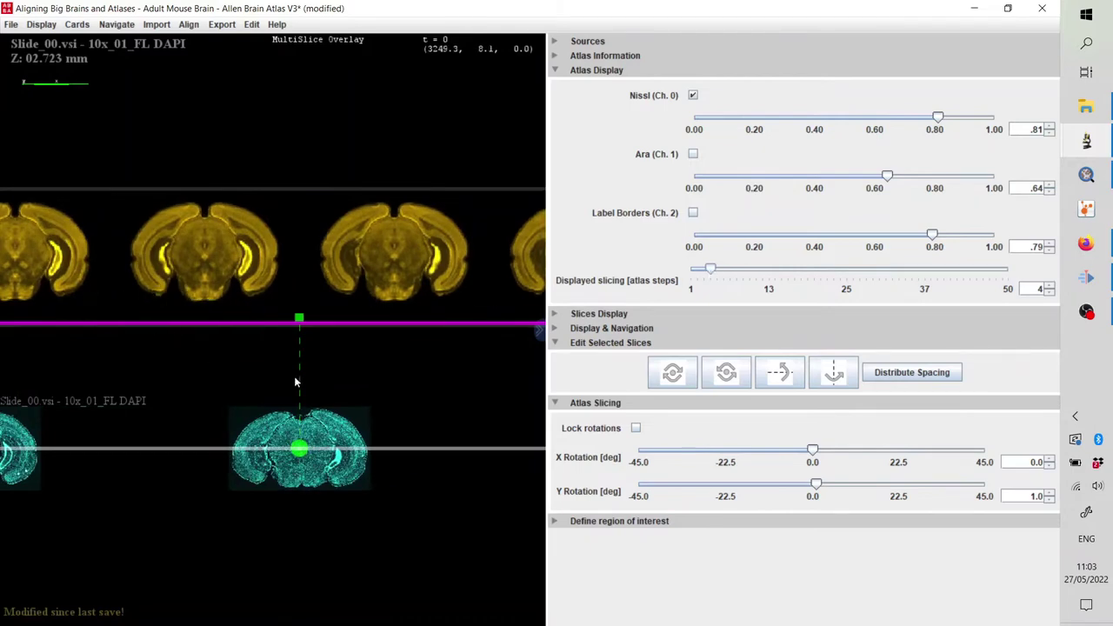
pyautogui.moveTo(327, 379); pyautogui.dragTo(224, 356)
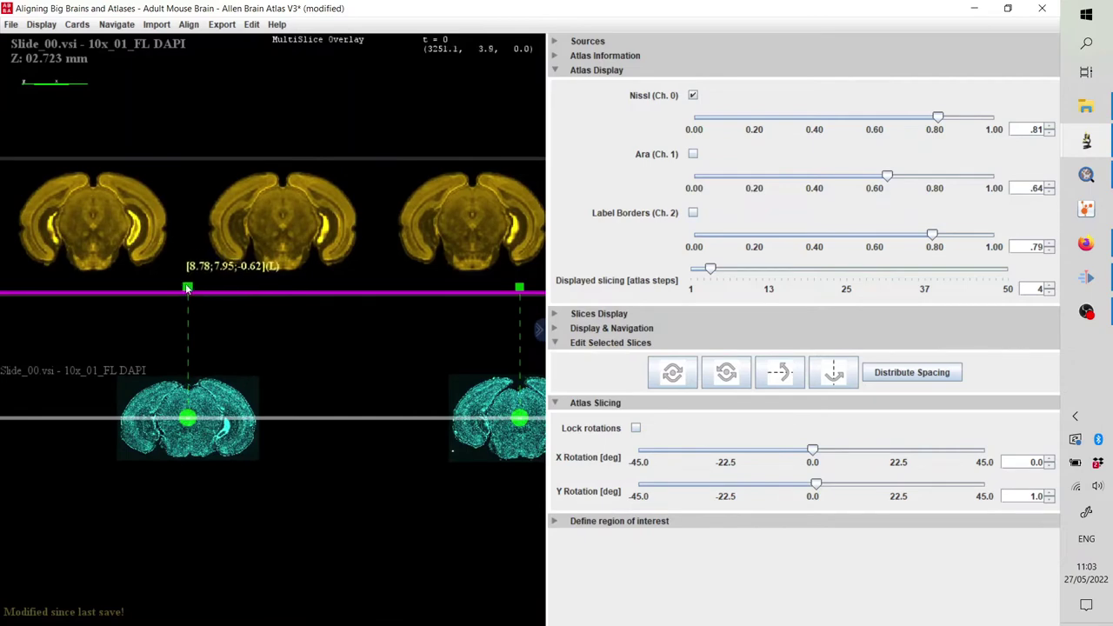
pyautogui.moveTo(188, 290); pyautogui.dragTo(442, 287)
pyautogui.moveTo(711, 270); pyautogui.dragTo(696, 277)
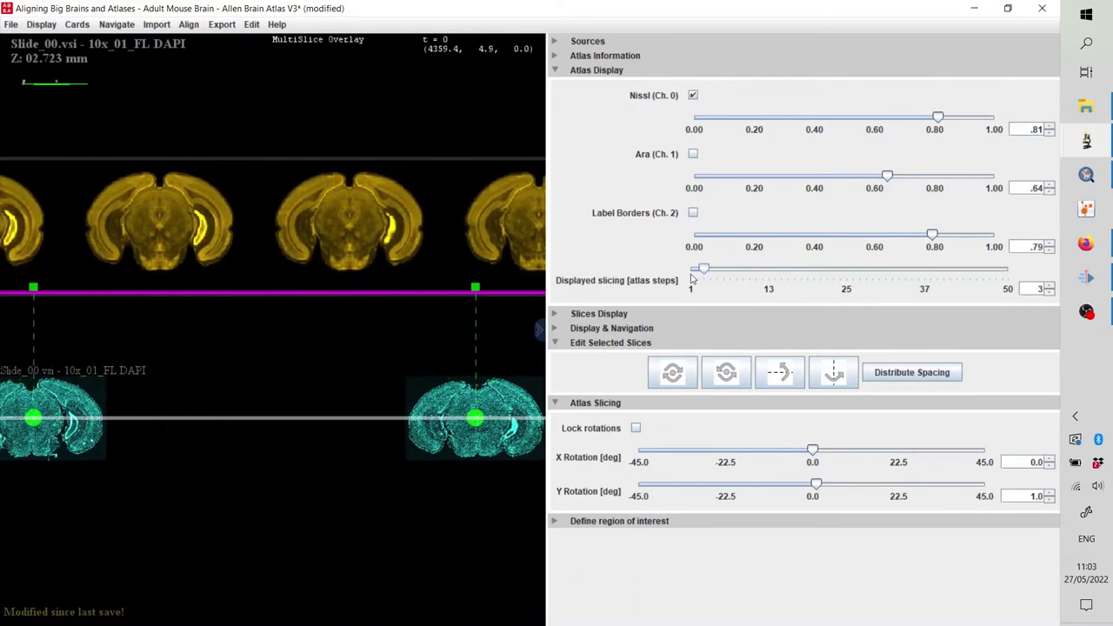
pyautogui.moveTo(460, 360); pyautogui.dragTo(406, 340)
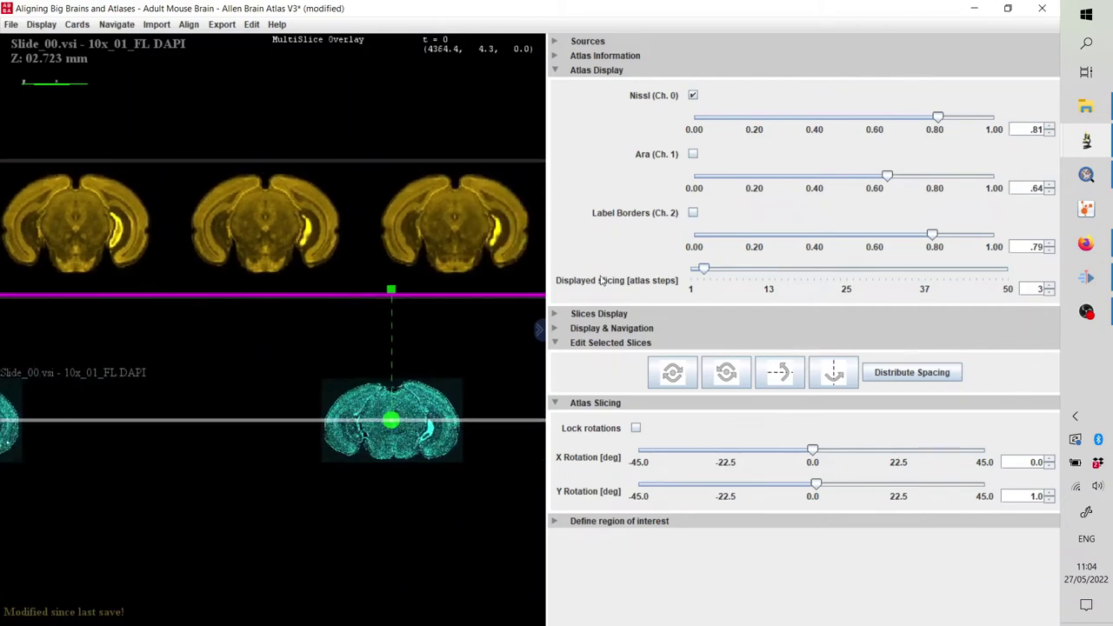
pyautogui.moveTo(706, 272); pyautogui.dragTo(687, 273)
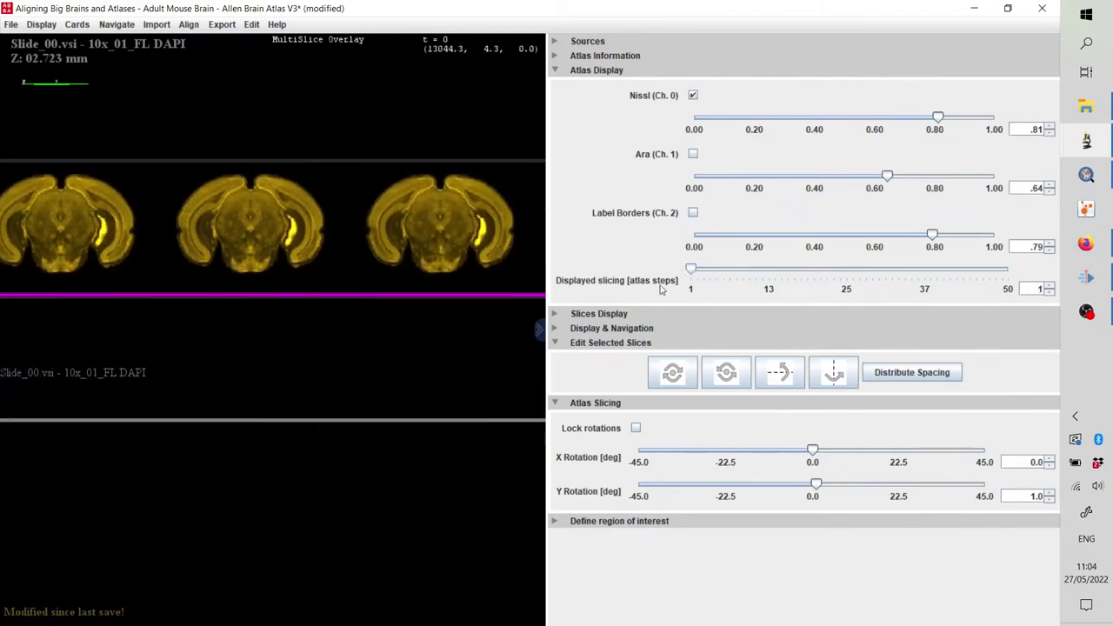
pyautogui.moveTo(84, 334)
pyautogui.mouseDown()
pyautogui.moveTo(415, 342)
pyautogui.moveTo(244, 332)
pyautogui.moveTo(401, 345)
pyautogui.moveTo(252, 346)
pyautogui.moveTo(392, 345)
pyautogui.moveTo(169, 325)
pyautogui.moveTo(391, 315)
pyautogui.mouseUp()
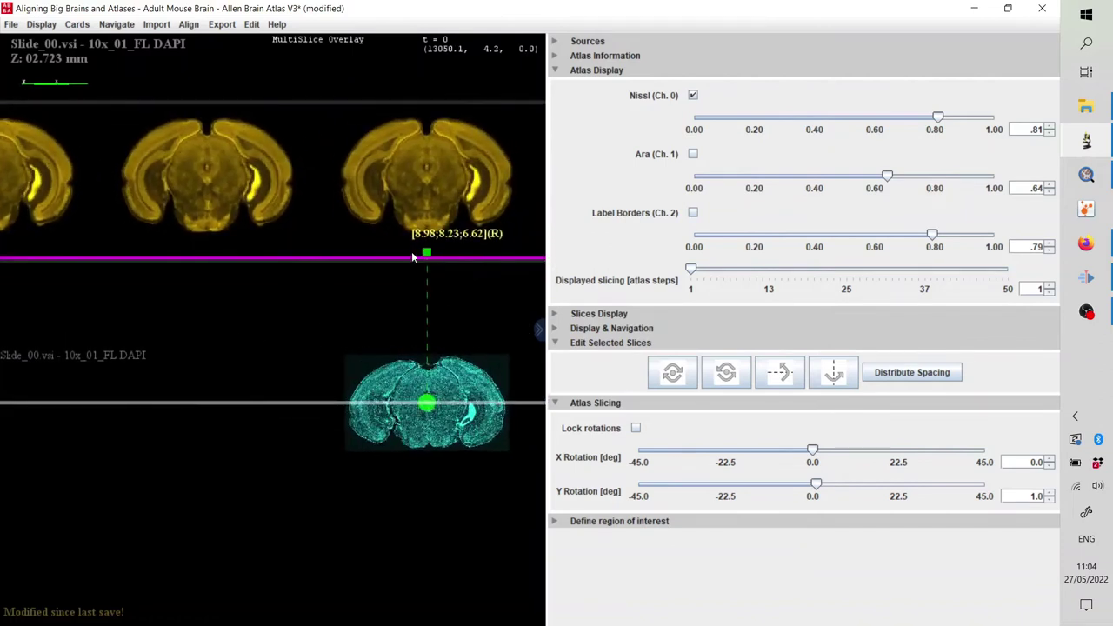
pyautogui.moveTo(427, 236)
pyautogui.mouseDown()
pyautogui.moveTo(99, 279)
pyautogui.moveTo(22, 227)
pyautogui.moveTo(484, 237)
pyautogui.moveTo(461, 280)
pyautogui.mouseUp()
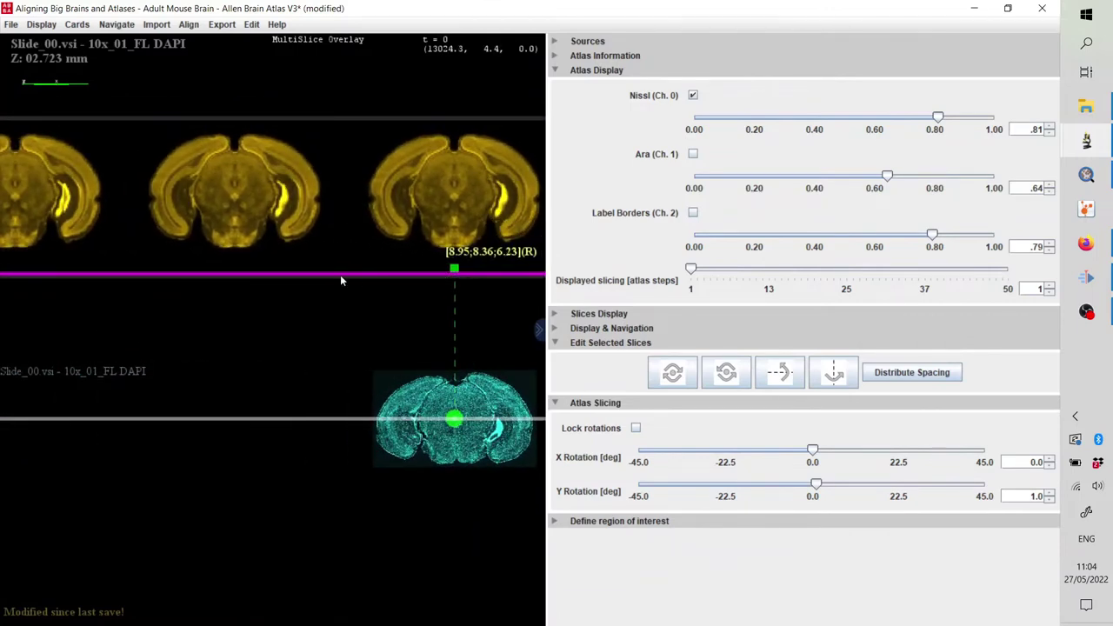
pyautogui.moveTo(454, 269)
pyautogui.mouseDown()
pyautogui.moveTo(179, 281)
pyautogui.moveTo(99, 259)
pyautogui.moveTo(307, 271)
pyautogui.mouseUp()
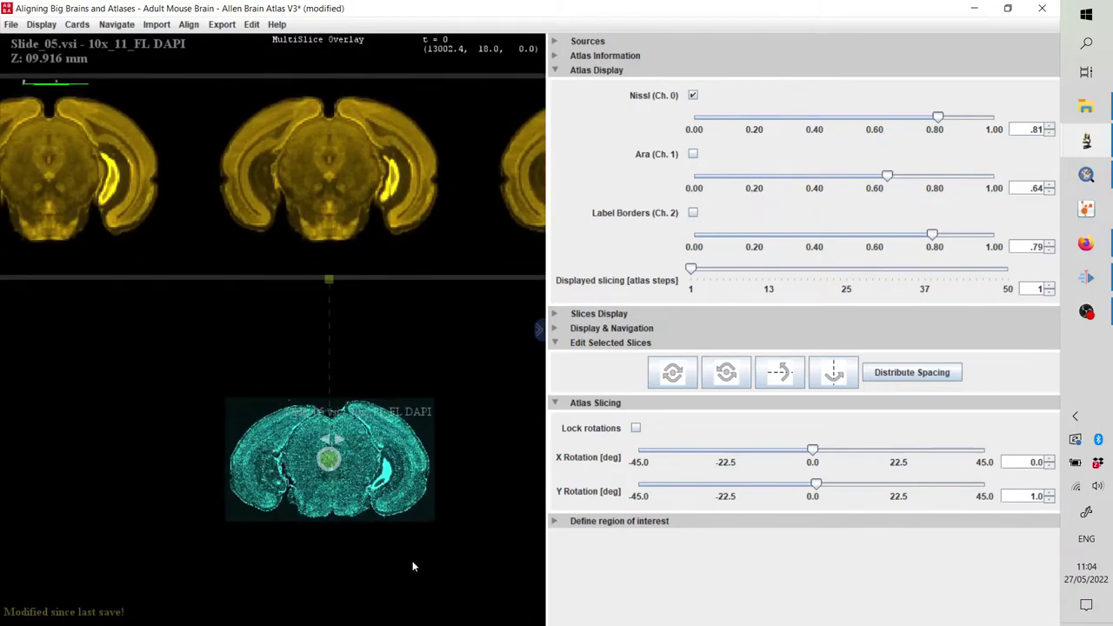
# - Mark the Slide_05 DAPI section (Z 9.916 mm) as a key slice
pyautogui.moveTo(413, 567)
pyautogui.mouseDown()
pyautogui.moveTo(355, 470)
pyautogui.moveTo(254, 381)
pyautogui.mouseUp()
pyautogui.rightClick(272, 348)
pyautogui.click(301, 356)
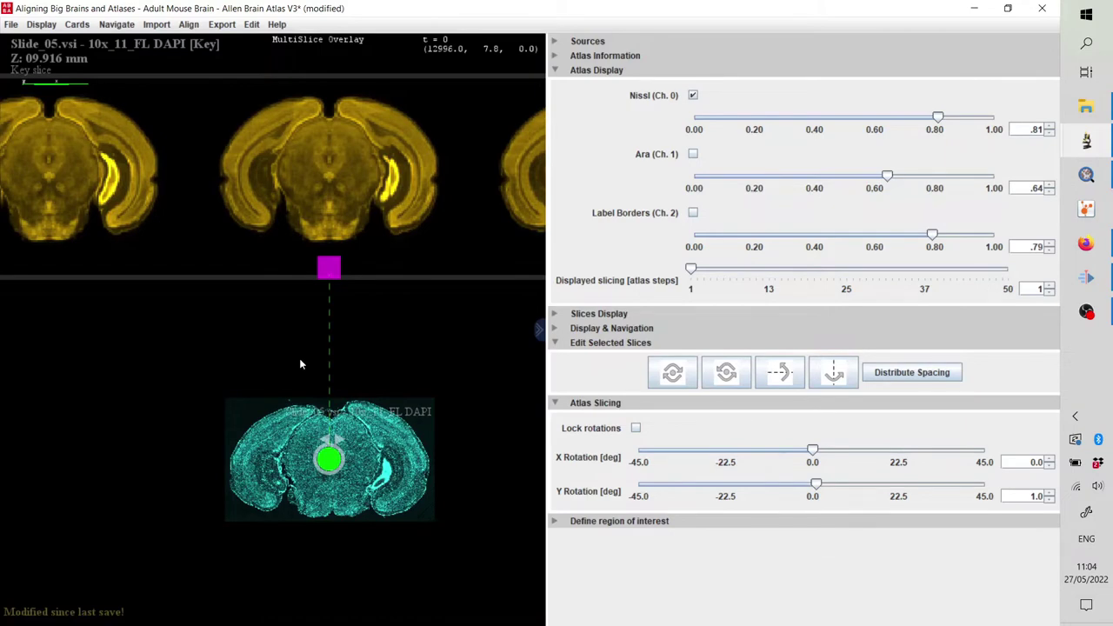
# - Review all sections at 50 displayed slicing steps, then set 6 and centre on Slide_05
pyautogui.scroll(-4, 397, 401)
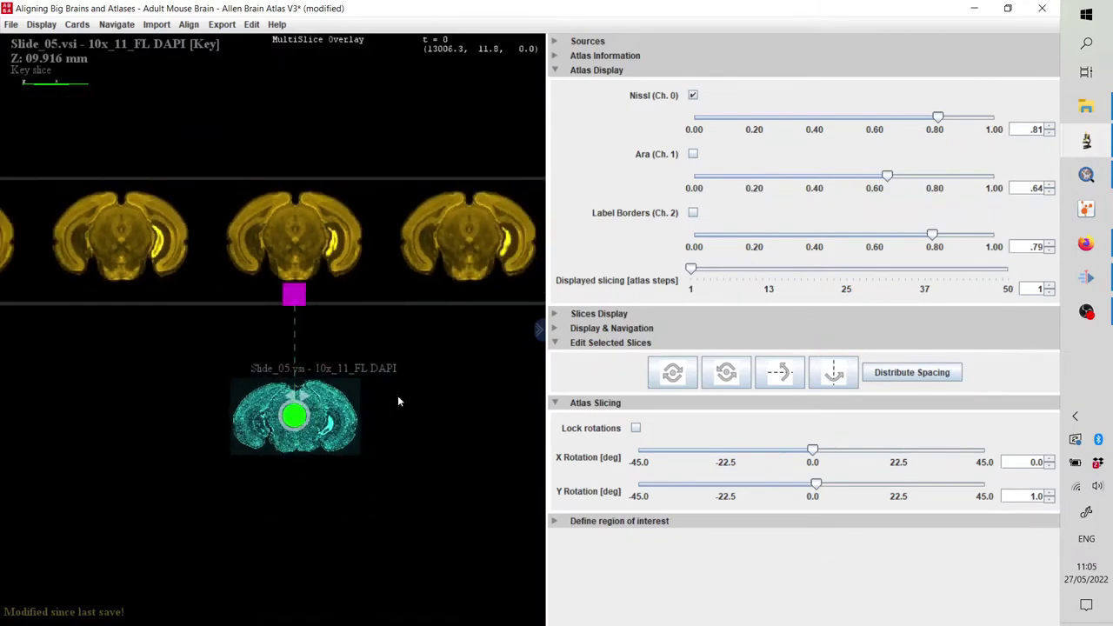
pyautogui.scroll(-2, 397, 399)
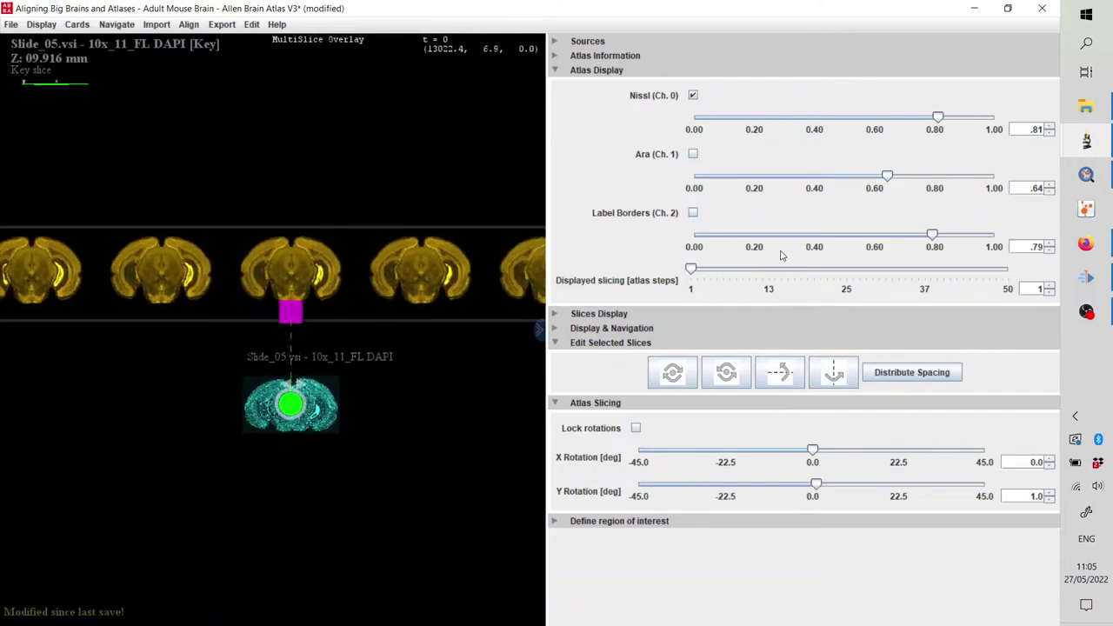
pyautogui.moveTo(692, 270); pyautogui.dragTo(1008, 271)
pyautogui.scroll(-3, 231, 397)
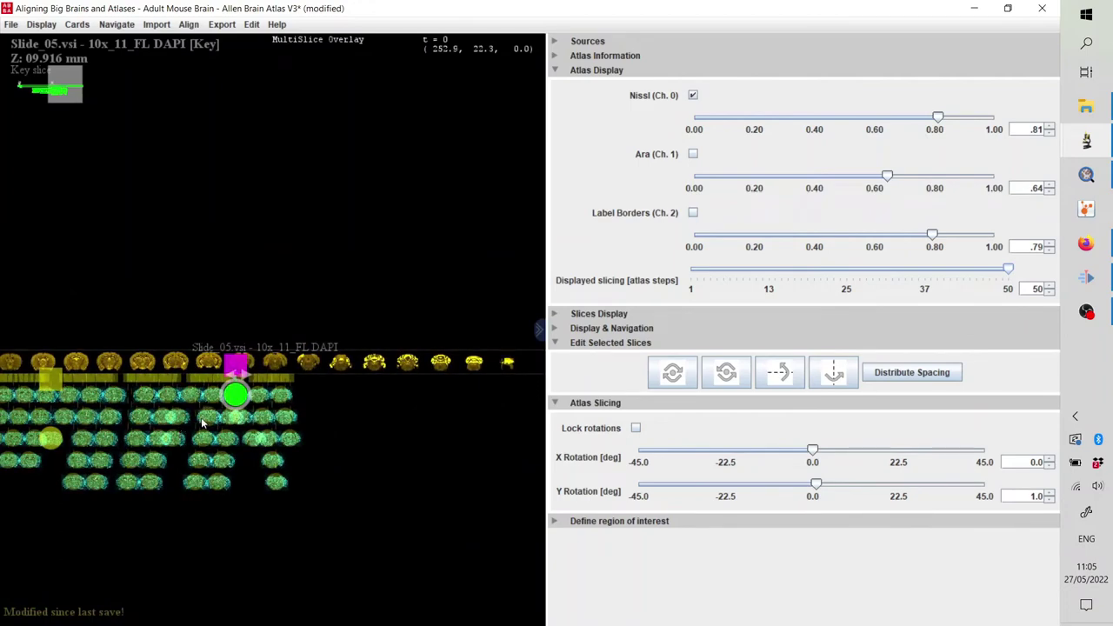
pyautogui.scroll(3, 201, 422)
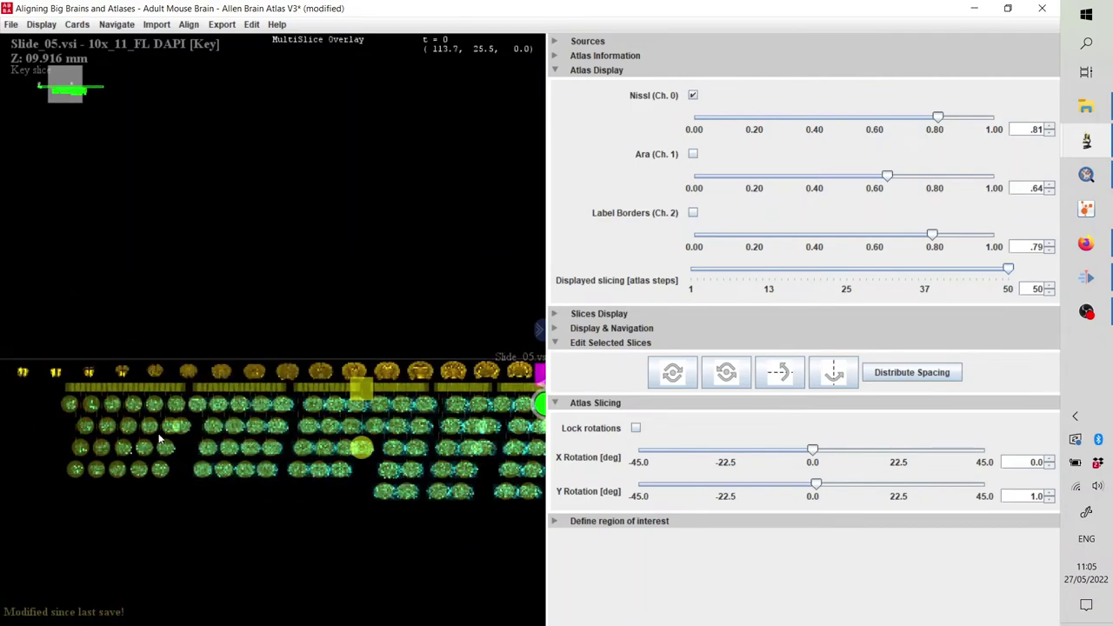
pyautogui.scroll(5, 350, 434)
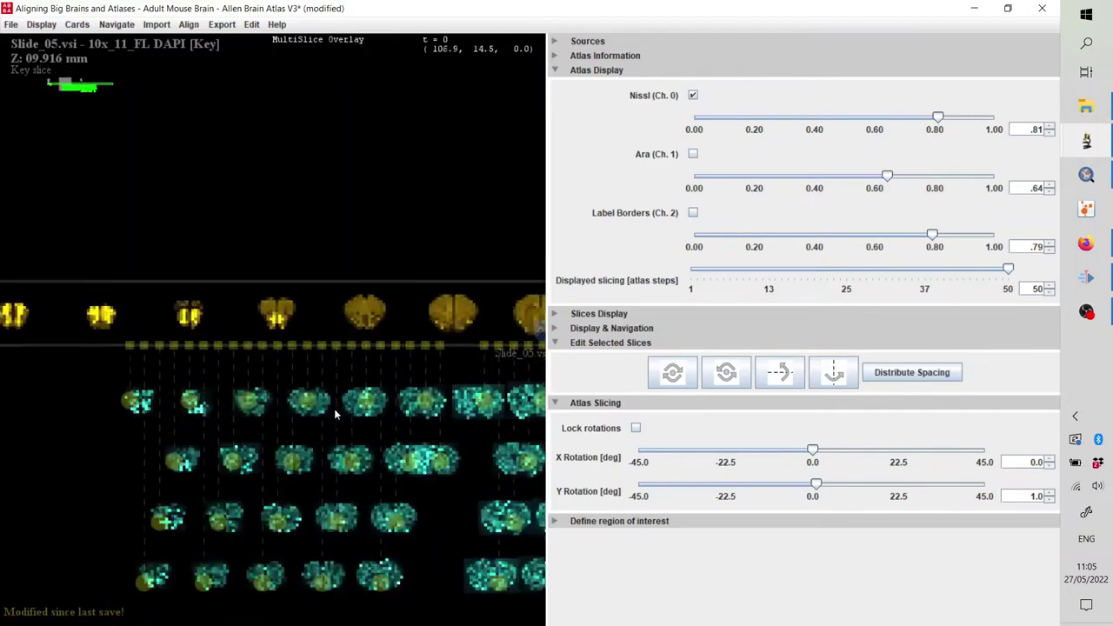
pyautogui.scroll(2, 334, 416)
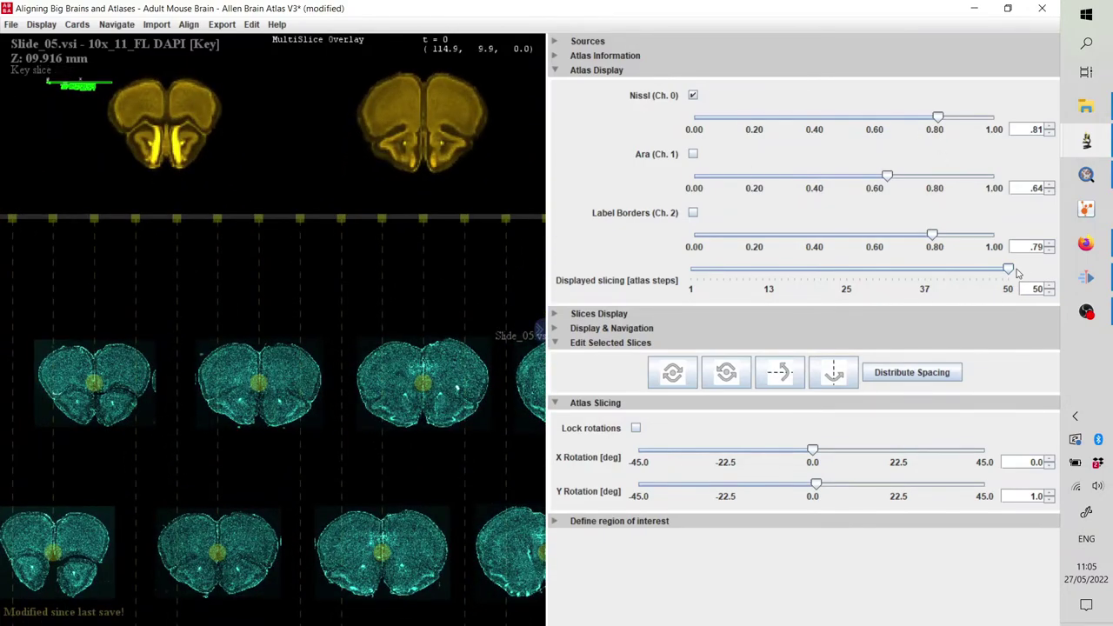
pyautogui.moveTo(1008, 270); pyautogui.dragTo(722, 270)
pyautogui.moveTo(104, 276); pyautogui.dragTo(454, 299)
pyautogui.moveTo(195, 296); pyautogui.dragTo(283, 295)
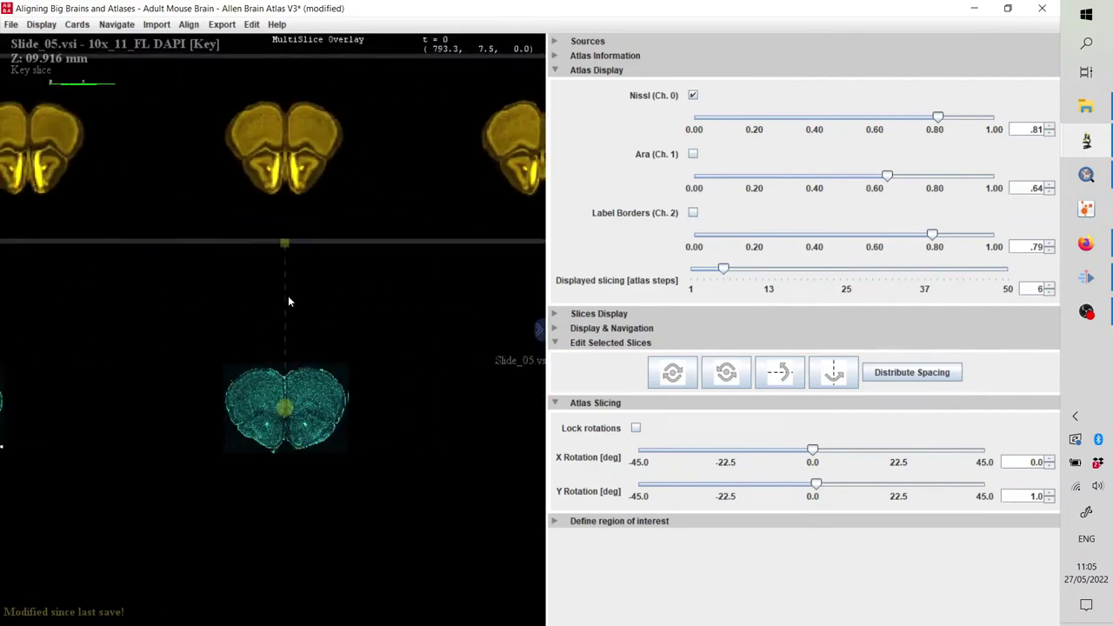
pyautogui.moveTo(392, 318); pyautogui.dragTo(209, 335)
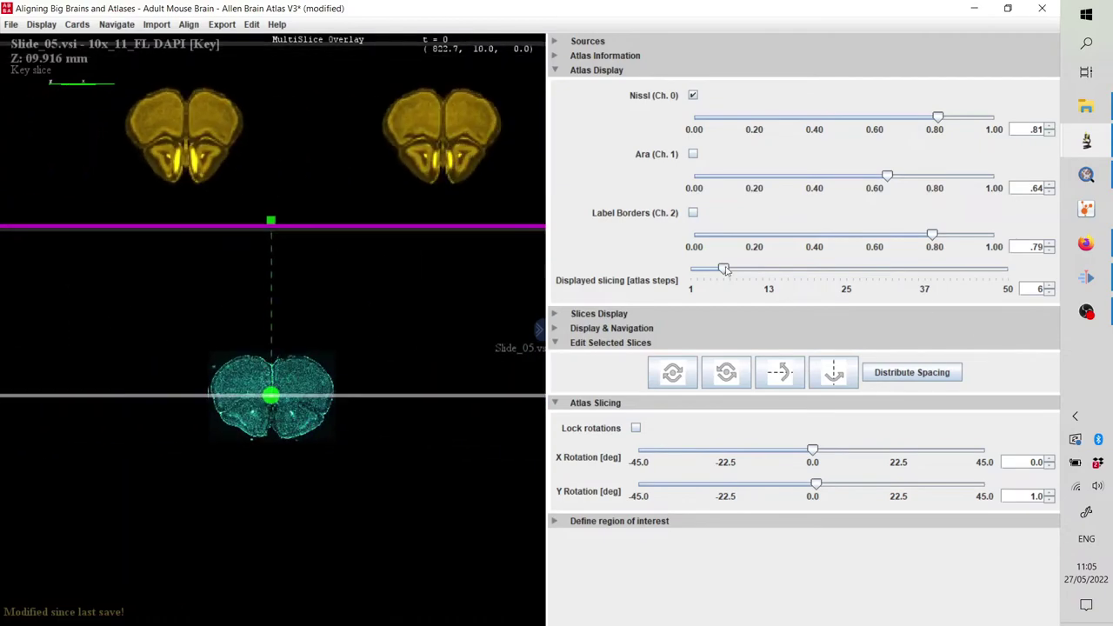
# - Pan along the section handles and set displayed atlas slicing to 9 steps
pyautogui.moveTo(723, 270); pyautogui.dragTo(837, 286)
pyautogui.moveTo(150, 299); pyautogui.dragTo(435, 129)
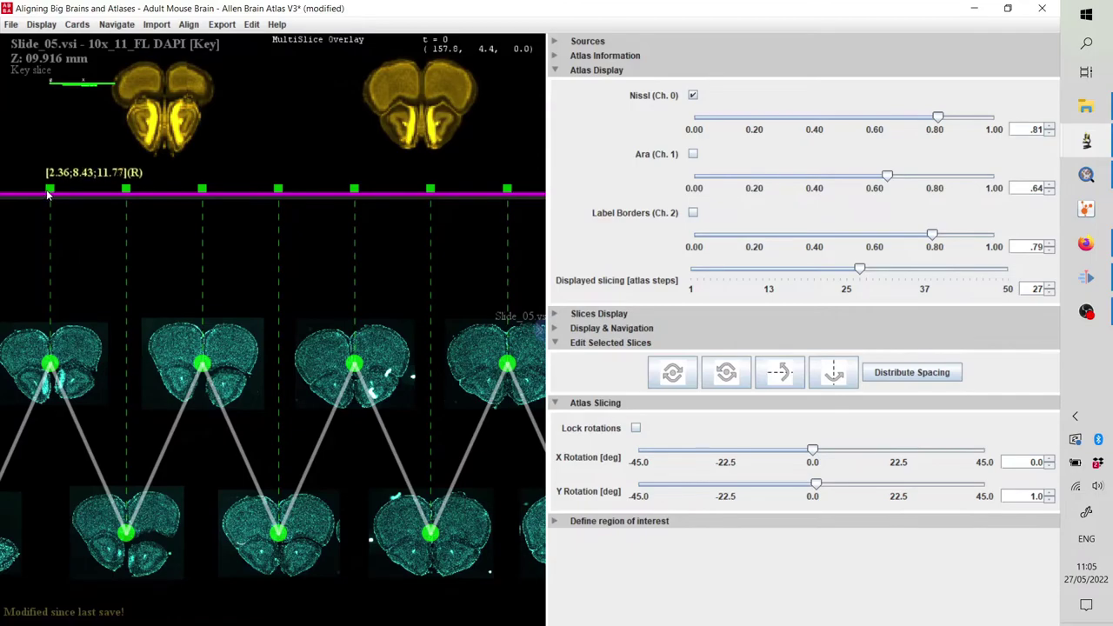
pyautogui.moveTo(47, 195); pyautogui.dragTo(410, 197)
pyautogui.scroll(2, 458, 241)
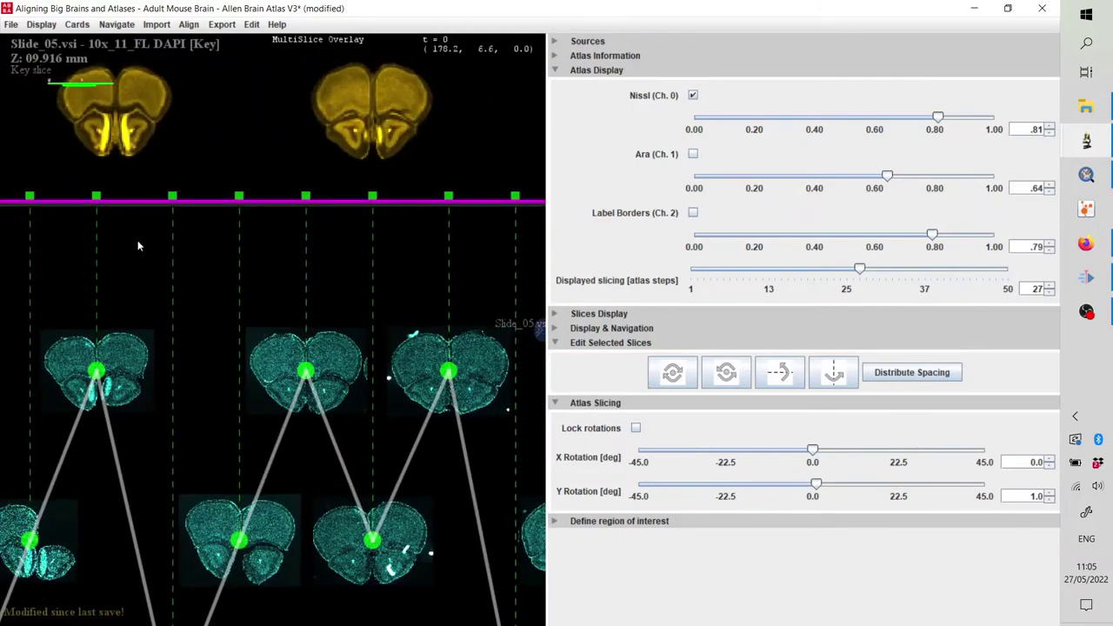
pyautogui.moveTo(172, 195); pyautogui.dragTo(295, 197)
pyautogui.moveTo(860, 269); pyautogui.dragTo(746, 275)
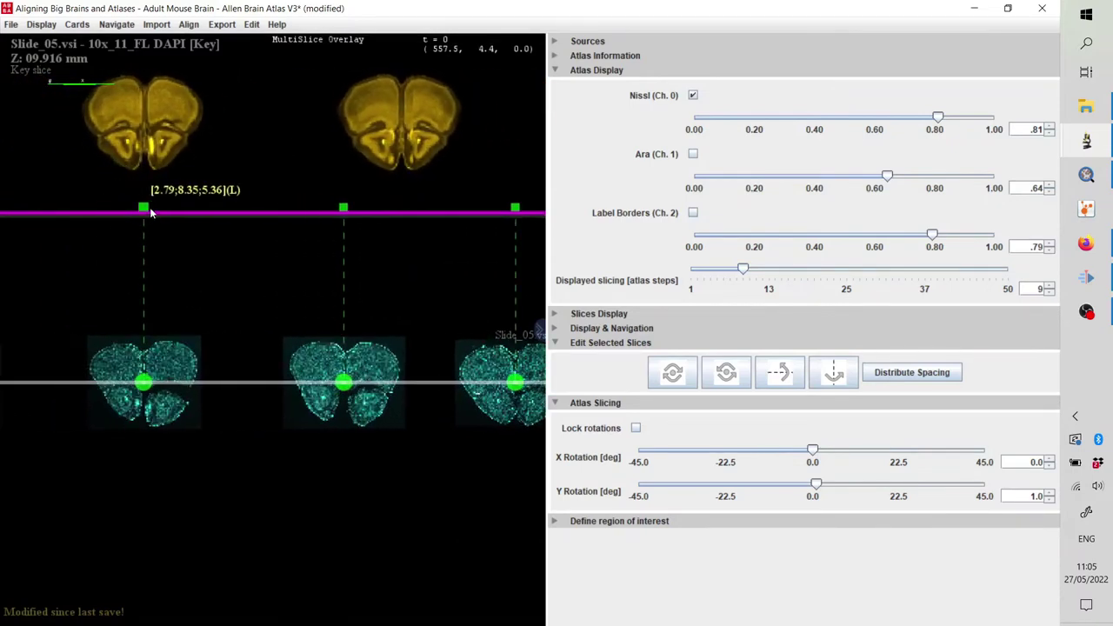
pyautogui.scroll(2, 135, 248)
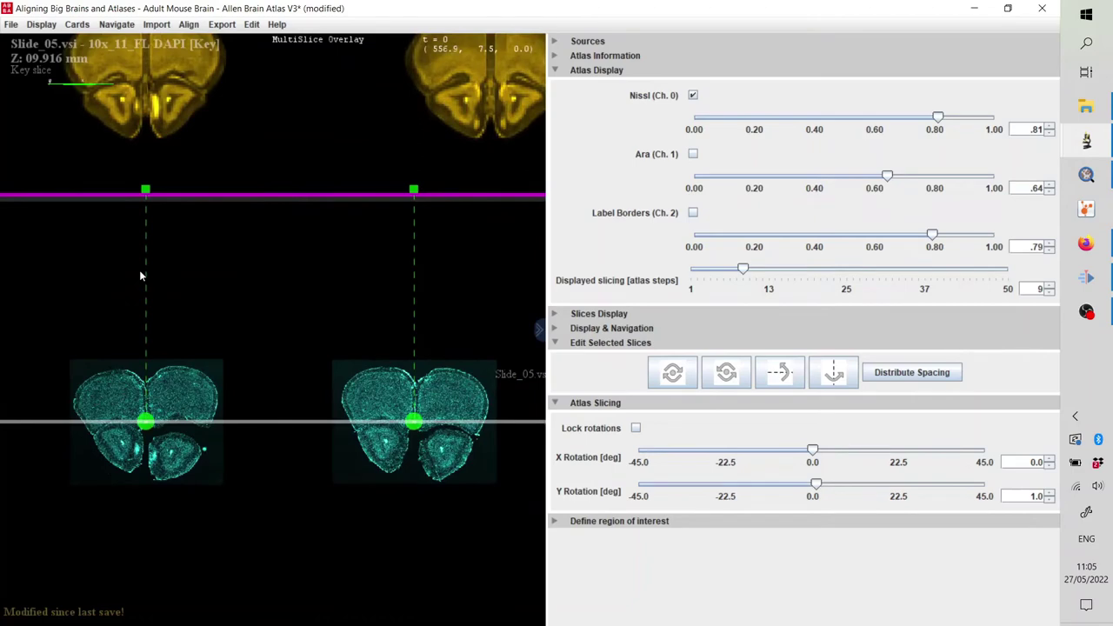
pyautogui.scroll(-2, 140, 275)
pyautogui.moveTo(308, 233); pyautogui.dragTo(313, 260)
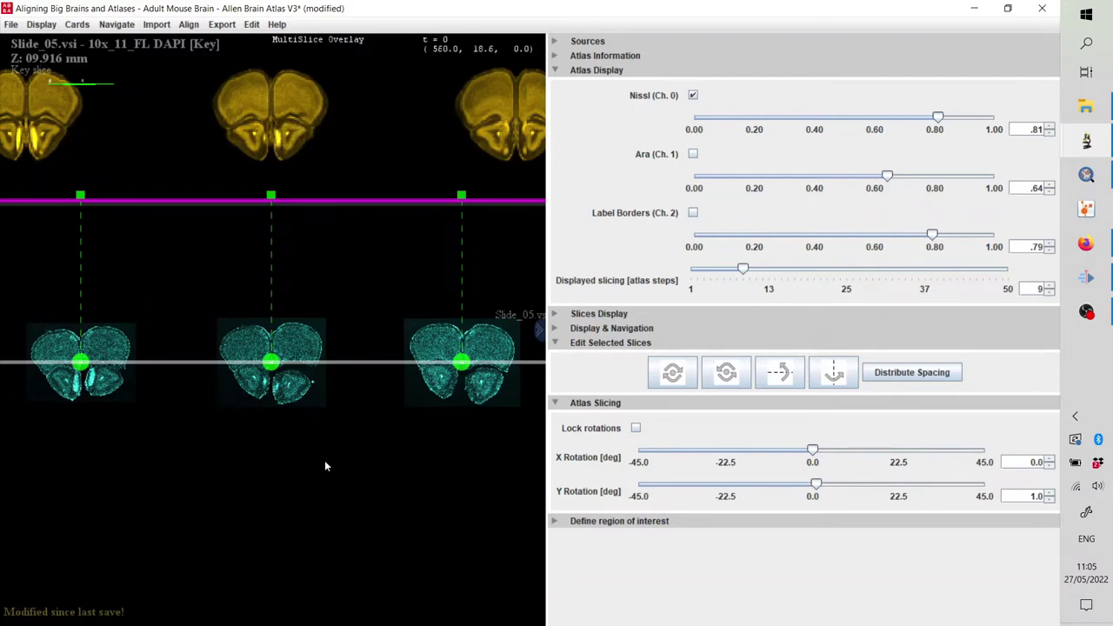
# - Mark the middle section of the series as a key slice
pyautogui.moveTo(331, 454); pyautogui.dragTo(206, 253)
pyautogui.rightClick(225, 259)
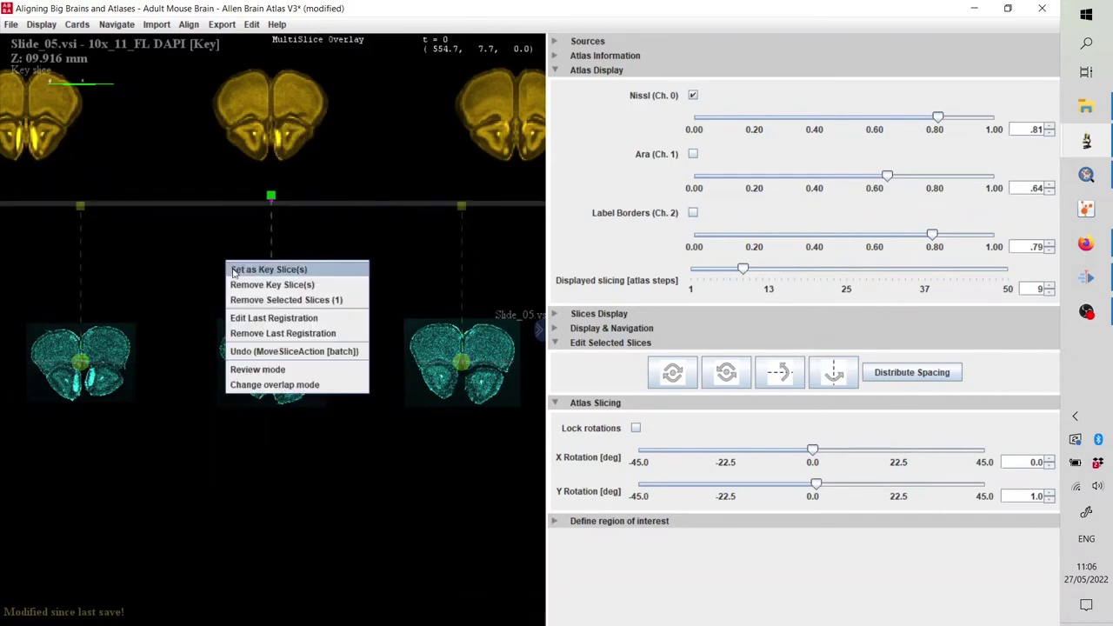
pyautogui.click(252, 273)
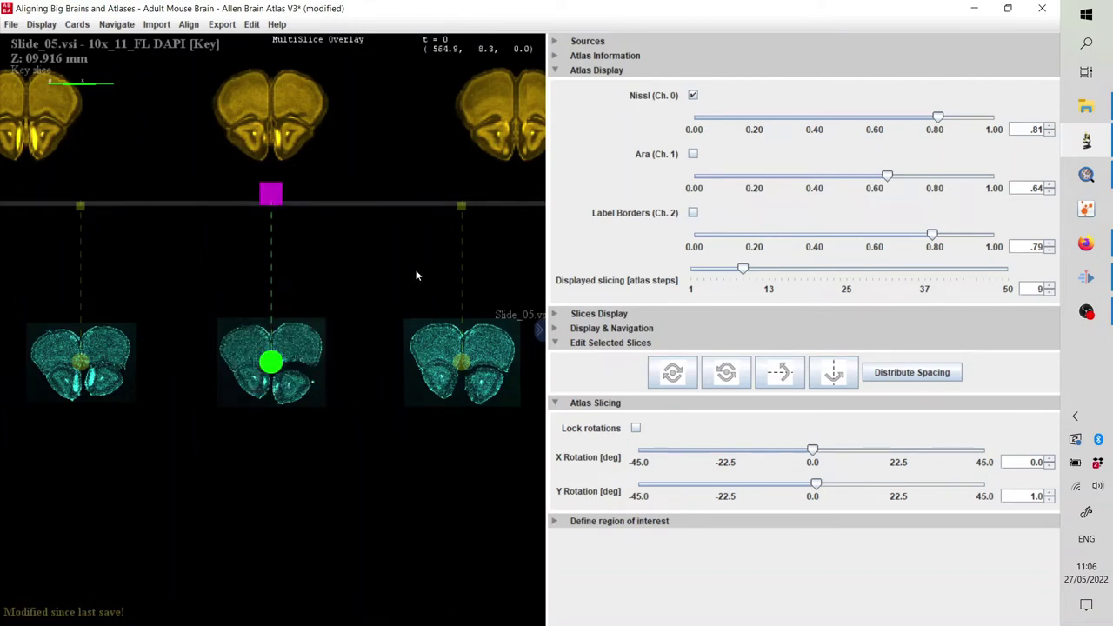
pyautogui.scroll(-5, 339, 281)
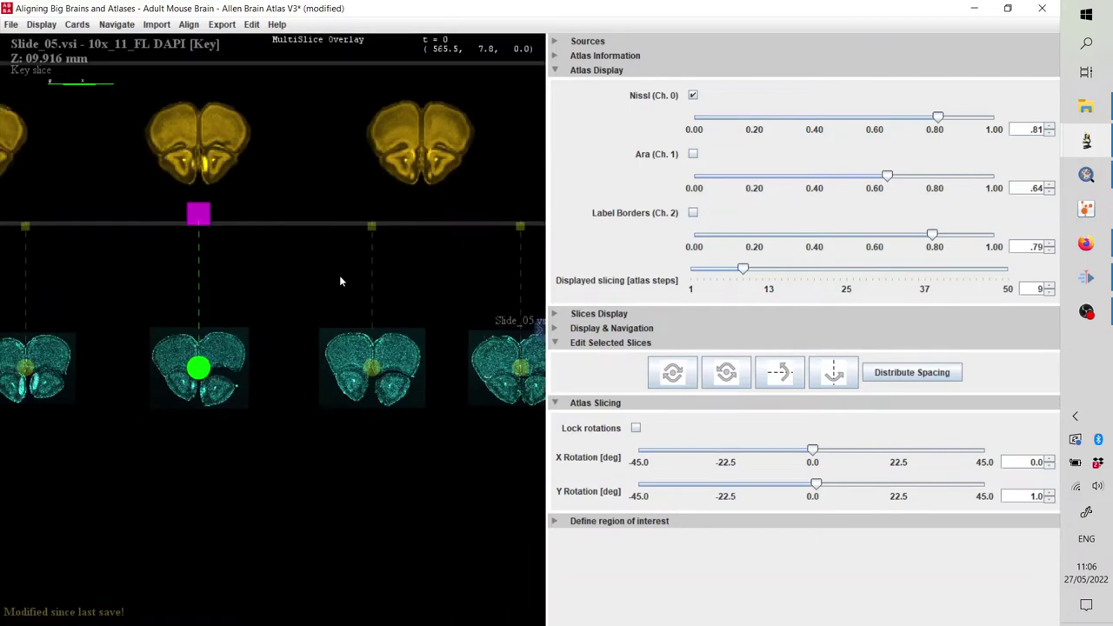
pyautogui.scroll(-5, 339, 281)
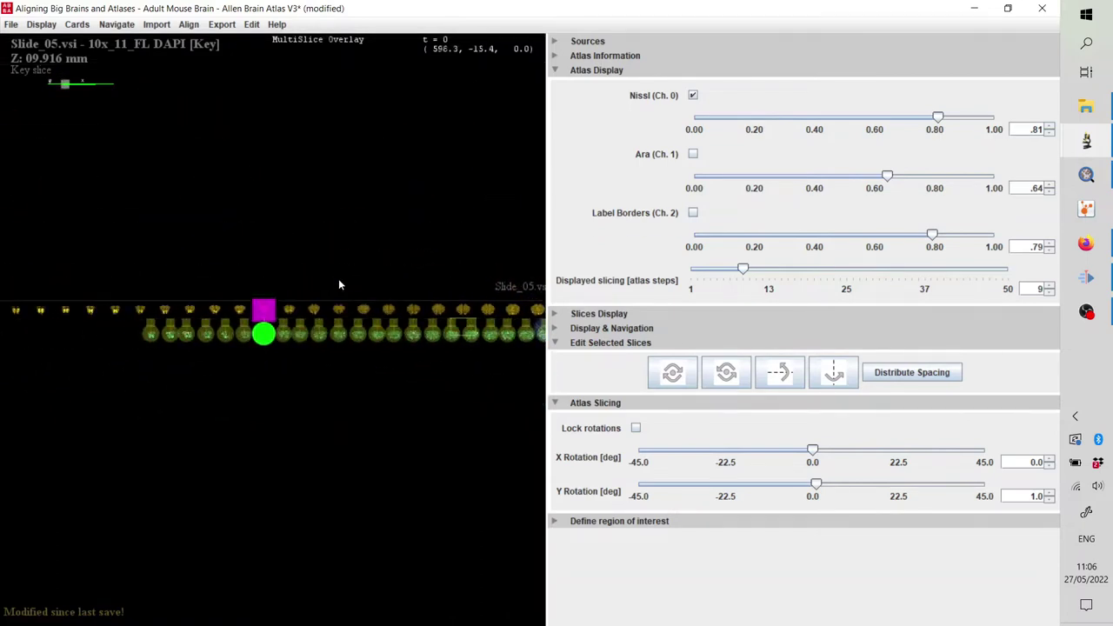
# - Select all slices and apply Distribute Spacing to space them evenly between key slices
pyautogui.moveTo(372, 308); pyautogui.dragTo(266, 296)
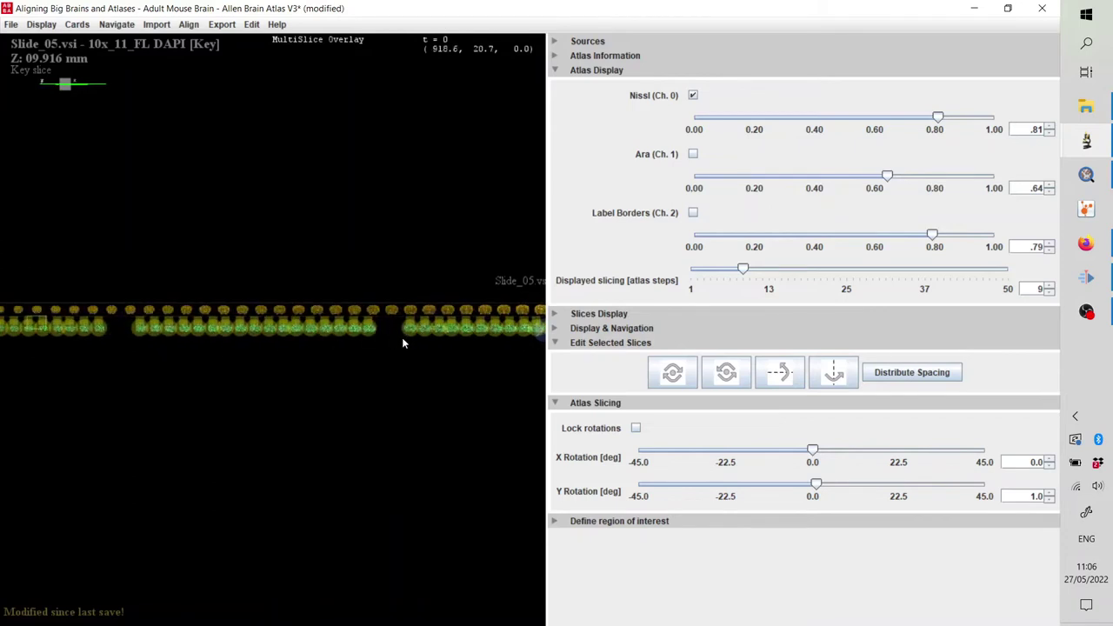
pyautogui.moveTo(410, 342); pyautogui.dragTo(183, 342)
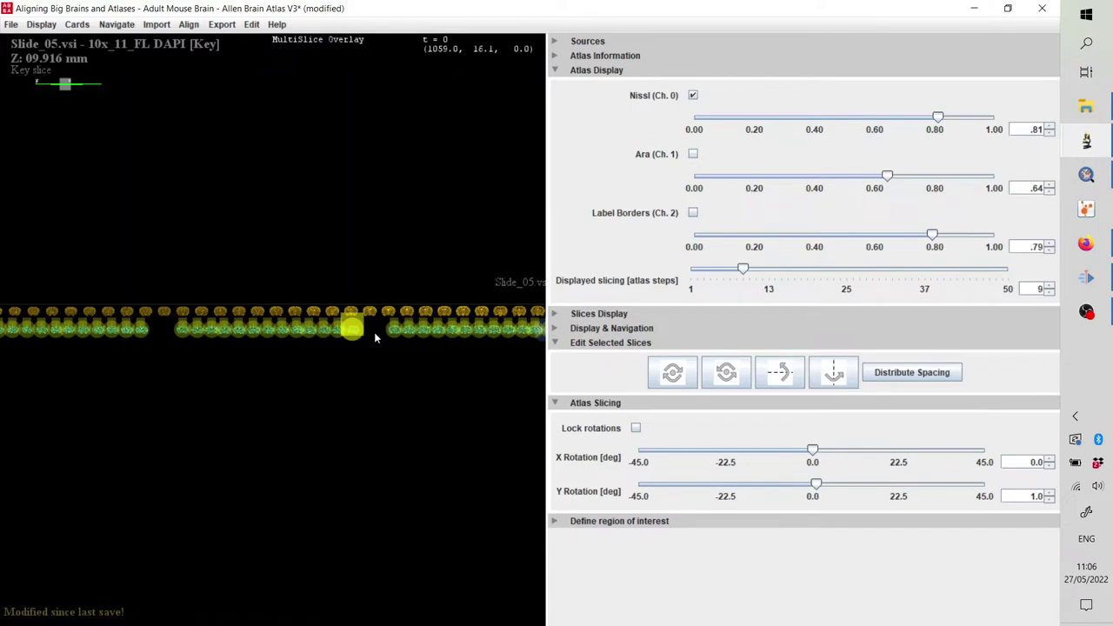
pyautogui.moveTo(405, 356); pyautogui.dragTo(200, 374)
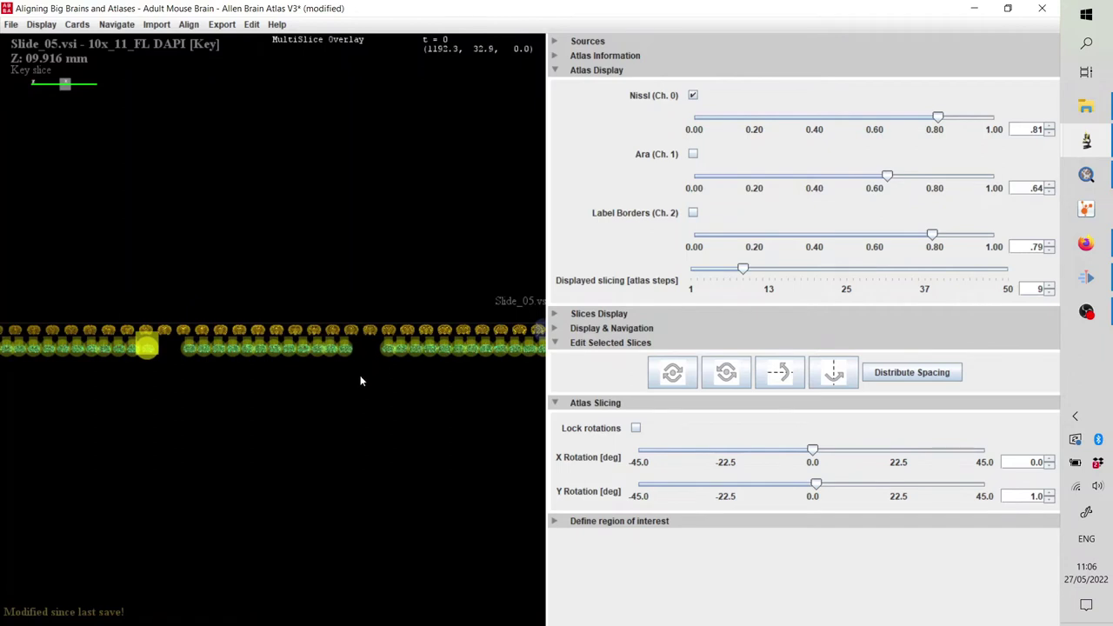
pyautogui.moveTo(372, 383); pyautogui.dragTo(176, 385)
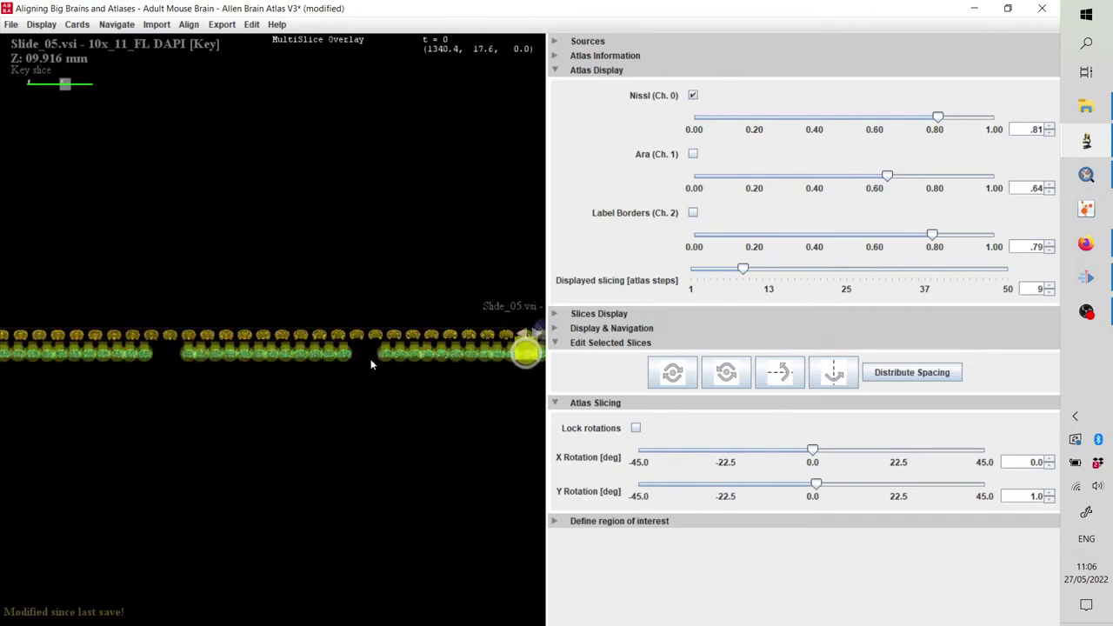
pyautogui.moveTo(130, 377); pyautogui.dragTo(378, 387)
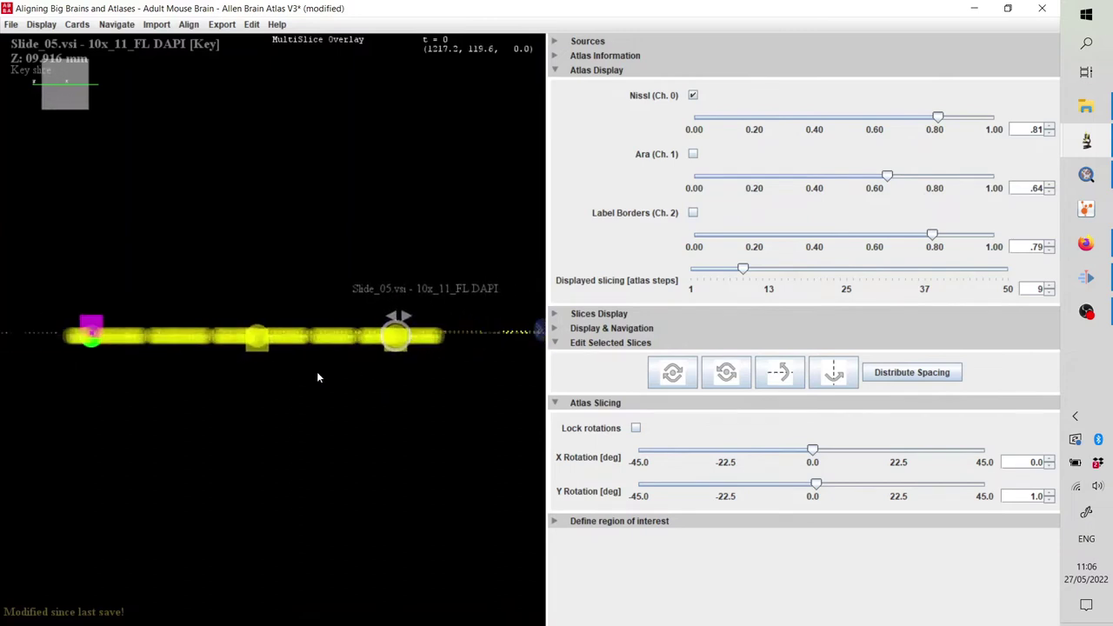
pyautogui.hotkey('ctrl', 'a')
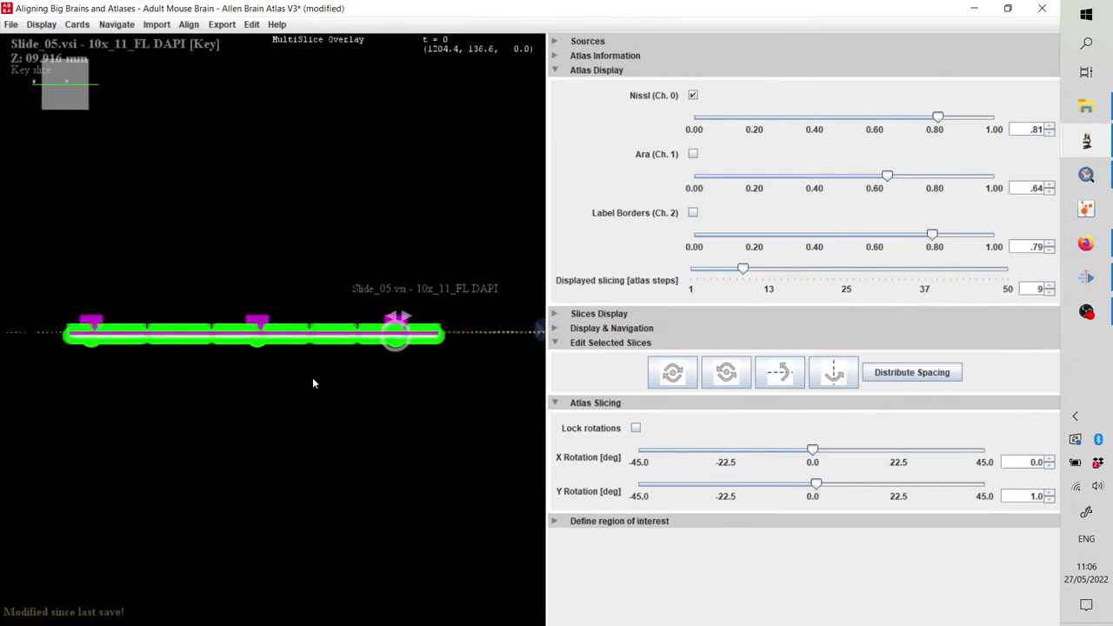
pyautogui.scroll(3, 312, 357)
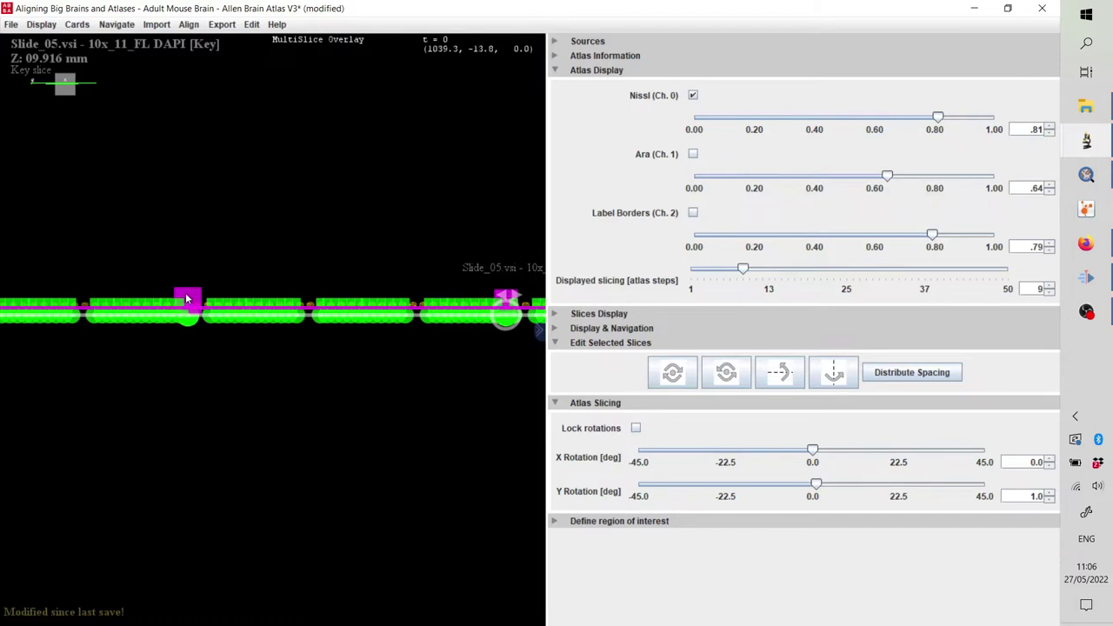
pyautogui.click(936, 374)
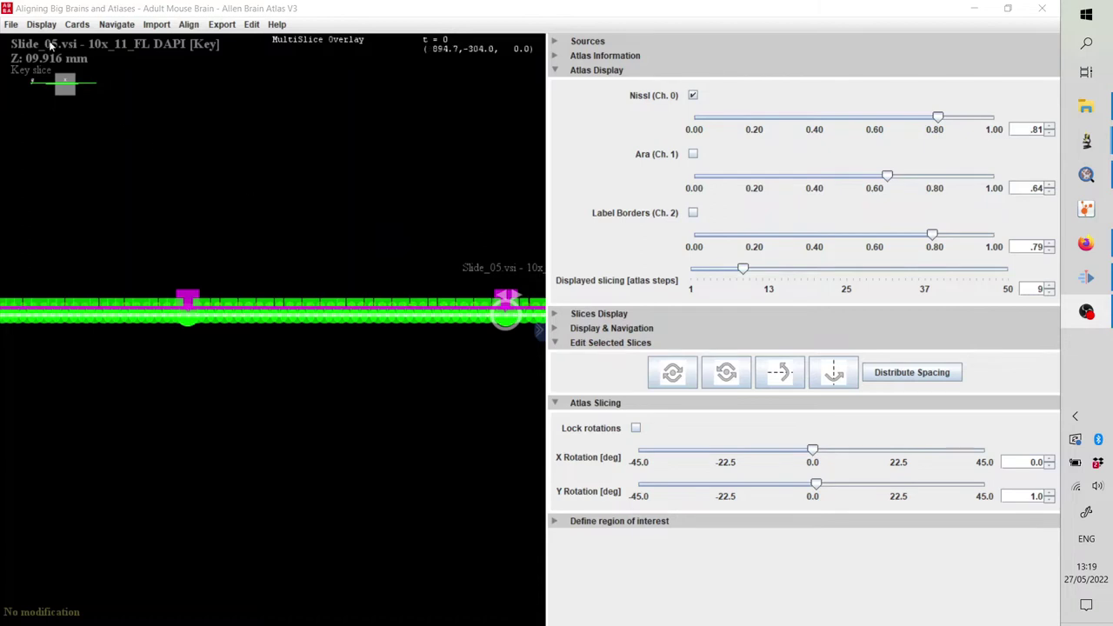
# - Save the ABBA session state as state_0, then dismiss the confirmation and result table
pyautogui.click(18, 27)
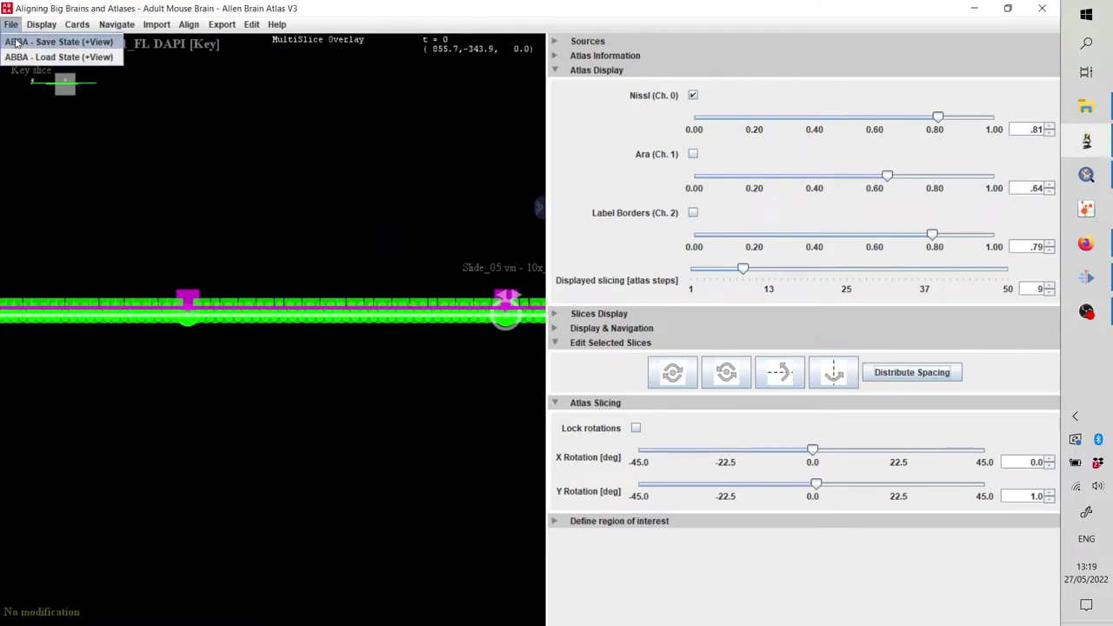
pyautogui.click(17, 44)
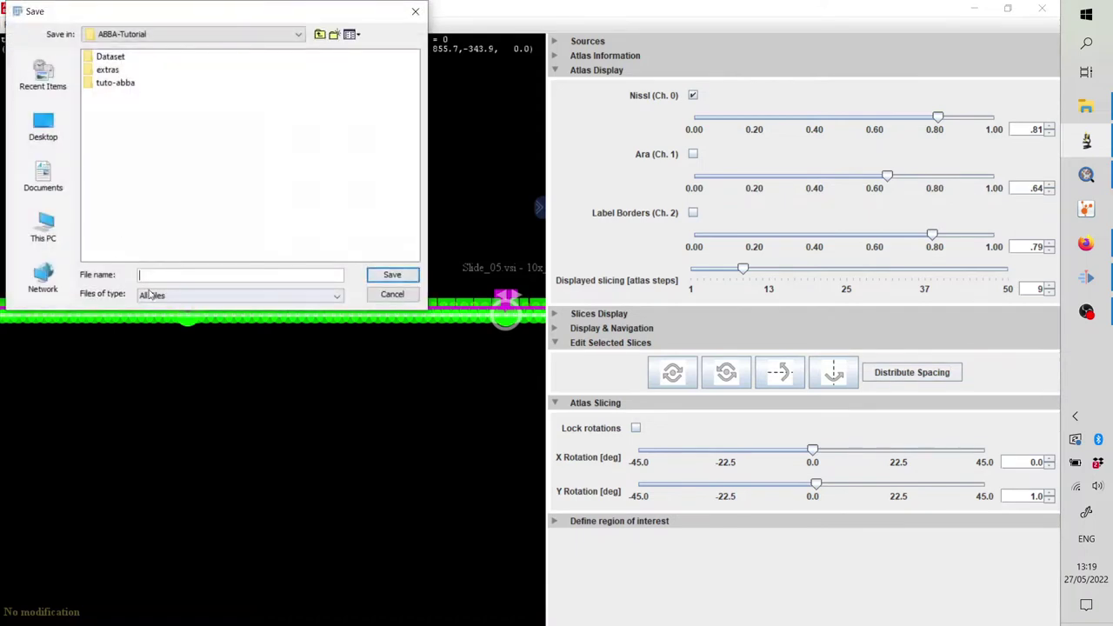
pyautogui.write('state')
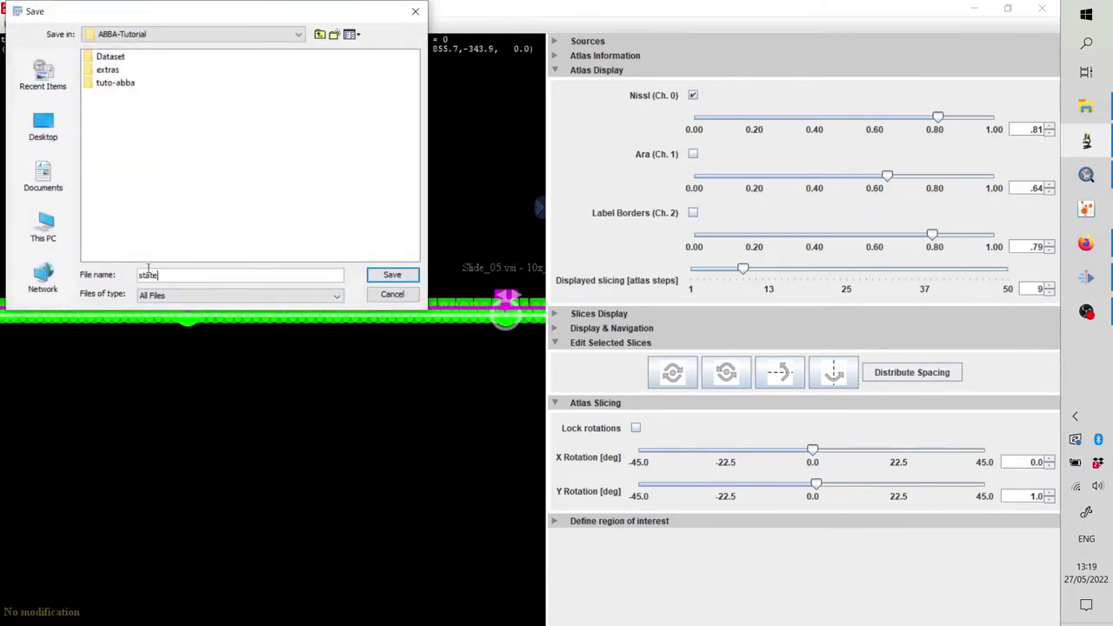
pyautogui.write('_0')
pyautogui.press('Return')
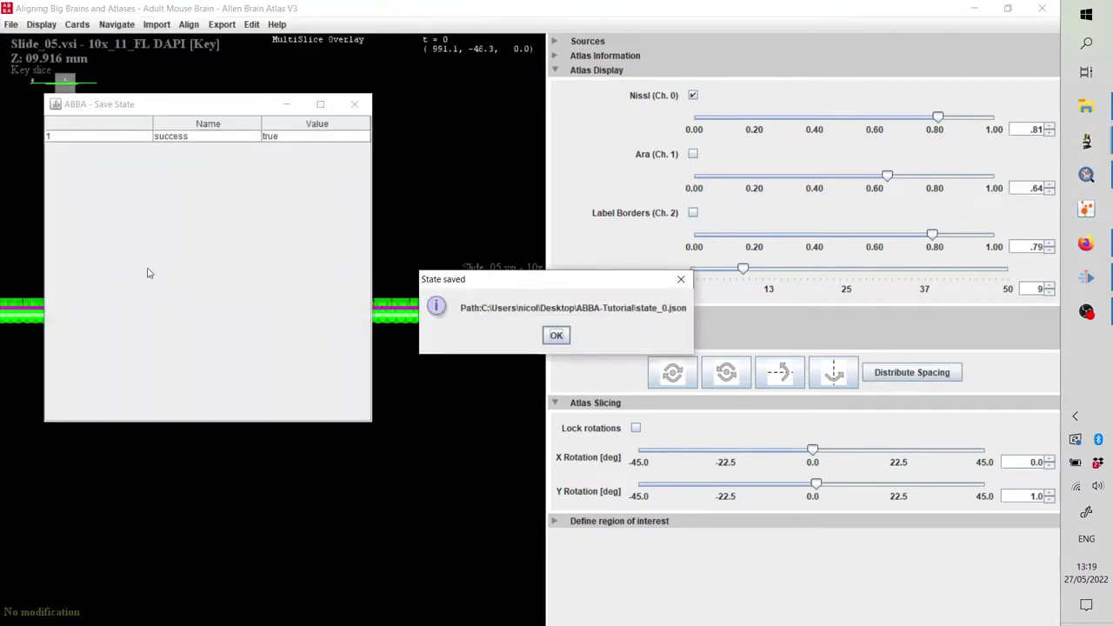
pyautogui.click(561, 337)
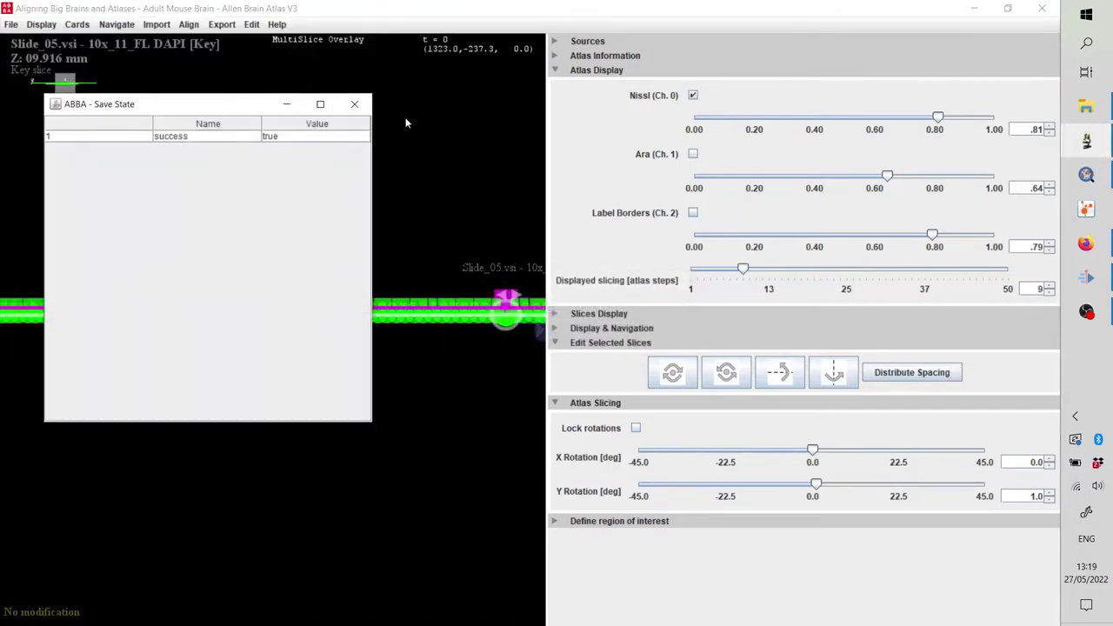
pyautogui.click(354, 104)
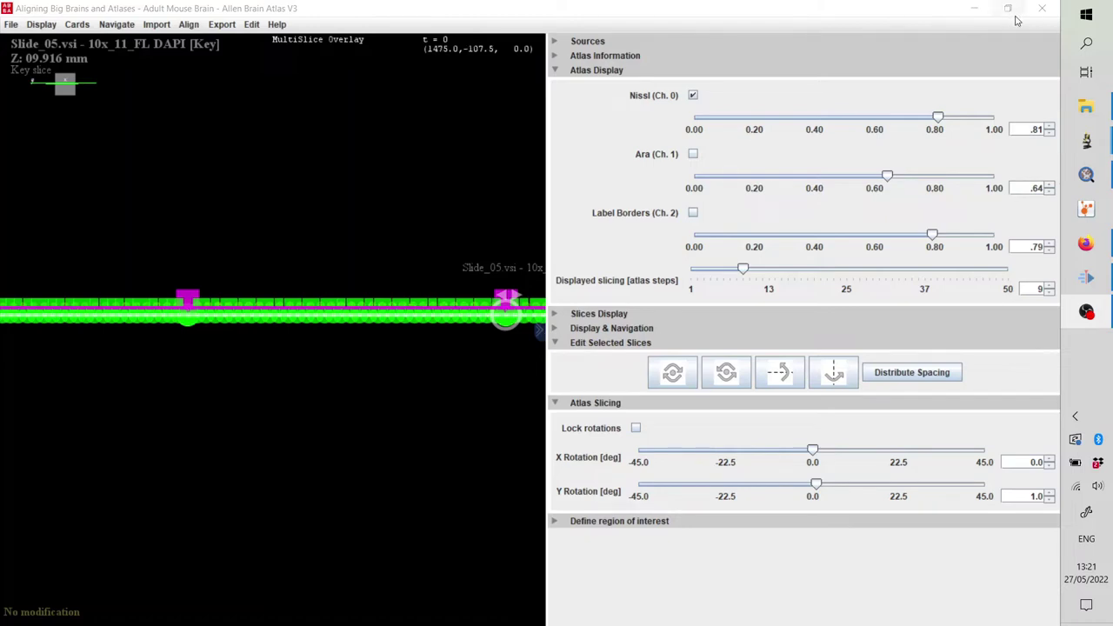
# - Exit ABBA, confirming the session close and memory clearing
pyautogui.click(1041, 12)
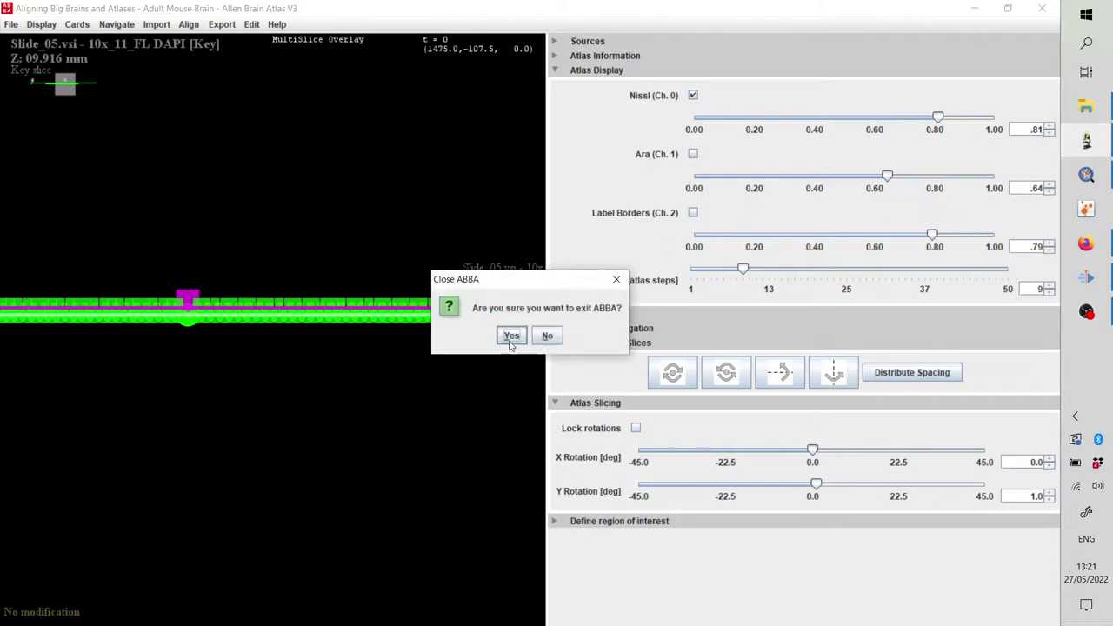
pyautogui.click(511, 340)
pyautogui.click(511, 342)
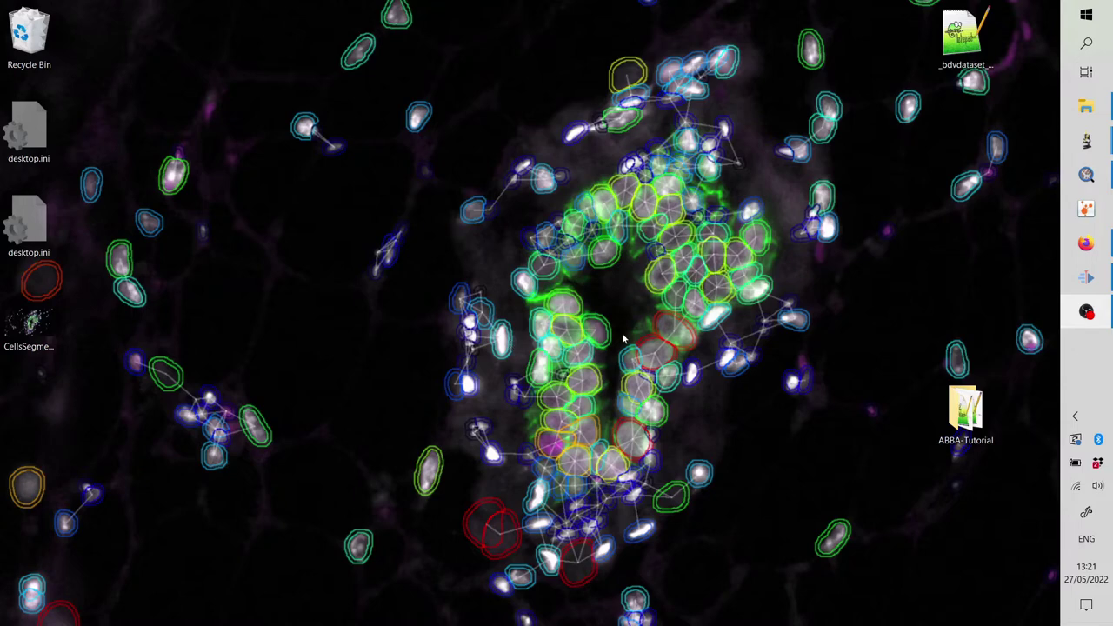
# - Relaunch ABBA via Fiji's 'abba' search and accept the Allen mouse brain atlas
pyautogui.moveTo(1101, 144)
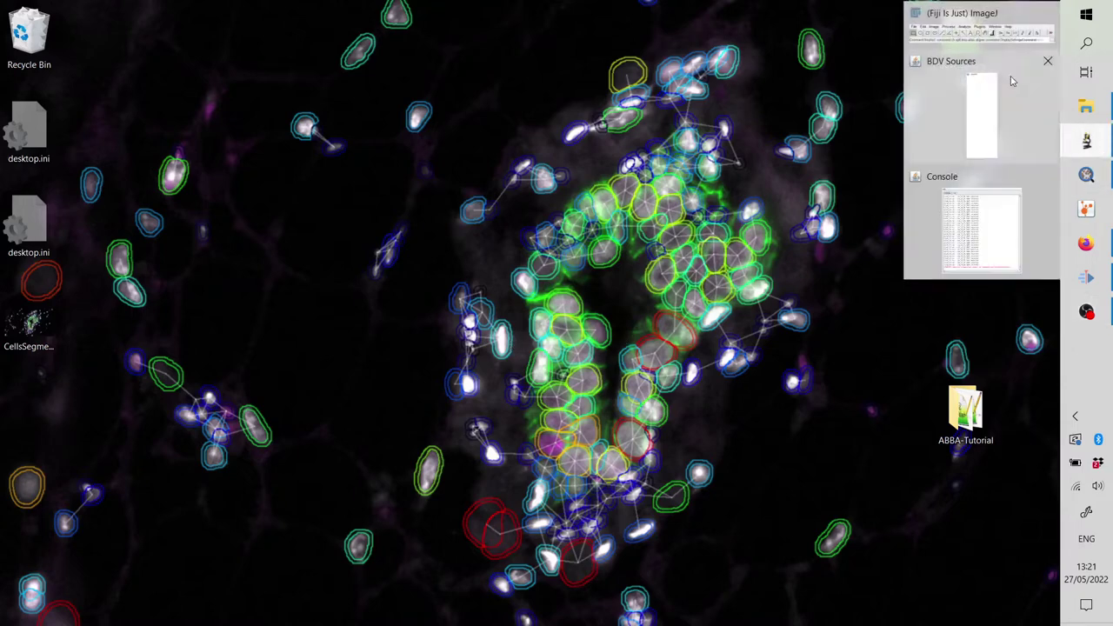
pyautogui.click(983, 33)
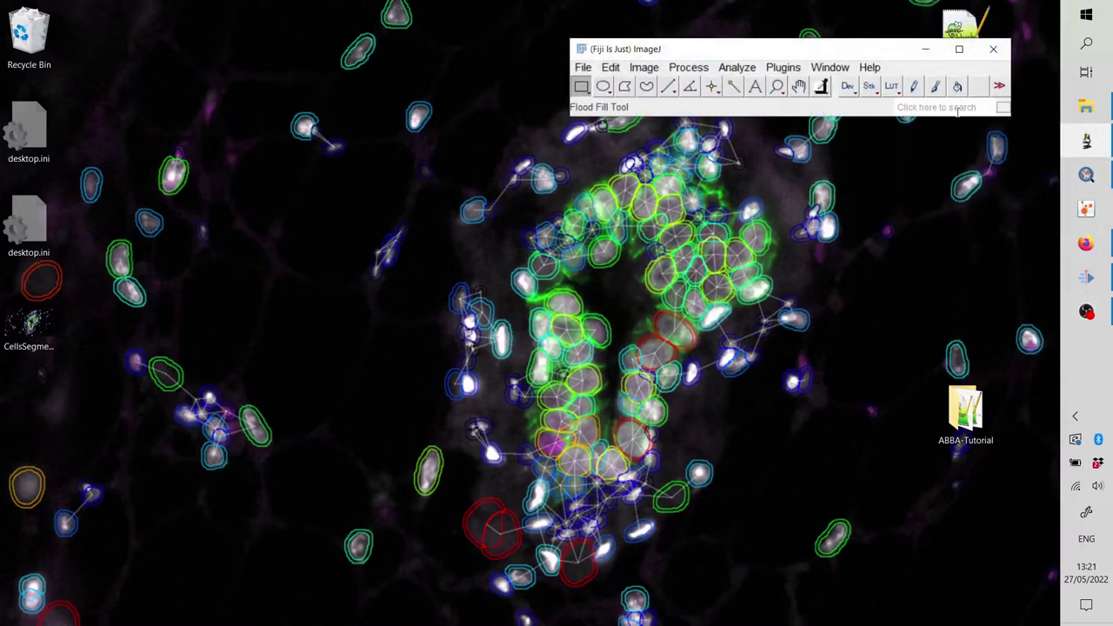
pyautogui.click(957, 109)
pyautogui.write('abba')
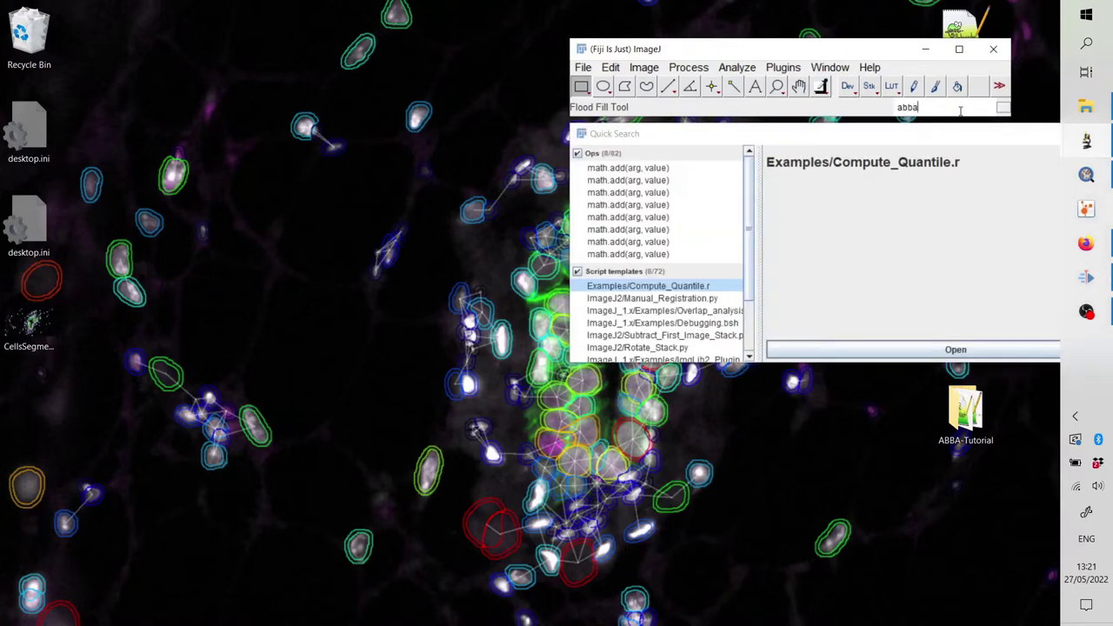
pyautogui.press('Return')
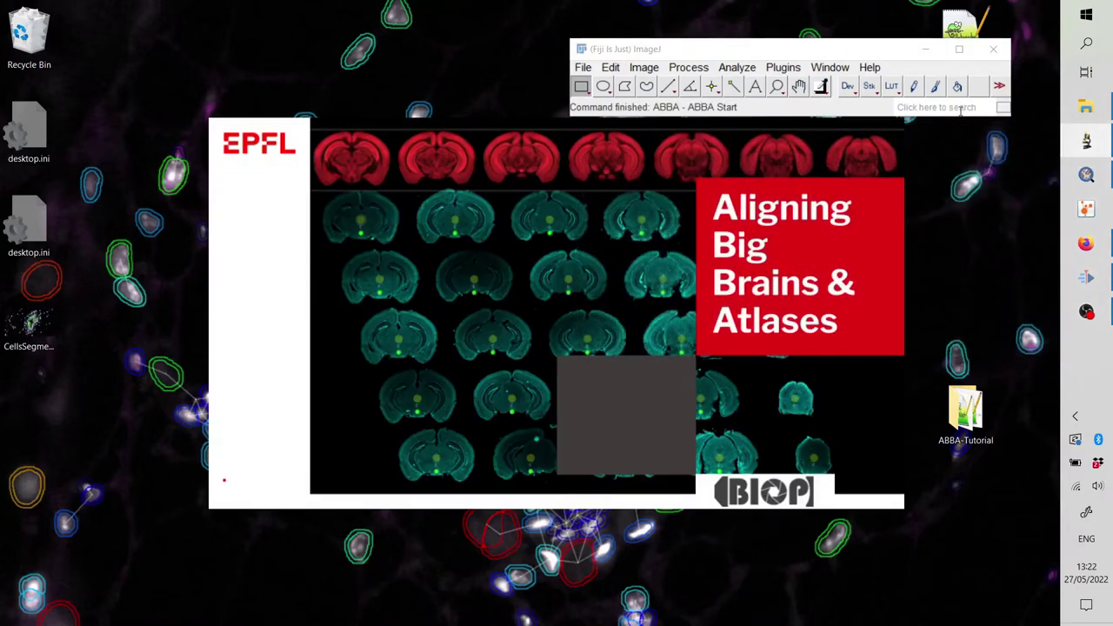
pyautogui.press('Return')
pyautogui.press('Return')
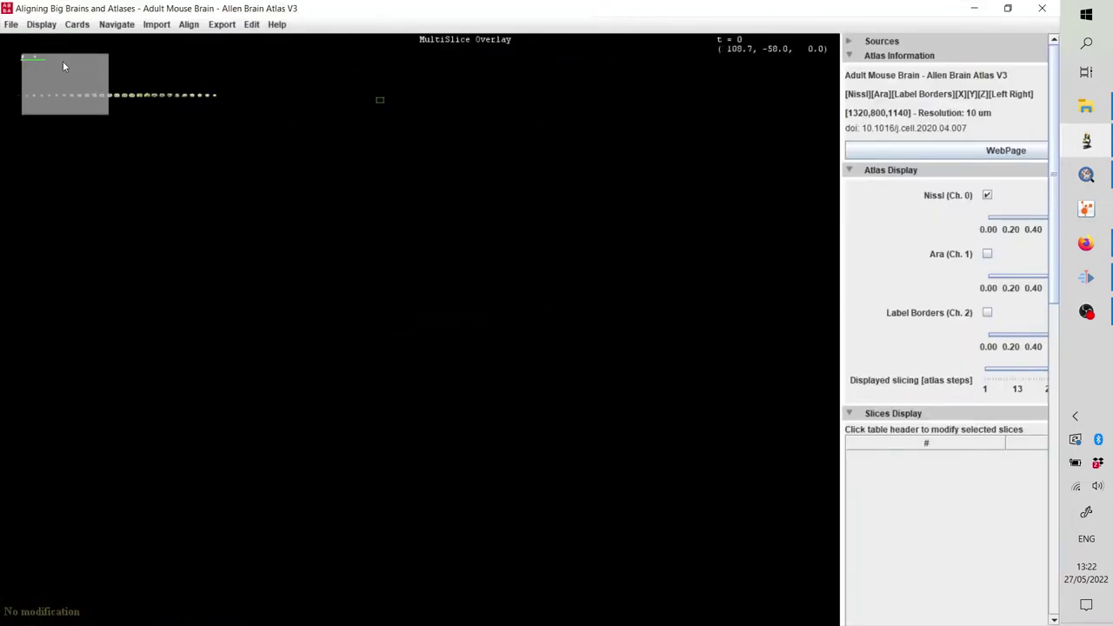
# - Load state_0.json with ABBA - Load State (+View) to restore the saved slices
pyautogui.click(10, 24)
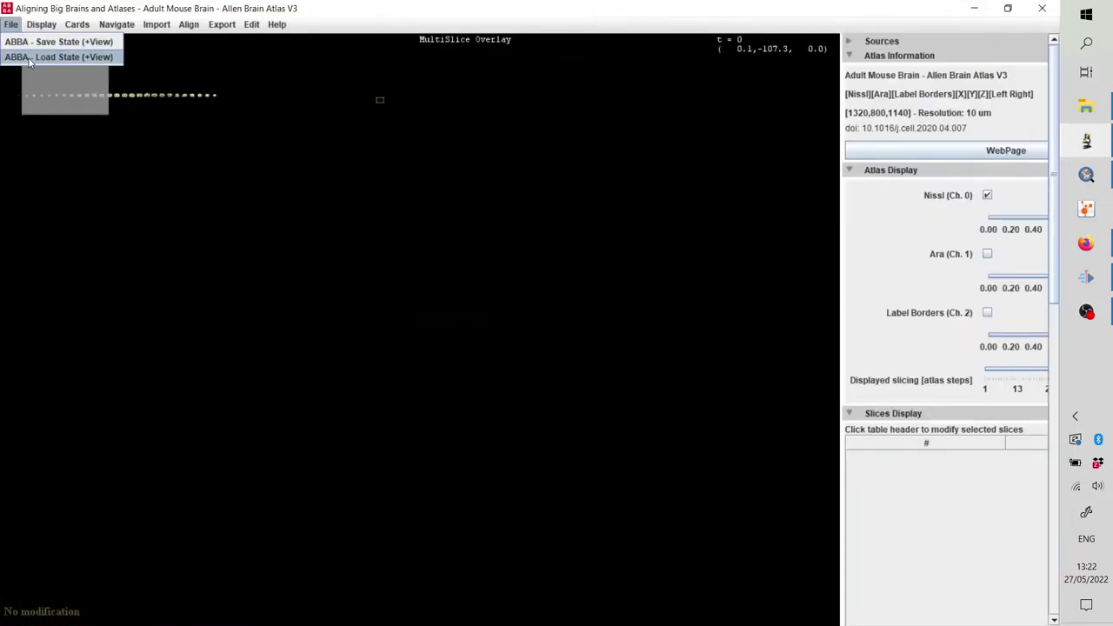
pyautogui.click(31, 56)
pyautogui.click(690, 96)
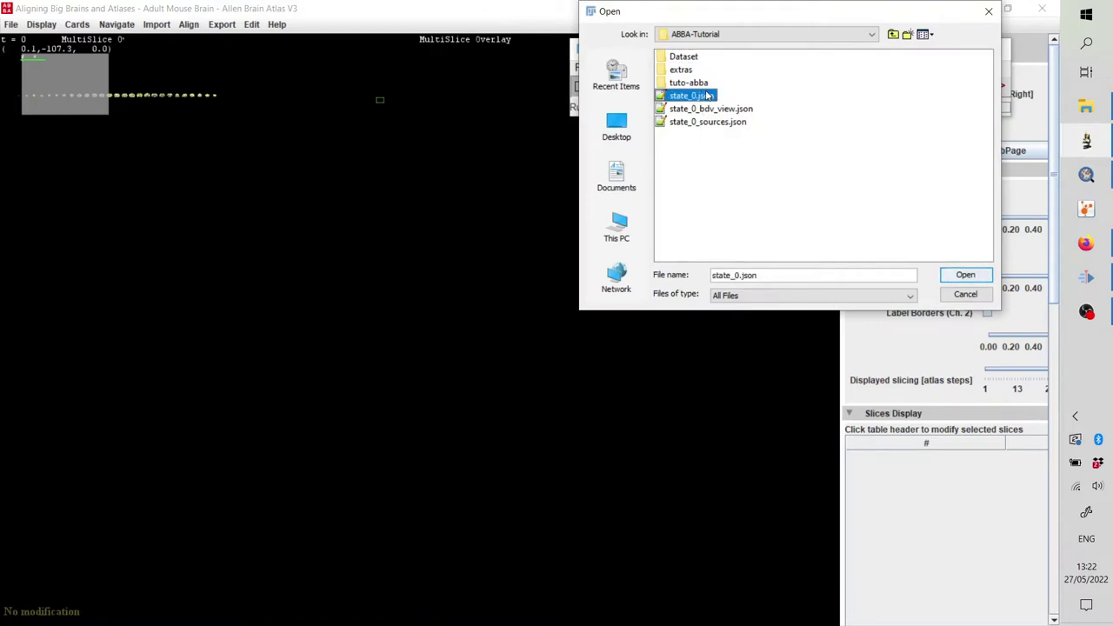
pyautogui.click(963, 275)
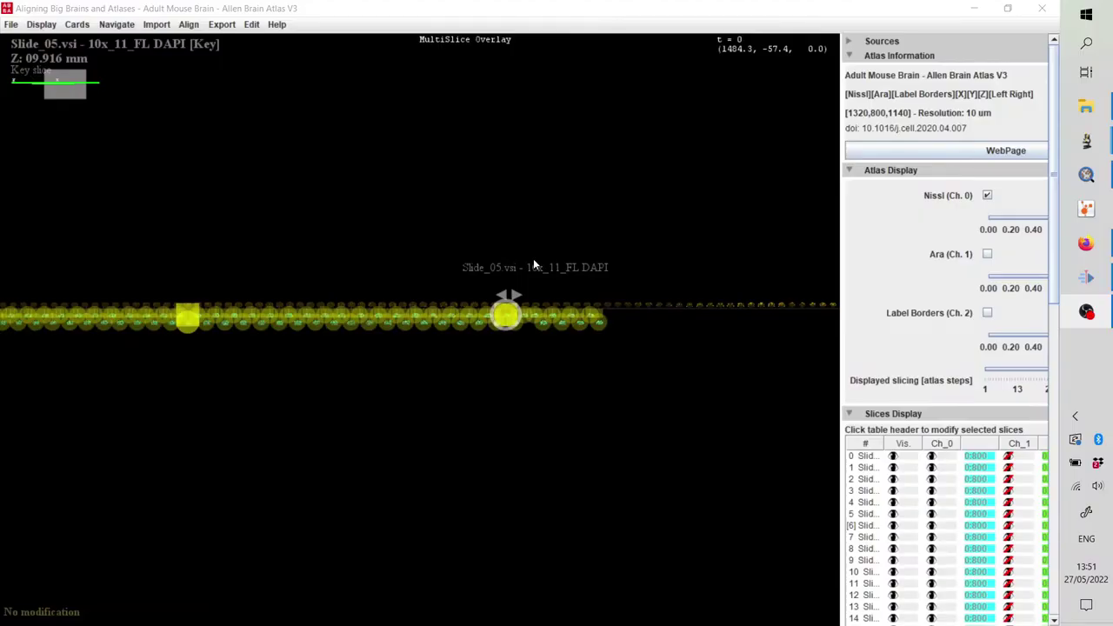
# - Collapse the atlas and slice display settings, widen the side panel, and switch to Review mode
pyautogui.click(851, 170)
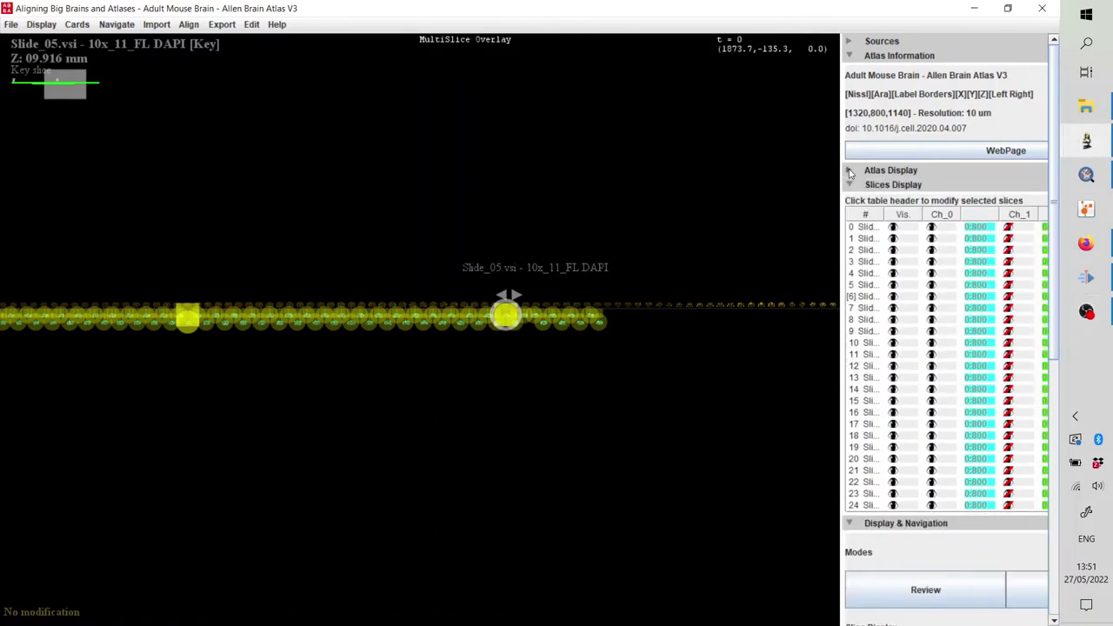
pyautogui.click(850, 185)
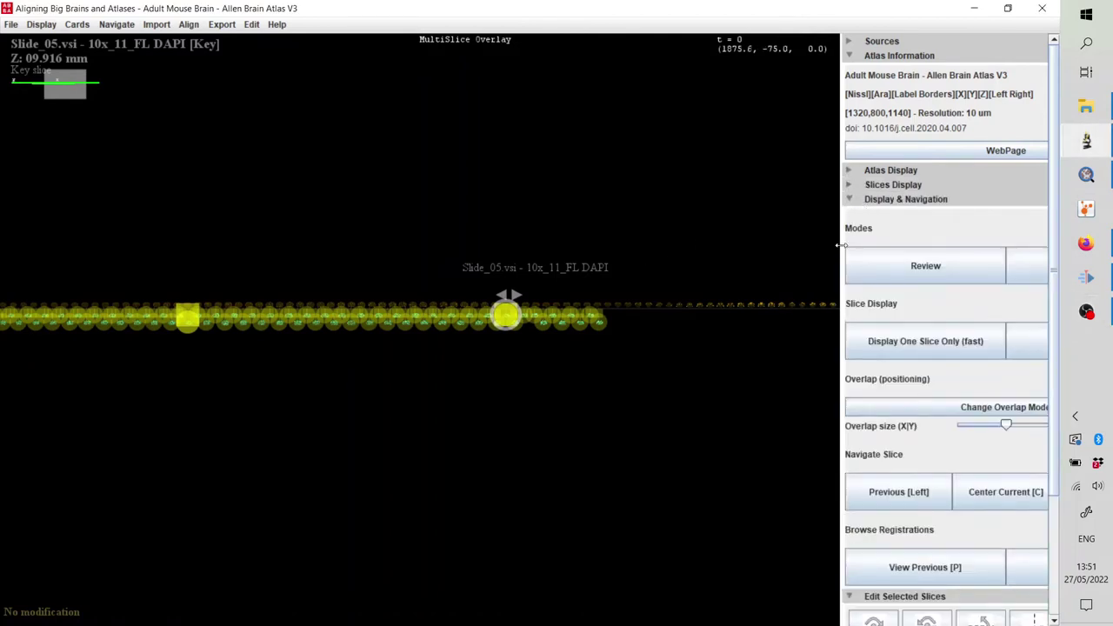
pyautogui.moveTo(841, 250); pyautogui.dragTo(705, 260)
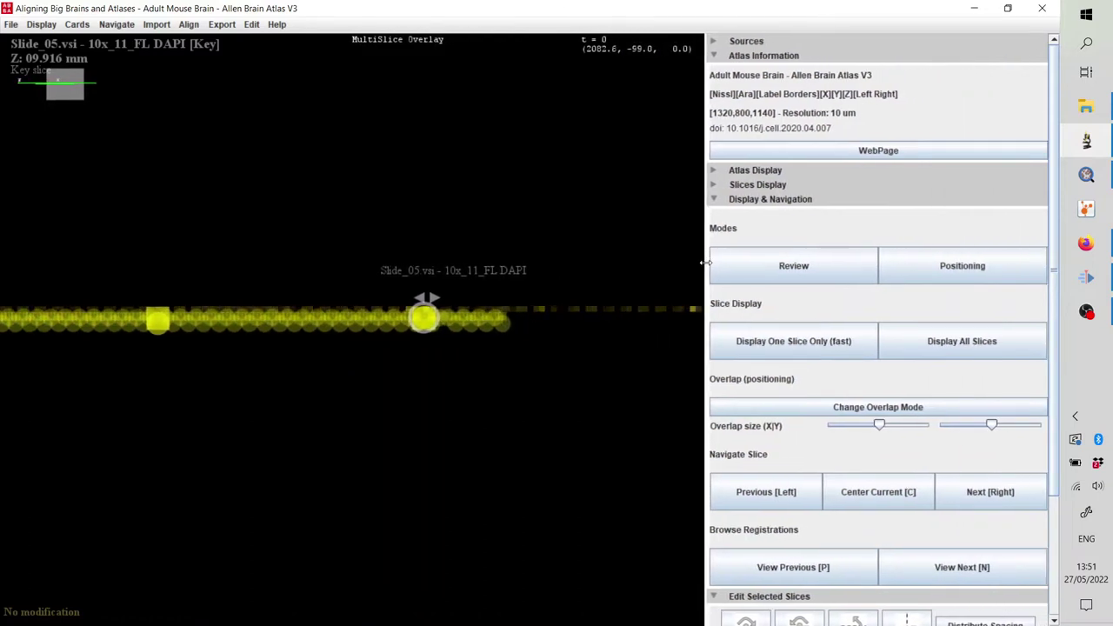
pyautogui.click(831, 276)
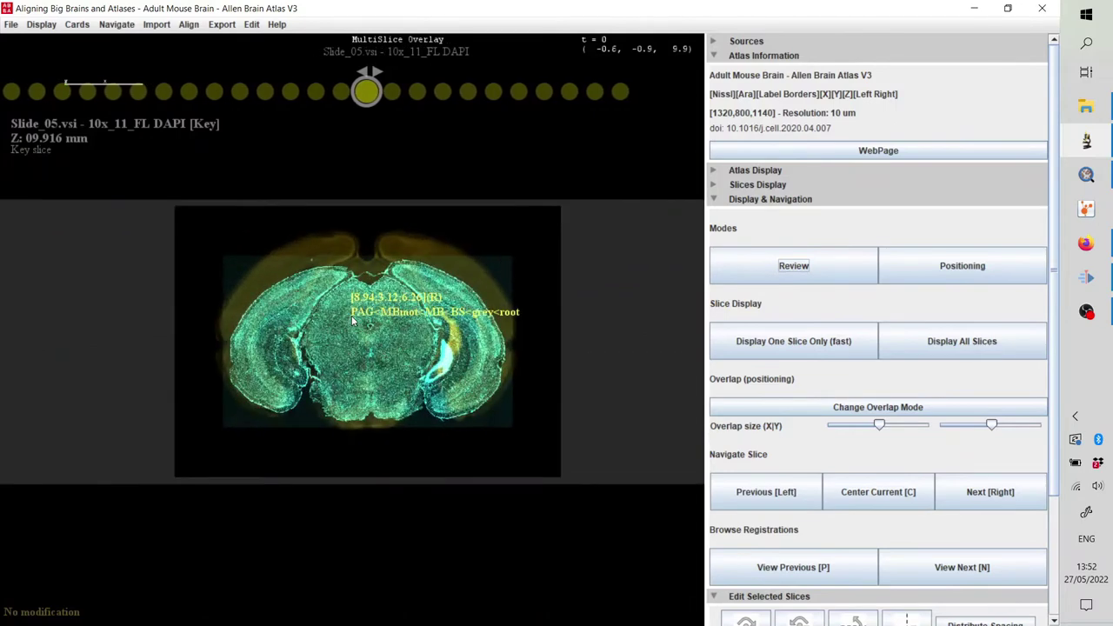
# - Zoom in and step through the first few slices, then jump back to the first slice
pyautogui.scroll(2, 353, 322)
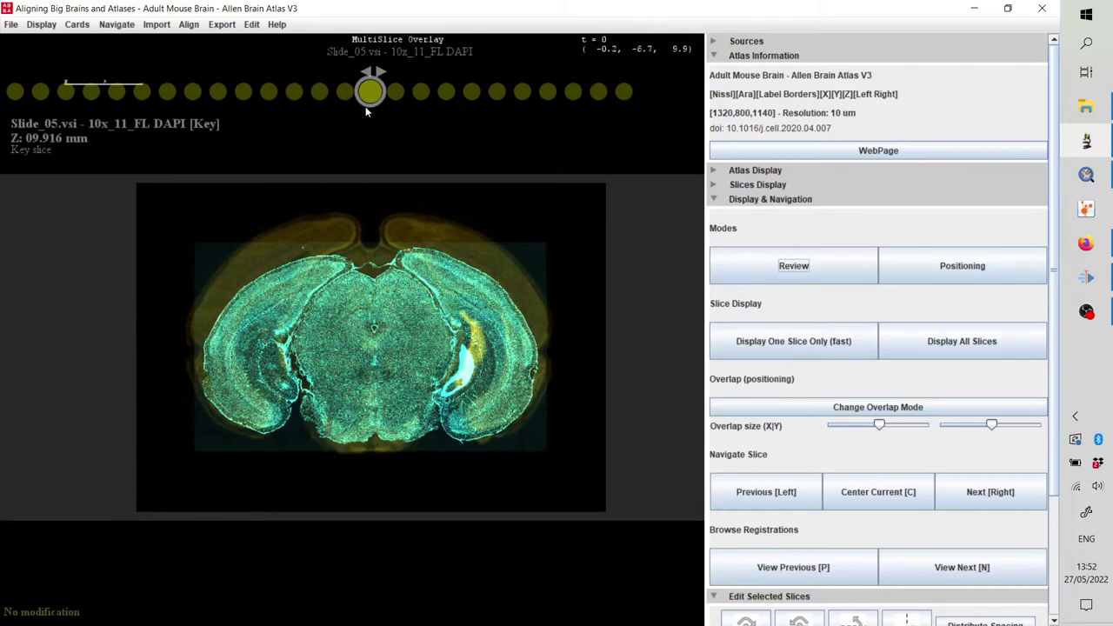
pyautogui.click(376, 160)
pyautogui.press('c')
pyautogui.press('Right')
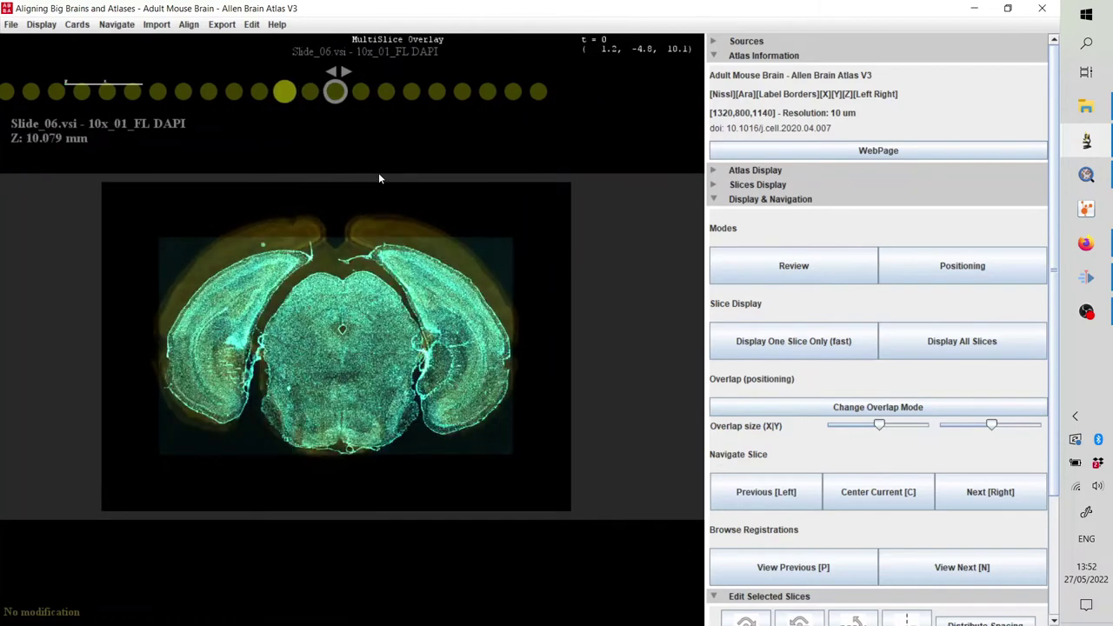
pyautogui.press('Right')
pyautogui.press('Right')
pyautogui.press('Right')
pyautogui.press('Right')
pyautogui.press('Right')
pyautogui.press('Right')
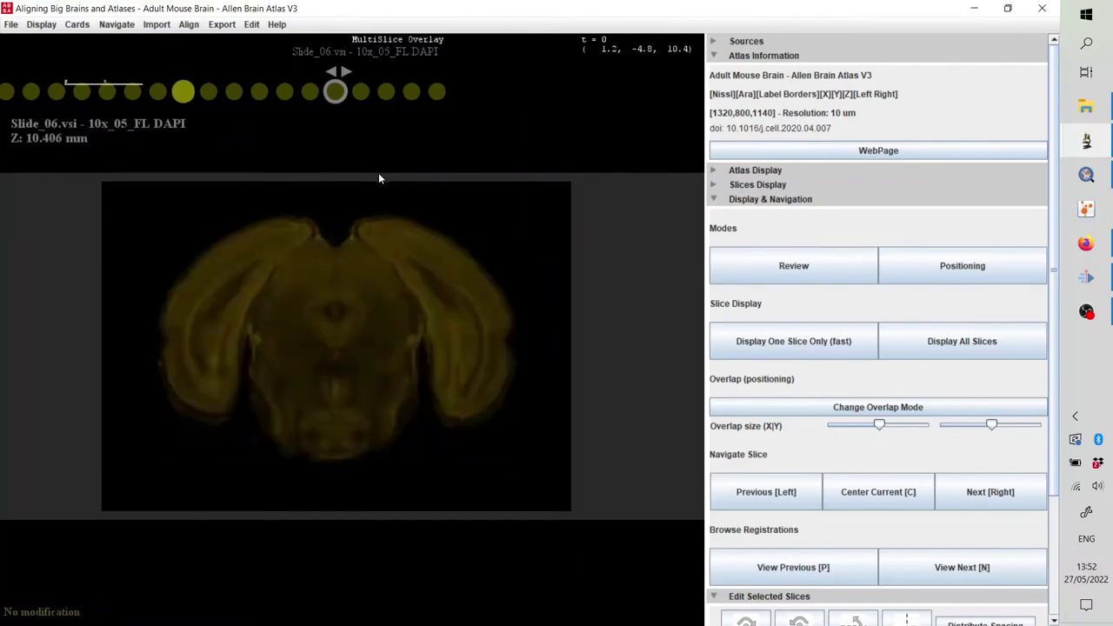
pyautogui.press('Home')
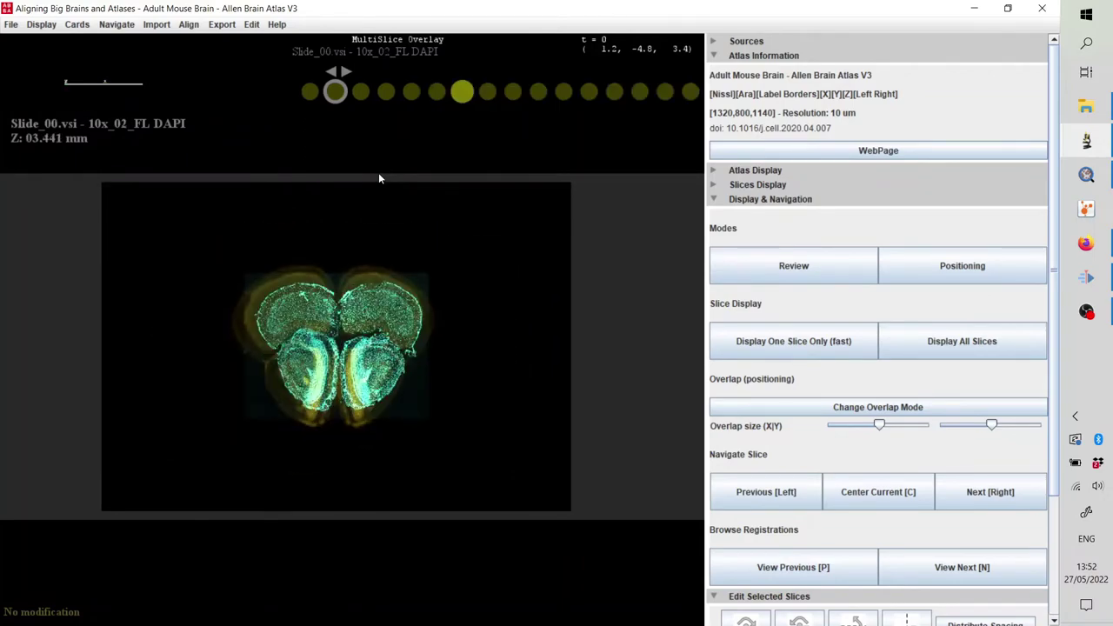
# - Advance through the sections to Slide_05 10x_04 and open the registration methods list
pyautogui.press('Right')
pyautogui.press('Right')
pyautogui.press('Right')
pyautogui.press('Right')
pyautogui.press('Right')
pyautogui.press('Right')
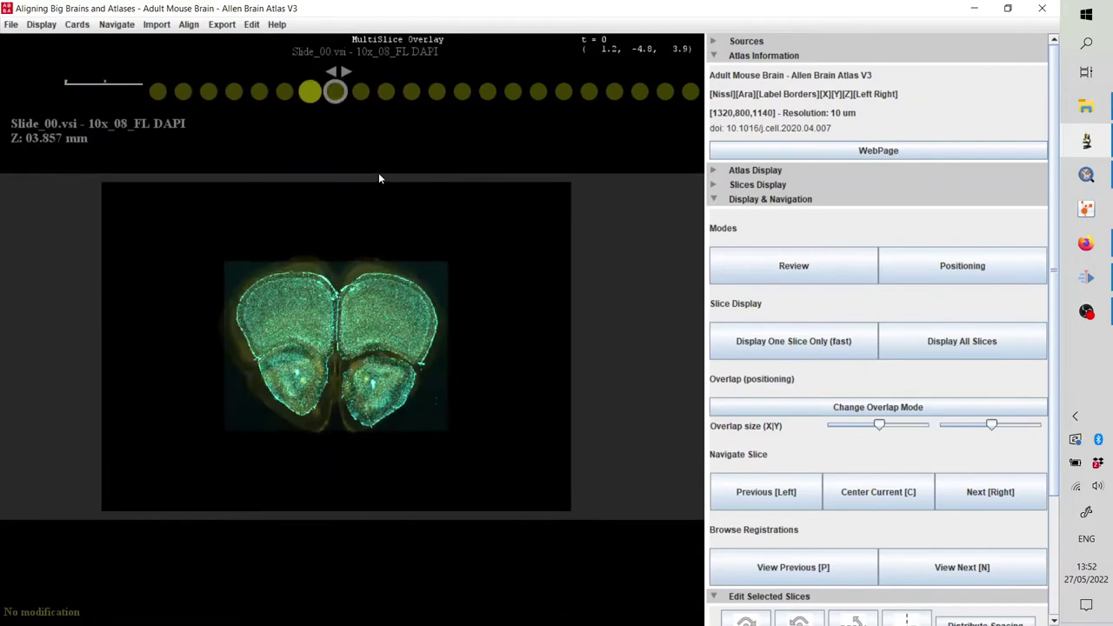
pyautogui.press('Right')
pyautogui.press('Right')
pyautogui.press('Right')
pyautogui.press('Right')
pyautogui.press('Right')
pyautogui.press('Right')
pyautogui.press('Right')
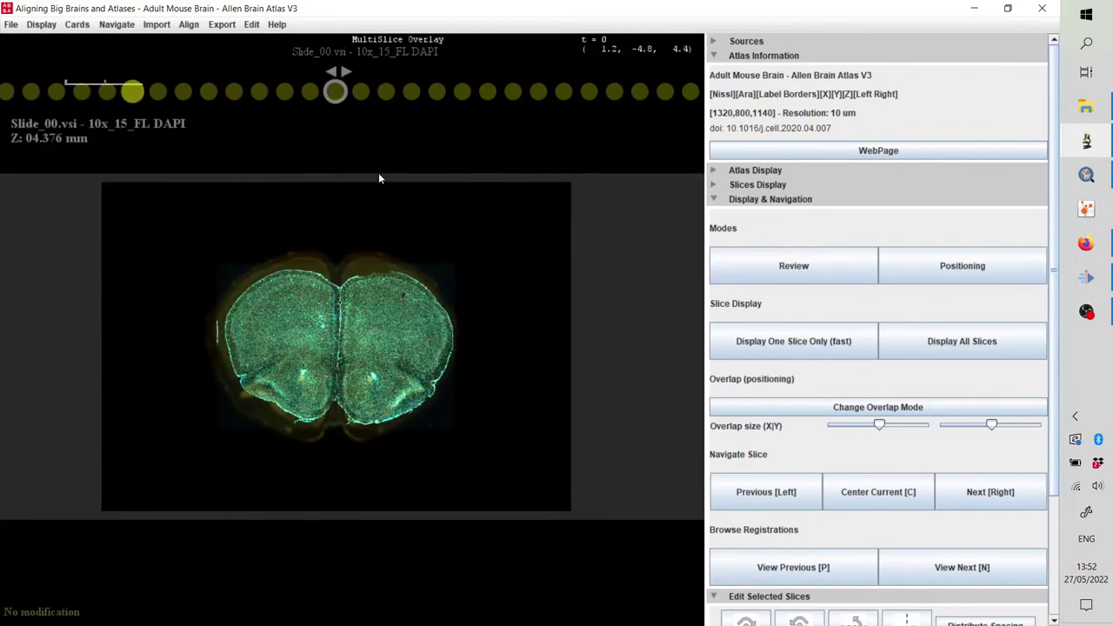
pyautogui.press('Right')
pyautogui.press('Right')
pyautogui.press('Right')
pyautogui.press('Right')
pyautogui.press('Right')
pyautogui.press('Right')
pyautogui.press('Right')
pyautogui.press('Right')
pyautogui.press('Right')
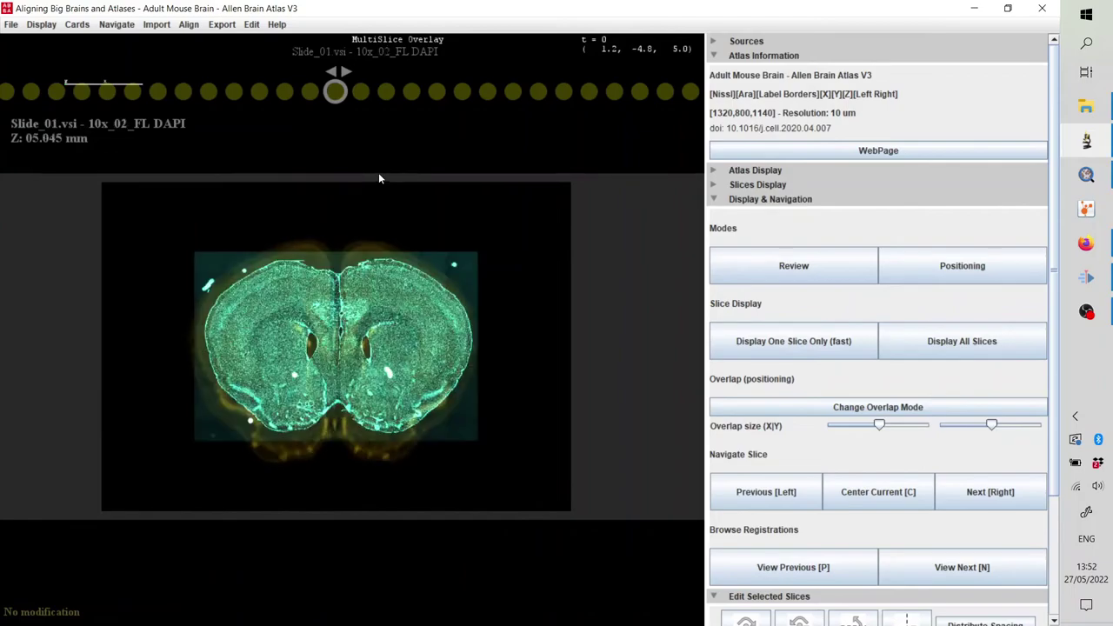
pyautogui.press('Right')
pyautogui.press('Right')
pyautogui.press('Right')
pyautogui.press('Right')
pyautogui.press('Right')
pyautogui.press('Right')
pyautogui.press('Right')
pyautogui.press('Right')
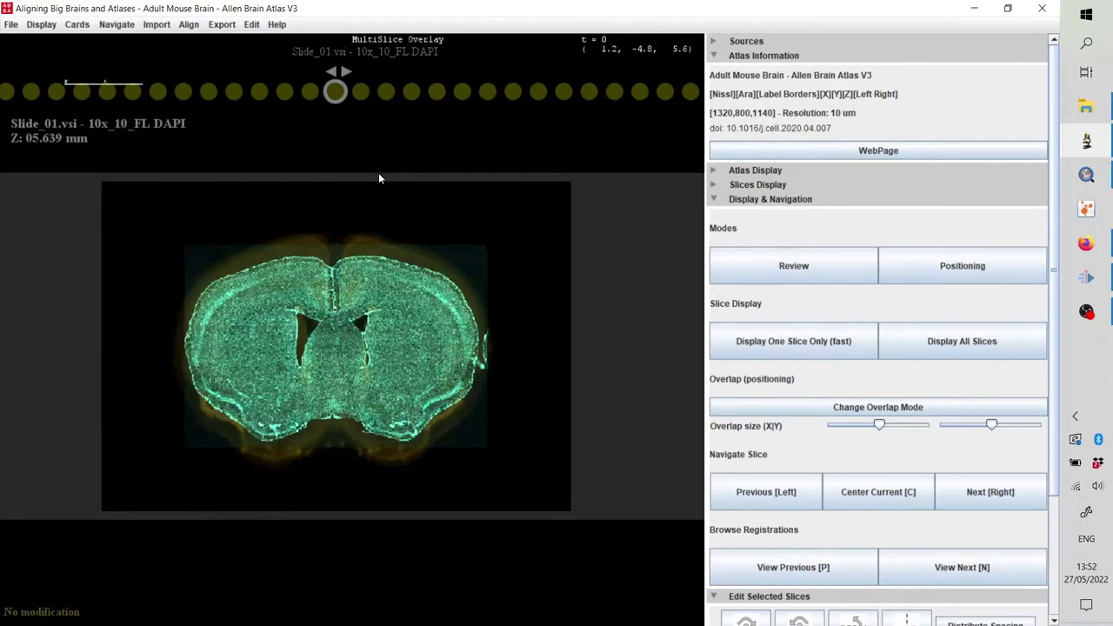
pyautogui.press('Right')
pyautogui.press('Right')
pyautogui.press('Right')
pyautogui.press('Right')
pyautogui.press('Right')
pyautogui.press('Right')
pyautogui.press('Right')
pyautogui.press('Right')
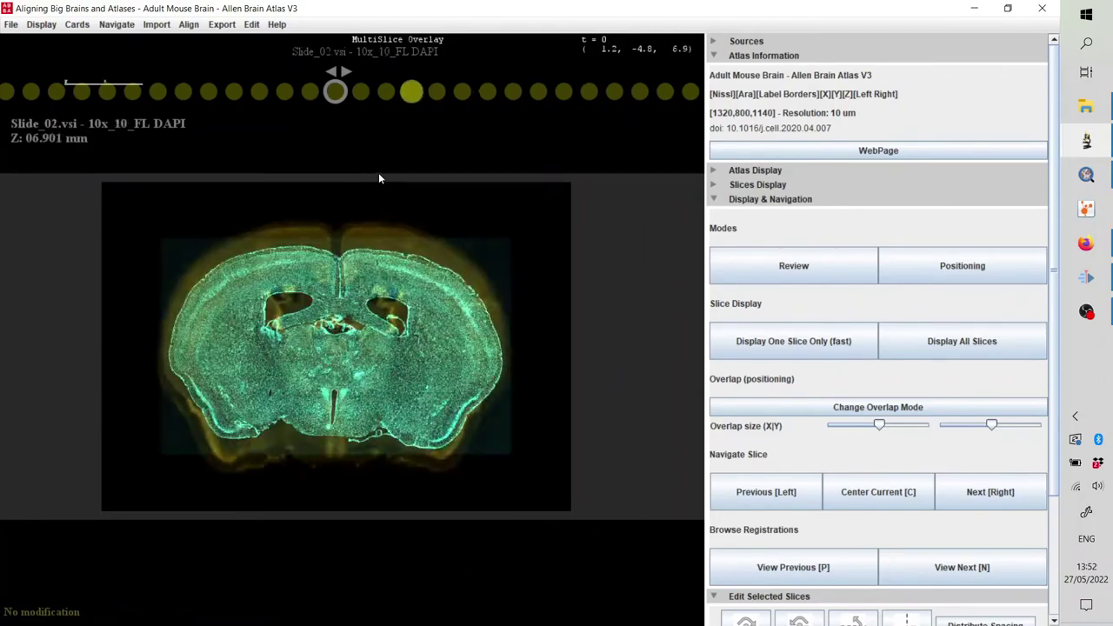
pyautogui.press('Right')
pyautogui.press('Right')
pyautogui.press('Right')
pyautogui.press('Right')
pyautogui.press('Right')
pyautogui.press('Right')
pyautogui.press('Right')
pyautogui.press('Right')
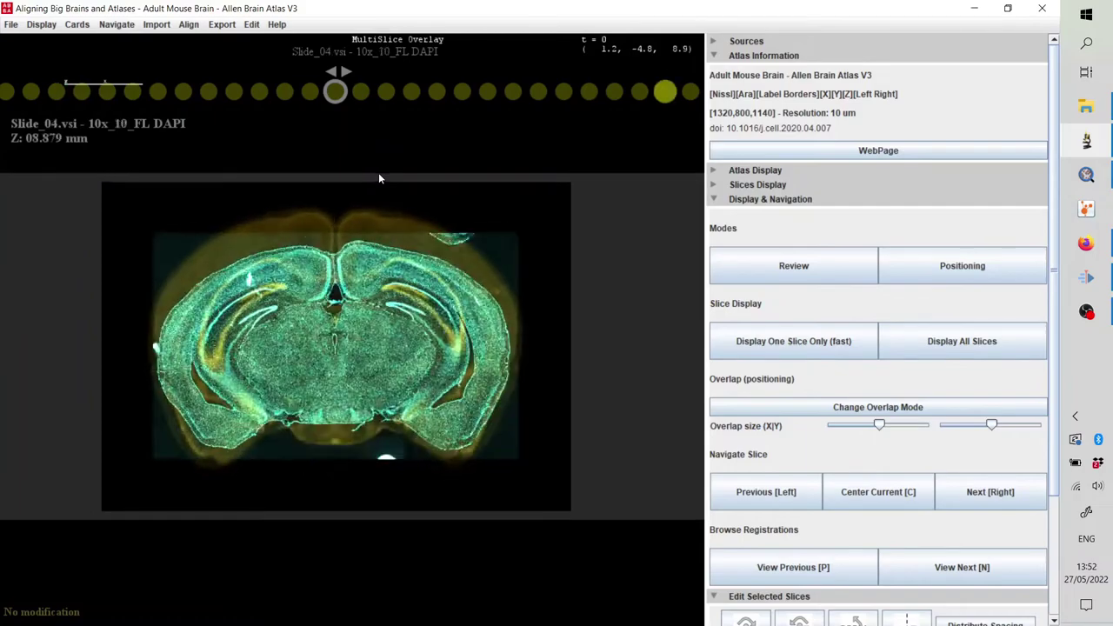
pyautogui.press('Right')
pyautogui.press('Right')
pyautogui.press('Right')
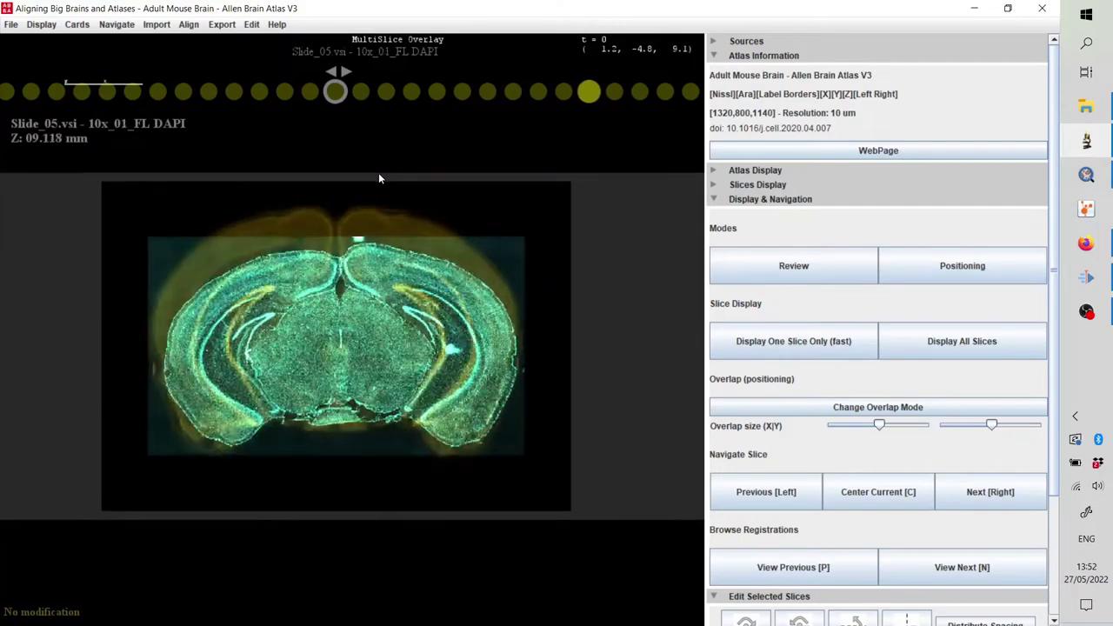
pyautogui.press('Left')
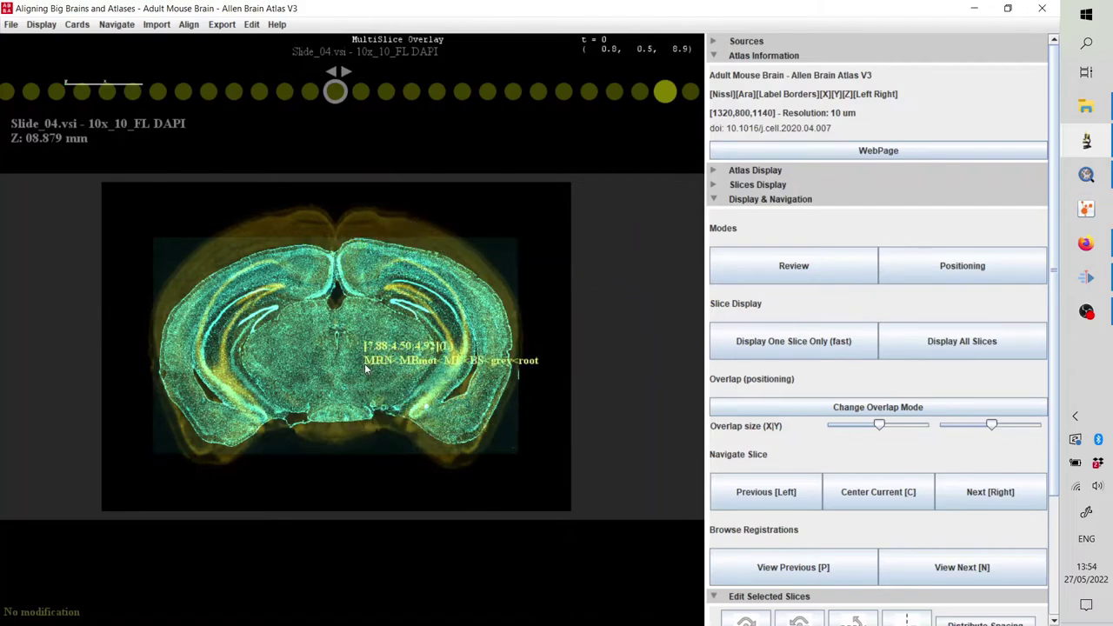
pyautogui.press('Right')
pyautogui.press('Right')
pyautogui.press('Right')
pyautogui.press('Right')
pyautogui.press('Right')
pyautogui.press('Right')
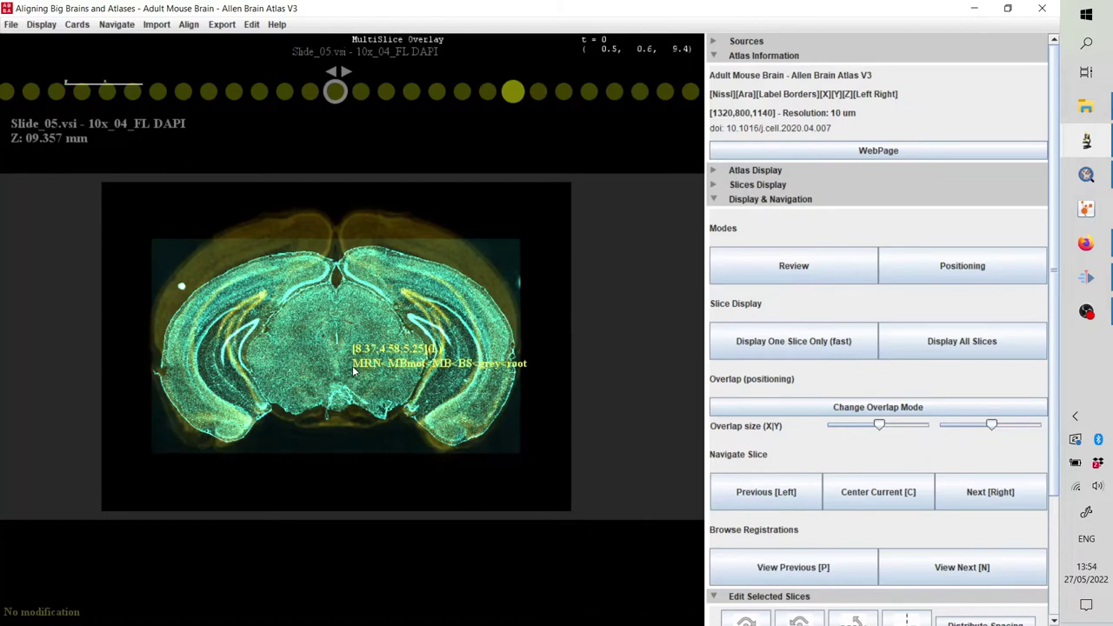
pyautogui.click(189, 26)
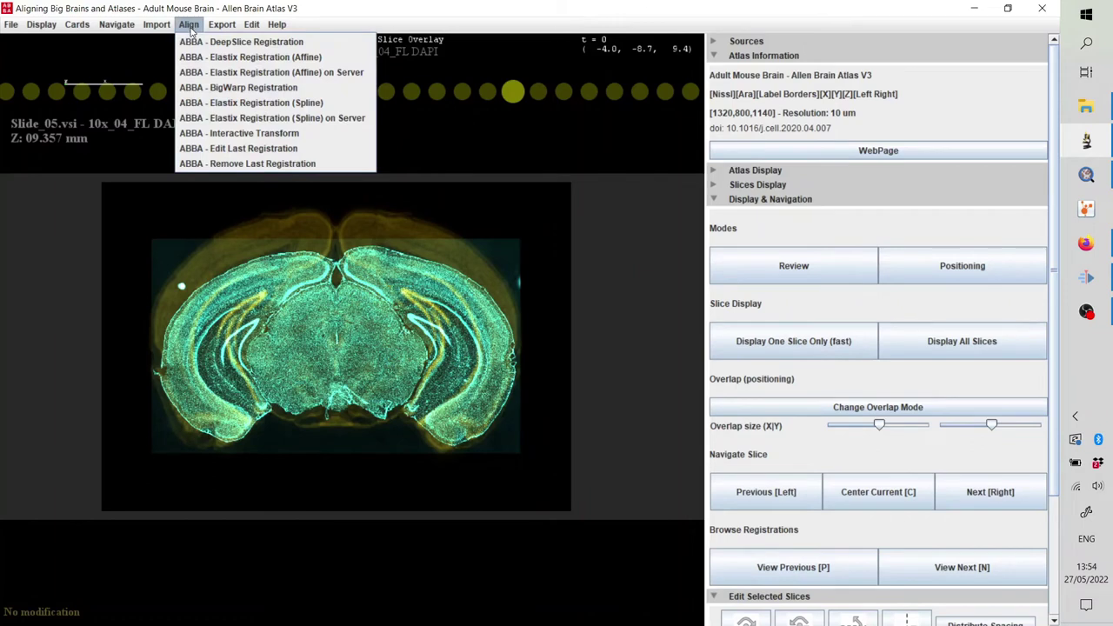
# - Close the registration list, select all slices with Ctrl+A, and reopen the Align menu
pyautogui.click(225, 135)
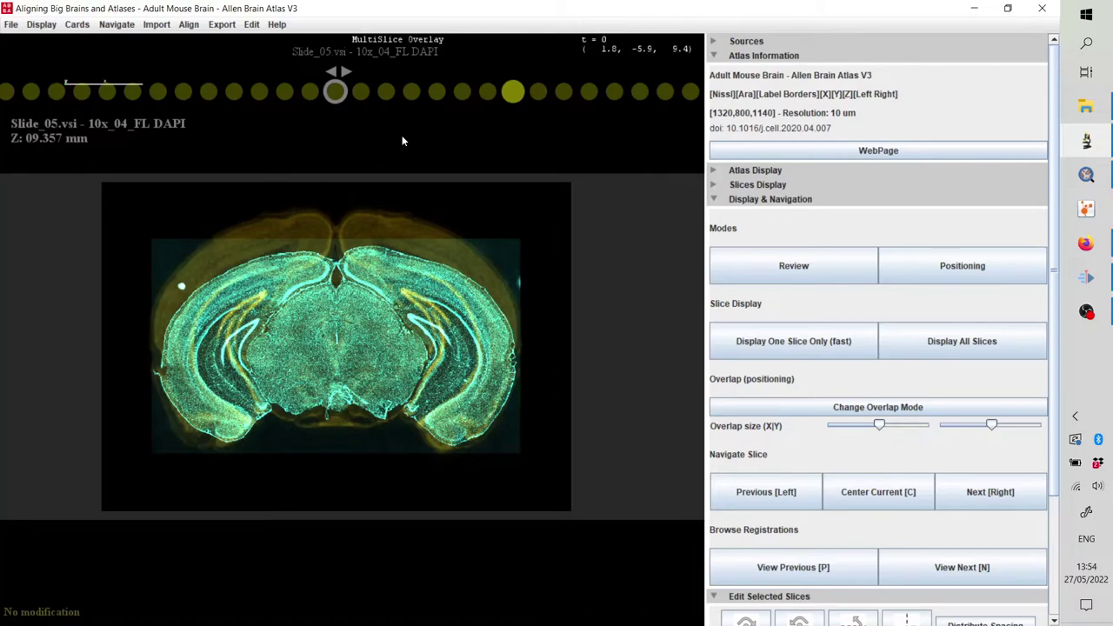
pyautogui.hotkey('ctrl', 'a')
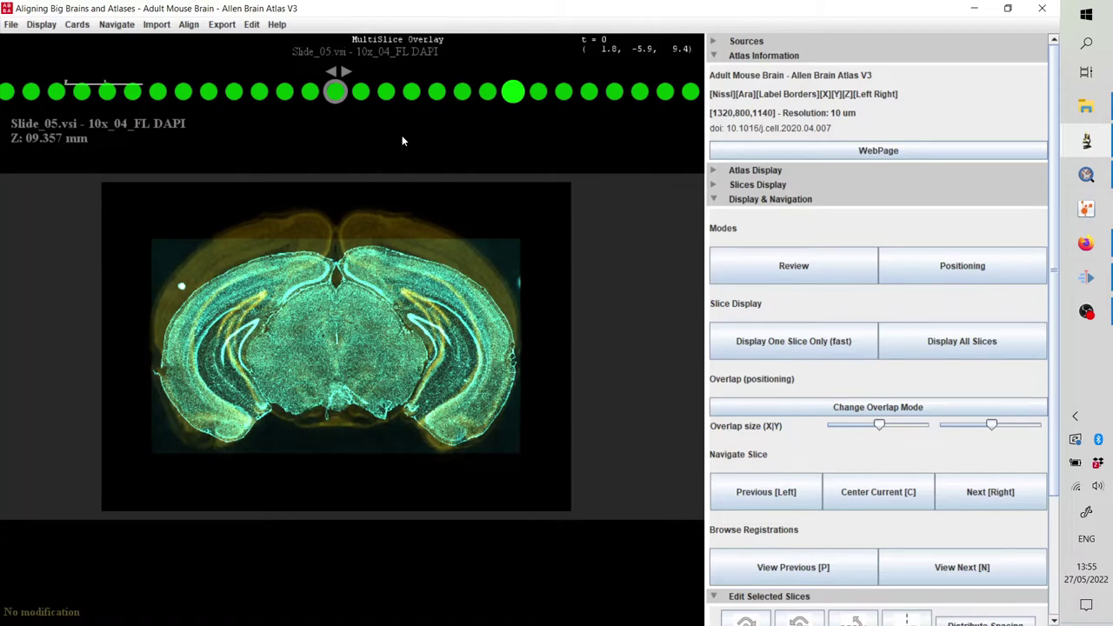
pyautogui.click(189, 24)
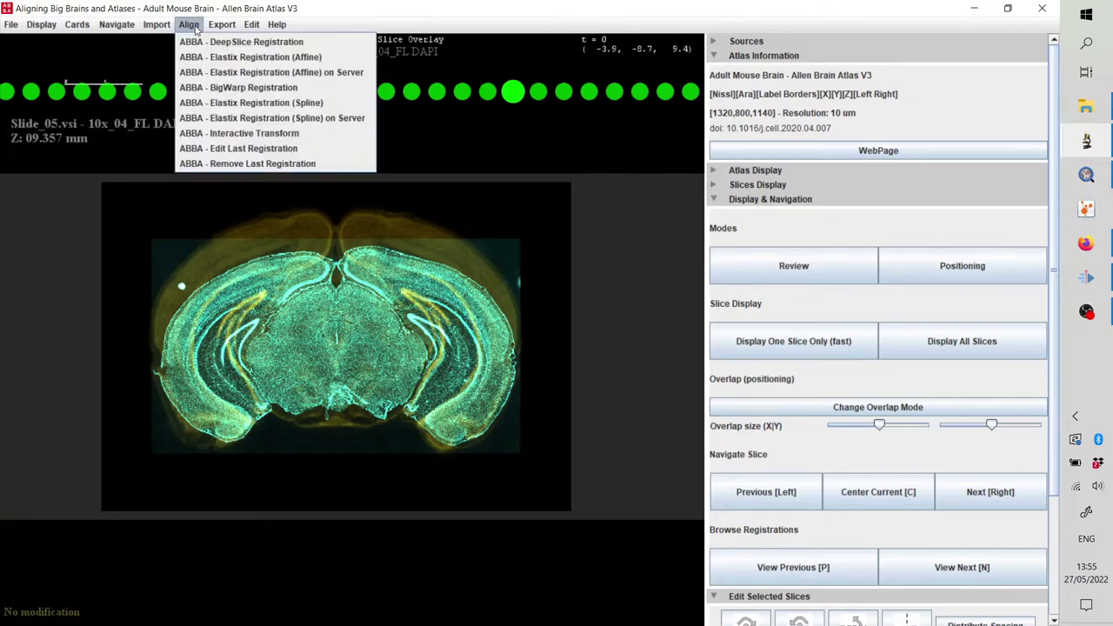
# - Open Interactive Transform, try Scale X and rotation, then restore the initial settings
pyautogui.click(226, 135)
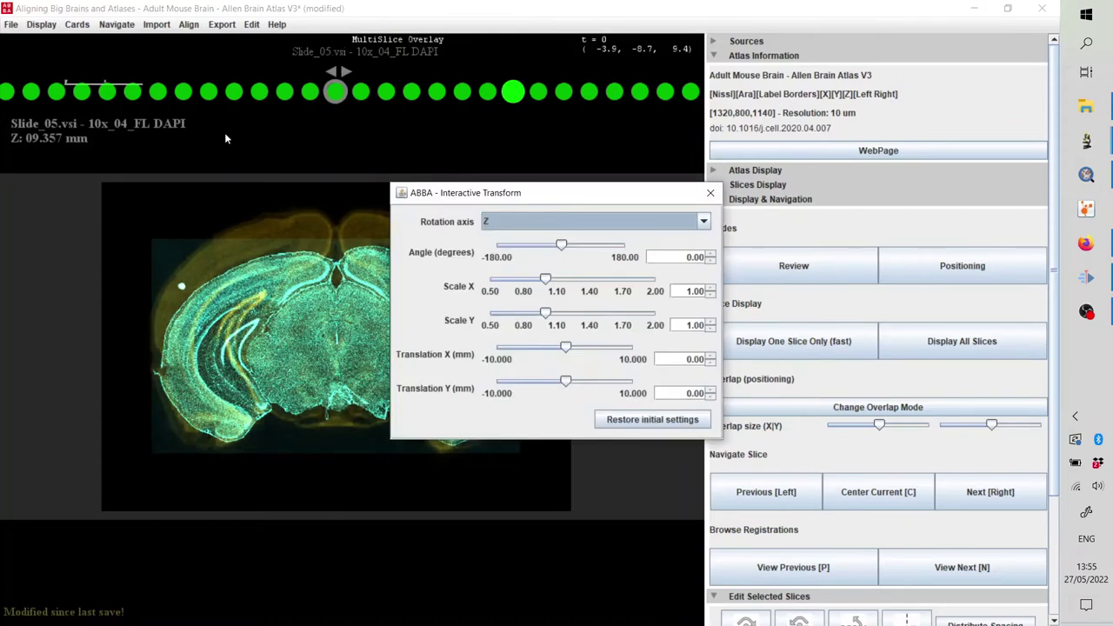
pyautogui.moveTo(546, 198); pyautogui.dragTo(789, 196)
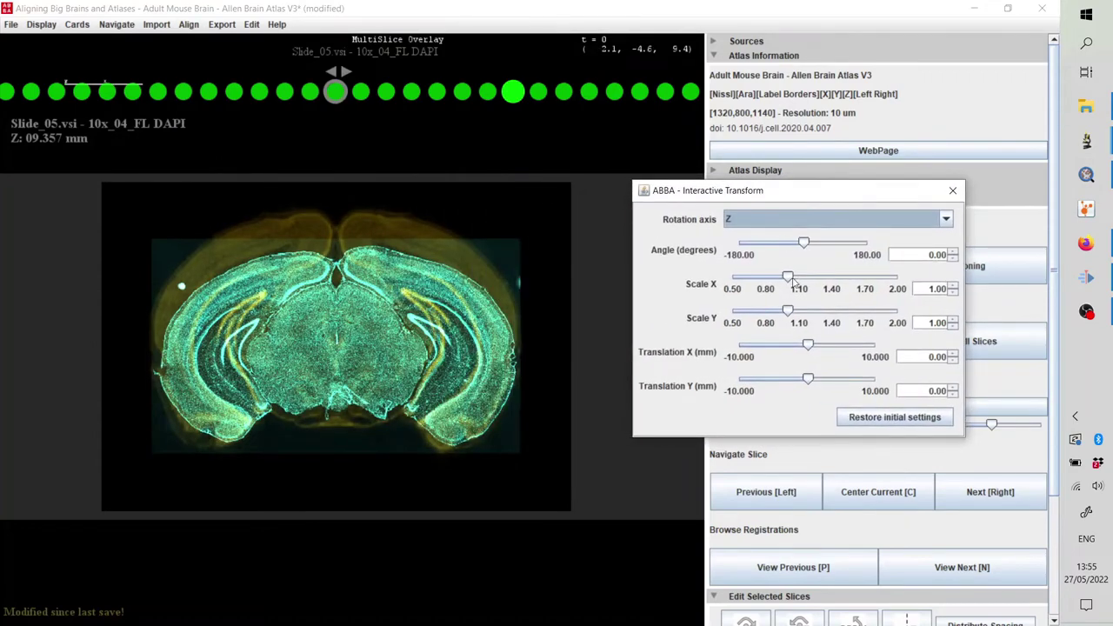
pyautogui.moveTo(788, 277); pyautogui.dragTo(792, 378)
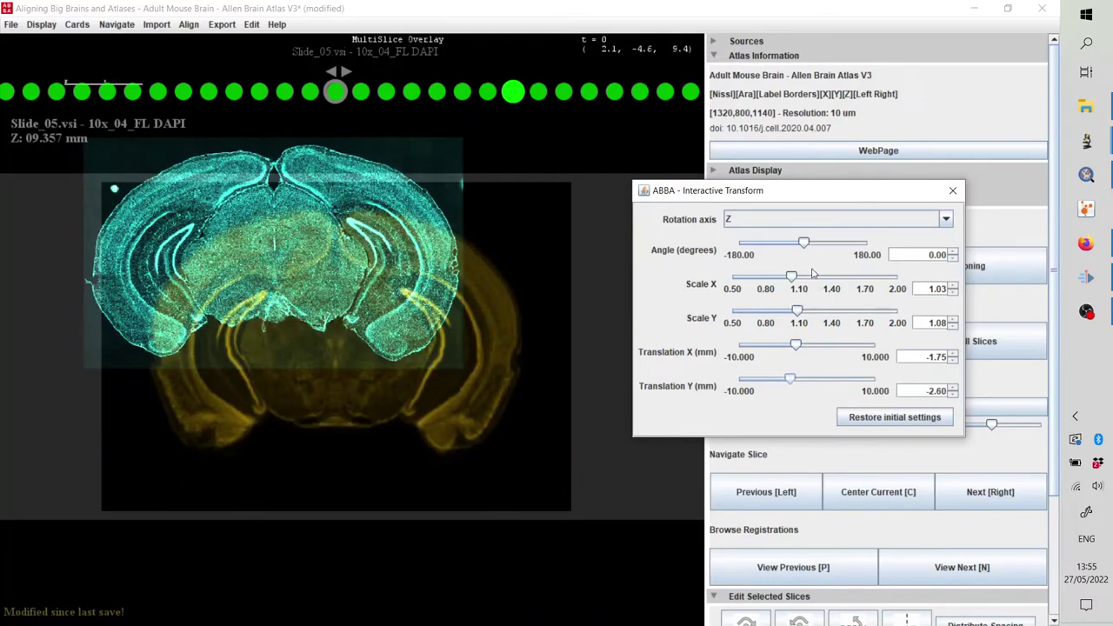
pyautogui.moveTo(804, 243); pyautogui.dragTo(820, 278)
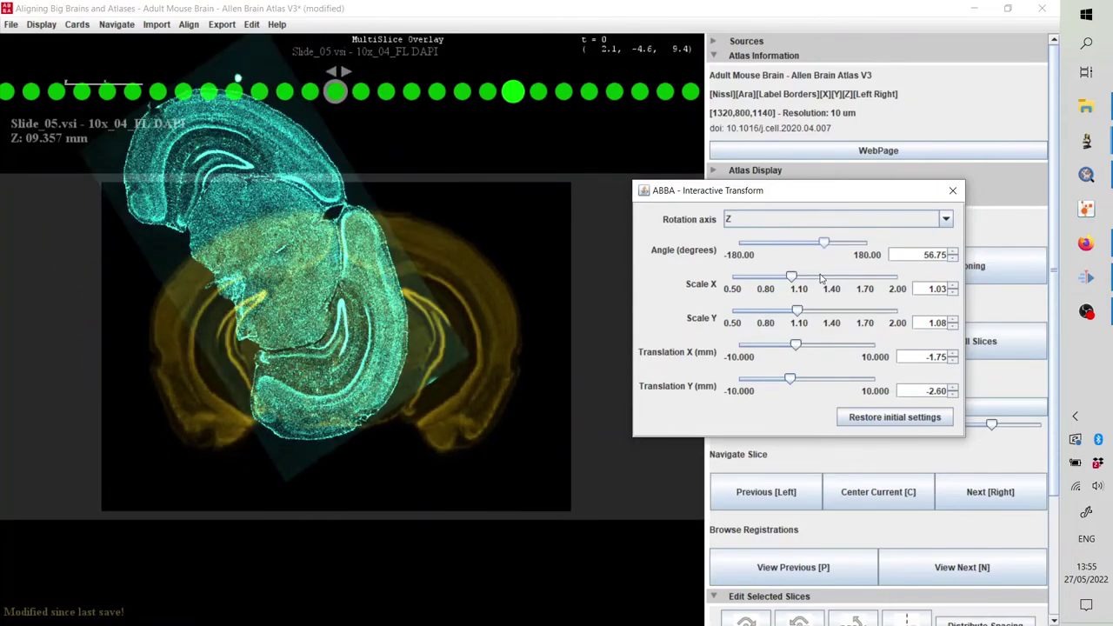
pyautogui.click(882, 418)
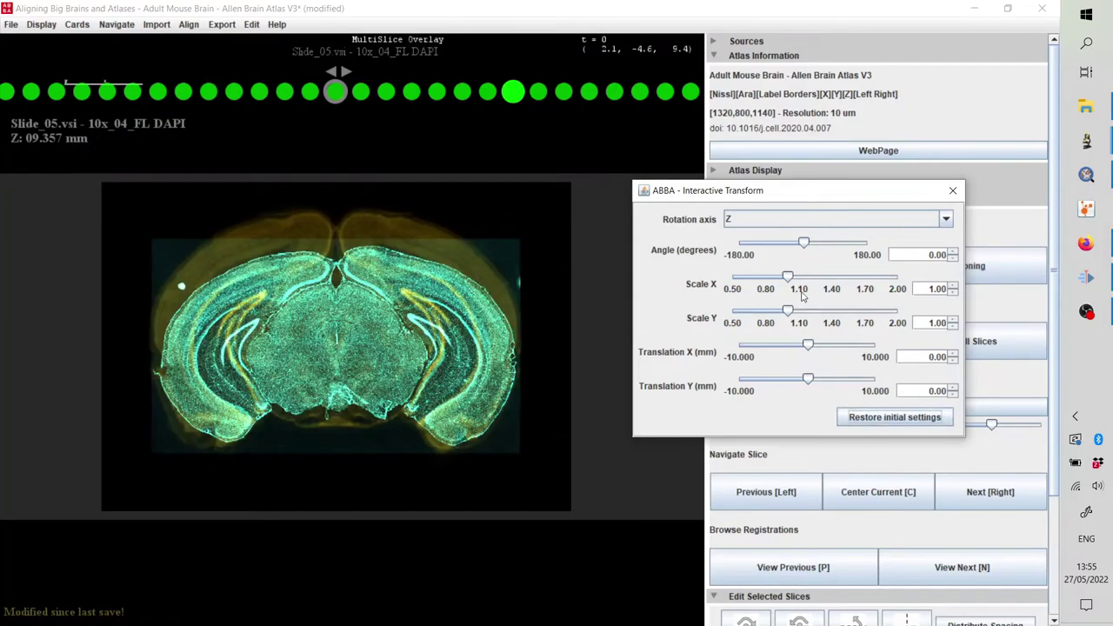
# - Set Scale Y to 1.21 and Translation Y to -0.50 mm, then close the dialog
pyautogui.moveTo(789, 318)
pyautogui.mouseDown()
pyautogui.moveTo(821, 319)
pyautogui.moveTo(810, 319)
pyautogui.mouseUp()
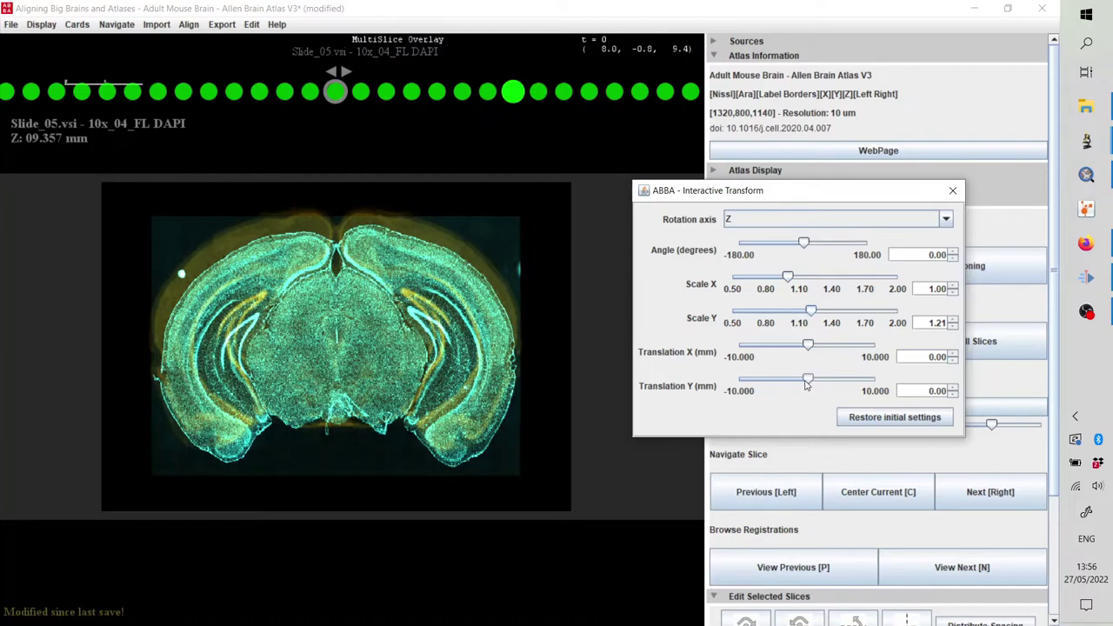
pyautogui.moveTo(806, 385); pyautogui.dragTo(804, 385)
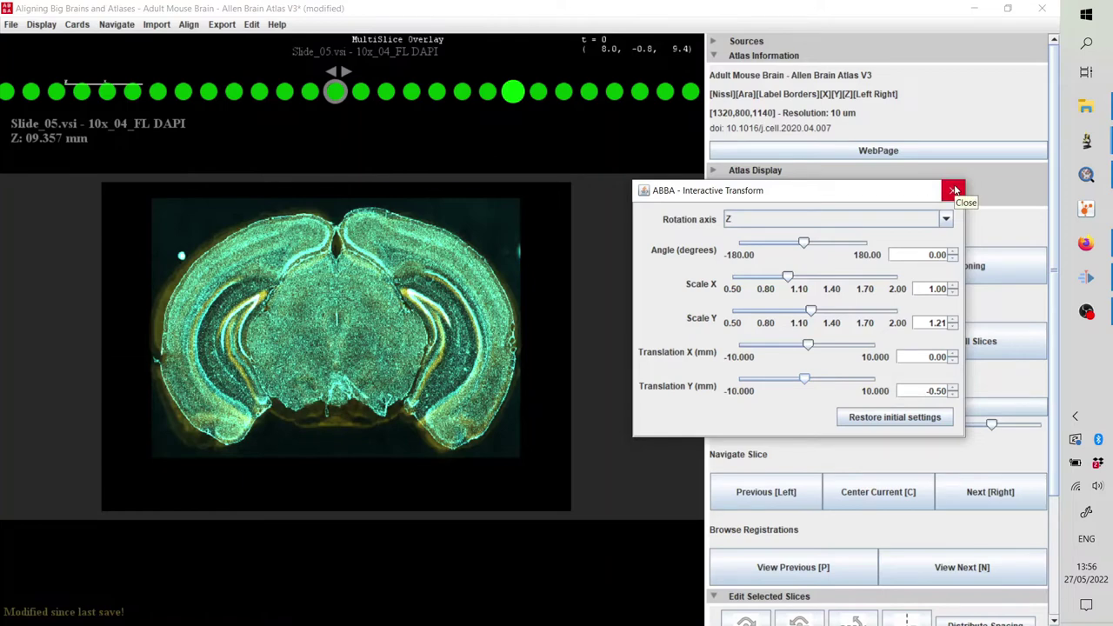
pyautogui.click(954, 190)
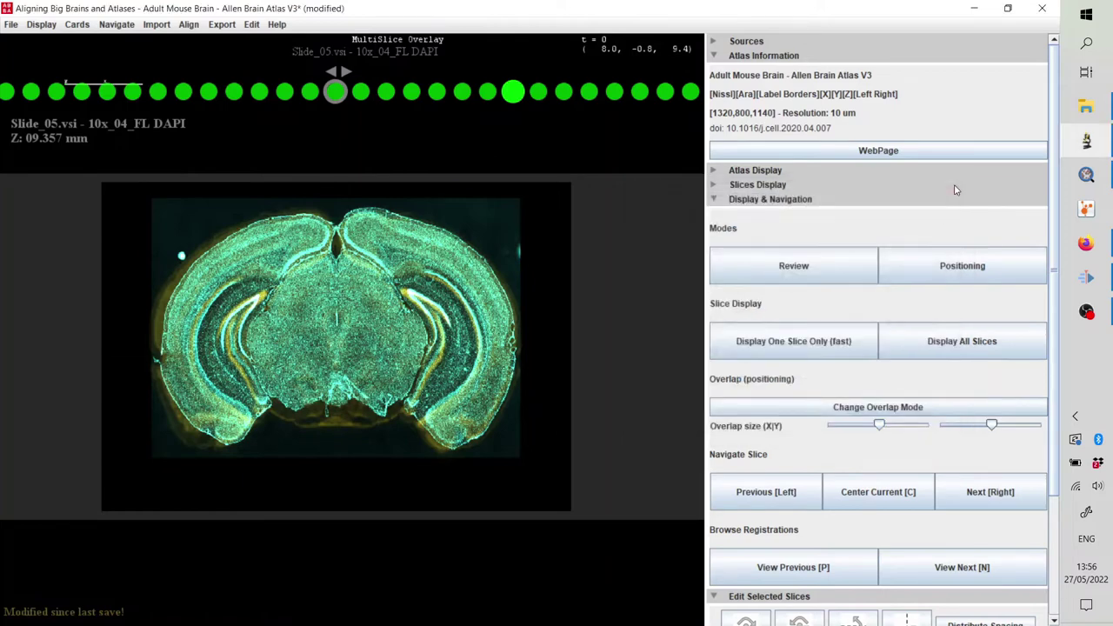
# - Zoom and pan the view, then step through the slices to the Slide_03 10x_03 section
pyautogui.scroll(4, 339, 244)
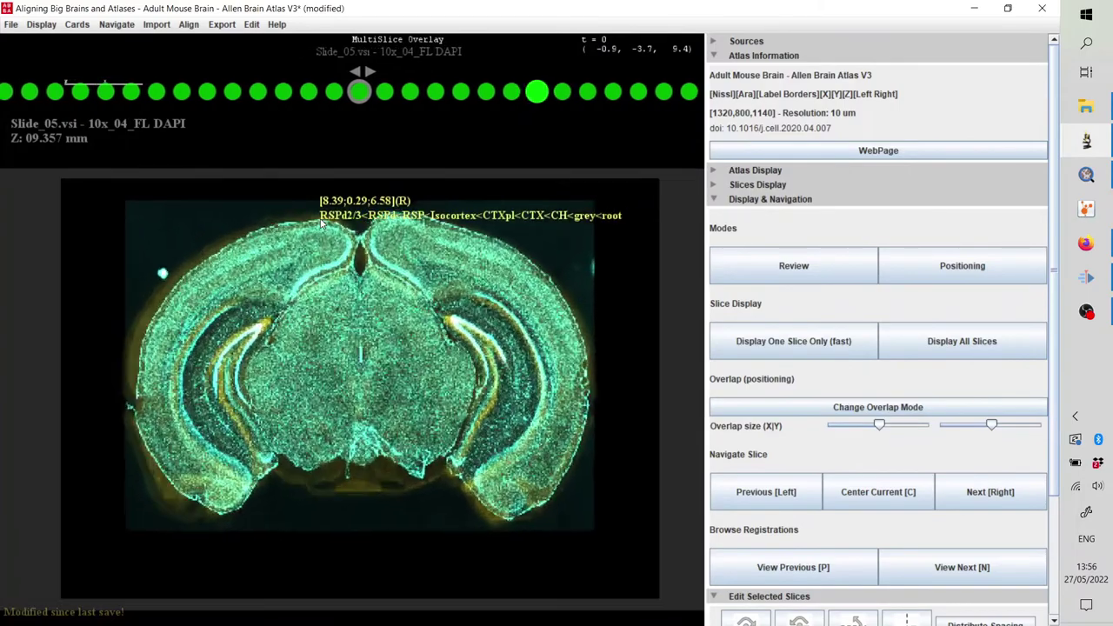
pyautogui.moveTo(368, 291); pyautogui.dragTo(372, 265)
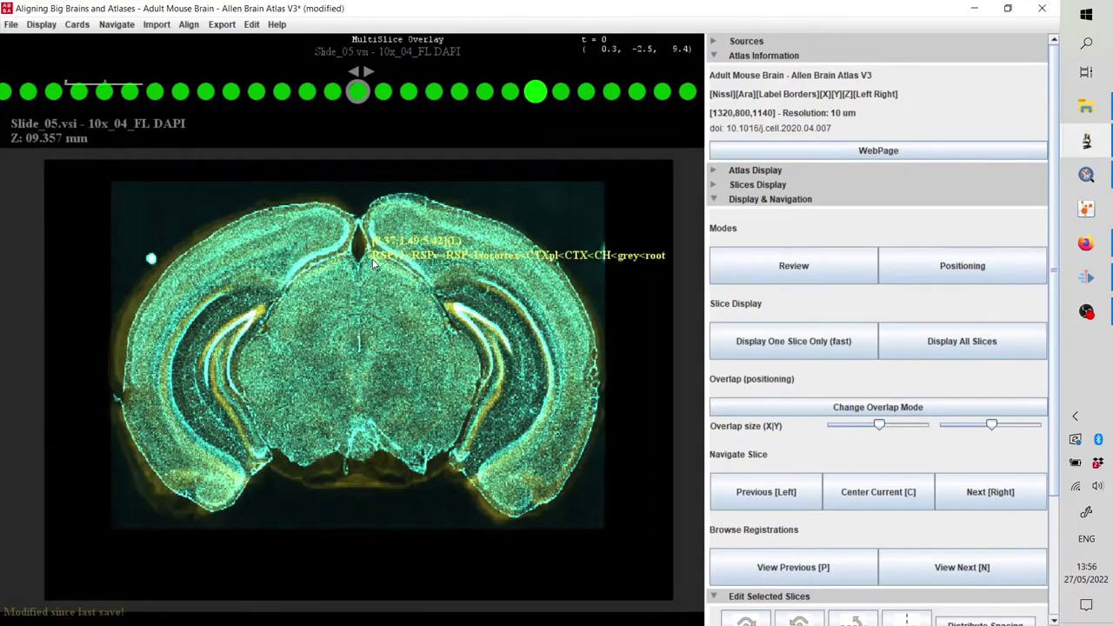
pyautogui.press('Right')
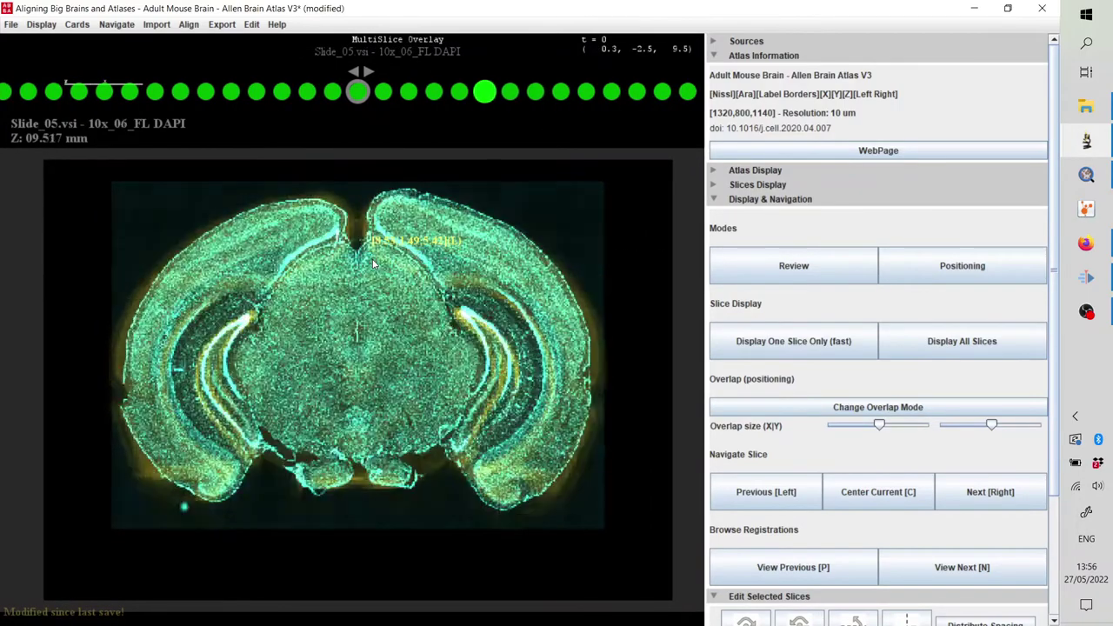
pyautogui.press('Left')
pyautogui.press('Left')
pyautogui.press('Left')
pyautogui.press('Left')
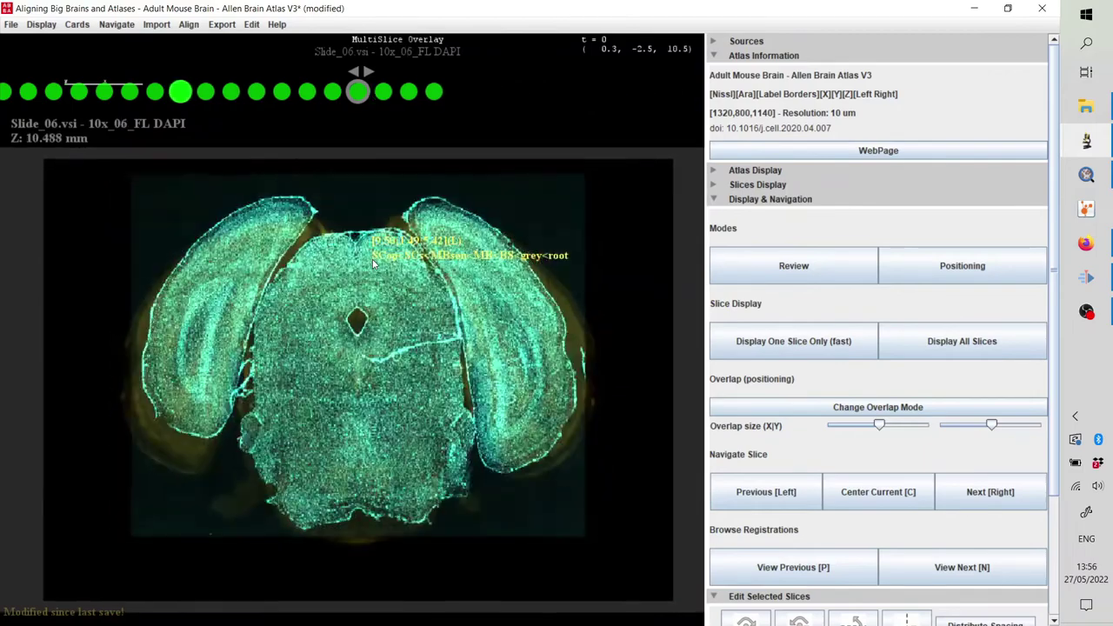
pyautogui.press('Right')
pyautogui.press('Right')
pyautogui.press('Right')
pyautogui.press('Right')
pyautogui.press('Right')
pyautogui.press('Right')
pyautogui.press('Right')
pyautogui.press('Right')
pyautogui.press('Right')
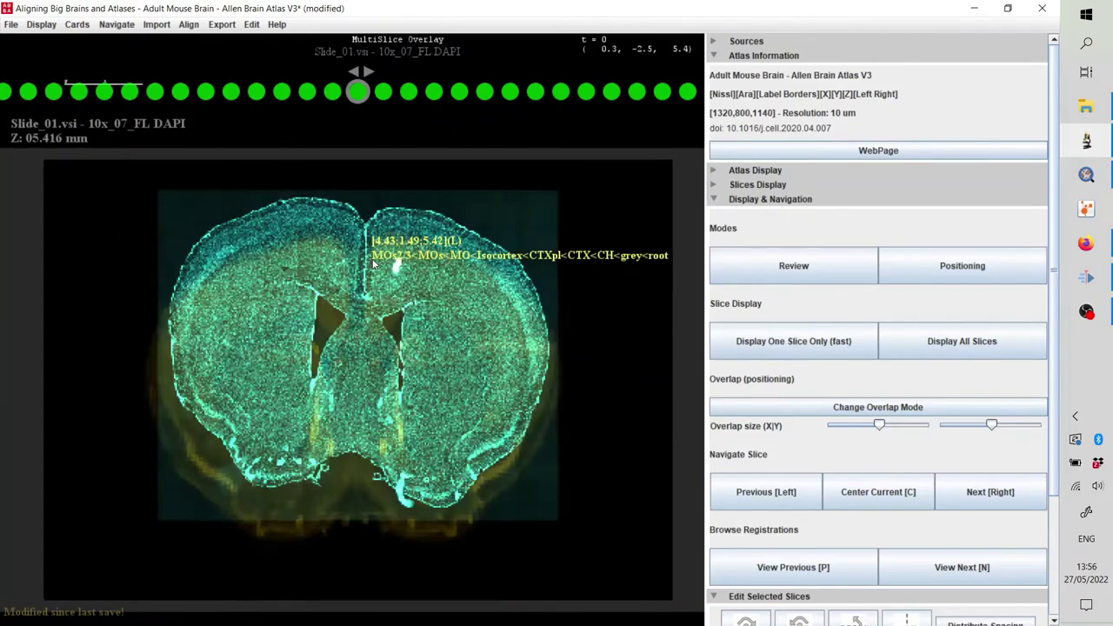
pyautogui.press('Right')
pyautogui.press('Right')
pyautogui.press('Right')
pyautogui.press('Right')
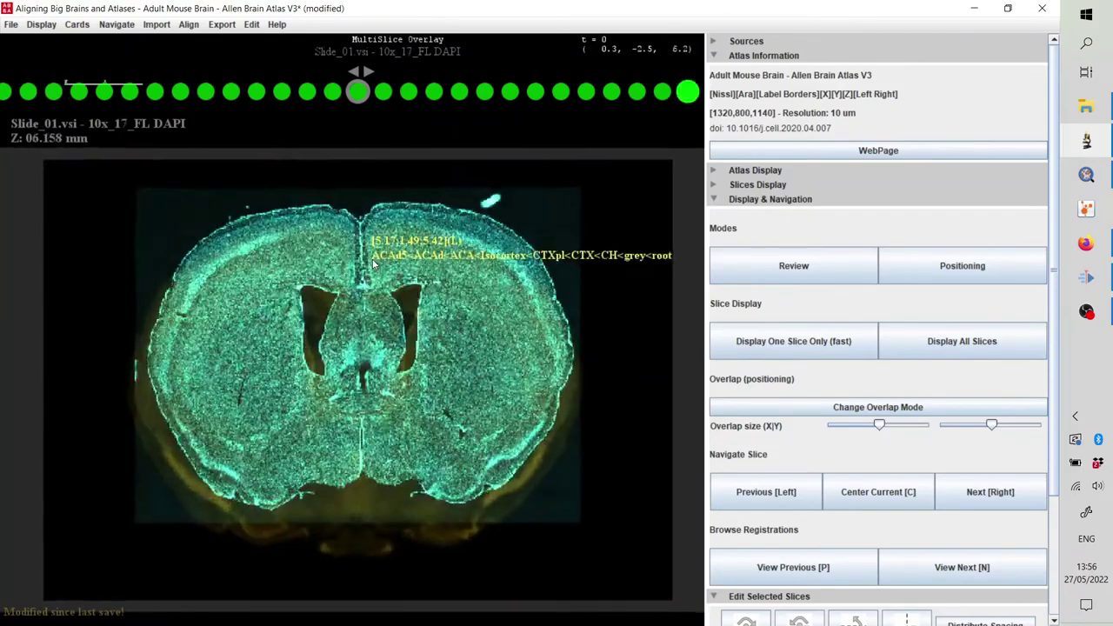
pyautogui.press('Right')
pyautogui.press('Right')
pyautogui.press('Right')
pyautogui.press('Right')
pyautogui.press('Right')
pyautogui.press('Right')
pyautogui.press('Right')
pyautogui.press('Right')
pyautogui.press('Right')
pyautogui.press('Right')
pyautogui.press('Right')
pyautogui.press('Right')
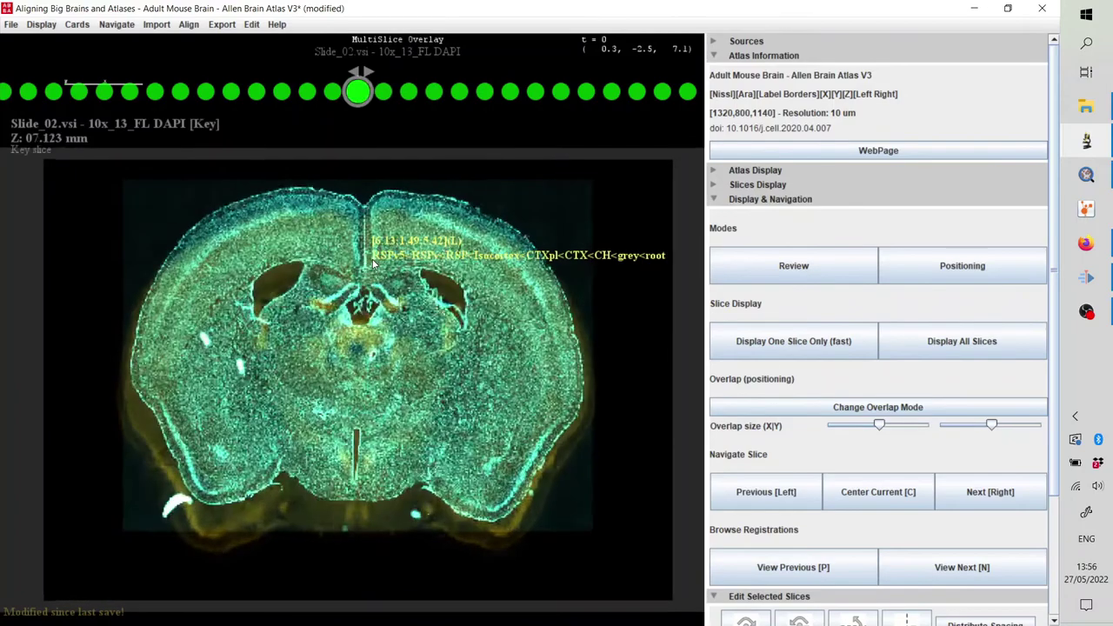
pyautogui.press('Right')
pyautogui.press('Right')
pyautogui.press('Right')
pyautogui.press('Right')
pyautogui.press('Right')
pyautogui.press('Right')
pyautogui.press('Right')
pyautogui.press('Right')
pyautogui.press('Right')
pyautogui.press('Right')
pyautogui.press('Right')
pyautogui.press('Right')
pyautogui.press('Right')
pyautogui.press('Right')
pyautogui.press('Left')
pyautogui.press('Left')
pyautogui.press('Left')
pyautogui.press('Left')
pyautogui.press('Left')
pyautogui.press('Left')
pyautogui.press('Left')
pyautogui.press('Left')
pyautogui.press('Left')
pyautogui.press('Left')
pyautogui.press('Left')
pyautogui.press('Left')
pyautogui.press('Left')
pyautogui.press('Left')
pyautogui.press('Left')
pyautogui.press('Left')
pyautogui.press('Left')
pyautogui.press('Left')
pyautogui.press('Right')
pyautogui.press('Right')
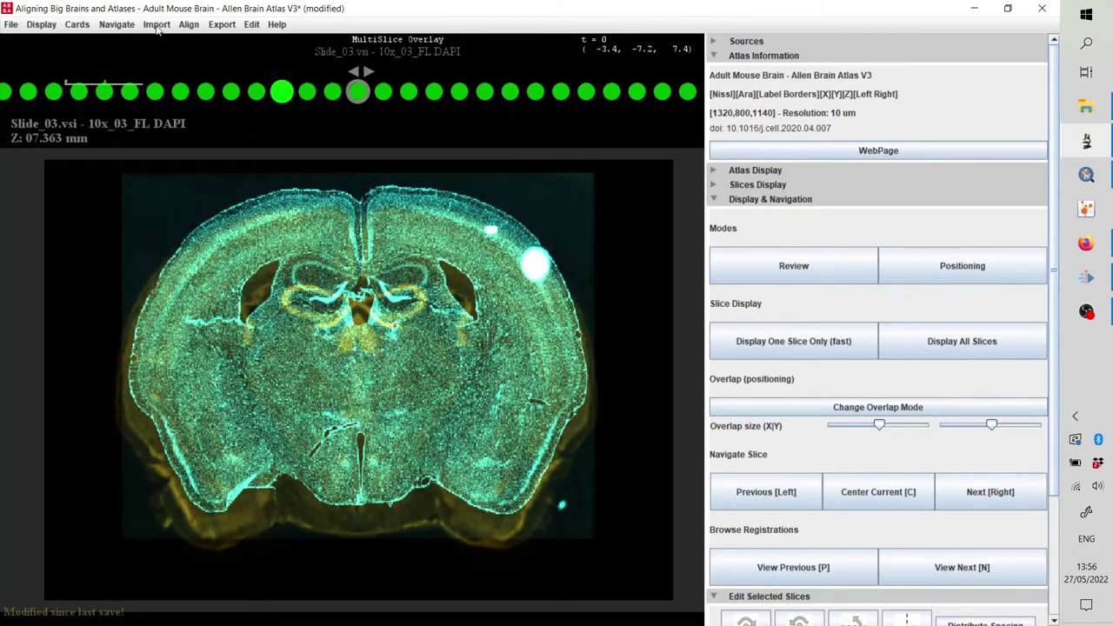
pyautogui.click(189, 24)
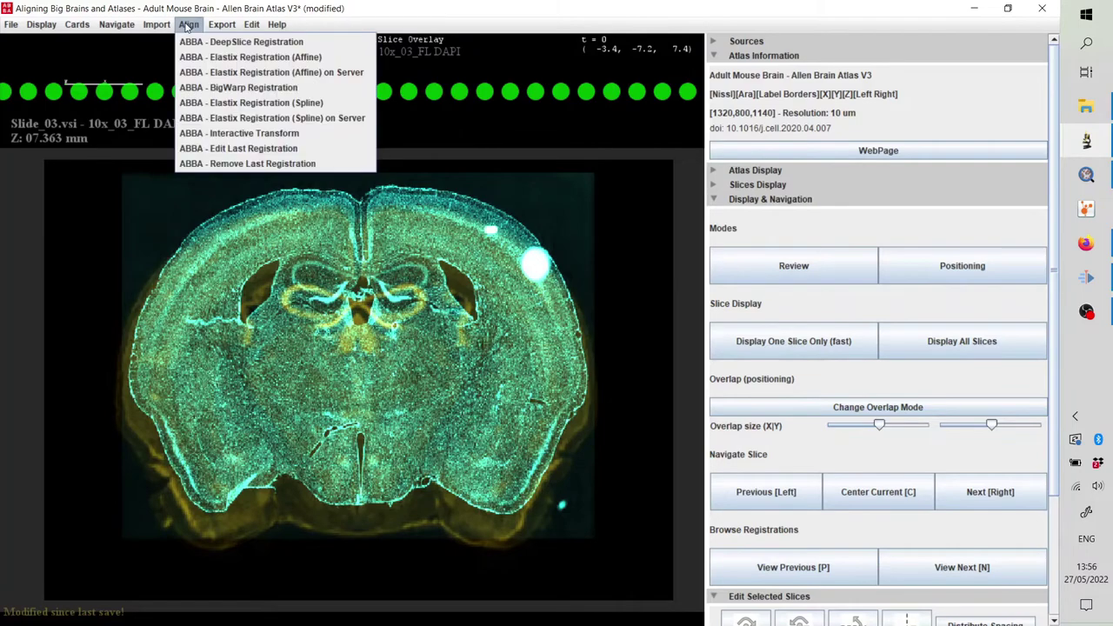
pyautogui.click(252, 133)
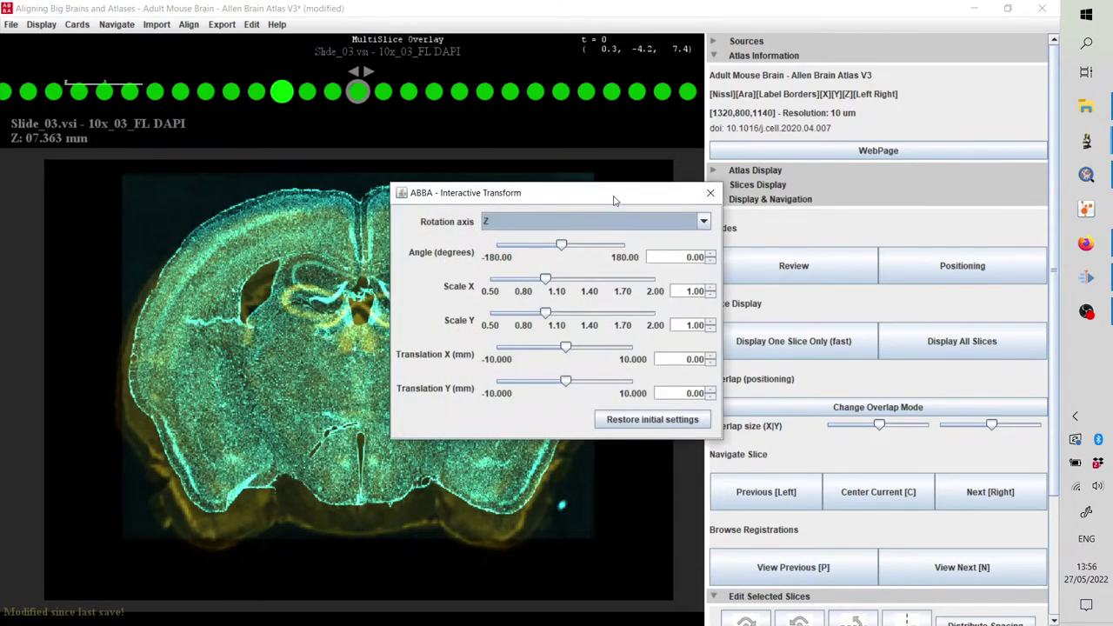
pyautogui.moveTo(613, 200); pyautogui.dragTo(889, 167)
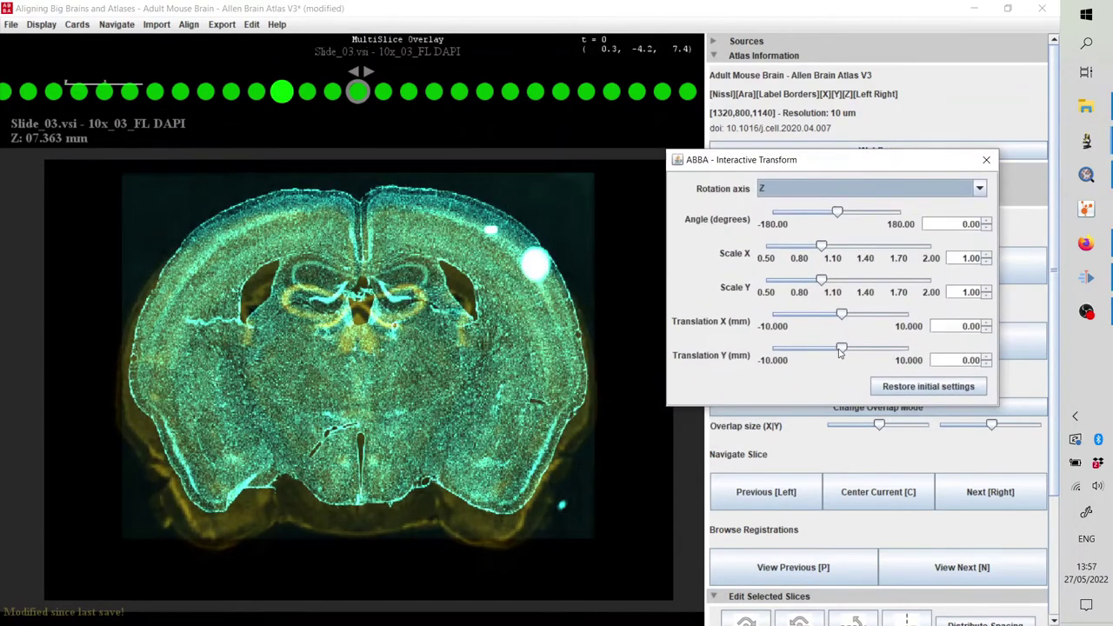
pyautogui.moveTo(841, 348); pyautogui.dragTo(845, 349)
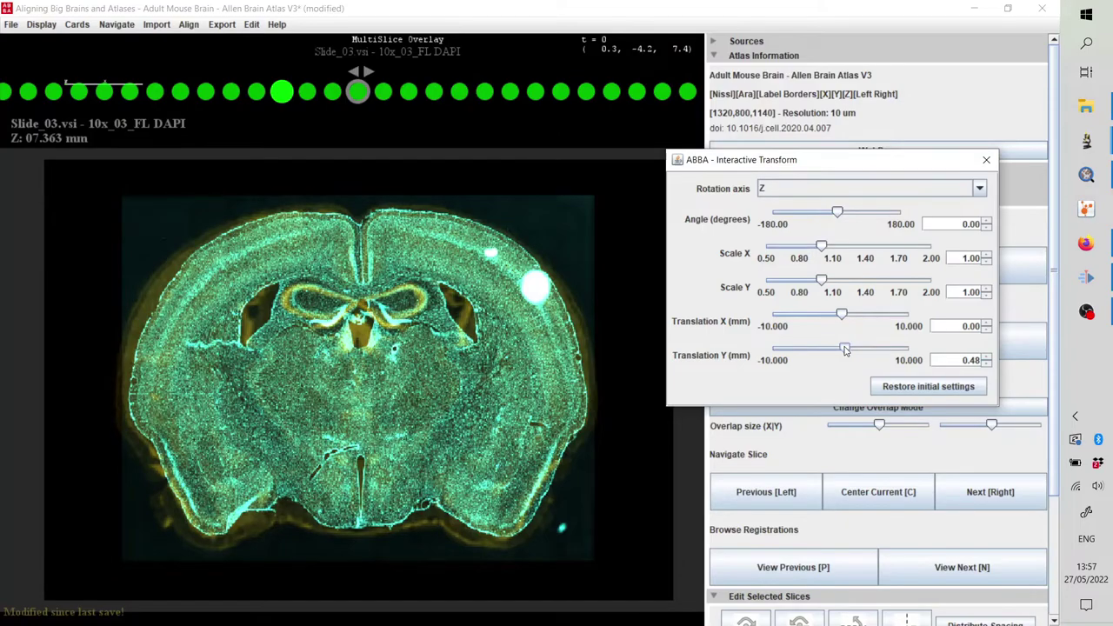
pyautogui.click(986, 160)
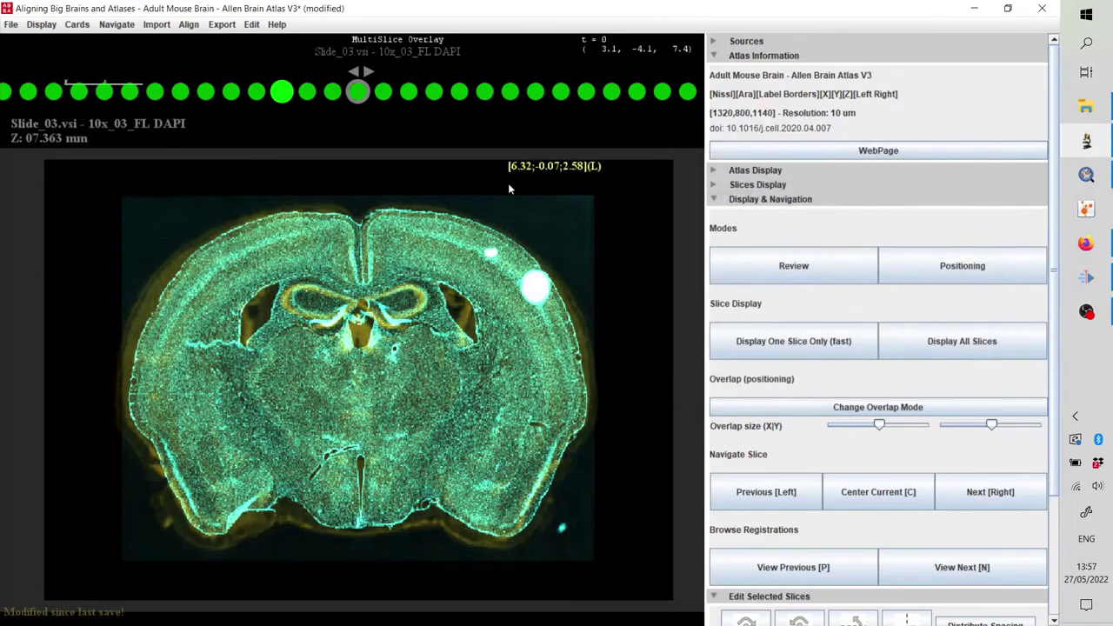
pyautogui.press('Left')
pyautogui.press('Right')
pyautogui.press('Right')
pyautogui.press('Right')
pyautogui.press('Right')
pyautogui.press('Right')
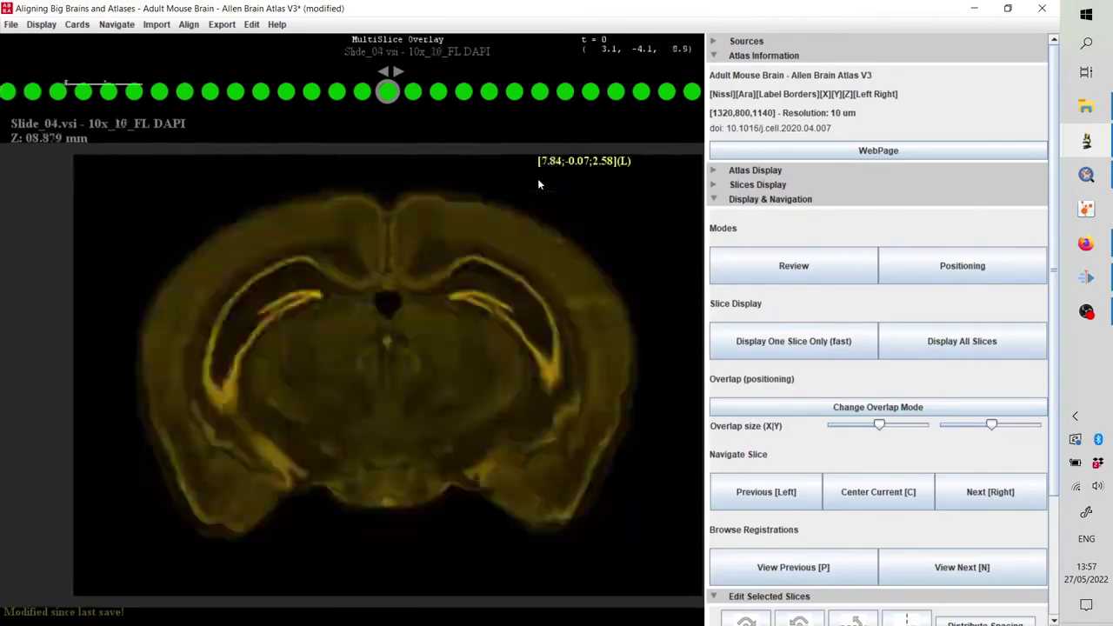
pyautogui.press('Right')
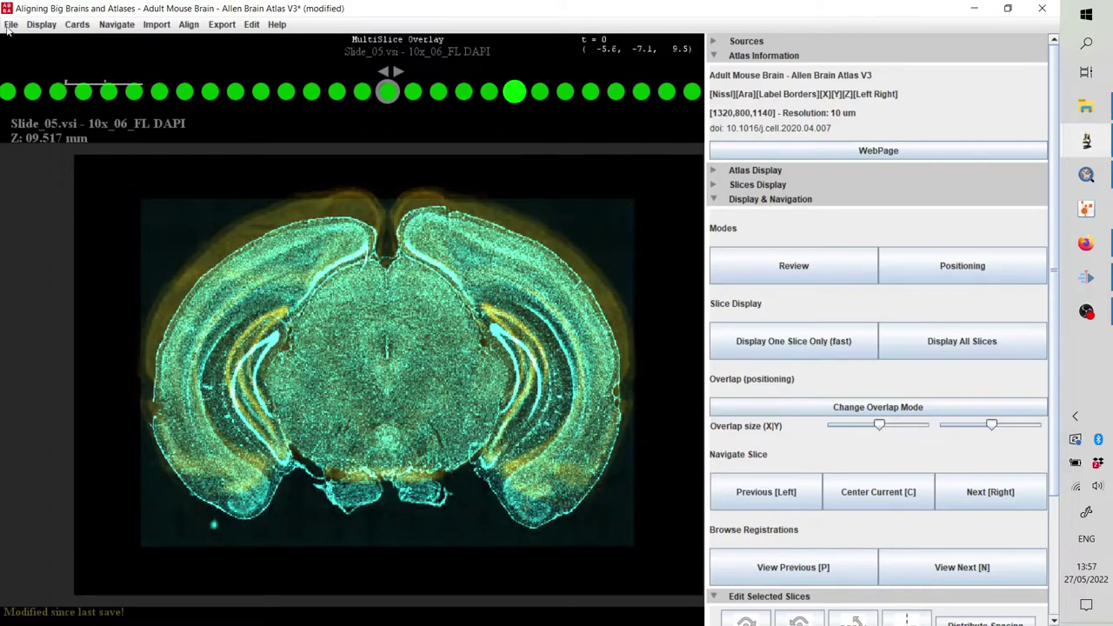
# - Save the project state as state_1 in ABBA-Tutorial and dismiss the confirmation windows
pyautogui.click(33, 52)
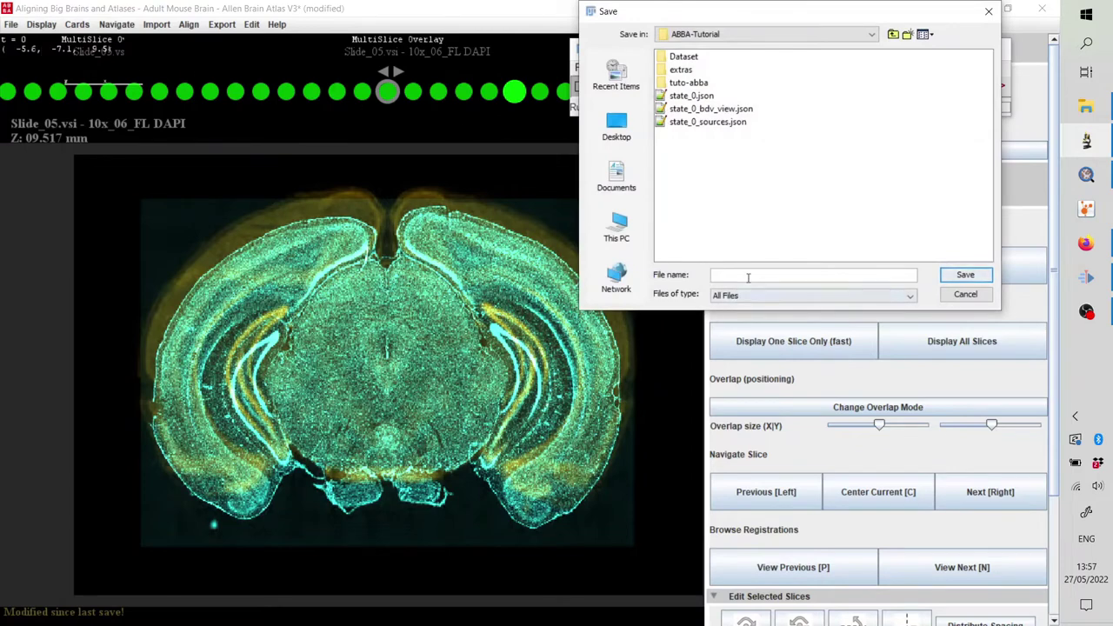
pyautogui.write('state_1')
pyautogui.press('Return')
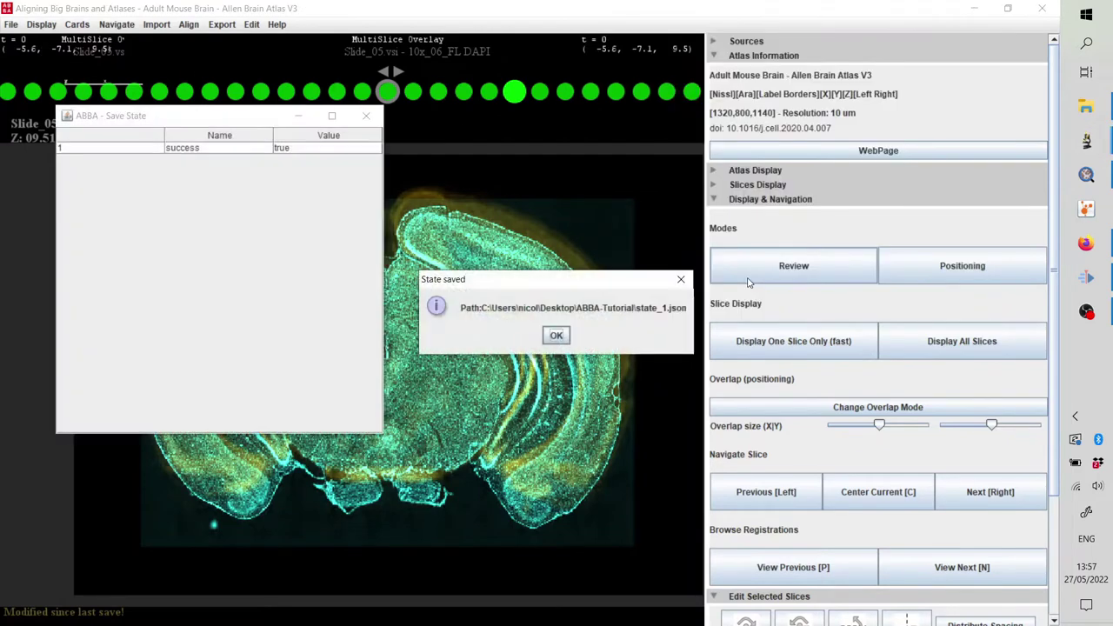
pyautogui.click(557, 336)
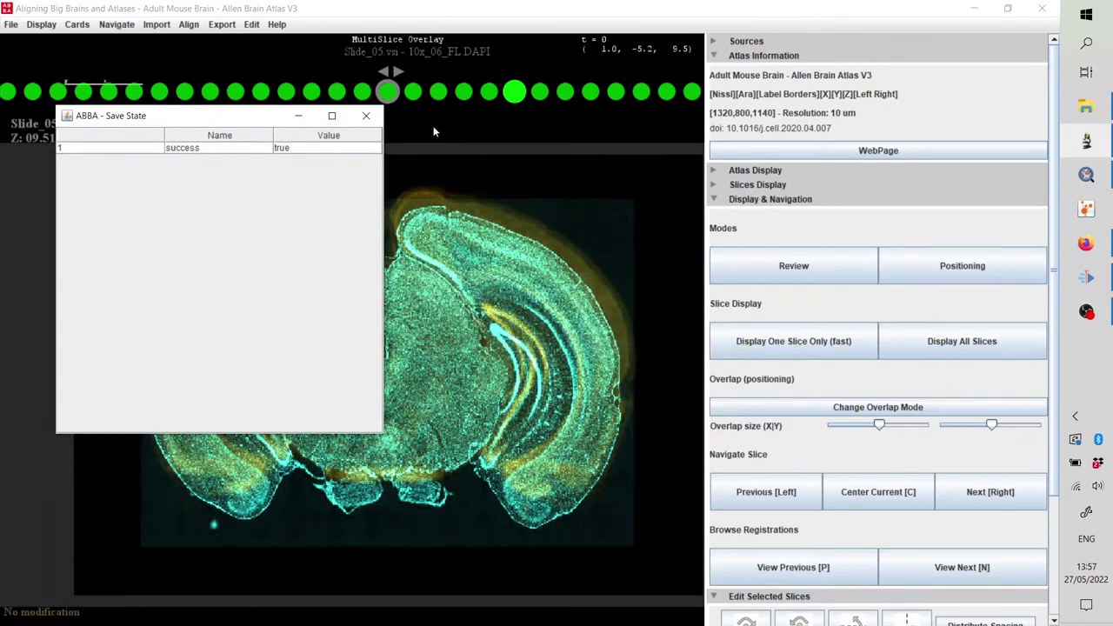
pyautogui.click(367, 117)
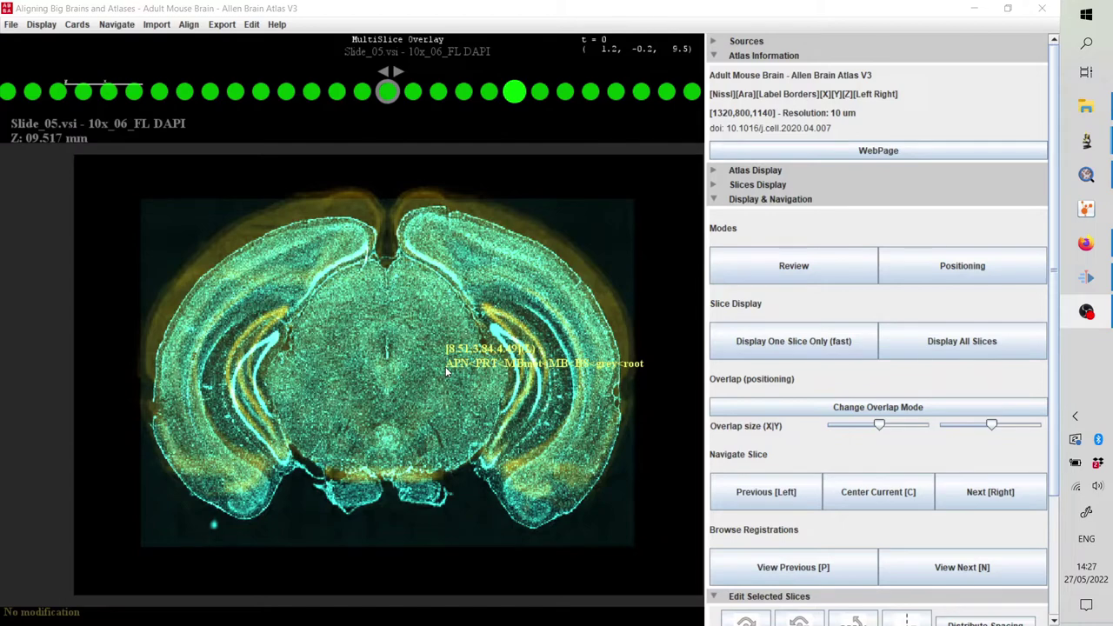
# - Open Elastix Registration (Affine) with channel 0 and 40 µm re-sampling, and move it aside
pyautogui.click(402, 130)
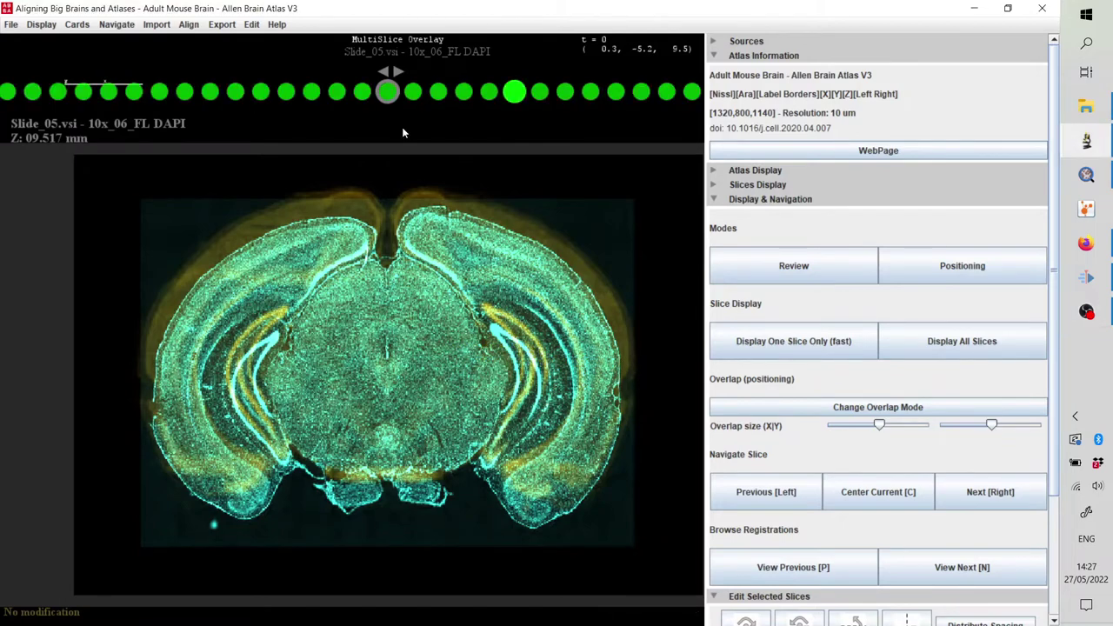
pyautogui.click(191, 24)
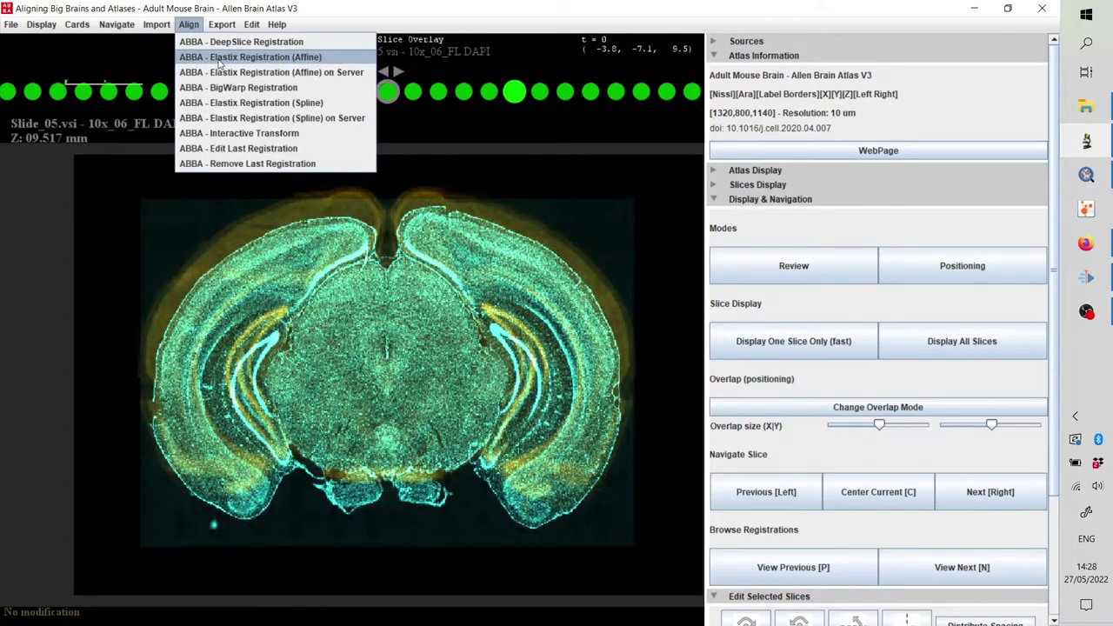
pyautogui.click(220, 57)
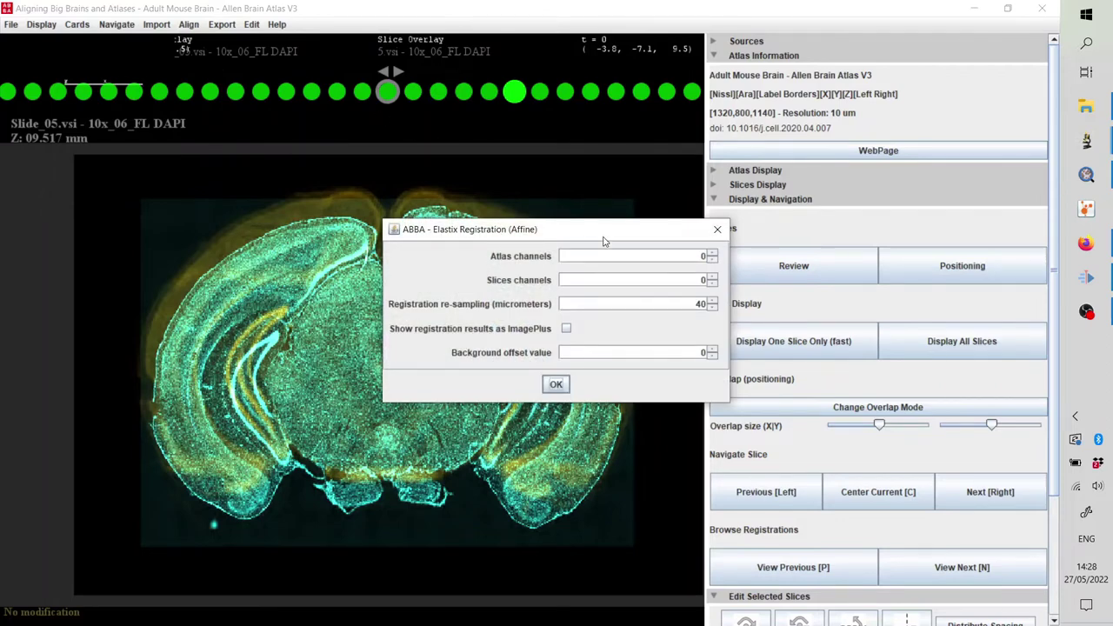
pyautogui.moveTo(604, 241); pyautogui.dragTo(277, 49)
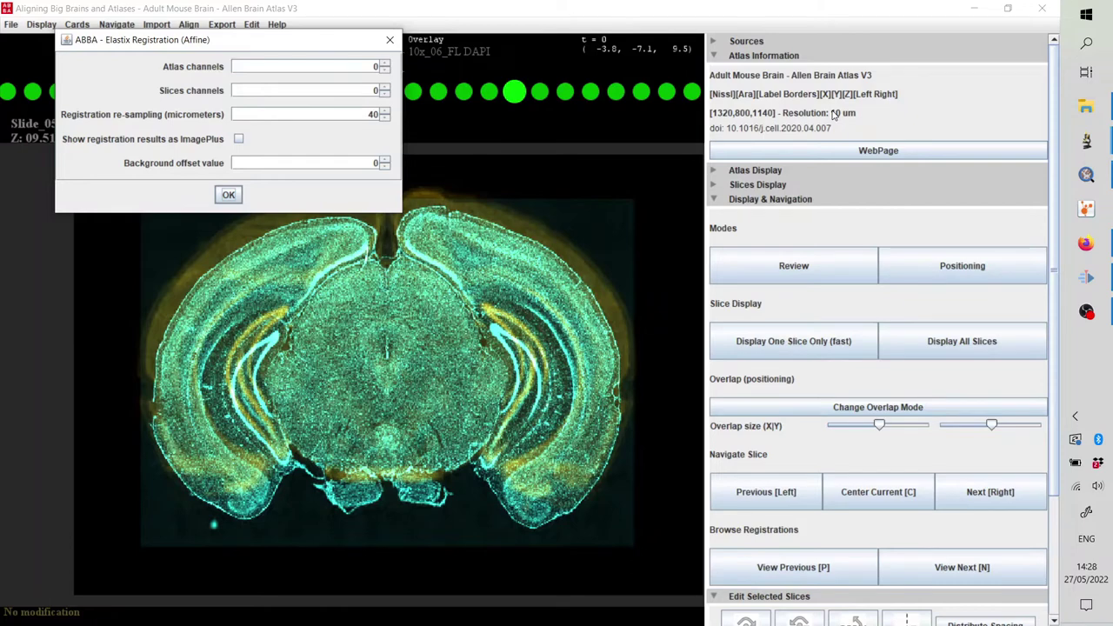
# - Run the Elastix affine registration on channel 0, panning along the slices while it processes
pyautogui.click(229, 195)
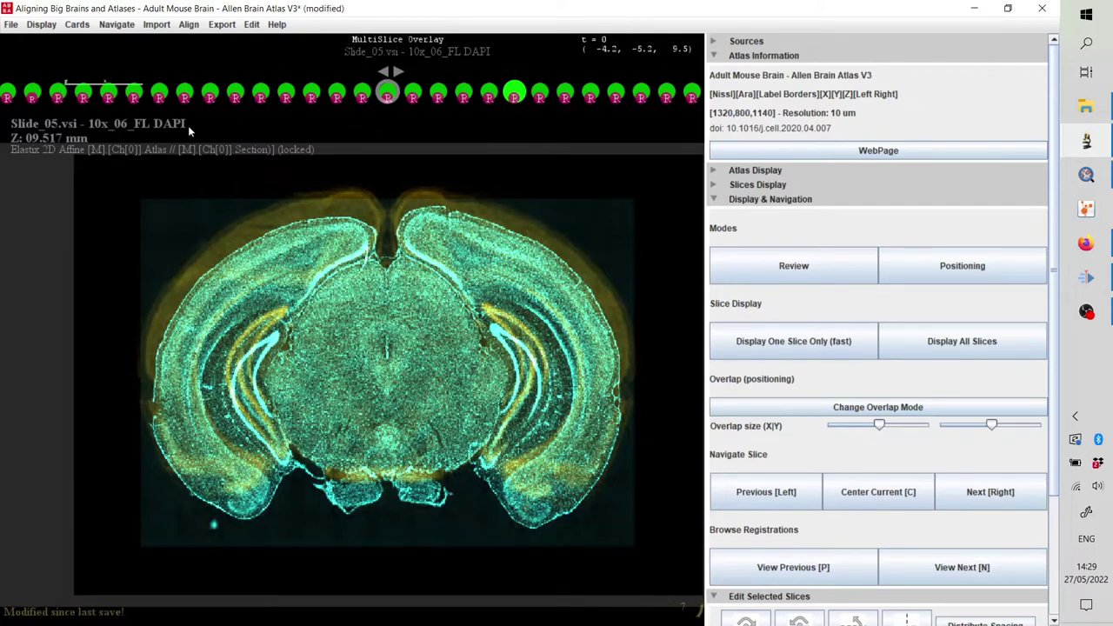
pyautogui.moveTo(188, 124); pyautogui.dragTo(503, 127)
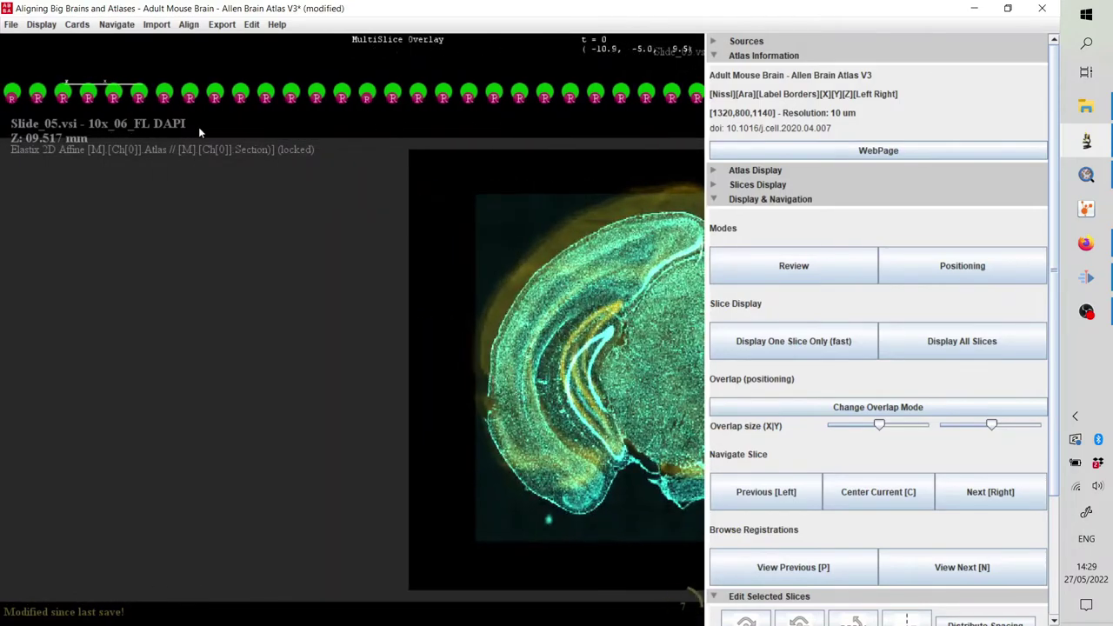
pyautogui.moveTo(199, 126); pyautogui.dragTo(570, 129)
pyautogui.moveTo(255, 128); pyautogui.dragTo(469, 129)
pyautogui.moveTo(287, 134); pyautogui.dragTo(400, 136)
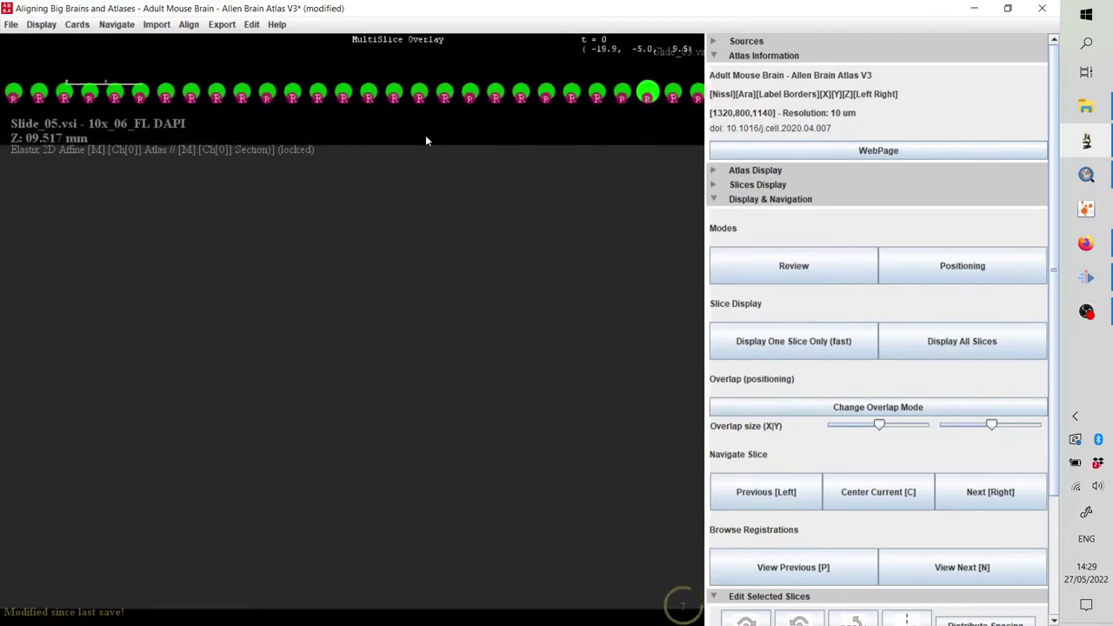
pyautogui.moveTo(288, 139); pyautogui.dragTo(484, 148)
pyautogui.moveTo(257, 130); pyautogui.dragTo(578, 144)
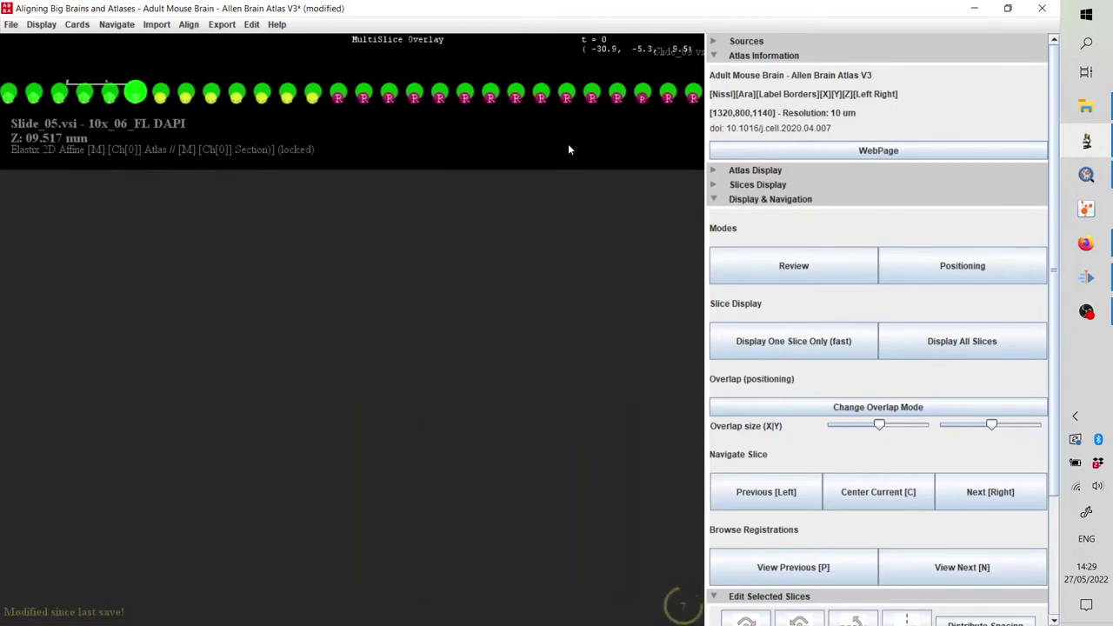
pyautogui.moveTo(294, 138); pyautogui.dragTo(487, 142)
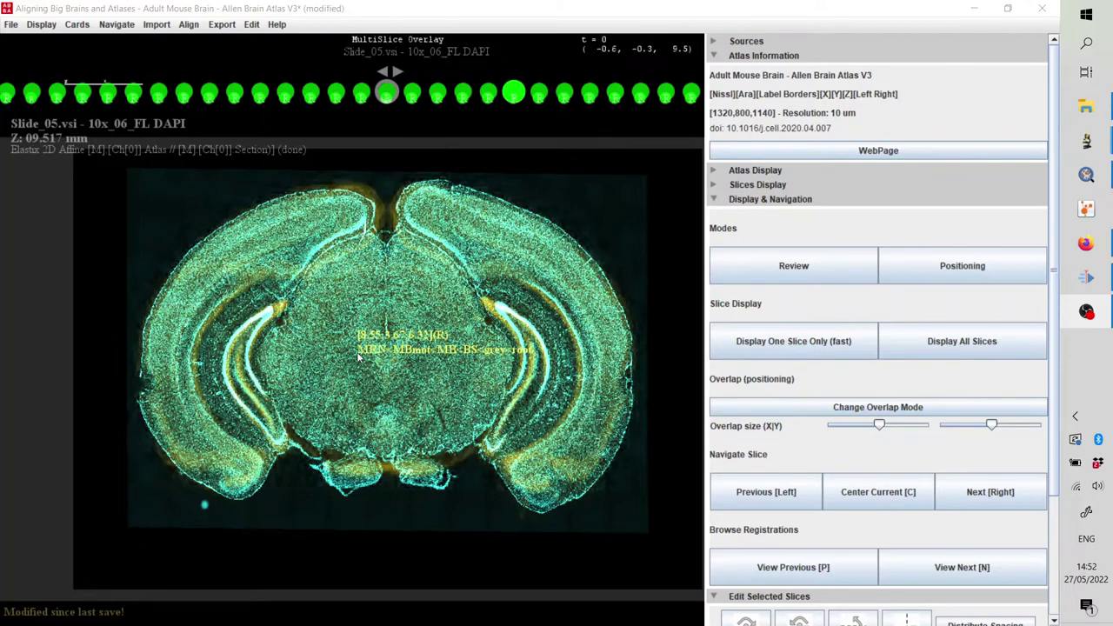
# - Save the affine-registered session as state_2.json in ABBA-Tutorial and close the confirmations
pyautogui.click(12, 26)
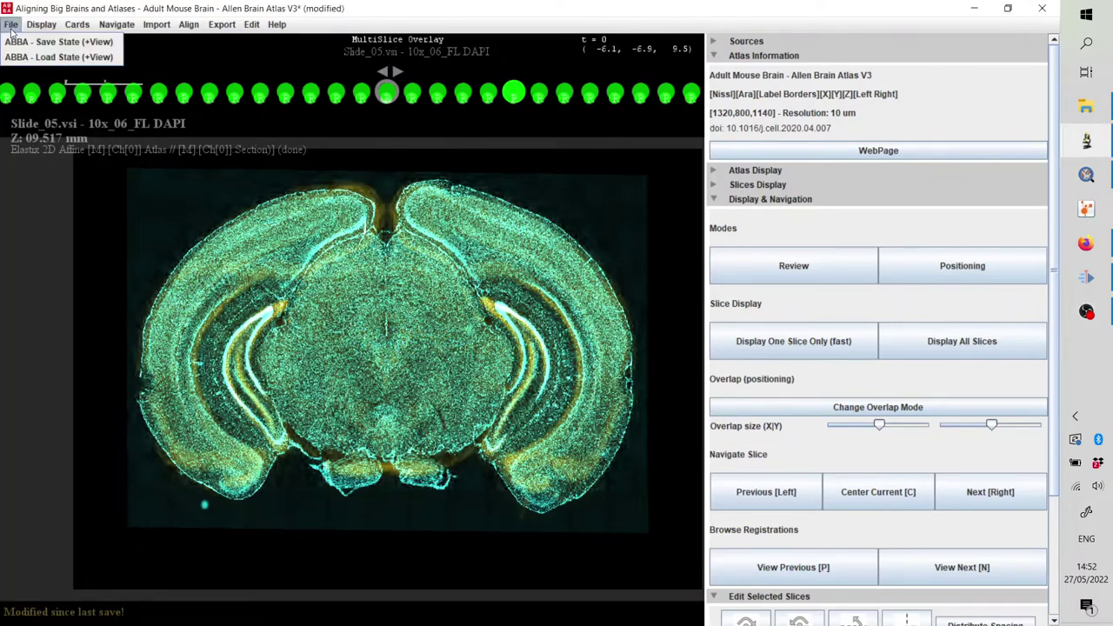
pyautogui.click(58, 42)
pyautogui.click(703, 136)
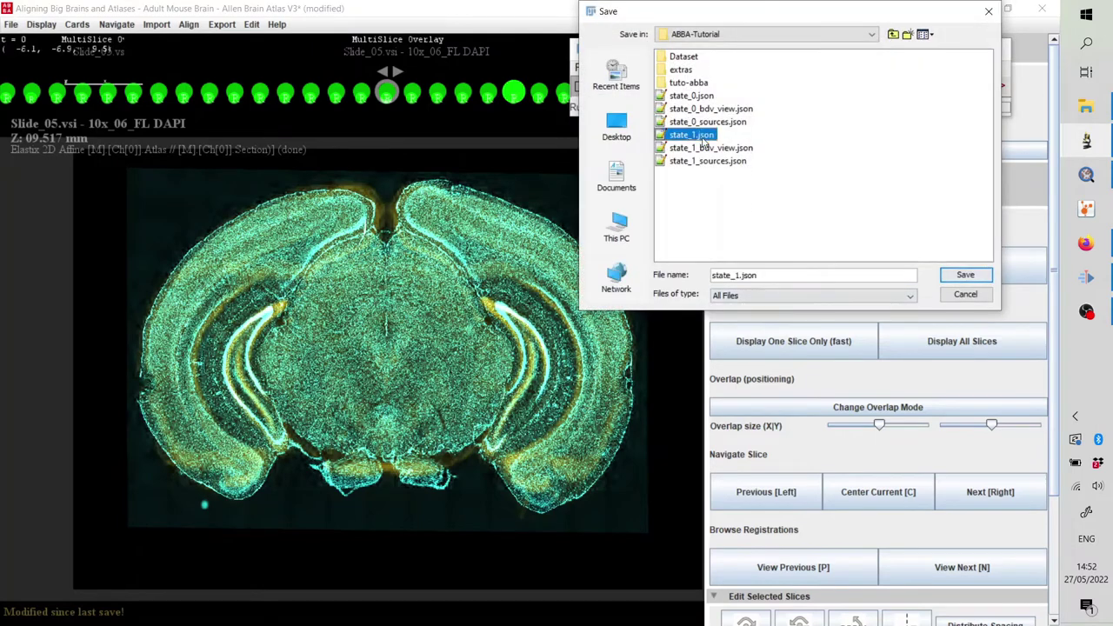
pyautogui.click(734, 275)
pyautogui.press('Delete')
pyautogui.write('2')
pyautogui.press('Return')
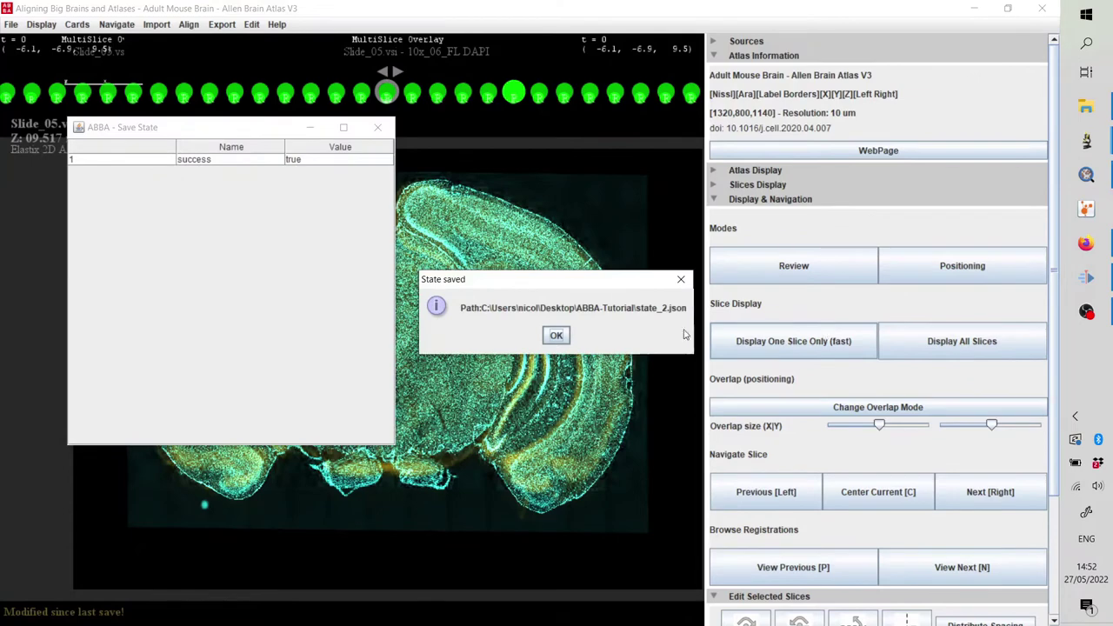
pyautogui.click(557, 335)
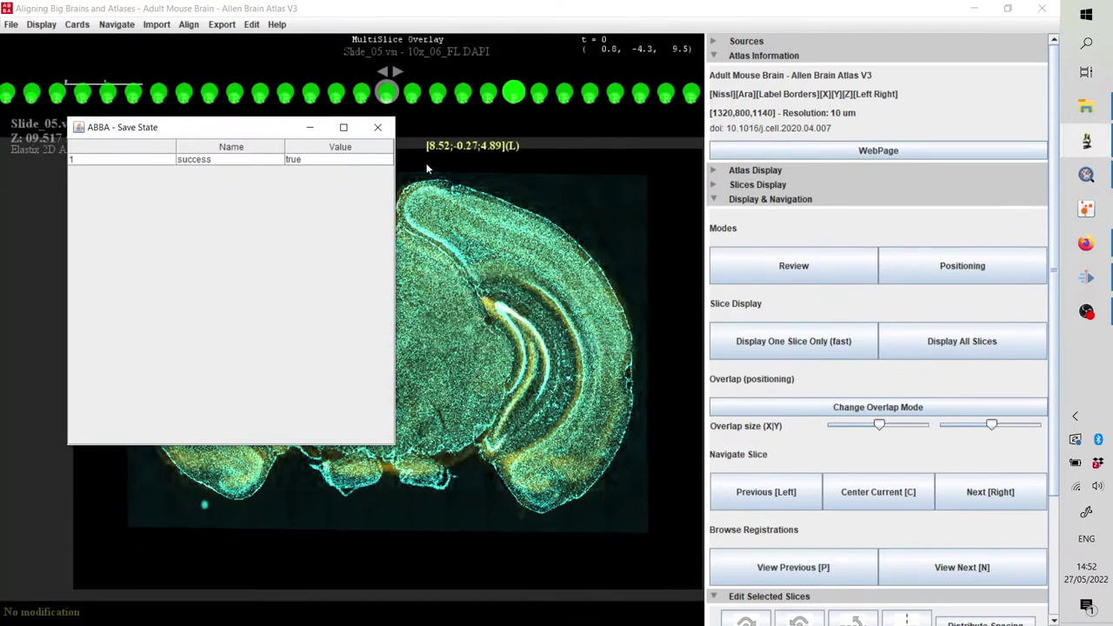
pyautogui.click(378, 127)
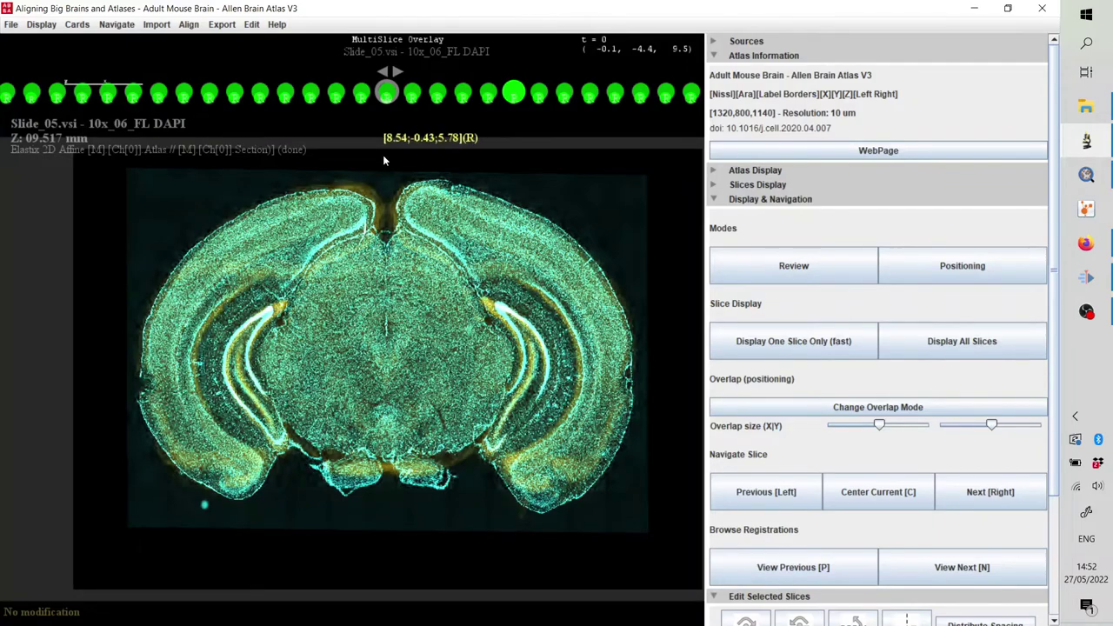
# - Step through the affine-registered sections, from the first slices forward to Slide_02
pyautogui.moveTo(382, 155); pyautogui.dragTo(373, 137)
pyautogui.press('Right')
pyautogui.press('Right')
pyautogui.press('Right')
pyautogui.press('Right')
pyautogui.press('Right')
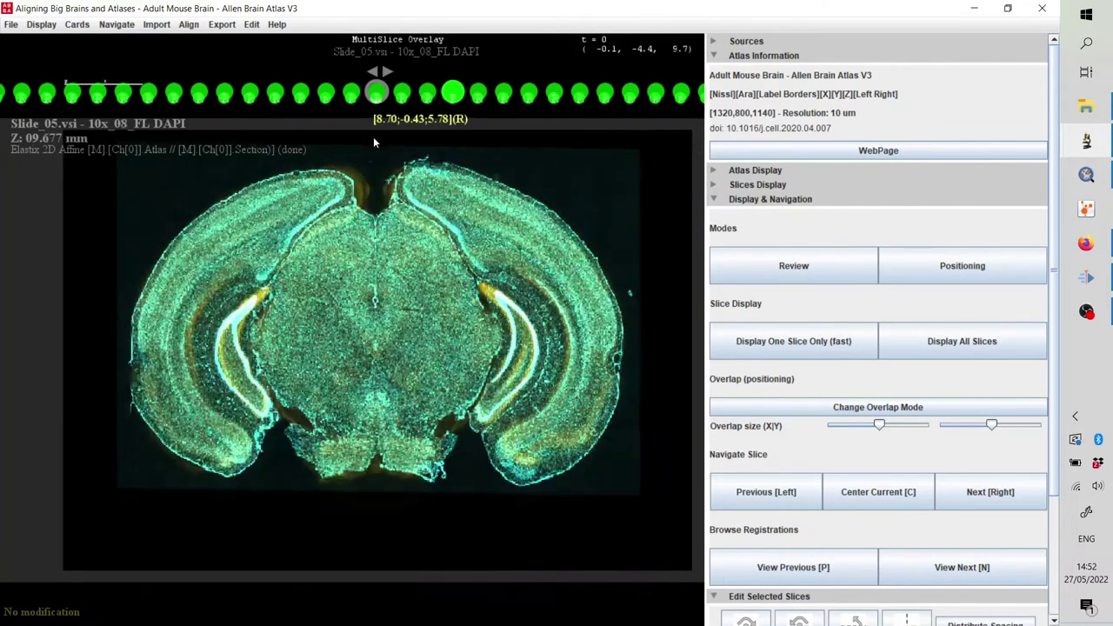
pyautogui.press('Right')
pyautogui.press('Right')
pyautogui.press('Right')
pyautogui.press('Right')
pyautogui.press('Right')
pyautogui.press('Right')
pyautogui.press('Right')
pyautogui.press('Right')
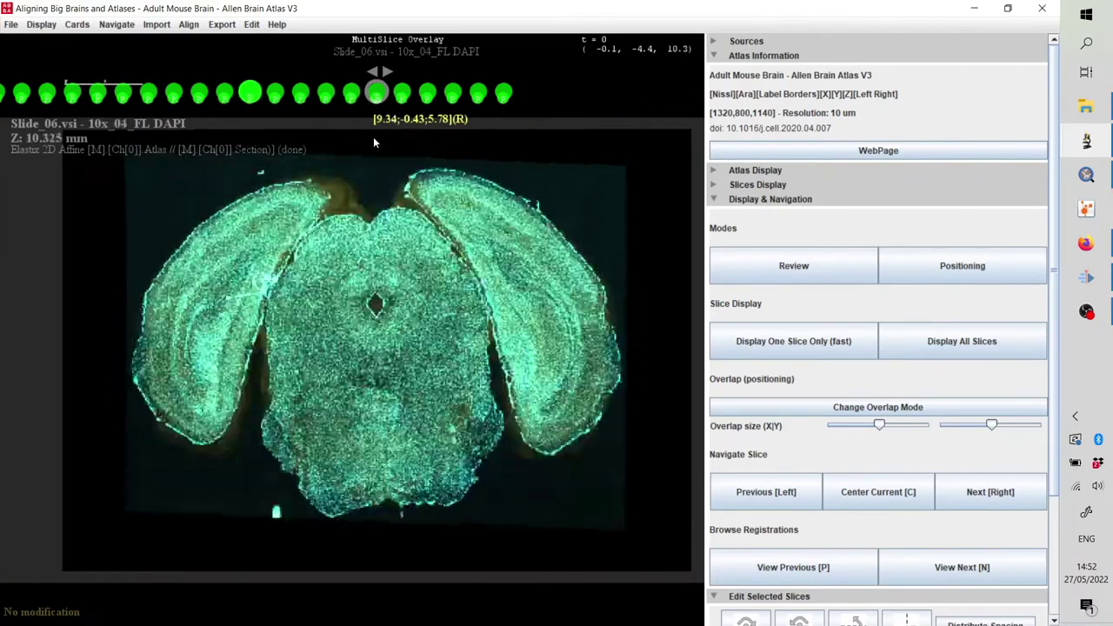
pyautogui.press('Left')
pyautogui.press('Left')
pyautogui.press('Left')
pyautogui.press('Left')
pyautogui.press('Left')
pyautogui.press('Left')
pyautogui.press('Left')
pyautogui.press('Left')
pyautogui.press('Left')
pyautogui.press('Left')
pyautogui.press('Left')
pyautogui.press('Left')
pyautogui.press('Left')
pyautogui.press('Left')
pyautogui.press('Left')
pyautogui.press('Left')
pyautogui.press('Left')
pyautogui.press('Left')
pyautogui.press('Left')
pyautogui.press('Left')
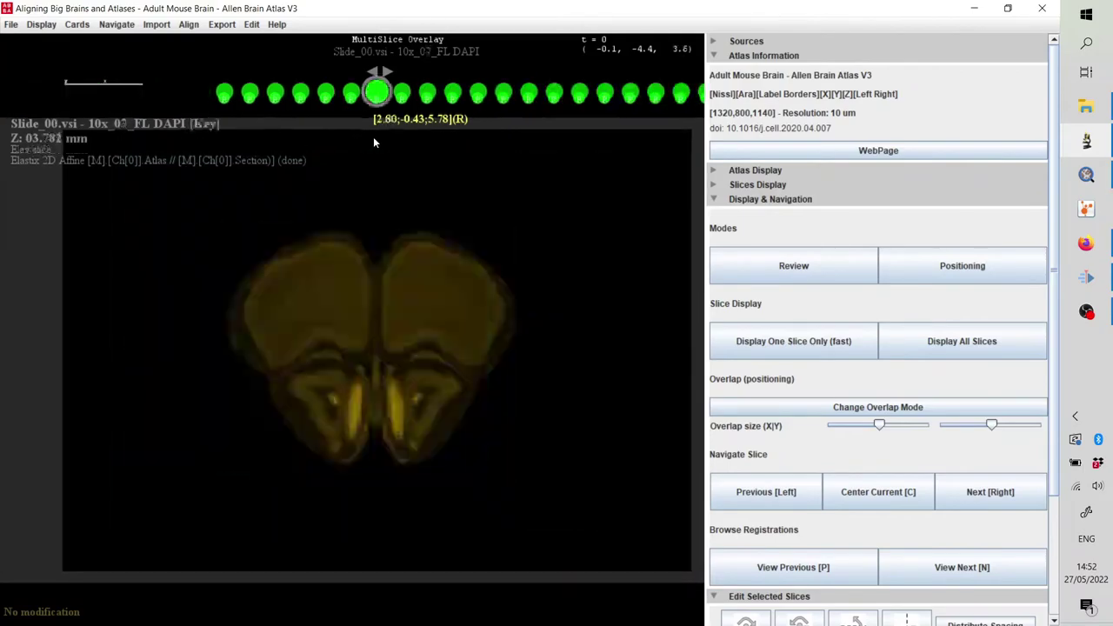
pyautogui.press('Right')
pyautogui.press('Right')
pyautogui.press('Right')
pyautogui.press('Right')
pyautogui.press('Right')
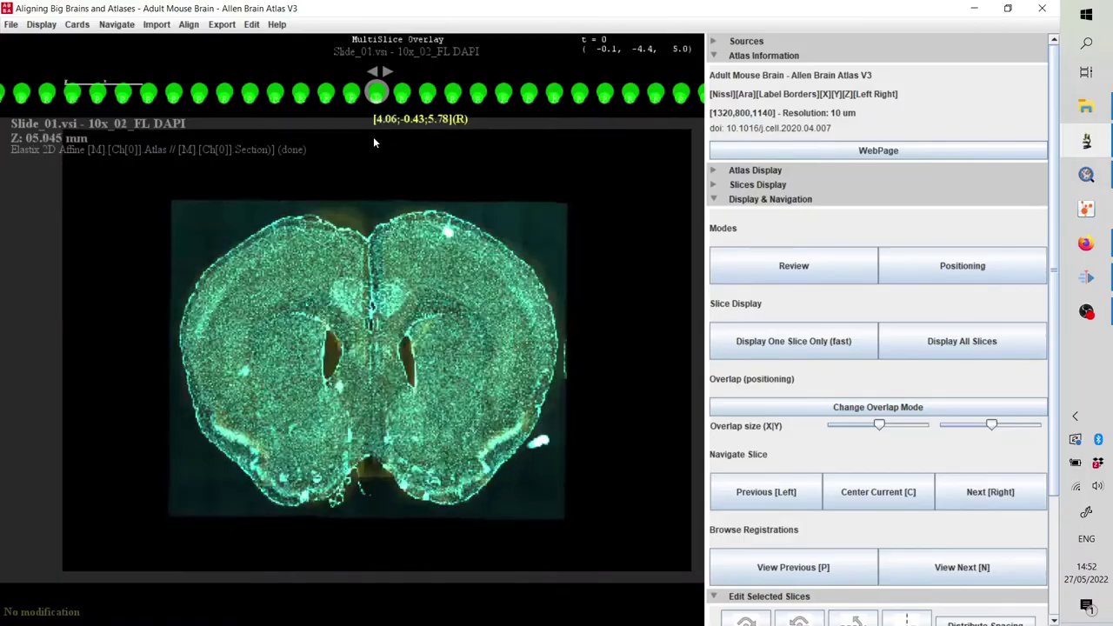
pyautogui.press('Right')
pyautogui.press('Right')
pyautogui.press('Right')
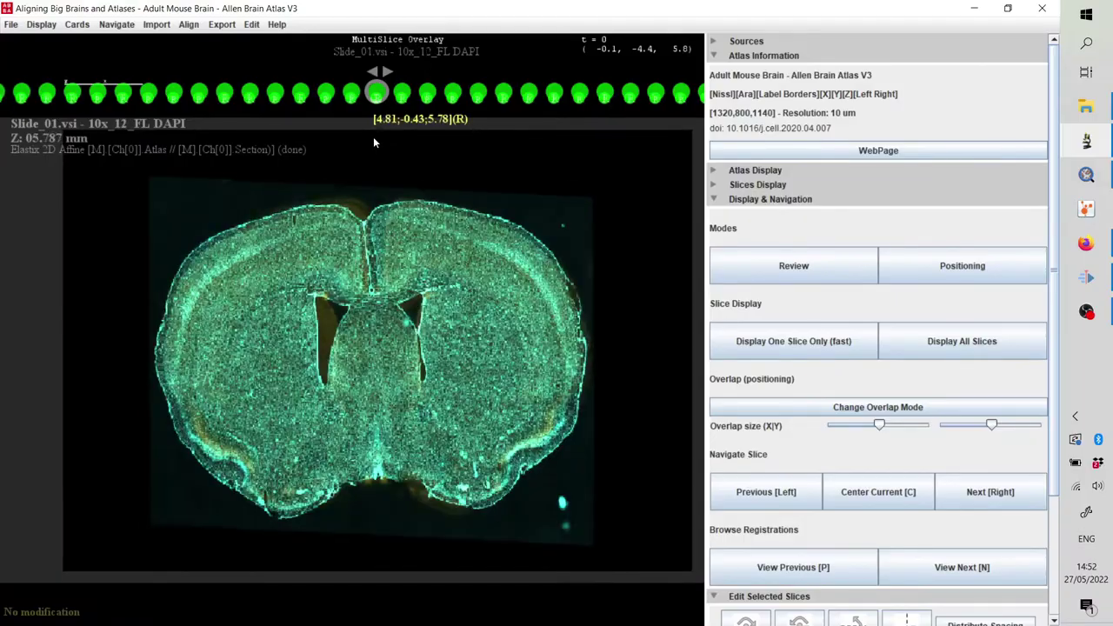
pyautogui.press('Right')
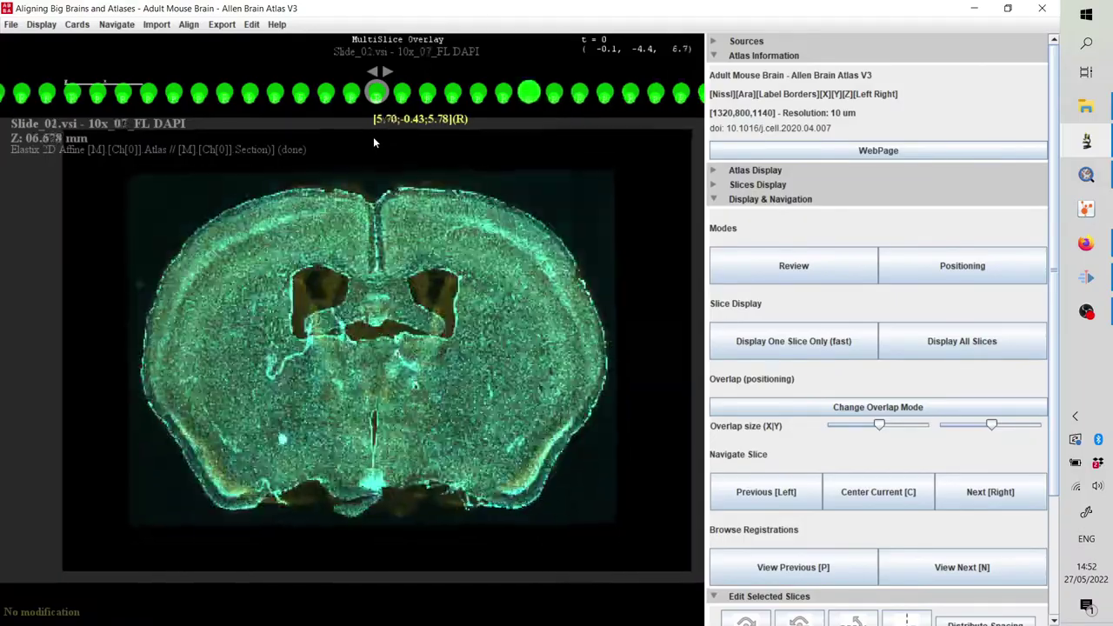
# - Zoom the view and box-select only the Slide_04 10x_03 section
pyautogui.scroll(-10, 374, 141)
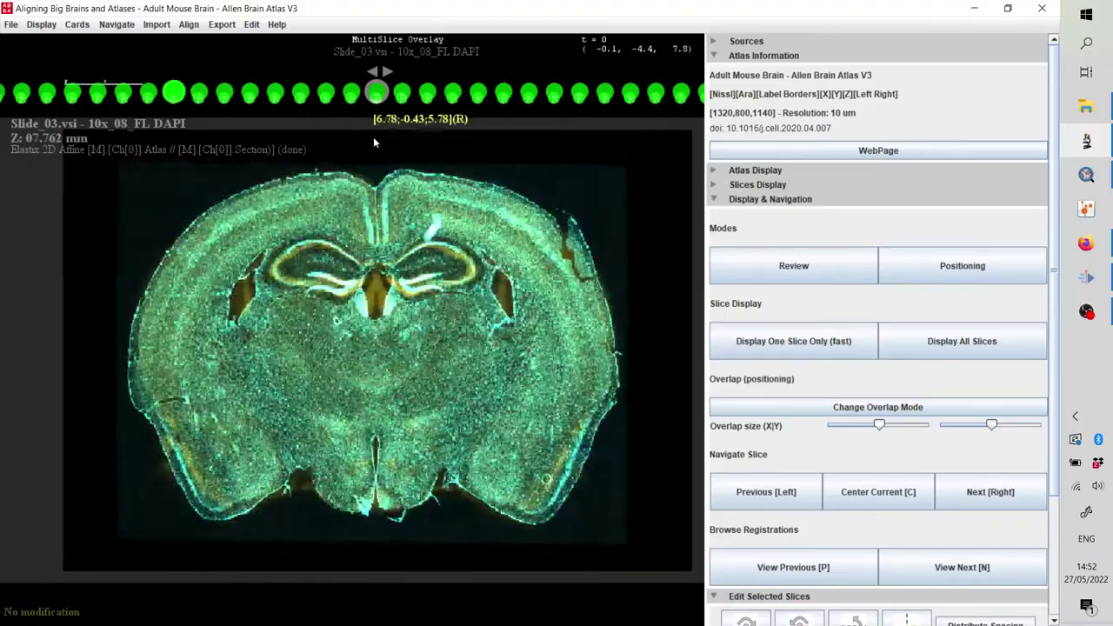
pyautogui.scroll(-5, 373, 136)
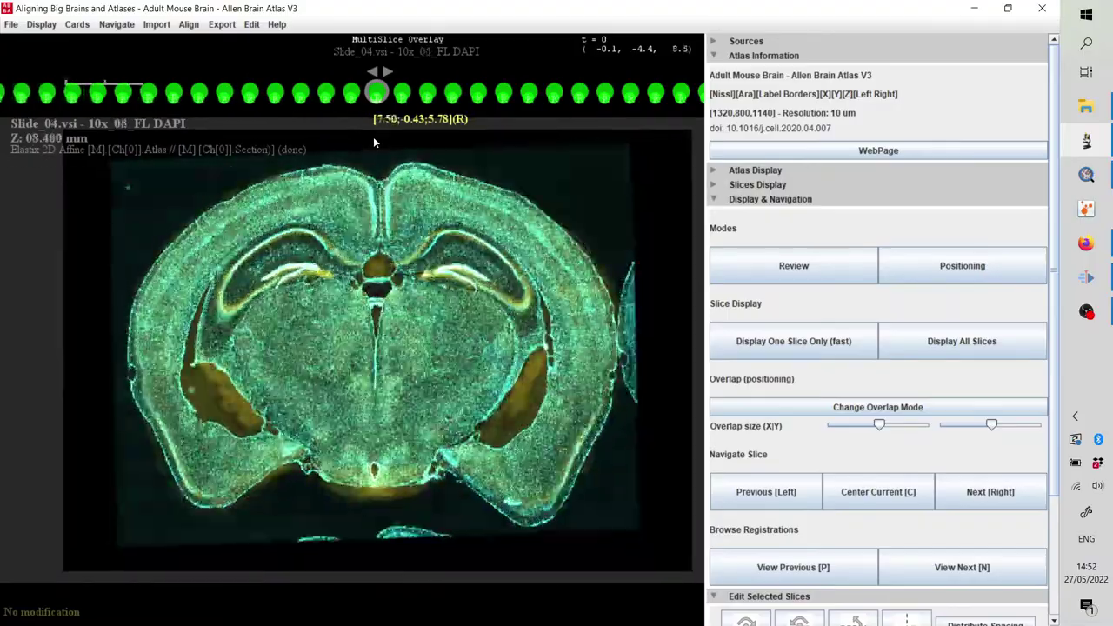
pyautogui.scroll(6, 374, 139)
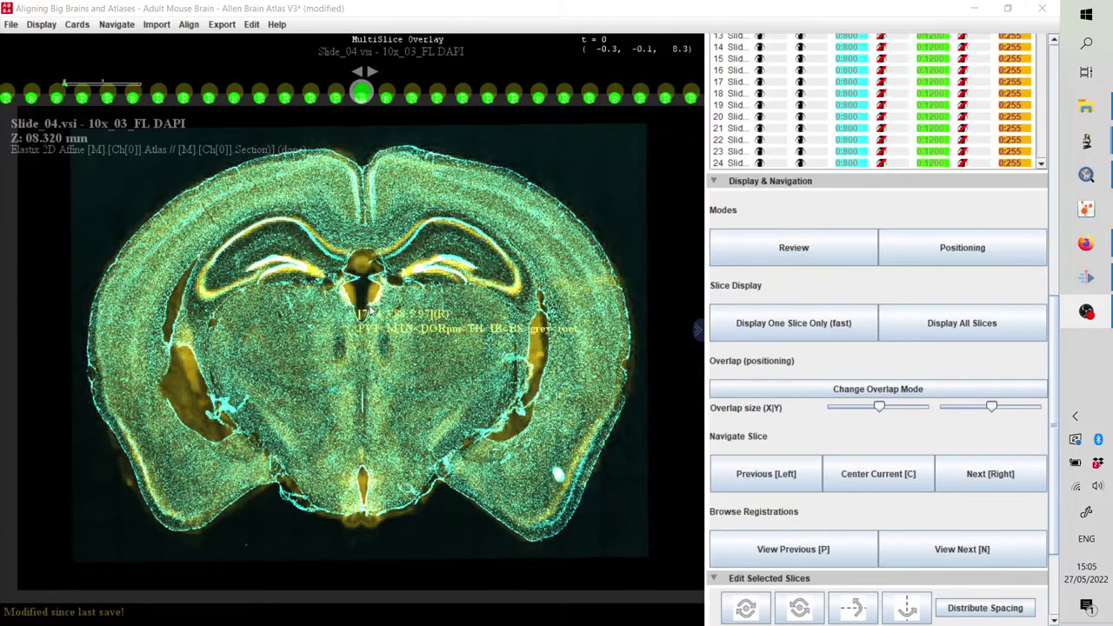
pyautogui.moveTo(372, 122); pyautogui.dragTo(349, 72)
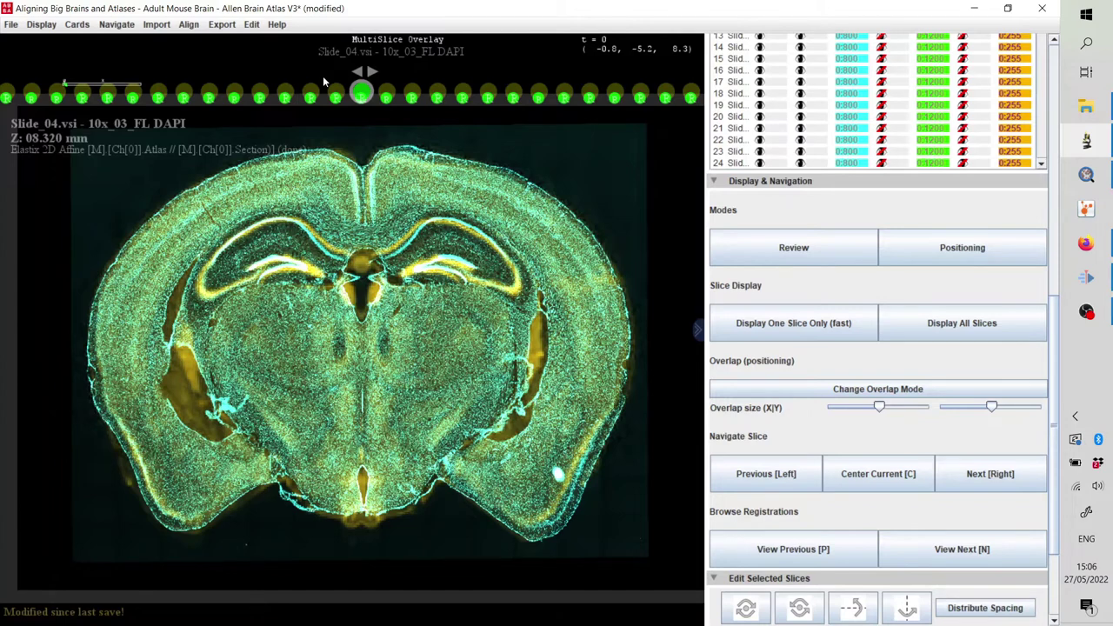
# - Run an Elastix 2D spline registration on Slide_04 10x_03 with the control point count changed to 51
pyautogui.click(189, 25)
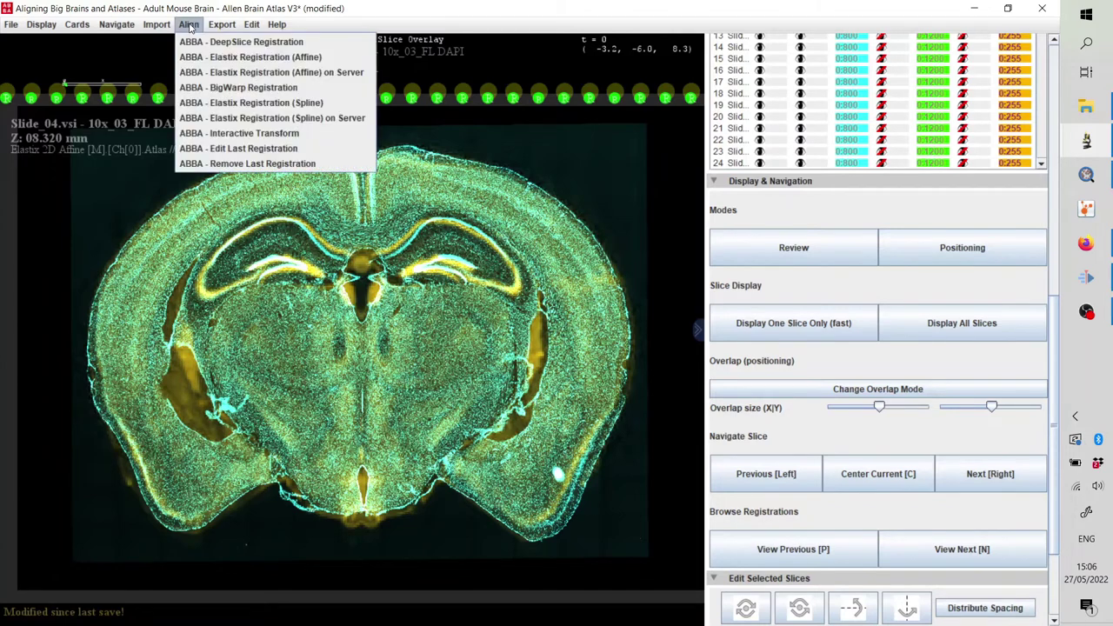
pyautogui.click(263, 103)
pyautogui.moveTo(614, 220); pyautogui.dragTo(830, 79)
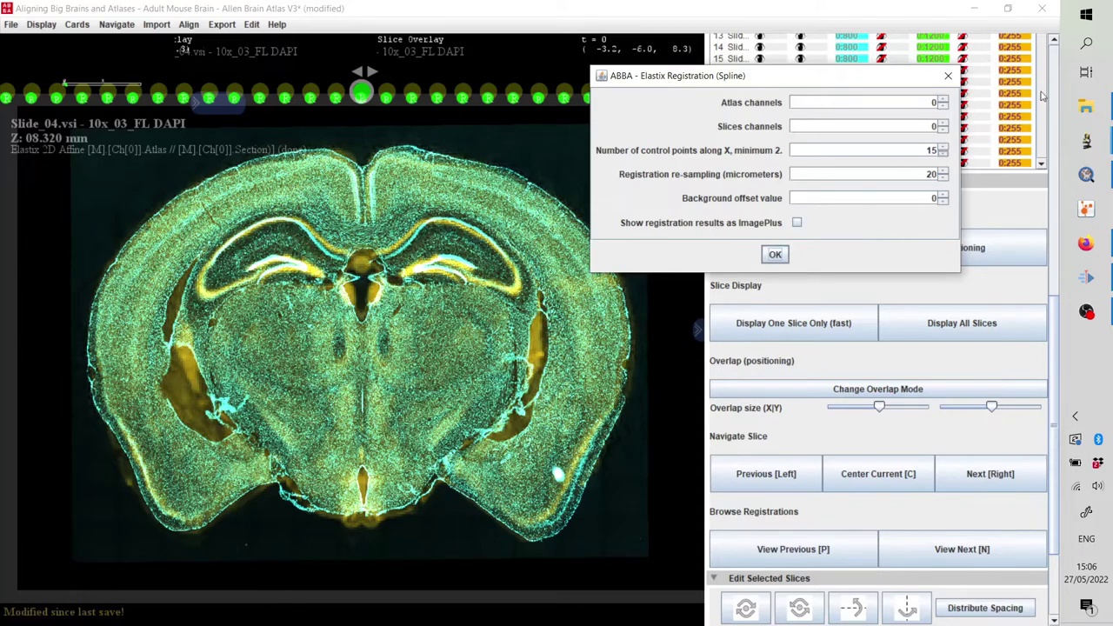
pyautogui.moveTo(919, 151); pyautogui.dragTo(1013, 153)
pyautogui.write('5')
pyautogui.write('1')
pyautogui.click(777, 257)
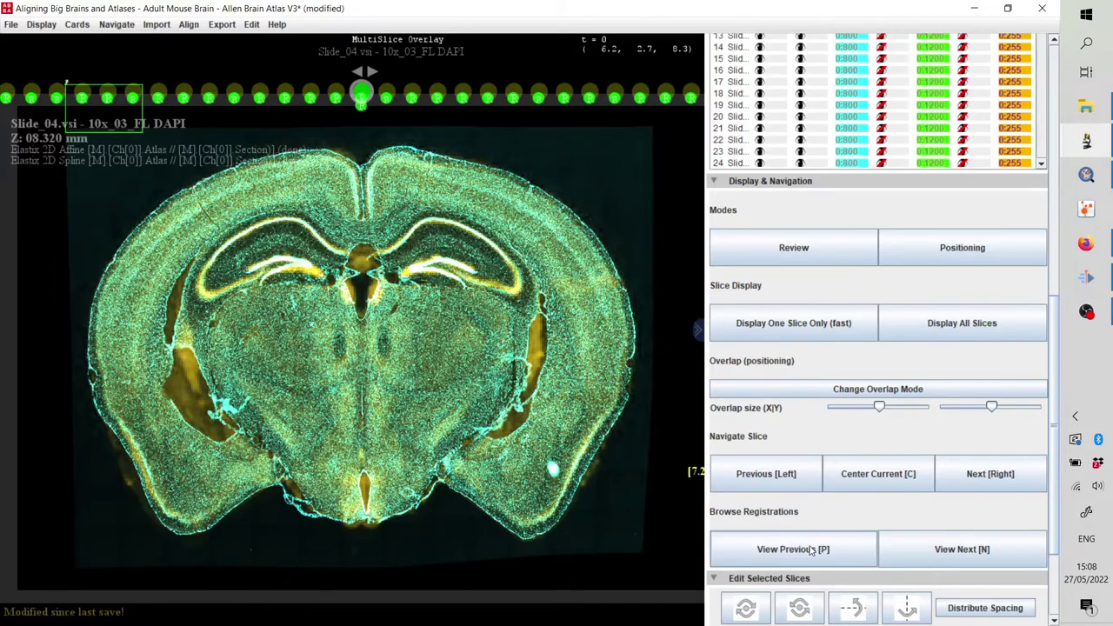
pyautogui.click(810, 551)
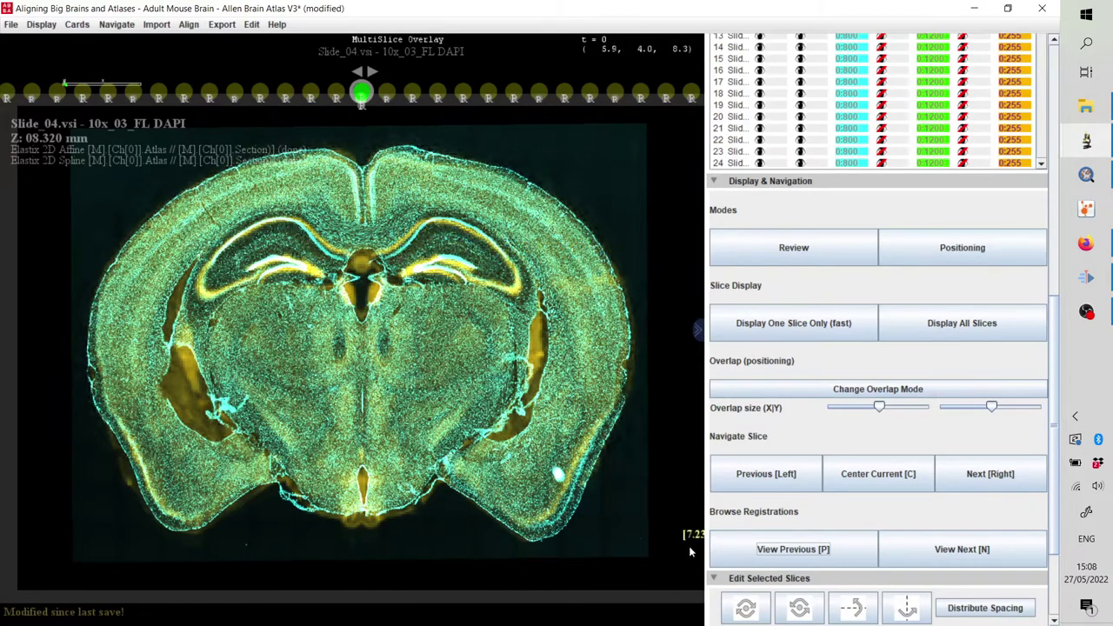
pyautogui.click(778, 556)
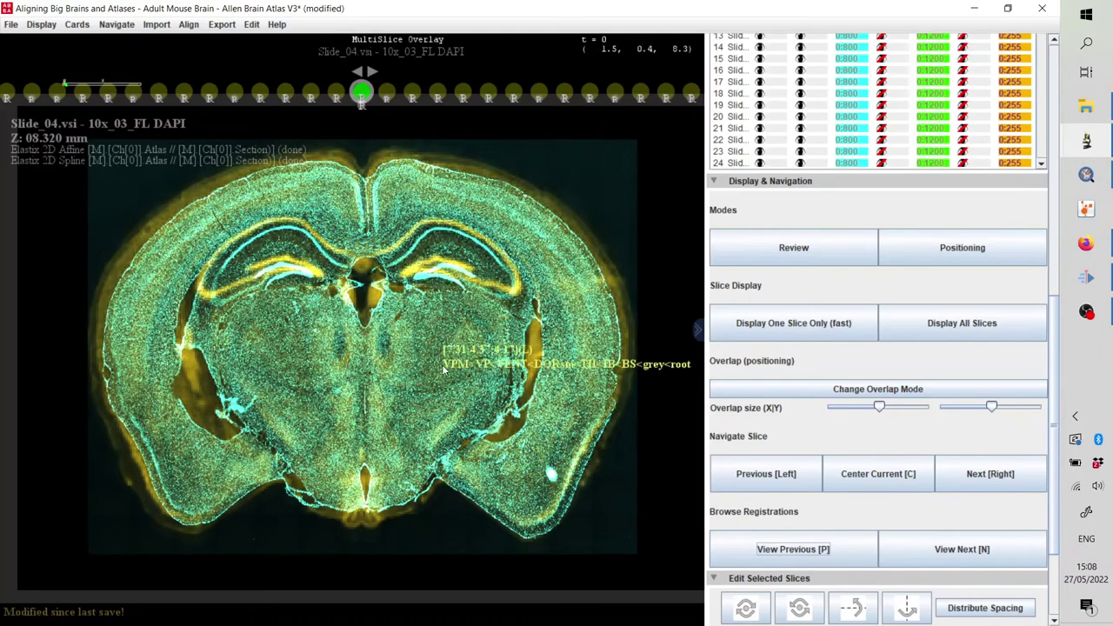
pyautogui.click(962, 551)
pyautogui.click(964, 550)
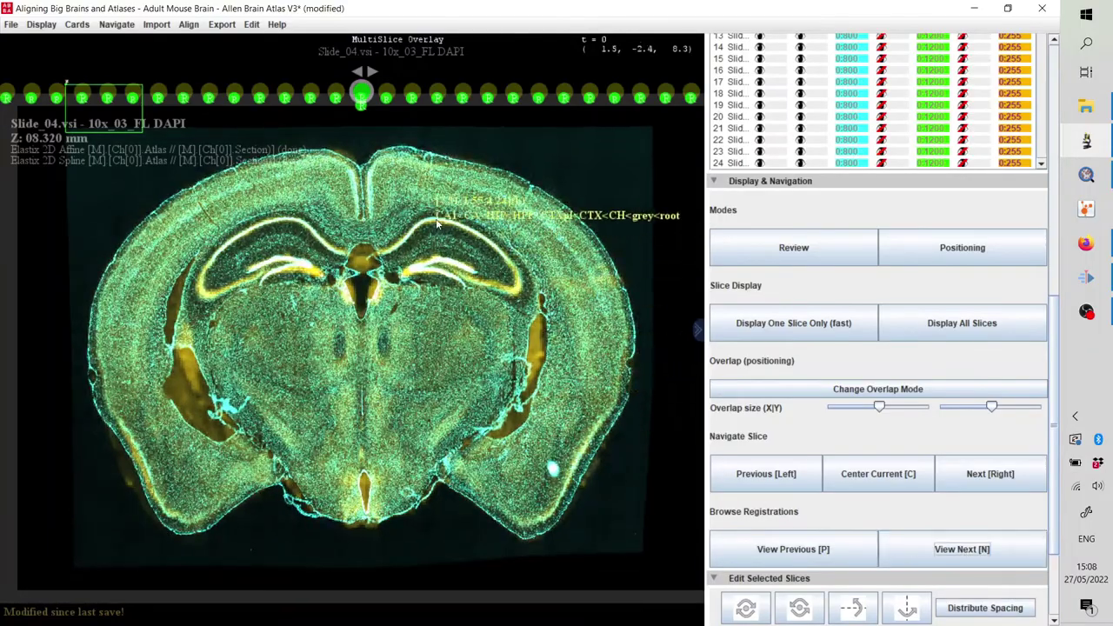
pyautogui.scroll(5, 380, 224)
pyautogui.scroll(5, 383, 221)
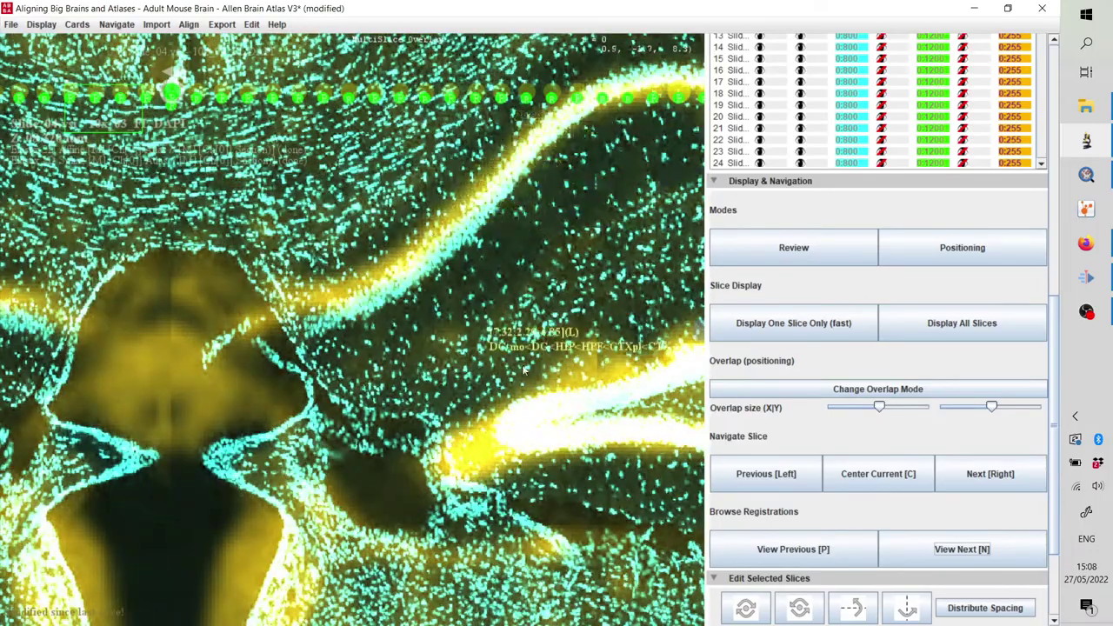
pyautogui.click(807, 550)
pyautogui.click(922, 549)
pyautogui.scroll(3, 279, 364)
pyautogui.scroll(-8, 279, 364)
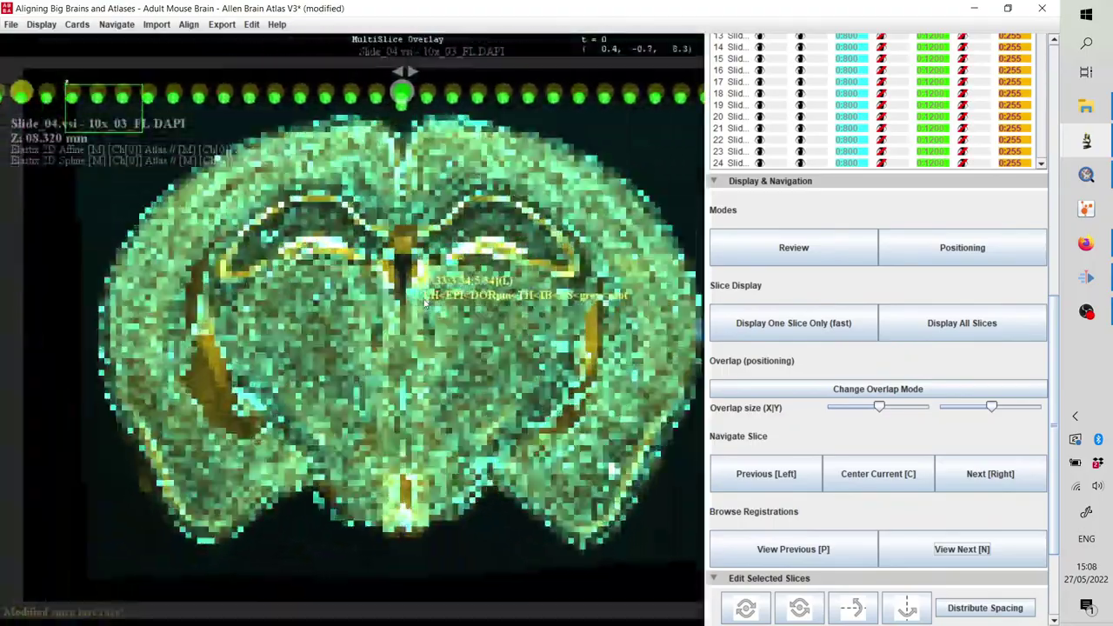
pyautogui.moveTo(425, 301); pyautogui.dragTo(364, 328)
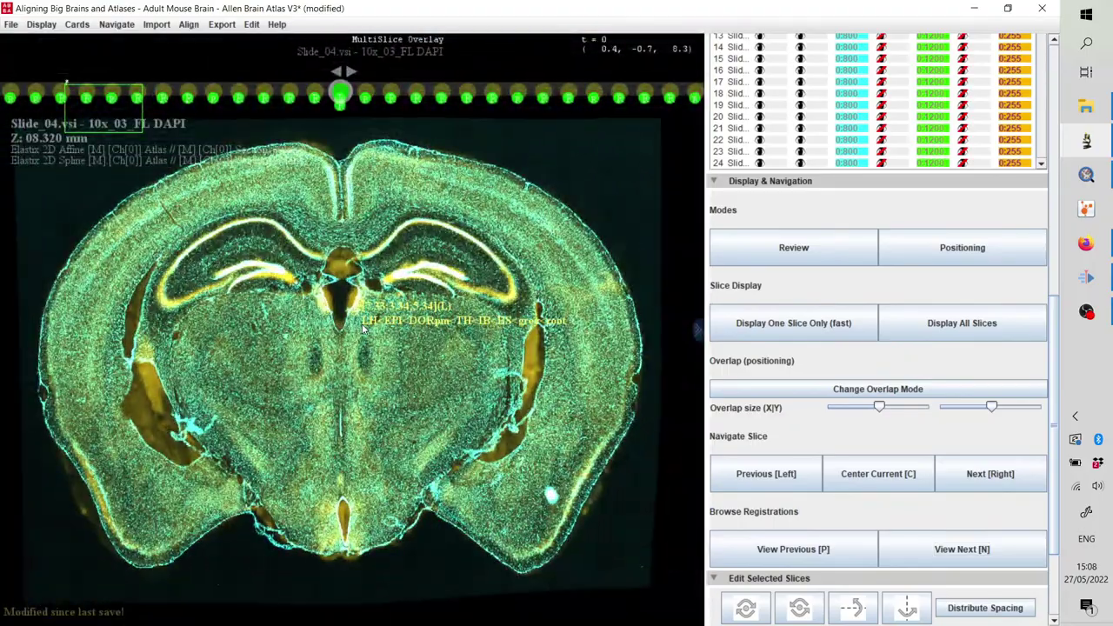
pyautogui.scroll(-2, 364, 328)
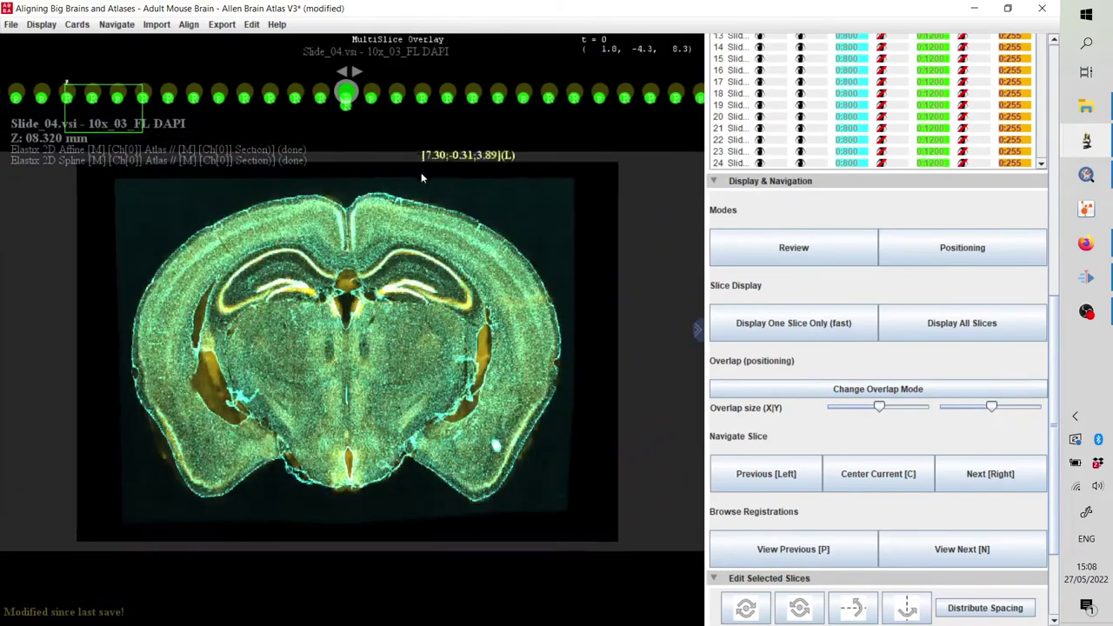
# - Run an Elastix spline registration on the slices with 15 control points and 20 µm re-sampling
pyautogui.press('c')
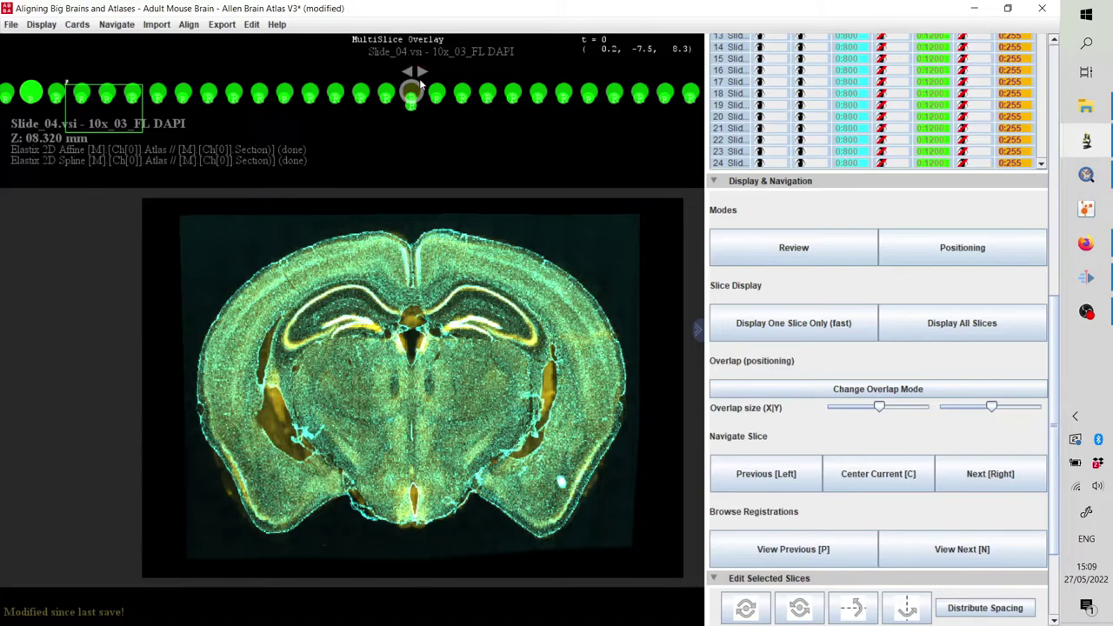
pyautogui.click(221, 25)
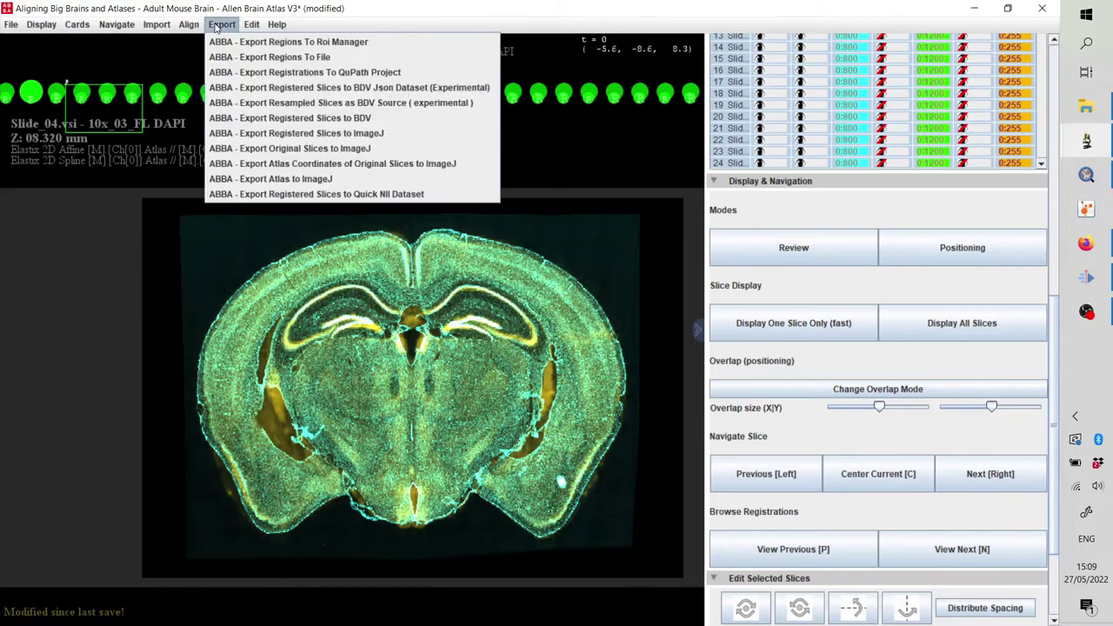
pyautogui.moveTo(190, 28)
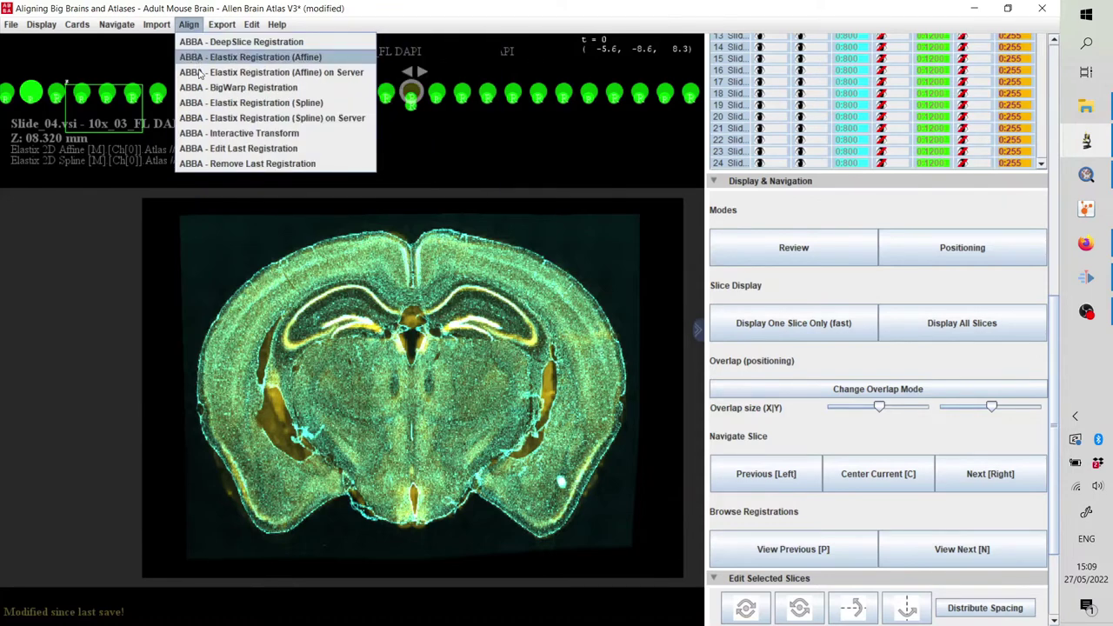
pyautogui.click(226, 102)
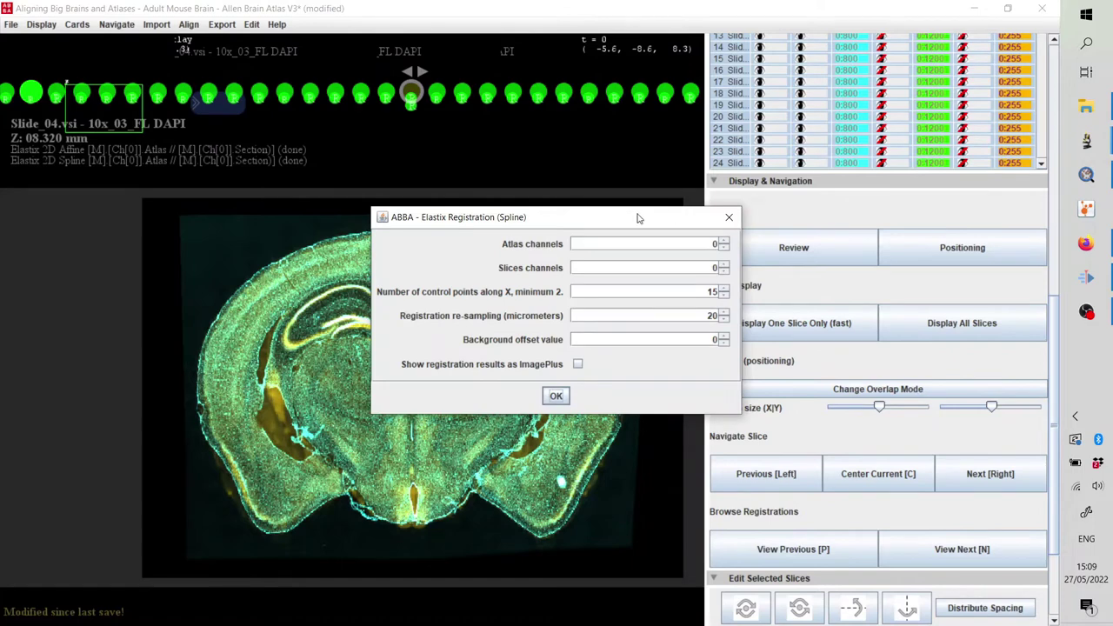
pyautogui.moveTo(635, 219); pyautogui.dragTo(809, 129)
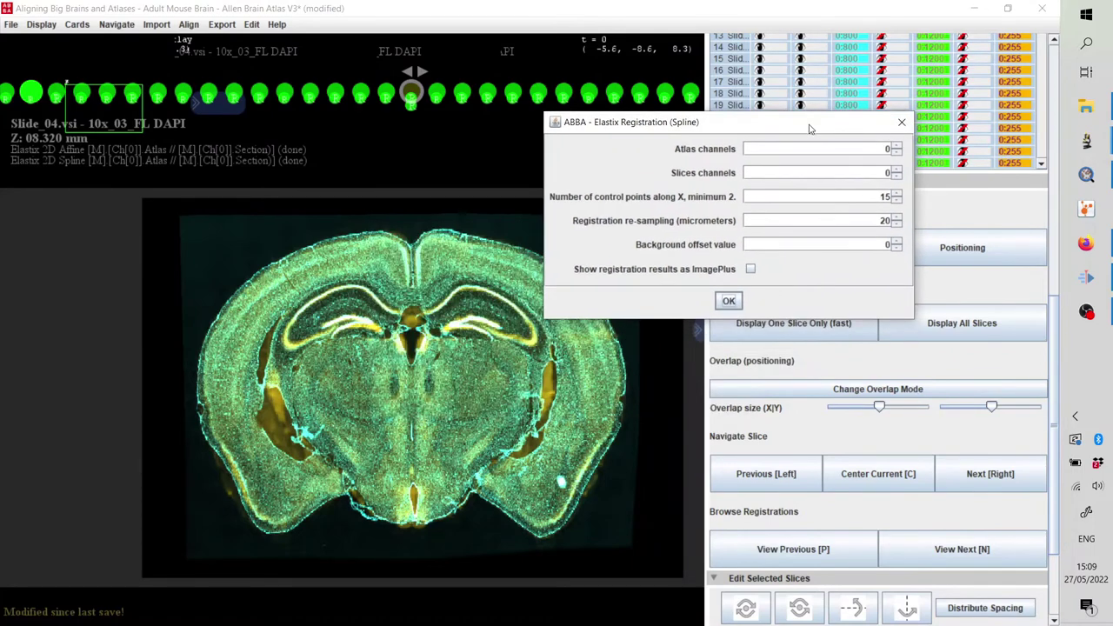
pyautogui.click(729, 302)
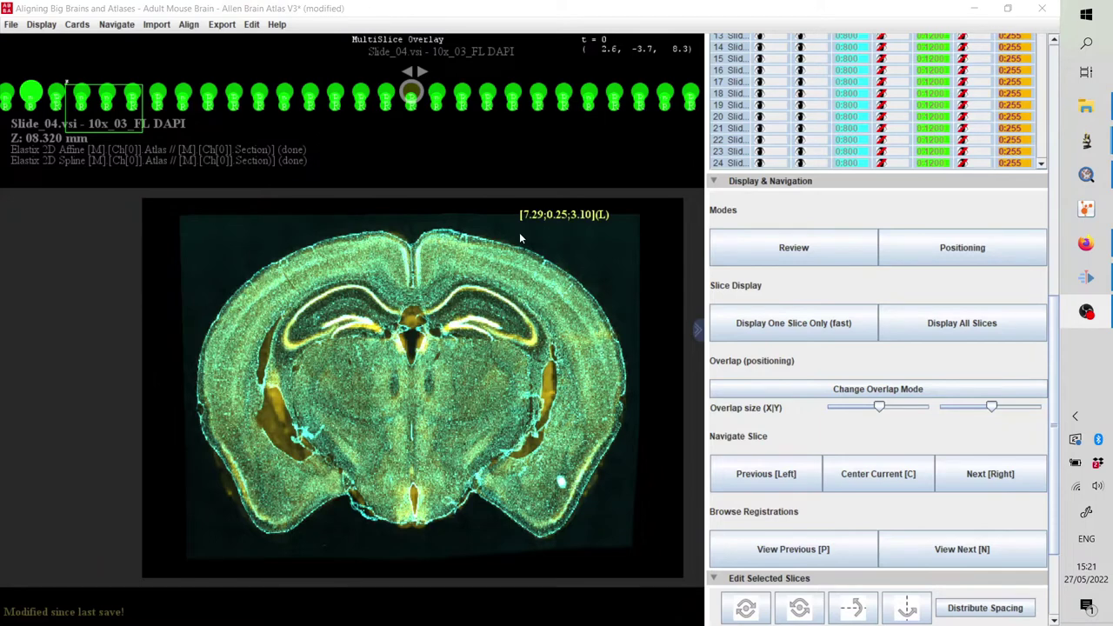
# - Save the ABBA state as state_3.json in ABBA-Tutorial and dismiss the confirmation windows
pyautogui.click(11, 25)
pyautogui.click(33, 42)
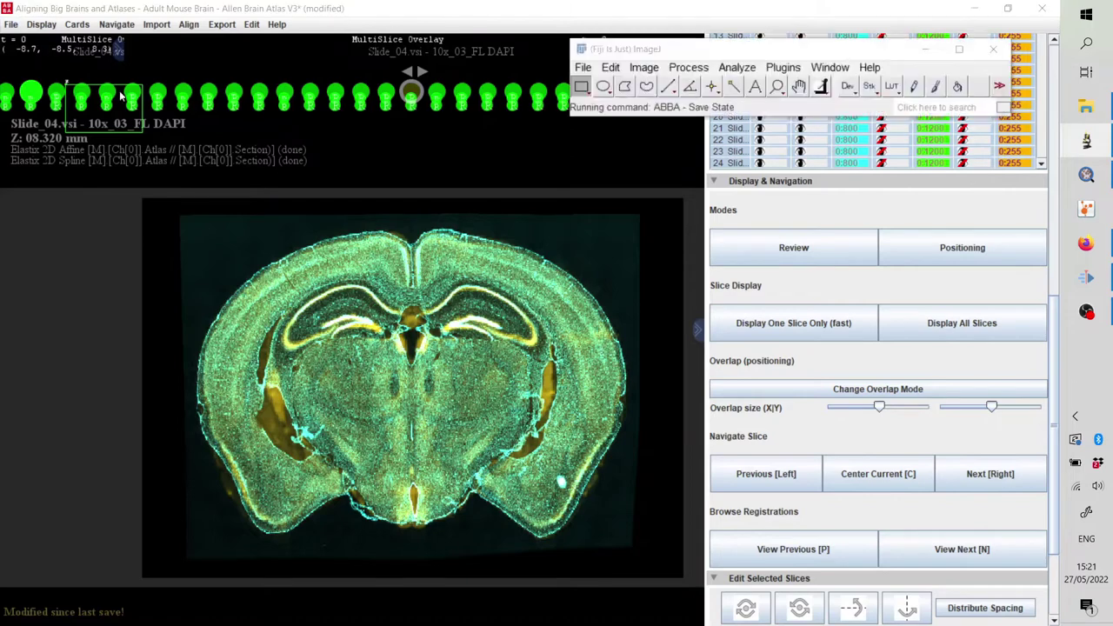
pyautogui.click(709, 174)
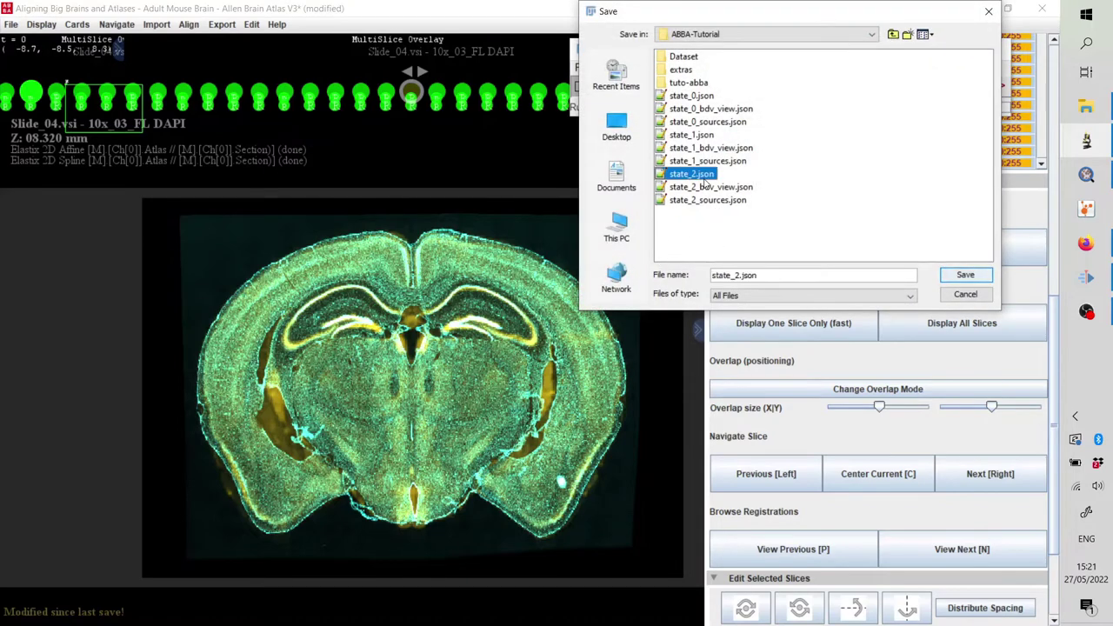
pyautogui.click(741, 276)
pyautogui.press('BackSpace')
pyautogui.write('3')
pyautogui.press('Return')
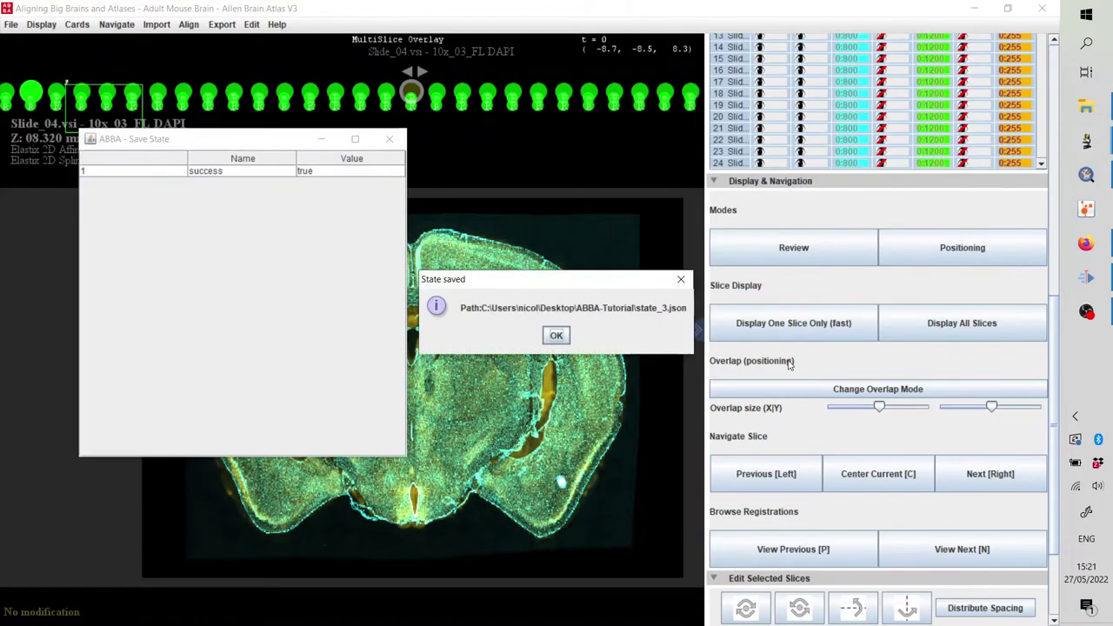
pyautogui.click(556, 336)
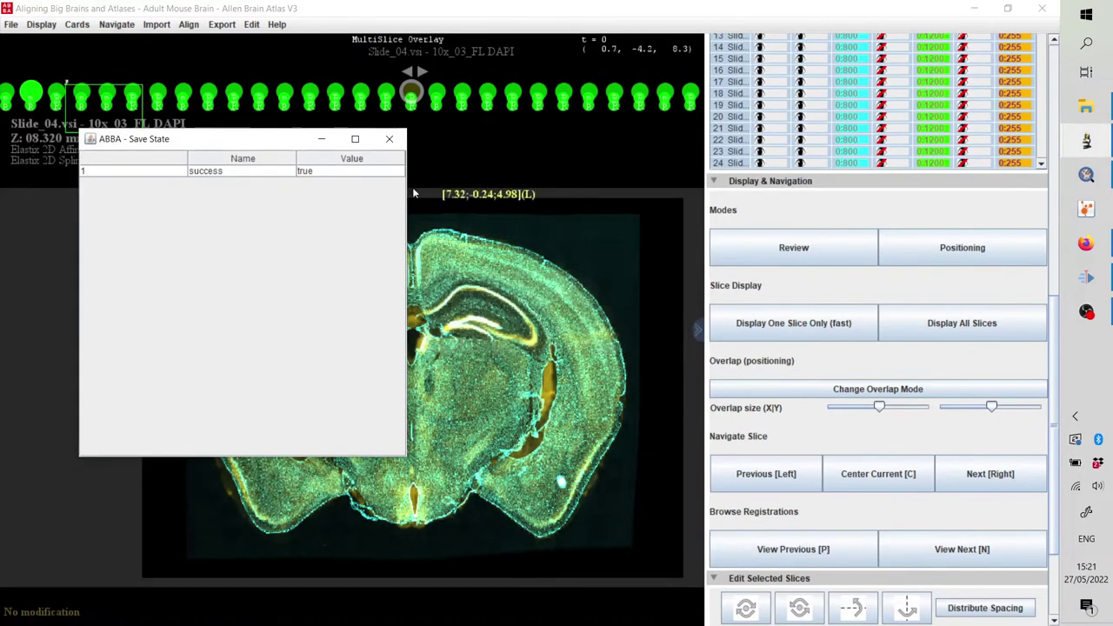
pyautogui.click(389, 139)
pyautogui.moveTo(418, 157)
pyautogui.mouseDown()
pyautogui.moveTo(412, 181)
pyautogui.moveTo(412, 153)
pyautogui.mouseUp()
# - Browse the sections along Z, wrapping around, and stop on Slide_03 10x_06 at 7.602 mm
pyautogui.scroll(-5, 411, 153)
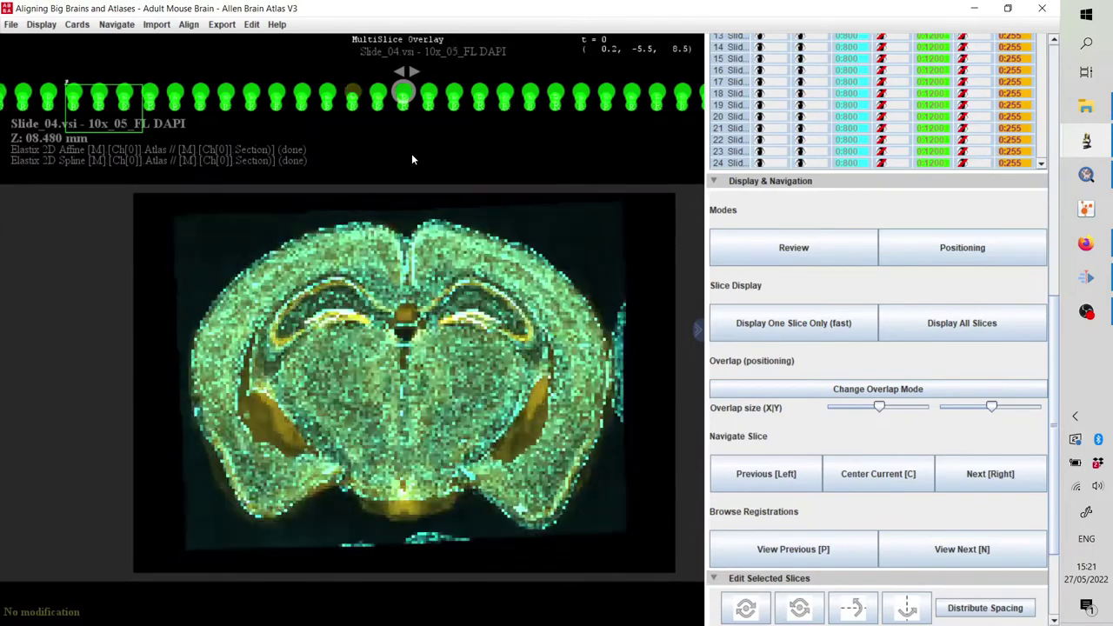
pyautogui.scroll(-6, 411, 153)
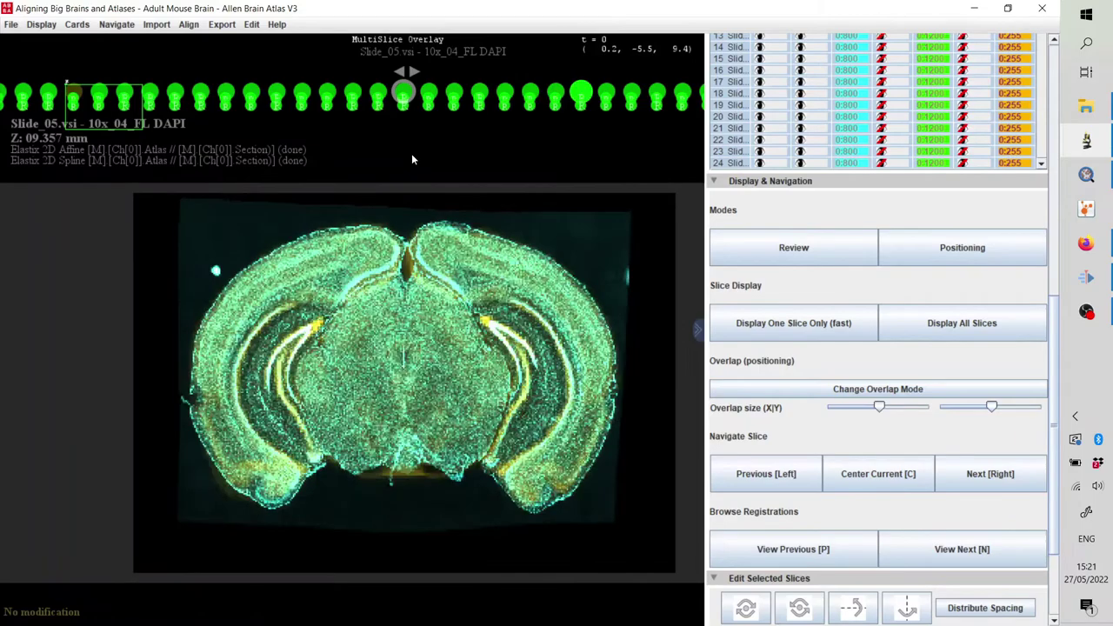
pyautogui.scroll(-5, 411, 153)
pyautogui.scroll(-6, 413, 157)
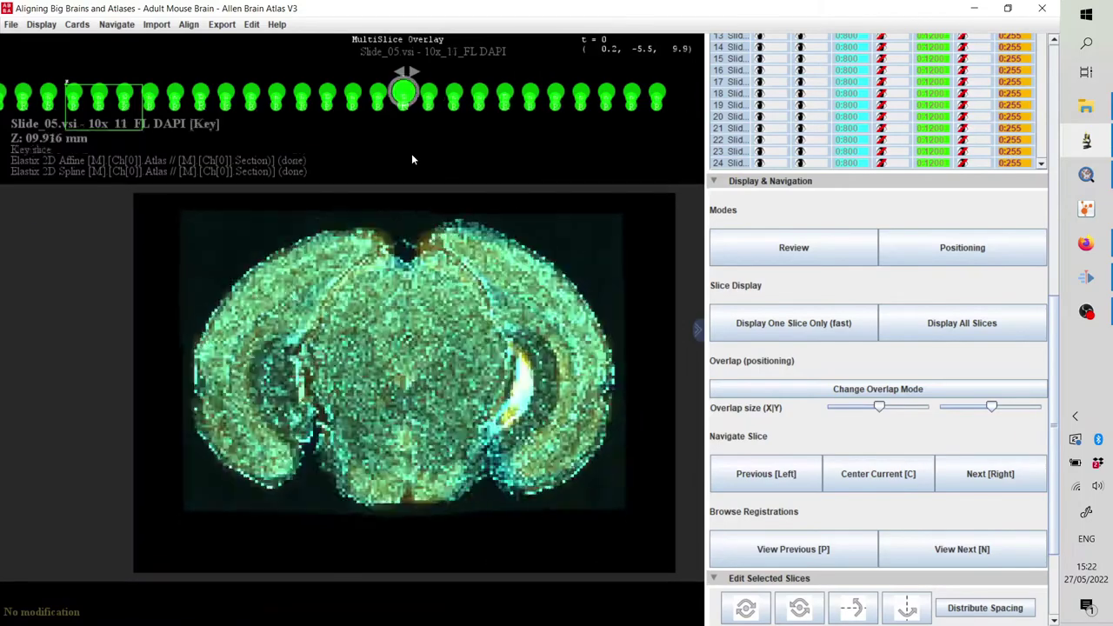
pyautogui.scroll(-8, 412, 158)
pyautogui.scroll(-8, 413, 158)
pyautogui.scroll(-8, 412, 158)
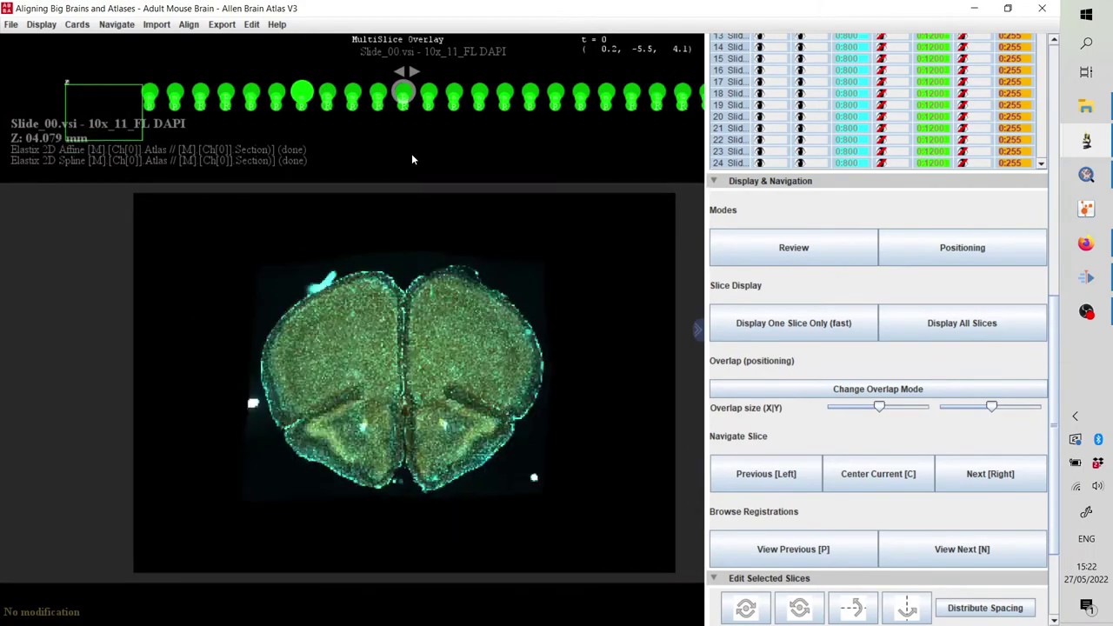
pyautogui.scroll(-10, 412, 159)
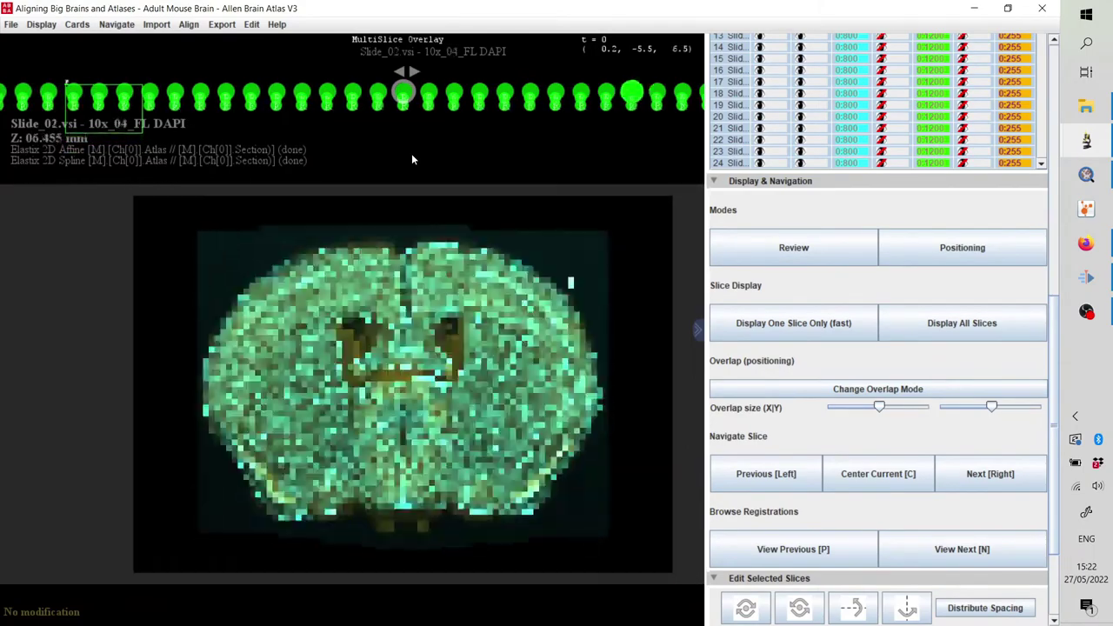
pyautogui.scroll(-6, 411, 153)
pyautogui.scroll(4, 411, 153)
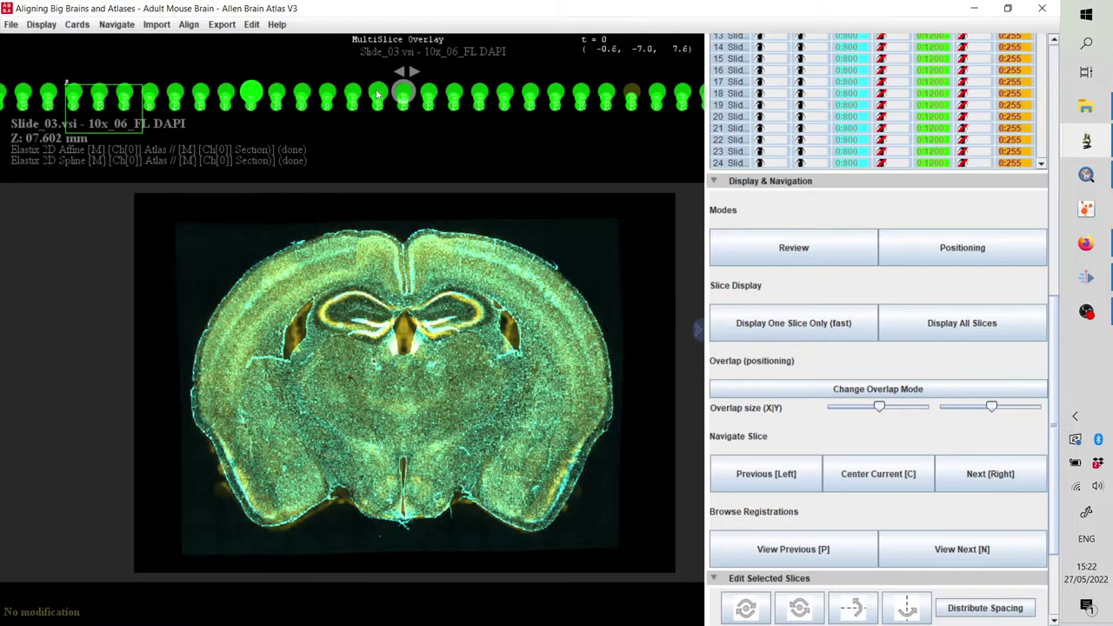
pyautogui.click(157, 24)
pyautogui.moveTo(189, 26)
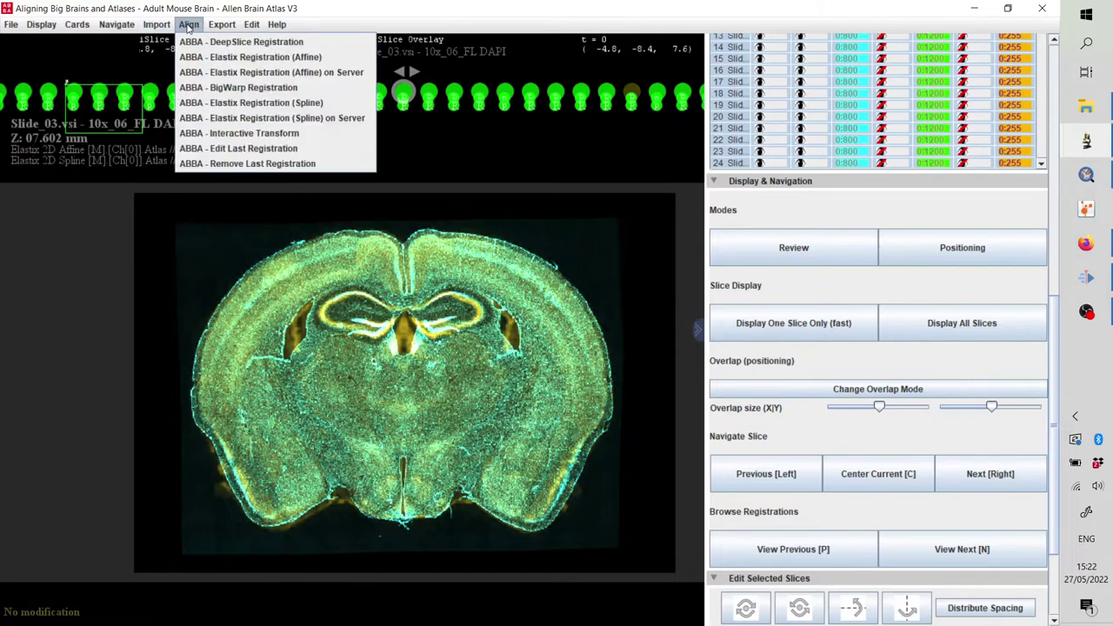
pyautogui.click(251, 103)
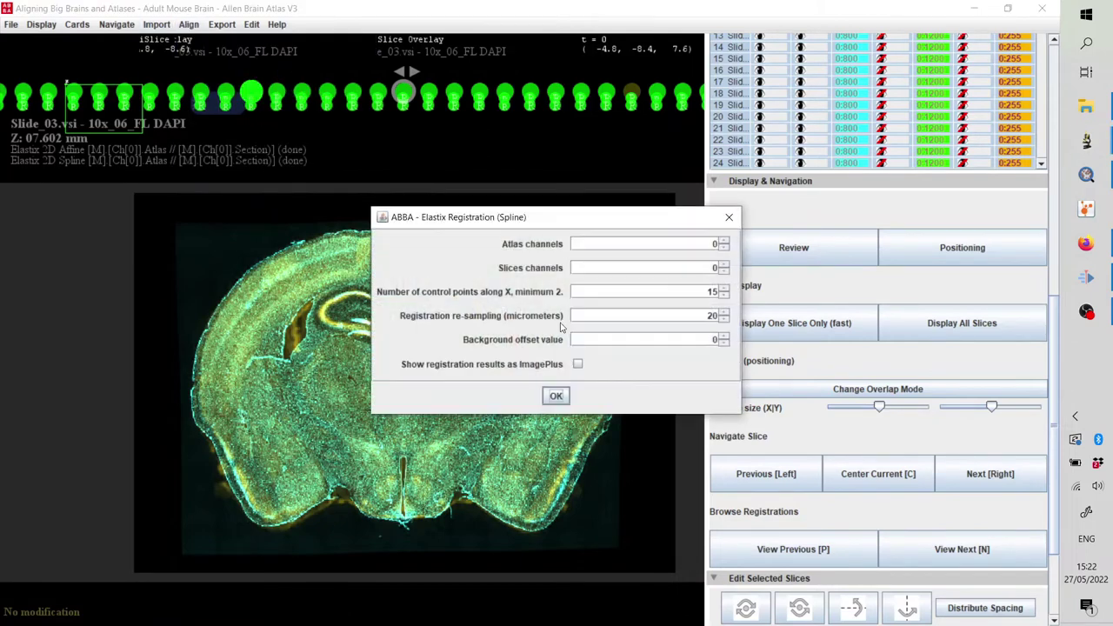
pyautogui.doubleClick(709, 292)
pyautogui.write('5')
pyautogui.press('BackSpace')
pyautogui.write('20')
# - Cancel the pending registration dialog and switch the atlas display from Nissl to the Ara annotation
pyautogui.click(728, 216)
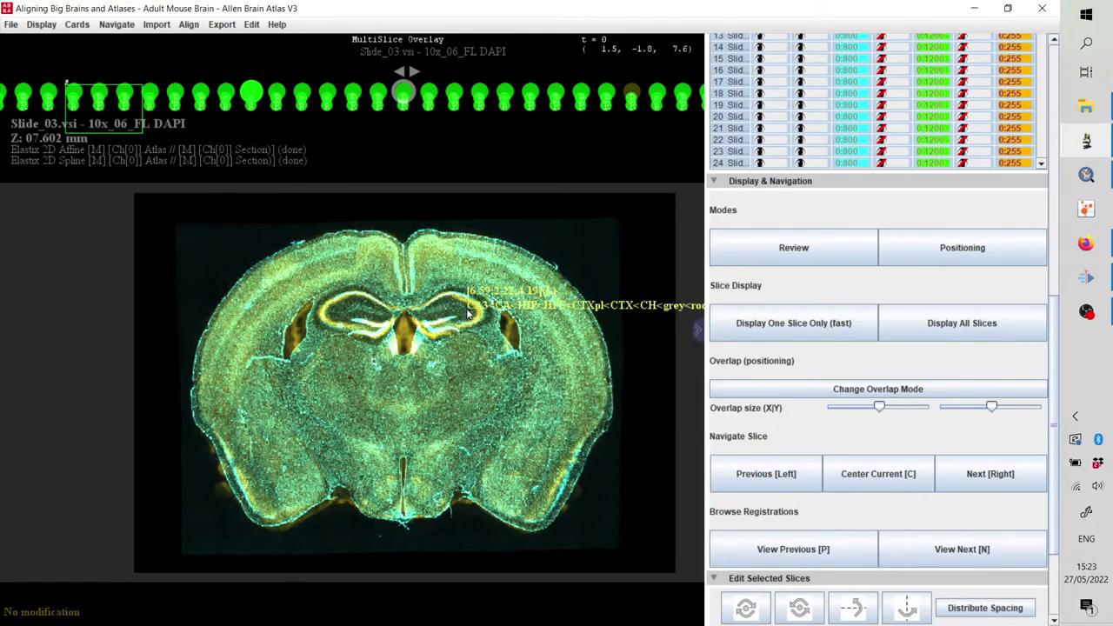
pyautogui.scroll(3, 435, 315)
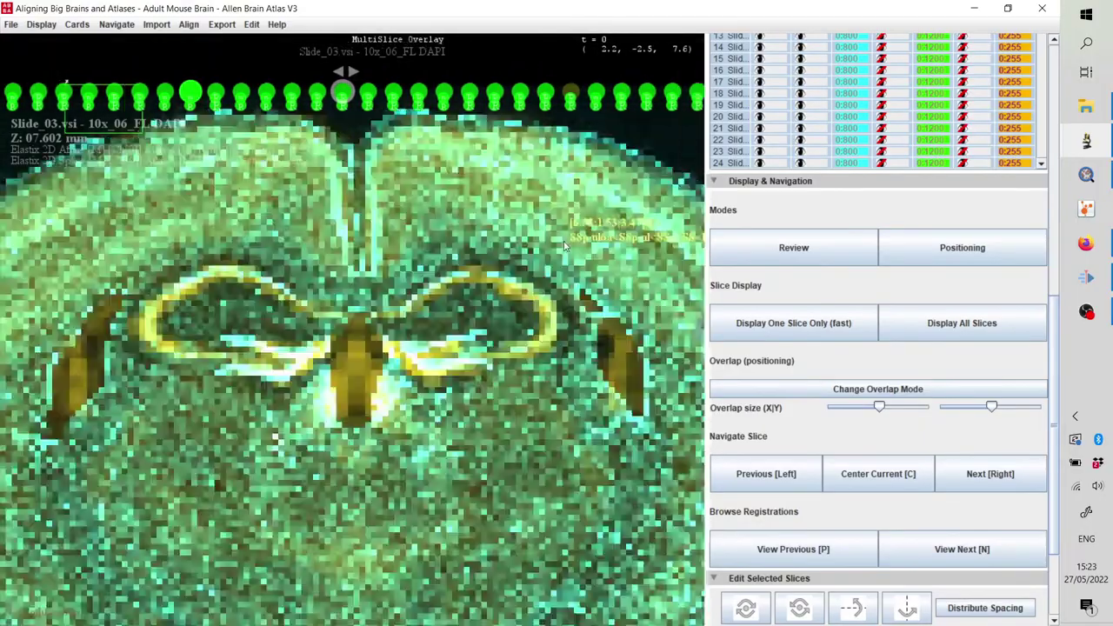
pyautogui.moveTo(594, 252); pyautogui.dragTo(381, 307)
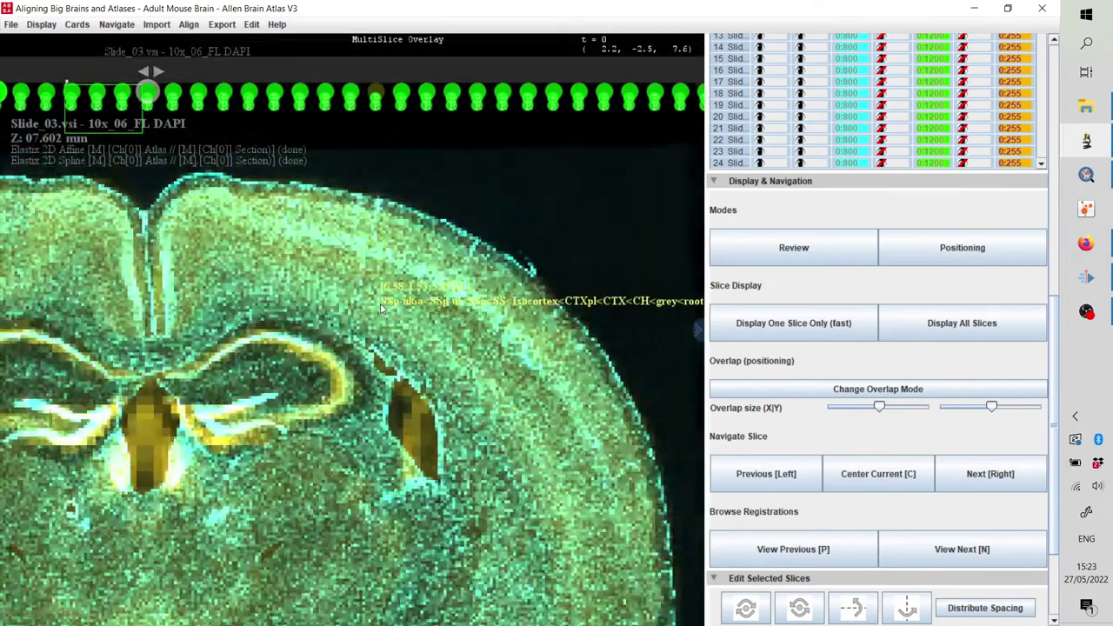
pyautogui.moveTo(1057, 327); pyautogui.dragTo(1041, 71)
pyautogui.click(851, 255)
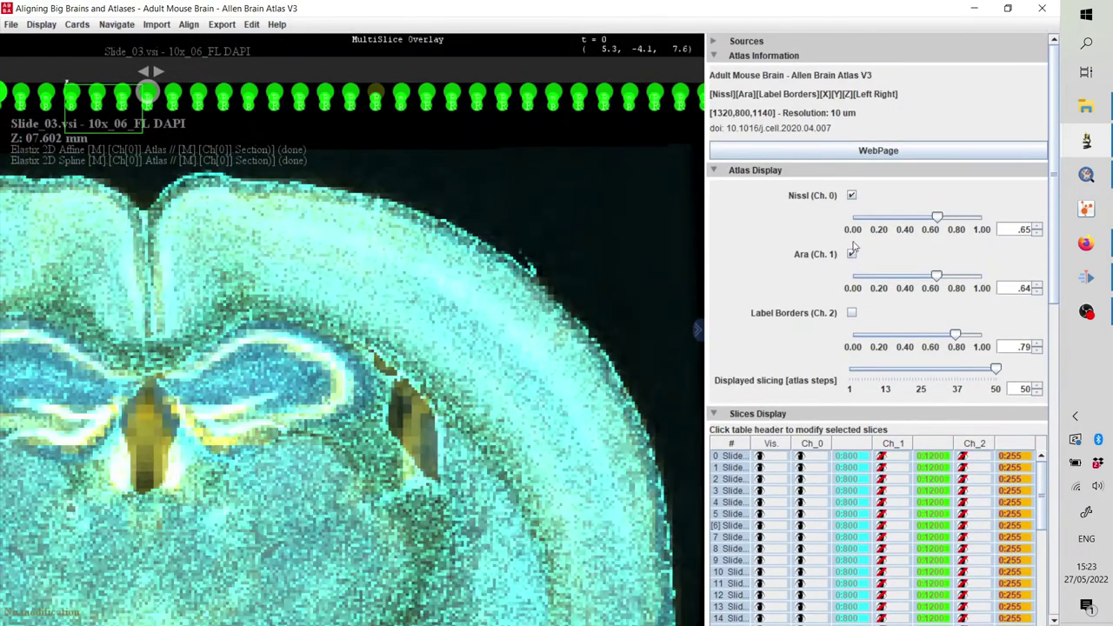
pyautogui.click(852, 195)
pyautogui.moveTo(423, 361); pyautogui.dragTo(441, 282)
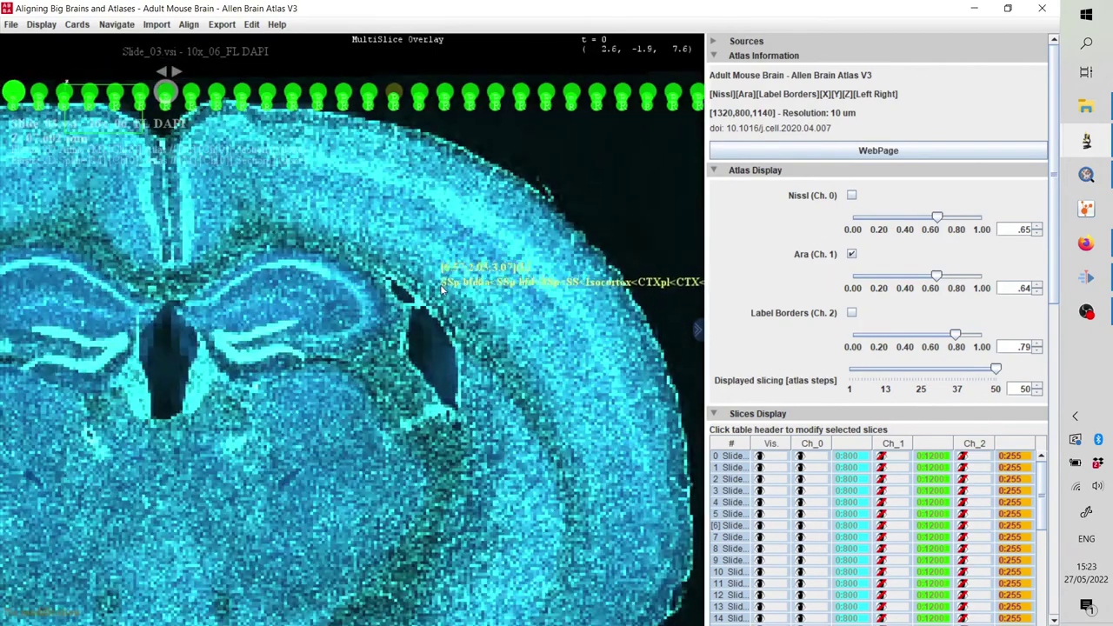
# - Select the slices and swap their displayed channel from Ch_0 to Ch_1
pyautogui.keyDown('shift'); pyautogui.click(722, 494); pyautogui.keyUp('shift')
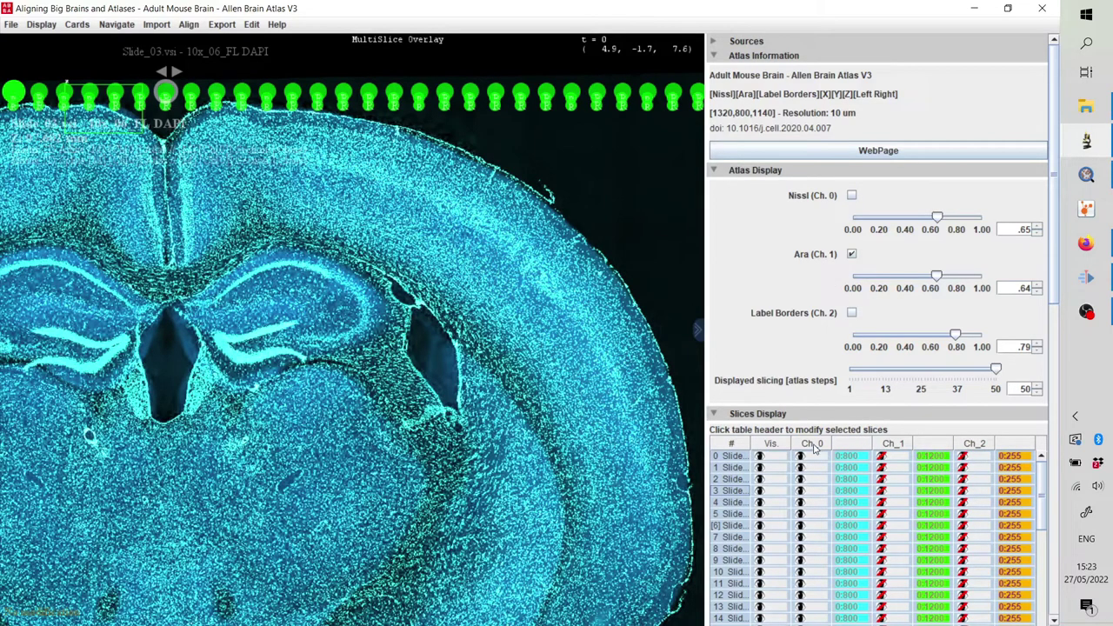
pyautogui.click(858, 446)
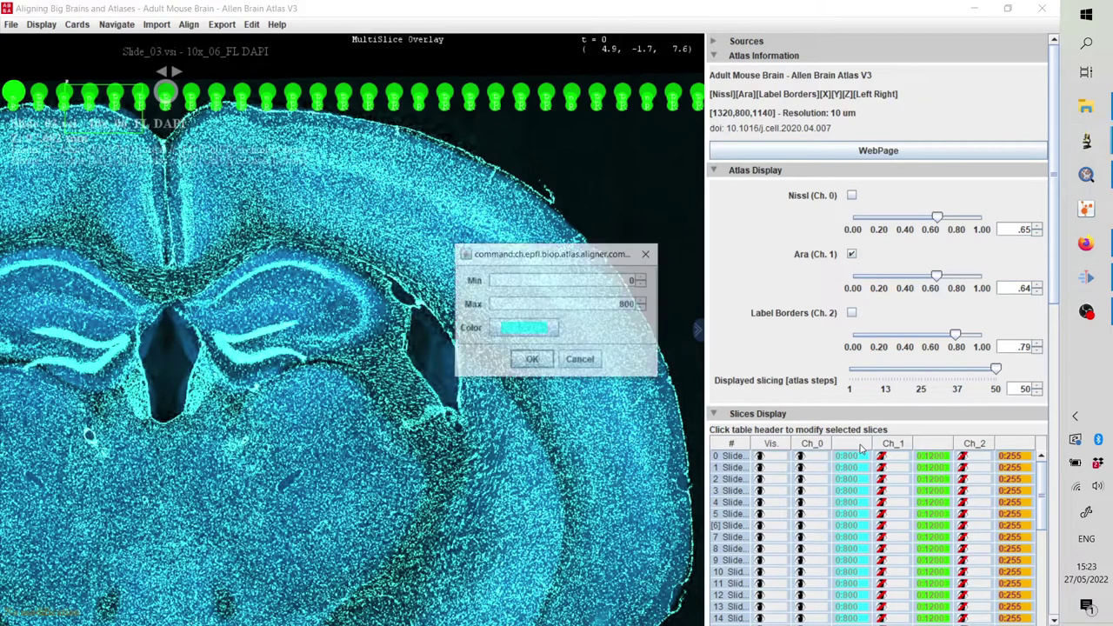
pyautogui.click(581, 358)
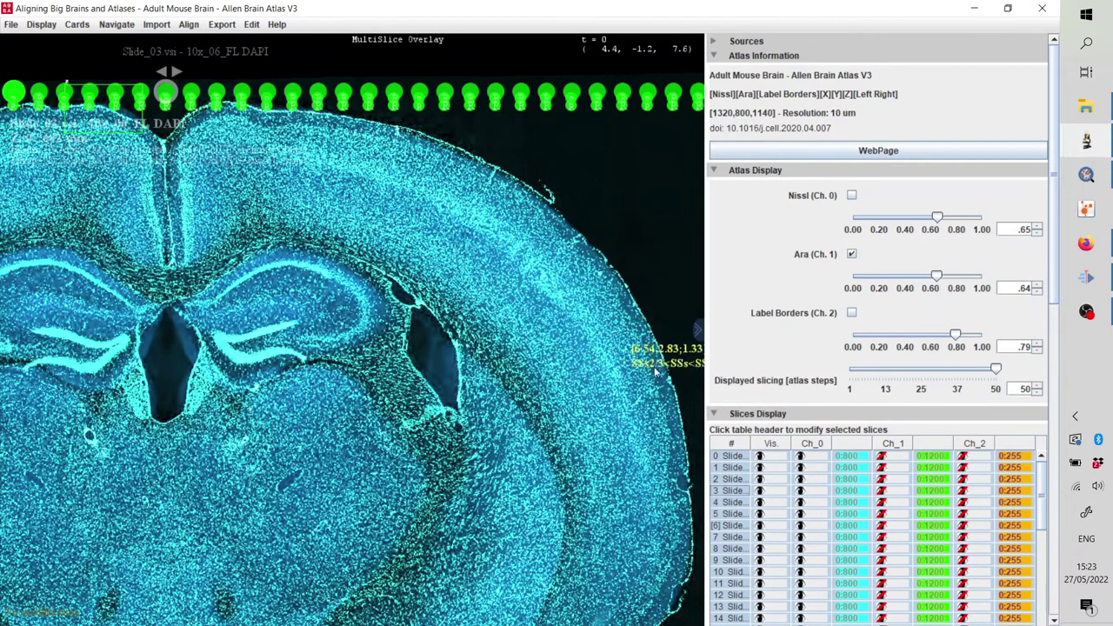
pyautogui.click(801, 446)
pyautogui.click(887, 444)
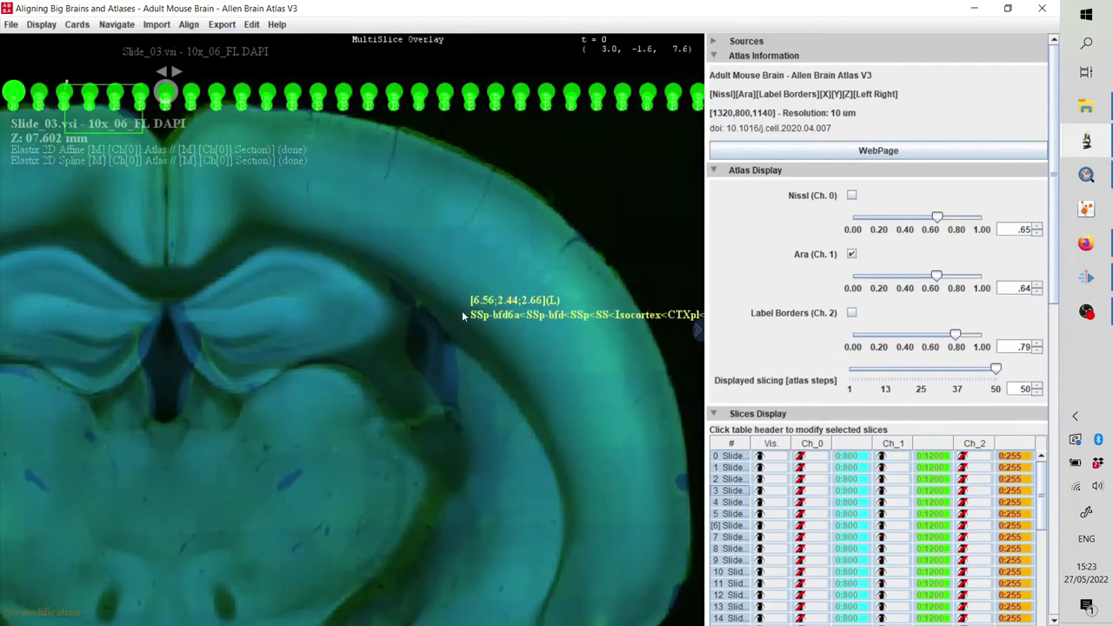
pyautogui.scroll(-5, 449, 290)
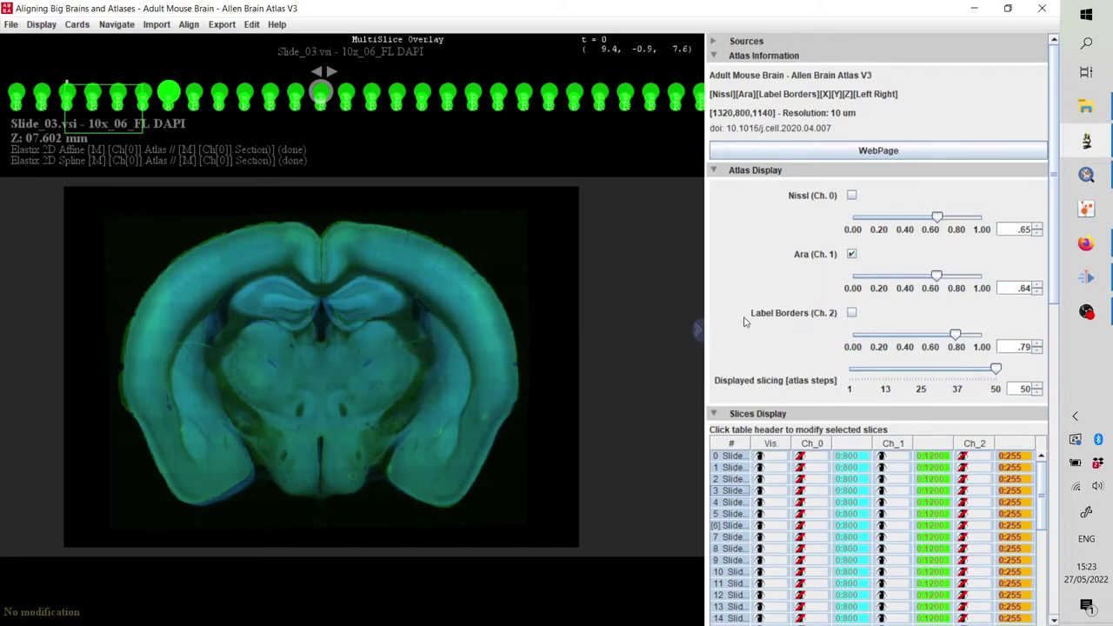
# - Show the Nissl atlas with only Ch_0 on the slices, then clear the slice selection
pyautogui.click(851, 196)
pyautogui.click(852, 254)
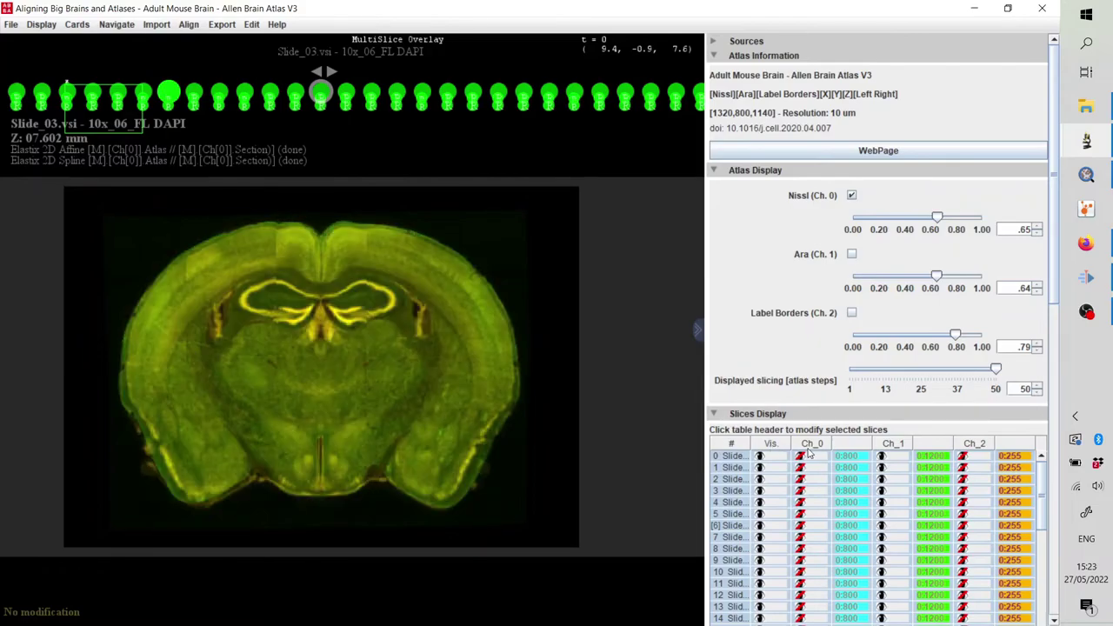
pyautogui.click(811, 447)
pyautogui.click(882, 446)
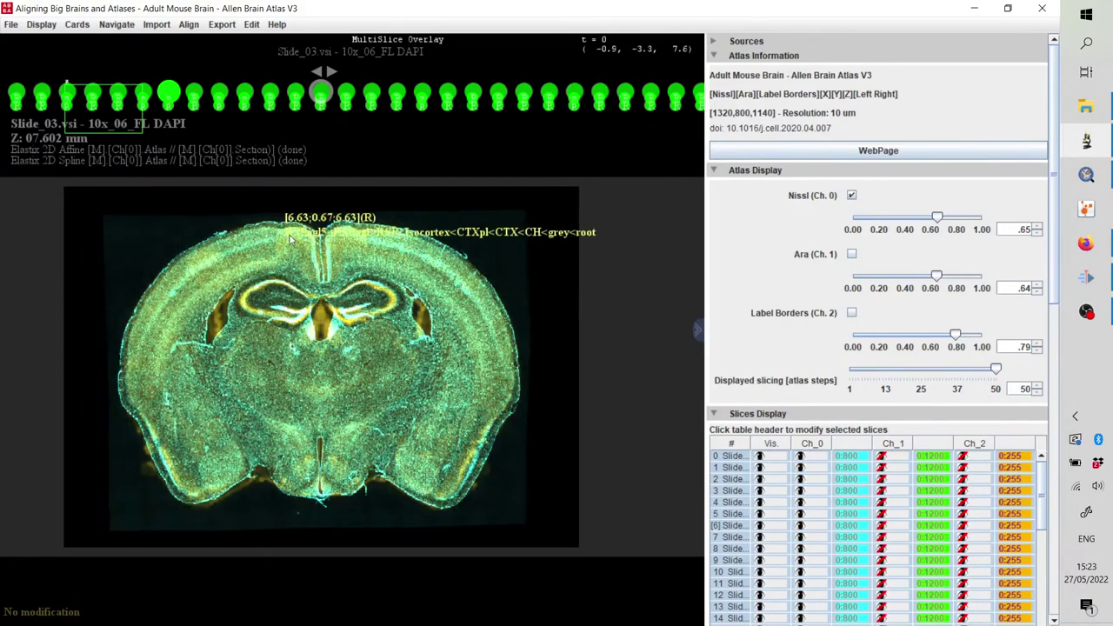
pyautogui.moveTo(336, 217); pyautogui.dragTo(402, 199)
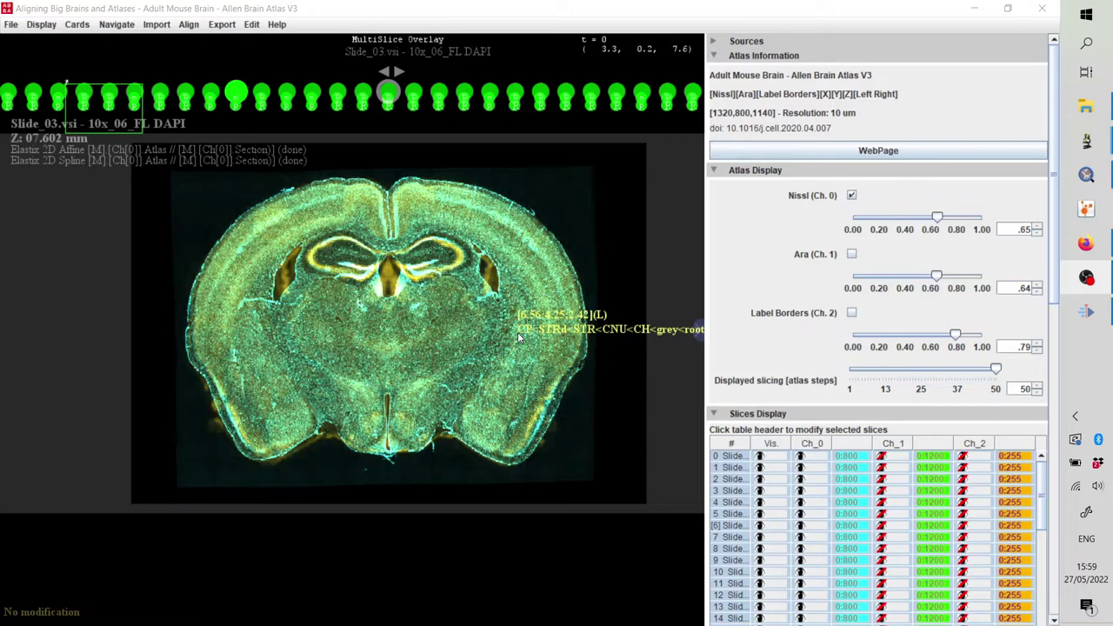
pyautogui.moveTo(457, 146); pyautogui.dragTo(460, 133)
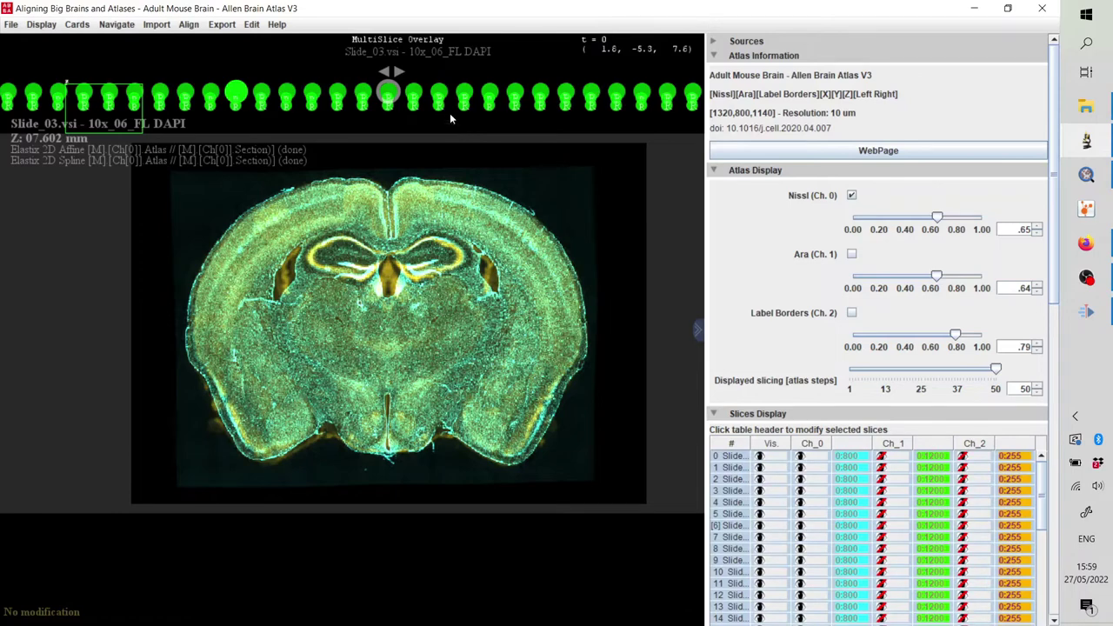
# - Export the registrations to the QuPath project with Erase Previous ROIs enabled
pyautogui.click(223, 25)
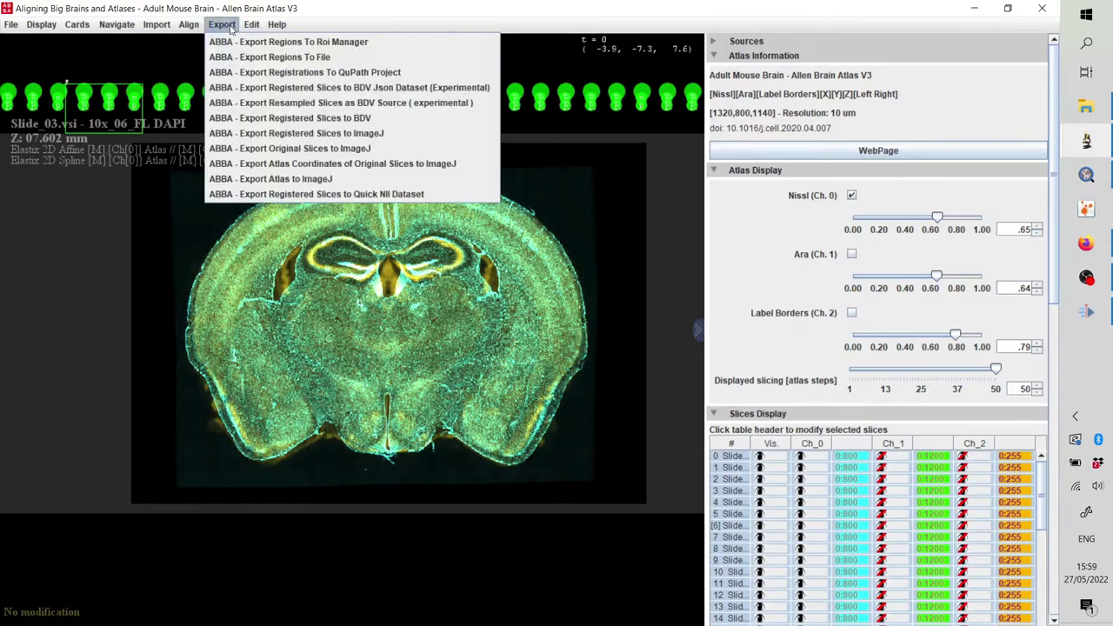
pyautogui.click(249, 72)
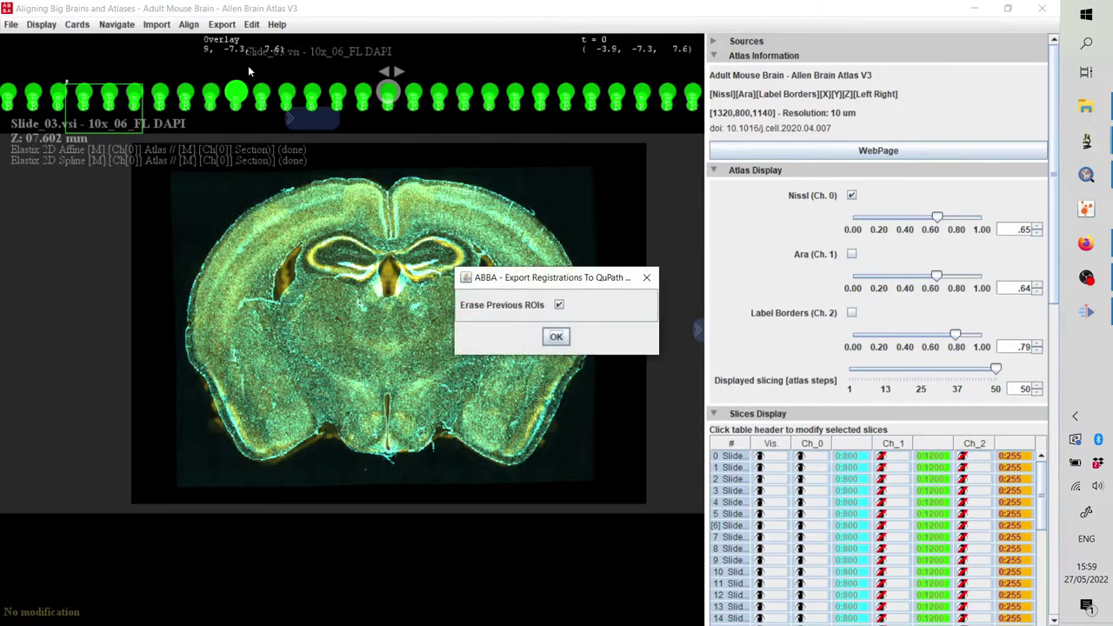
pyautogui.click(556, 338)
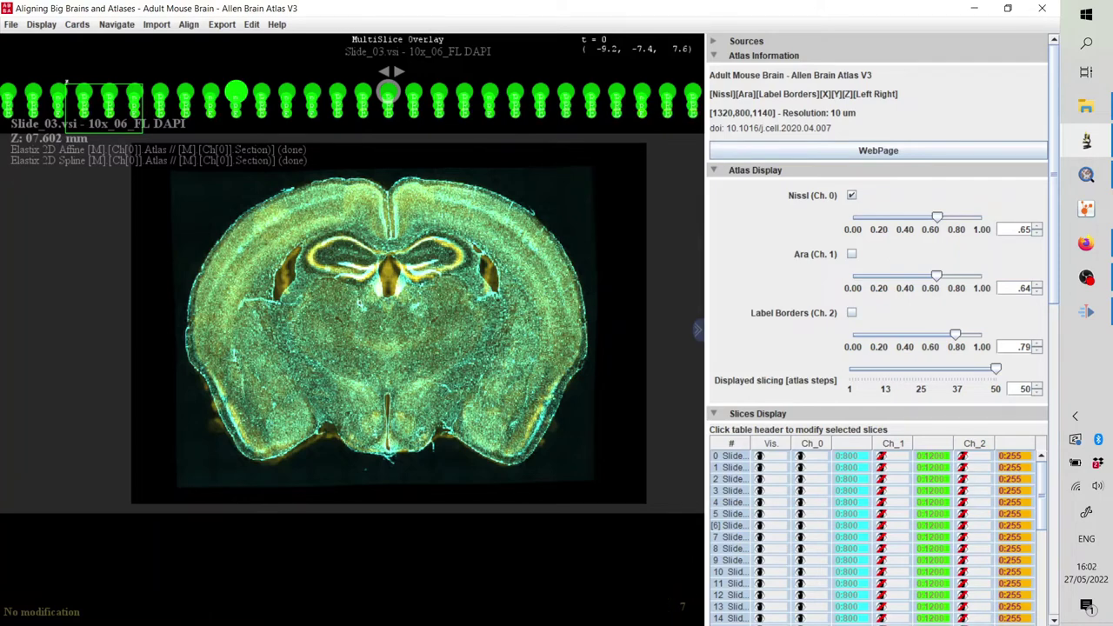
pyautogui.moveTo(424, 322)
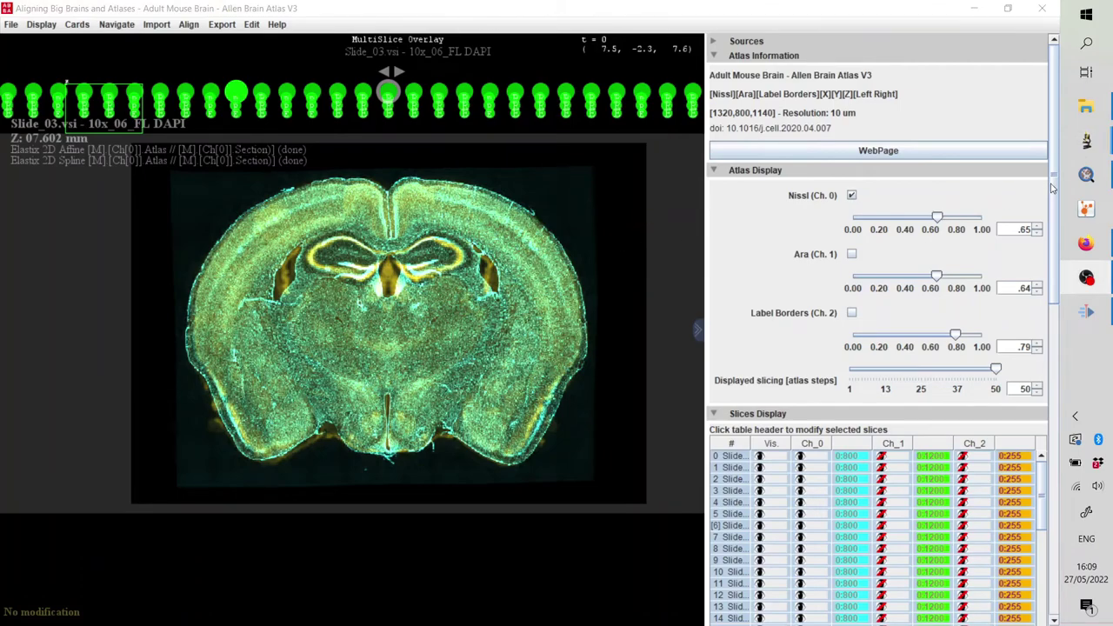
# - Bring up QuPath maximized and browse the Project image list
pyautogui.click(1087, 177)
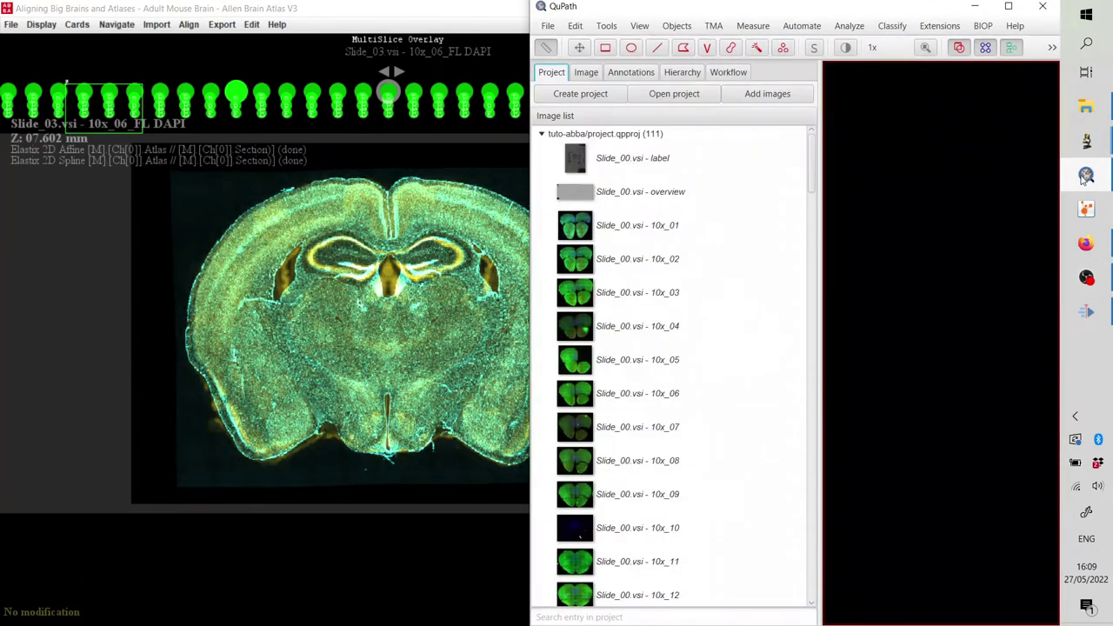
pyautogui.click(1009, 11)
pyautogui.scroll(-5, 236, 203)
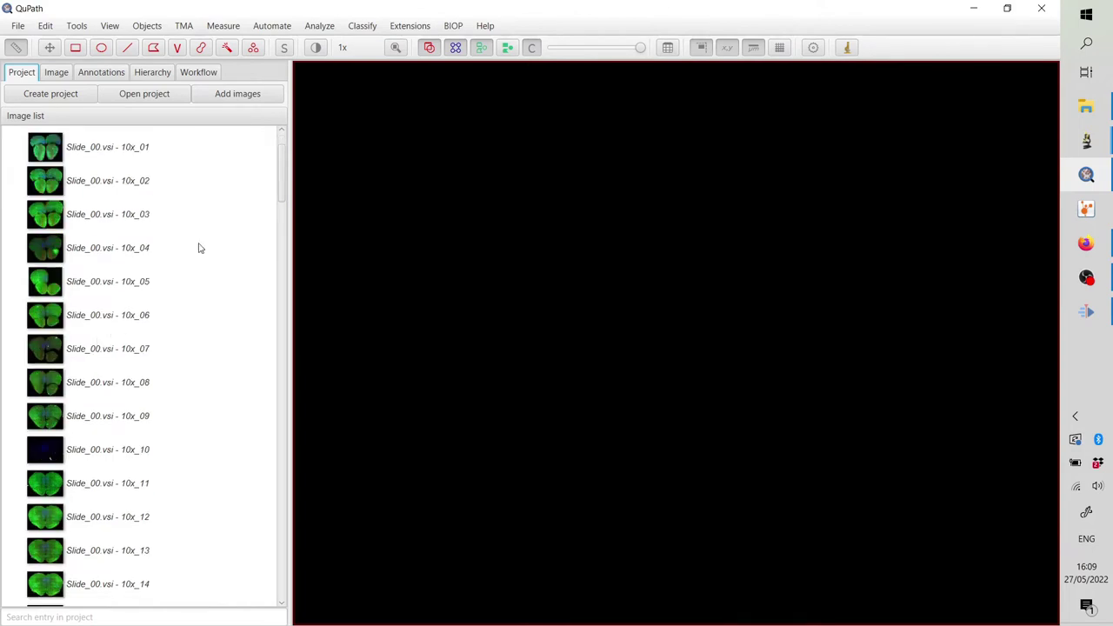
pyautogui.scroll(-5, 168, 322)
pyautogui.scroll(-5, 168, 321)
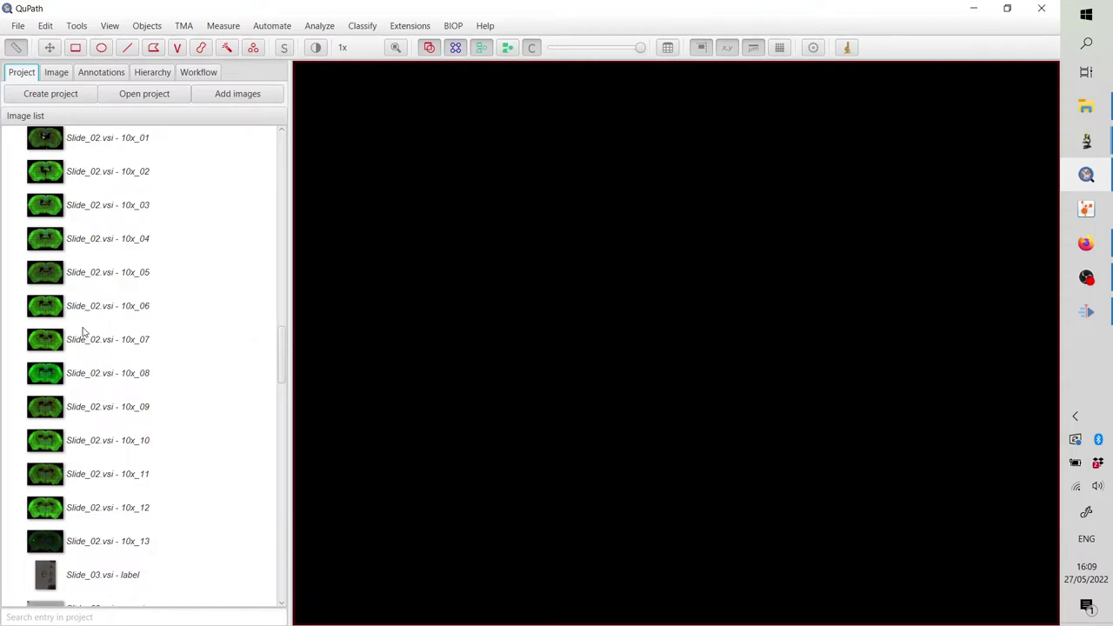
pyautogui.scroll(-15, 124, 350)
pyautogui.scroll(5, 108, 259)
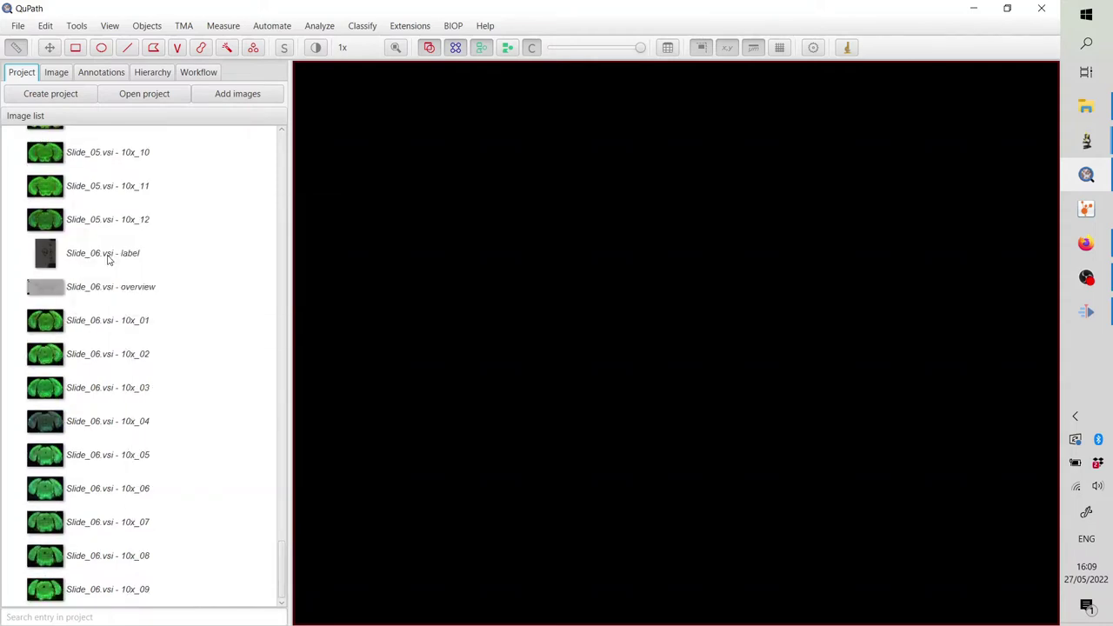
pyautogui.scroll(7, 108, 259)
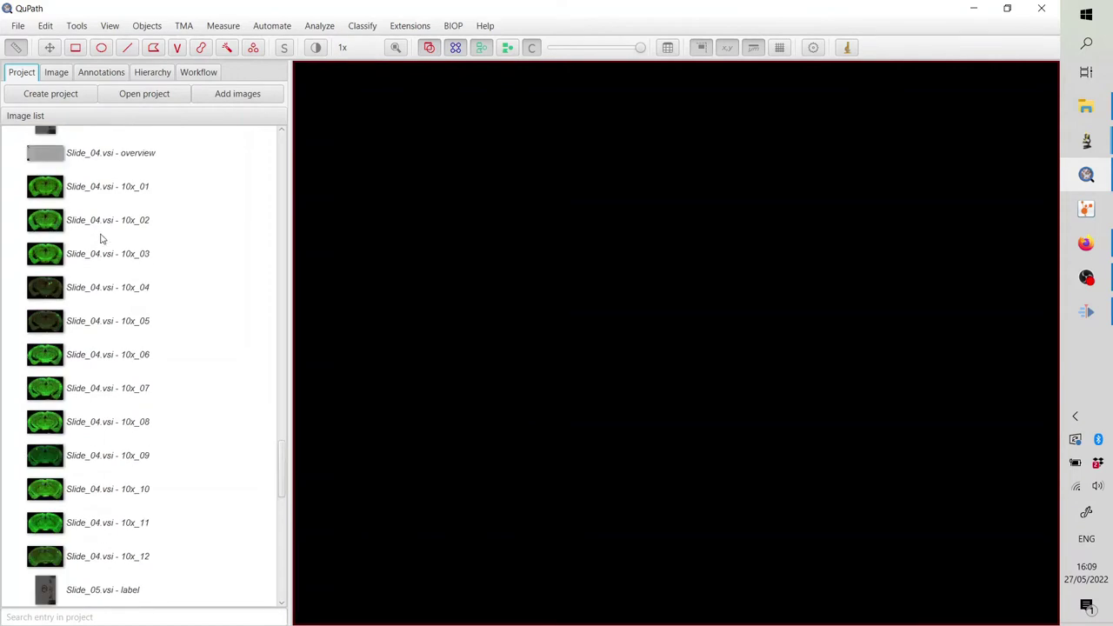
# - Open Slide_04.vsi - 10x_01 and set its image type to Fluorescence
pyautogui.click(103, 189)
pyautogui.click(103, 189)
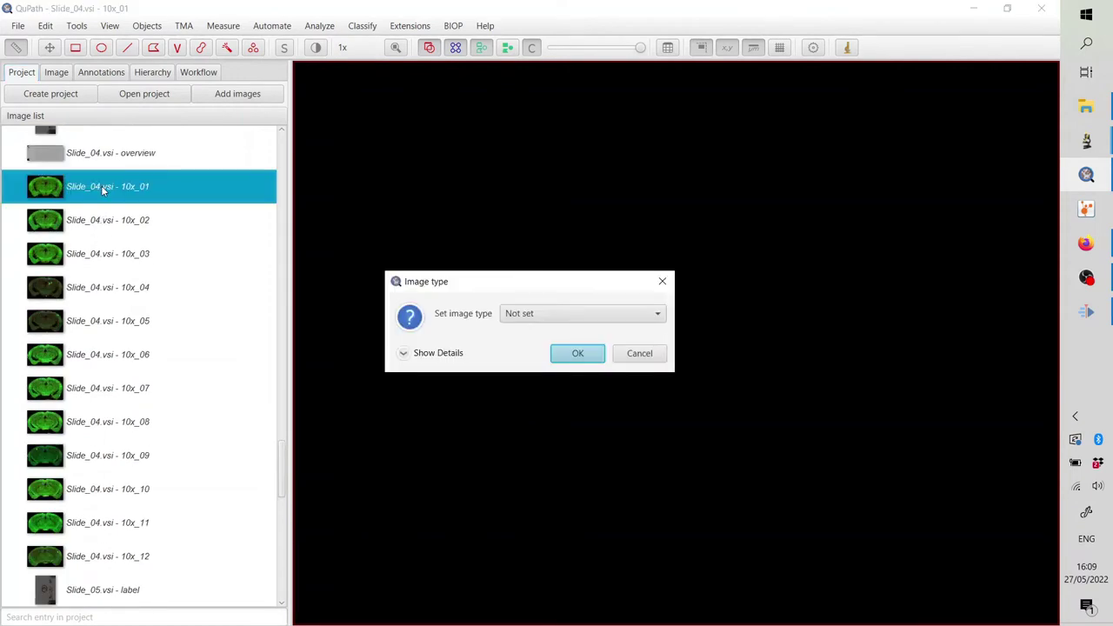
pyautogui.click(579, 315)
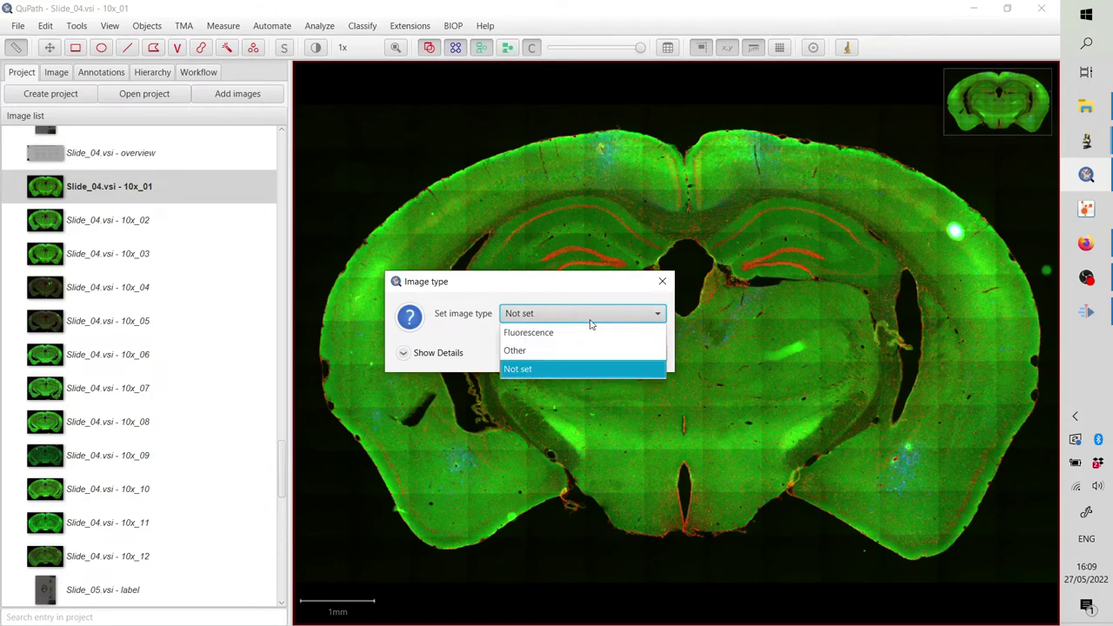
pyautogui.click(572, 335)
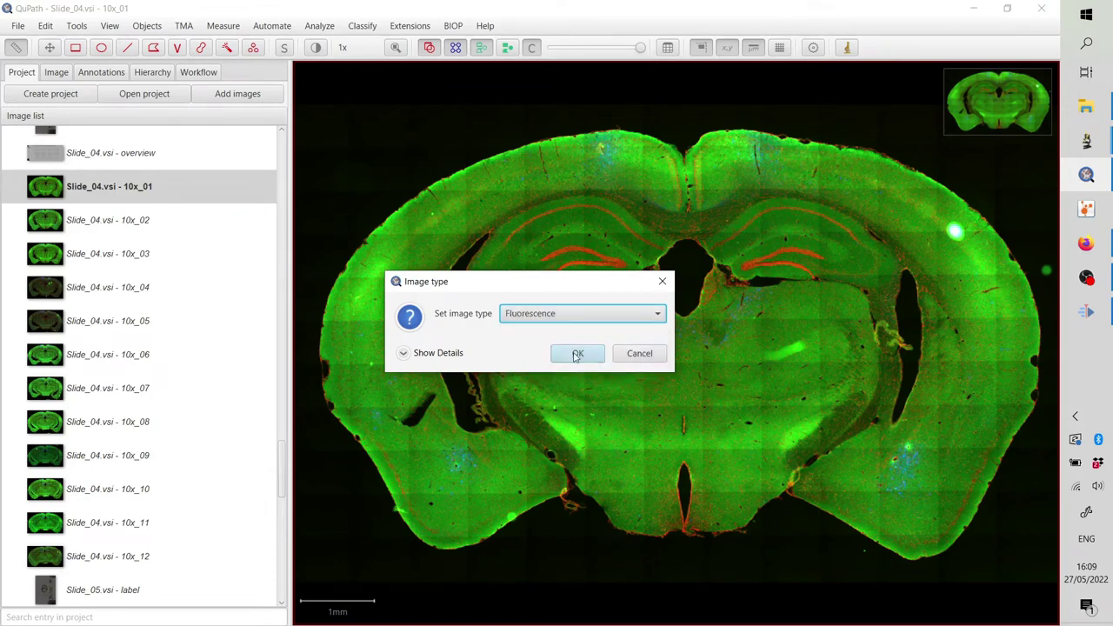
pyautogui.click(576, 354)
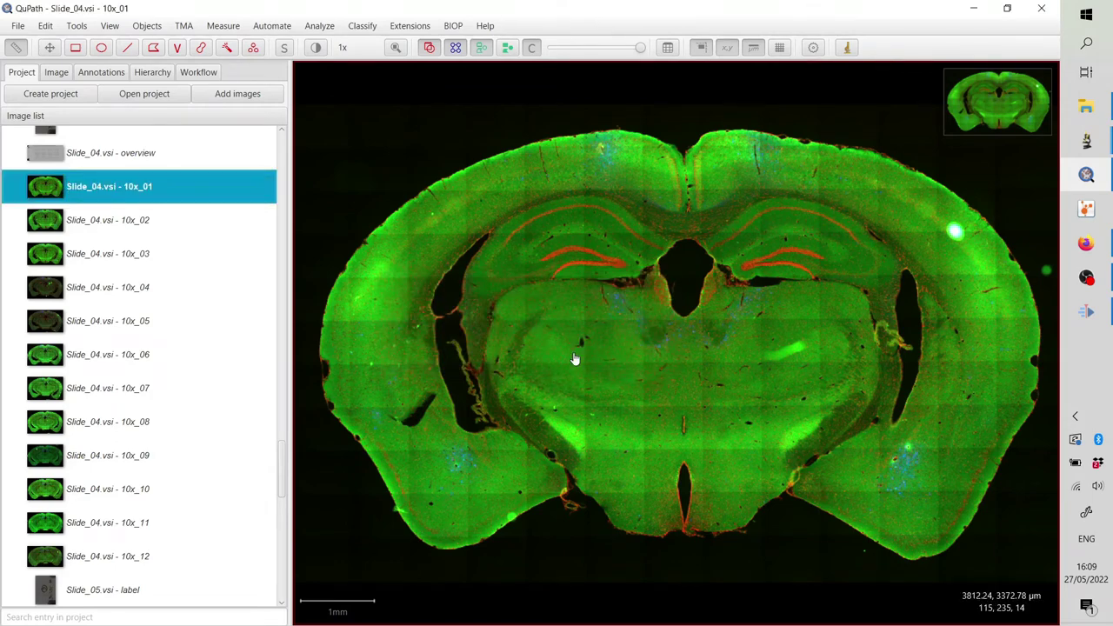
# - Load ABBA atlas annotations into Slide_04 10x_01, split by hemisphere, named by acronym, labels hidden
pyautogui.click(453, 25)
pyautogui.moveTo(416, 29)
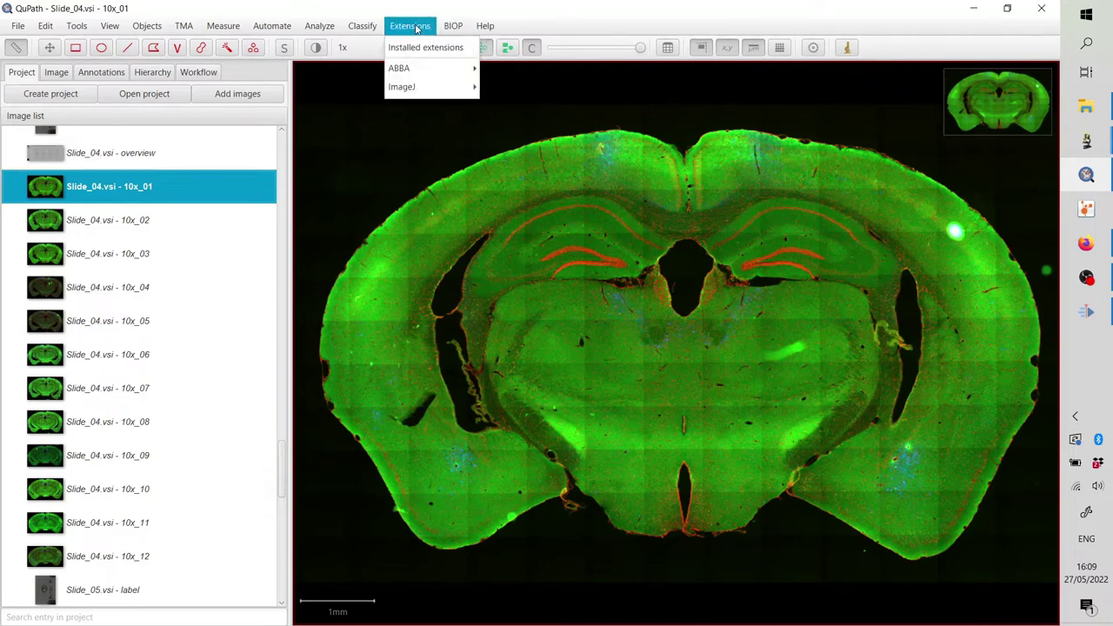
pyautogui.moveTo(415, 70)
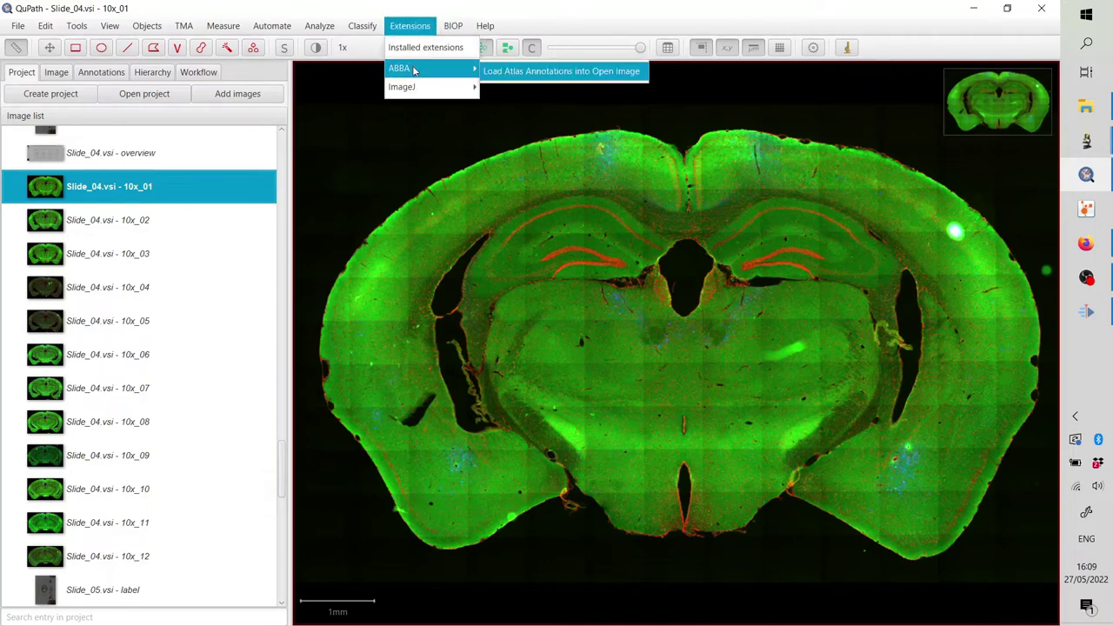
pyautogui.click(517, 72)
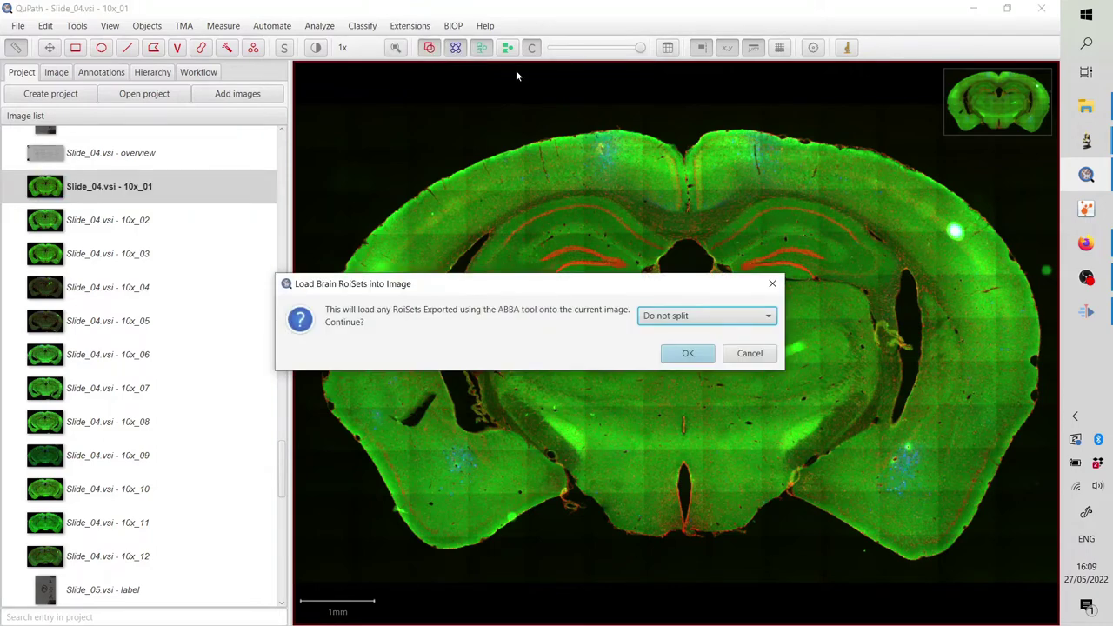
pyautogui.click(667, 317)
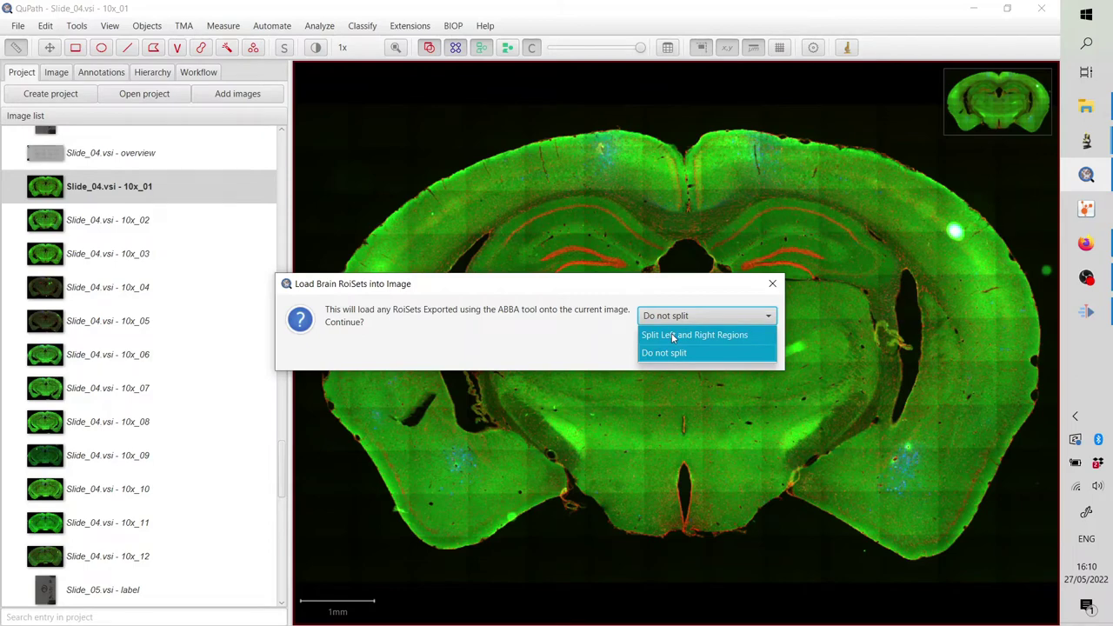
pyautogui.click(672, 334)
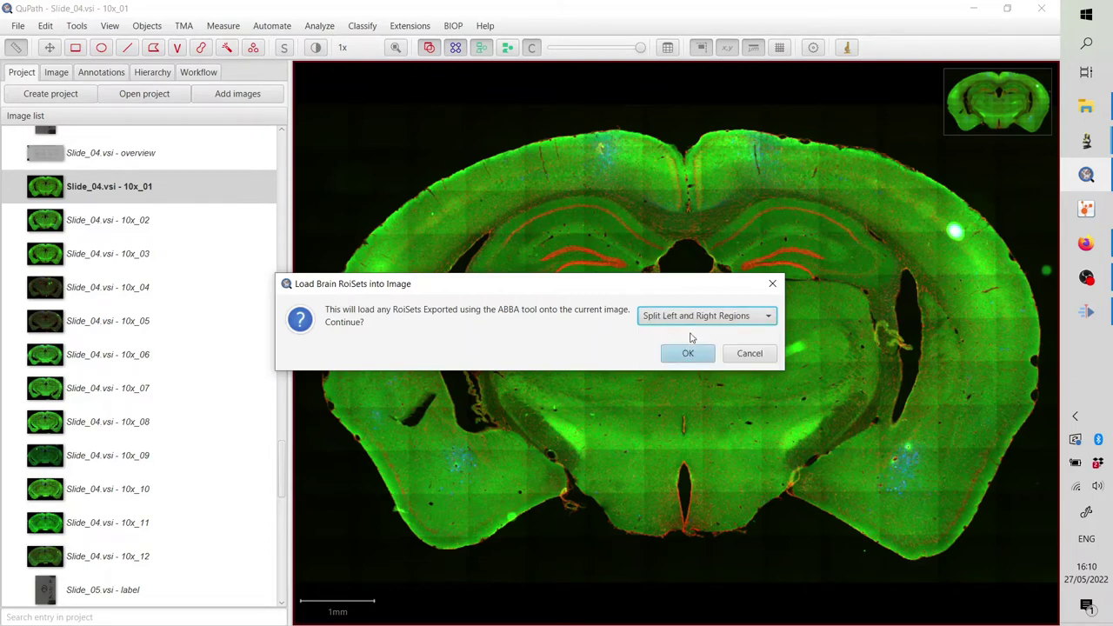
pyautogui.click(688, 354)
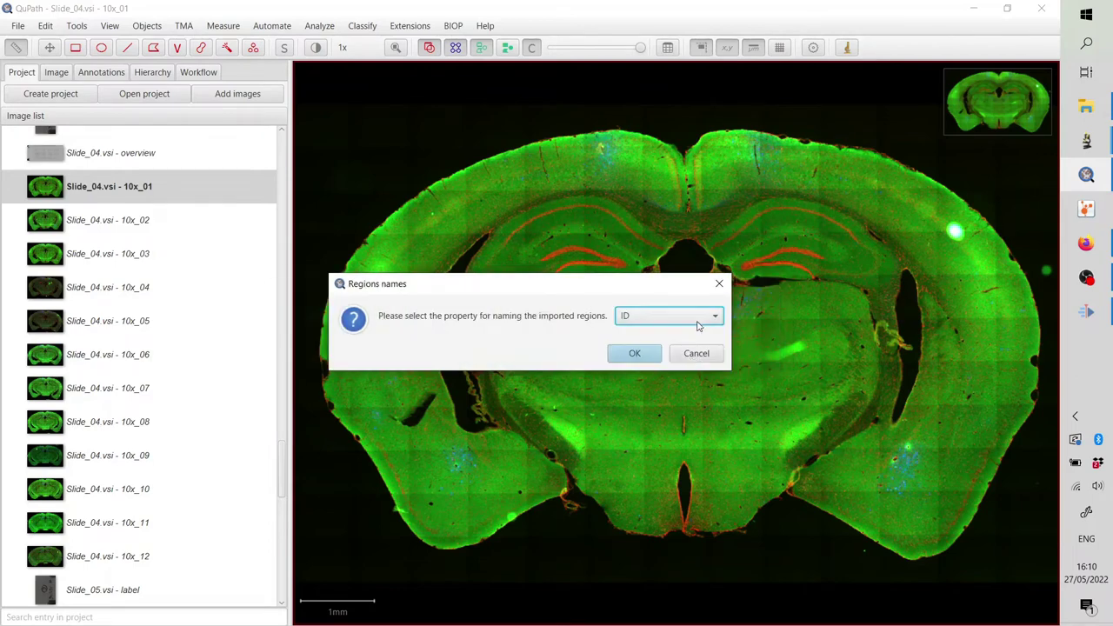
pyautogui.click(700, 321)
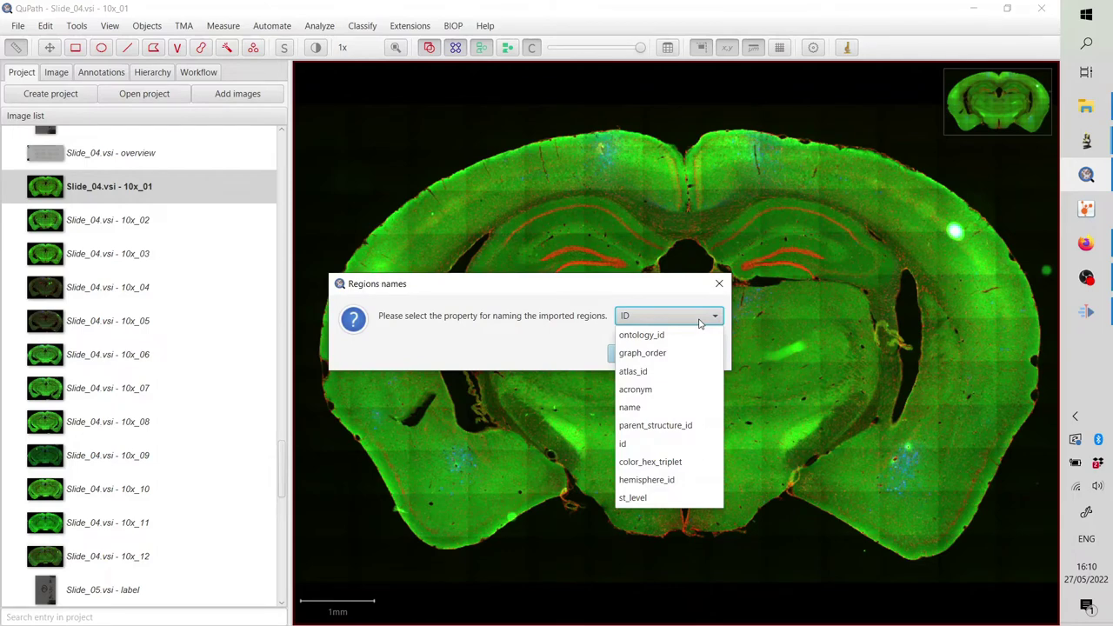
pyautogui.click(665, 384)
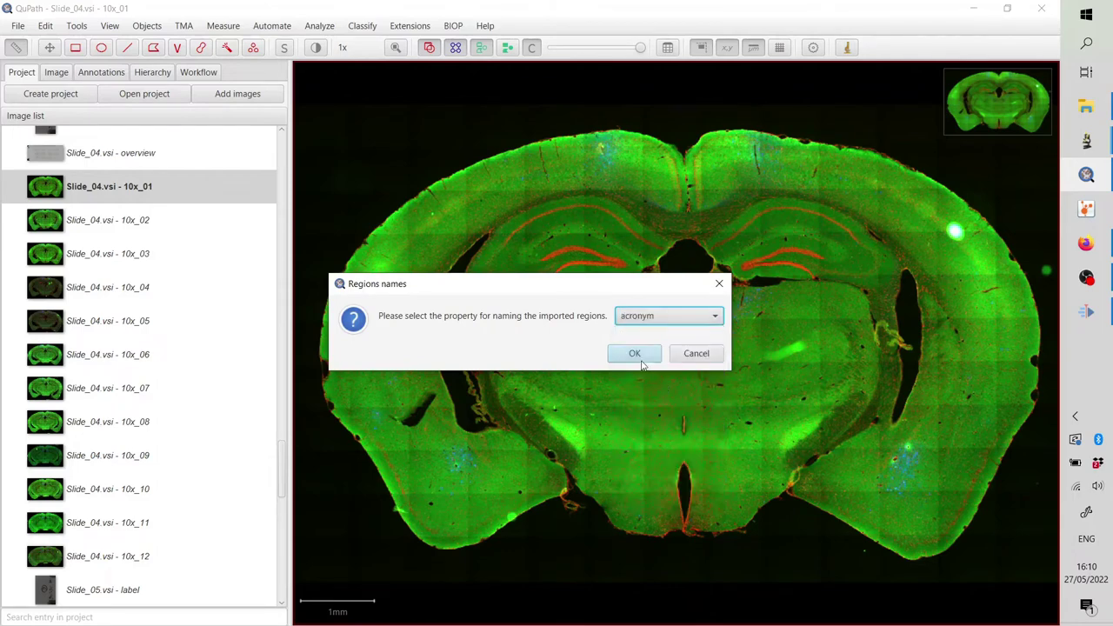
pyautogui.click(643, 358)
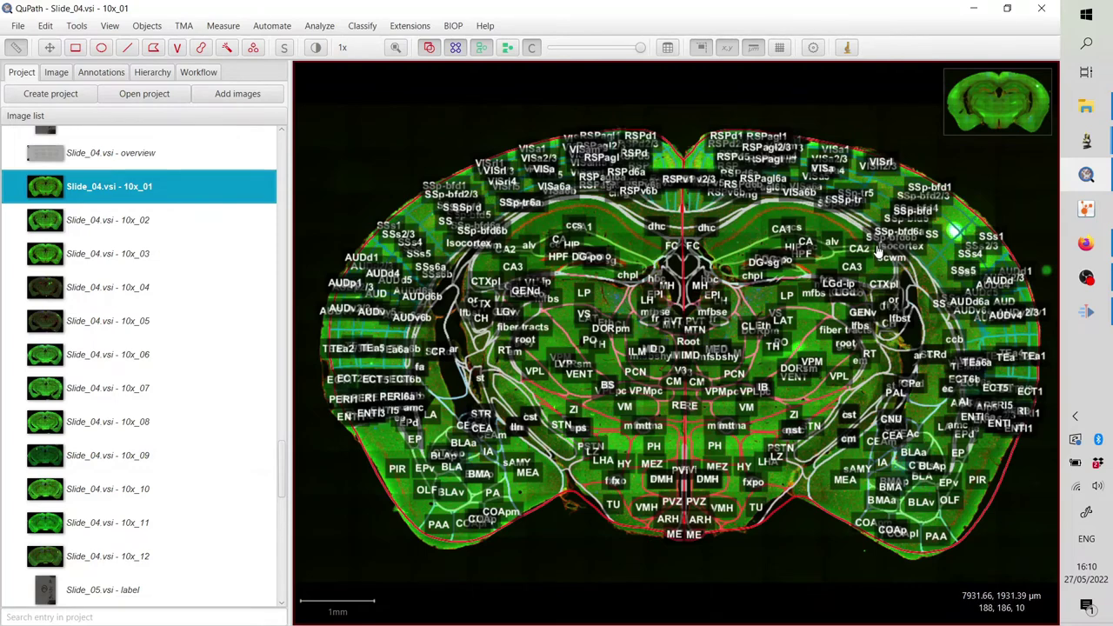
pyautogui.press('n')
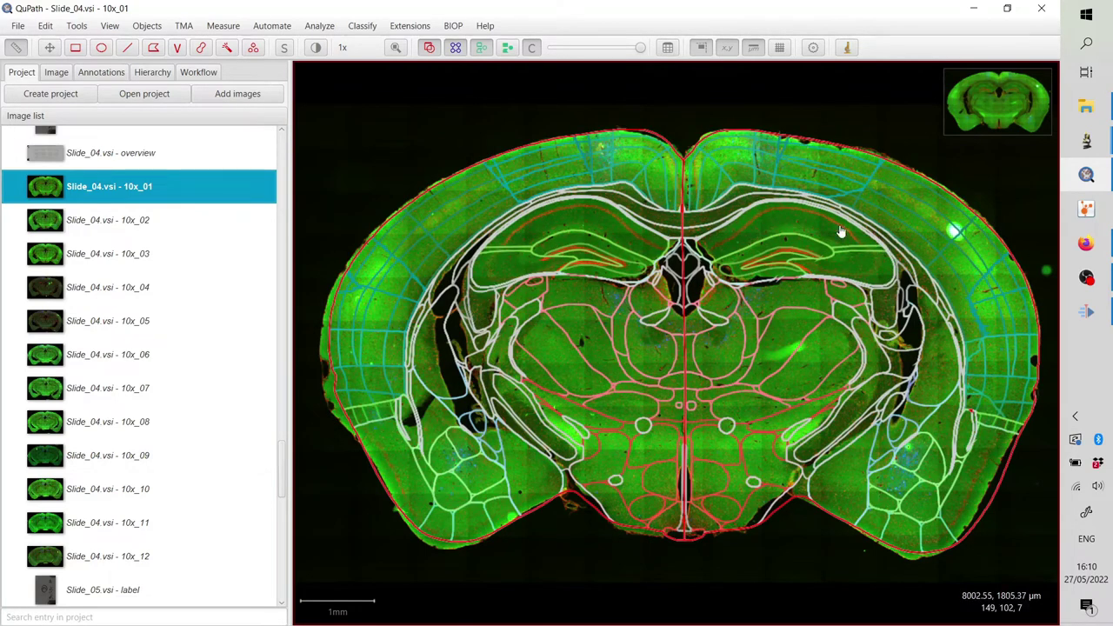
# - Turn the atlas-loading command history into a script
pyautogui.click(200, 72)
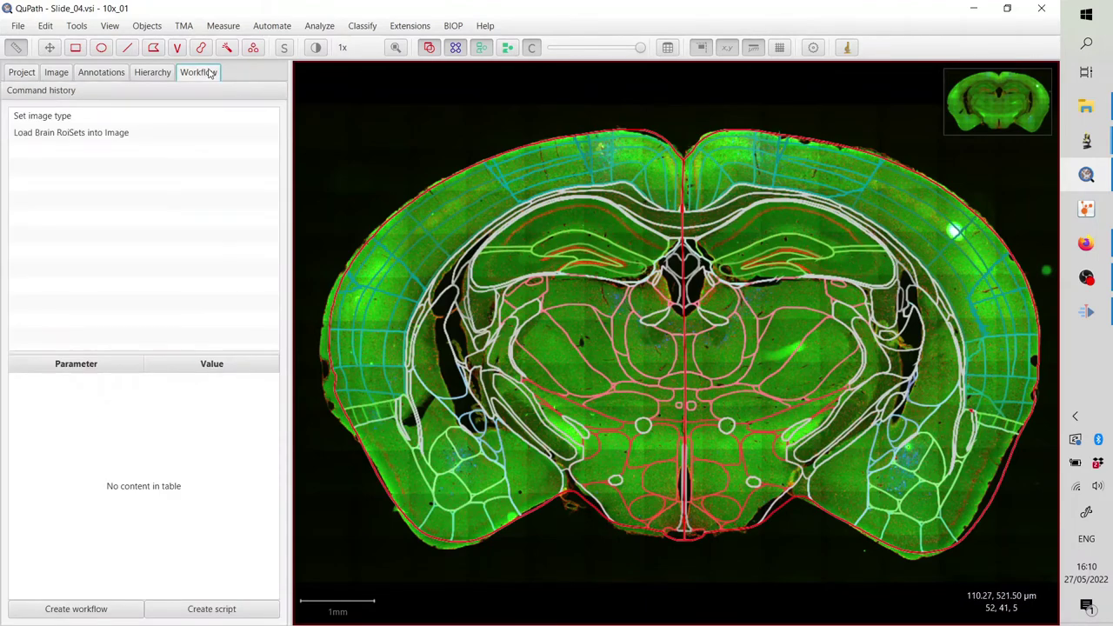
pyautogui.click(71, 134)
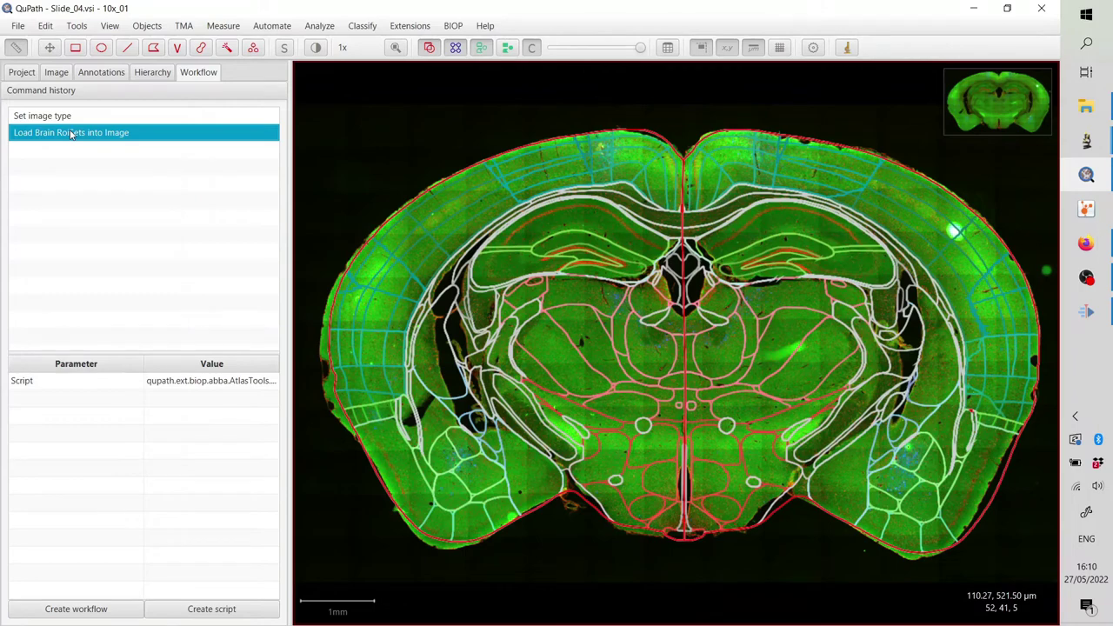
pyautogui.click(185, 613)
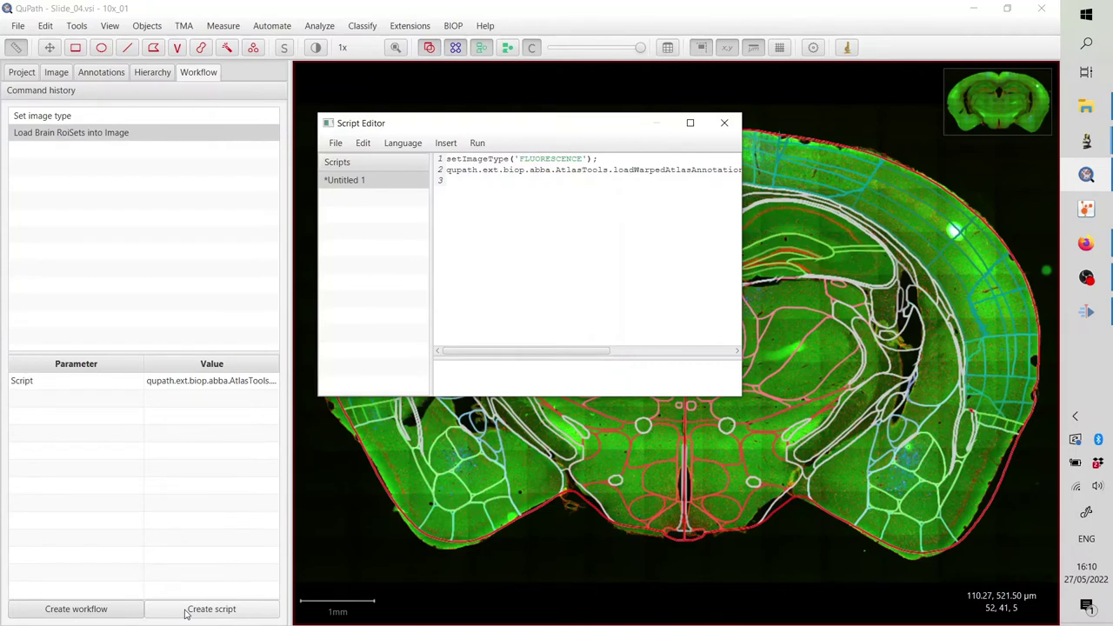
# - Batch-run the script on all project images matching the filter '10'
pyautogui.click(478, 145)
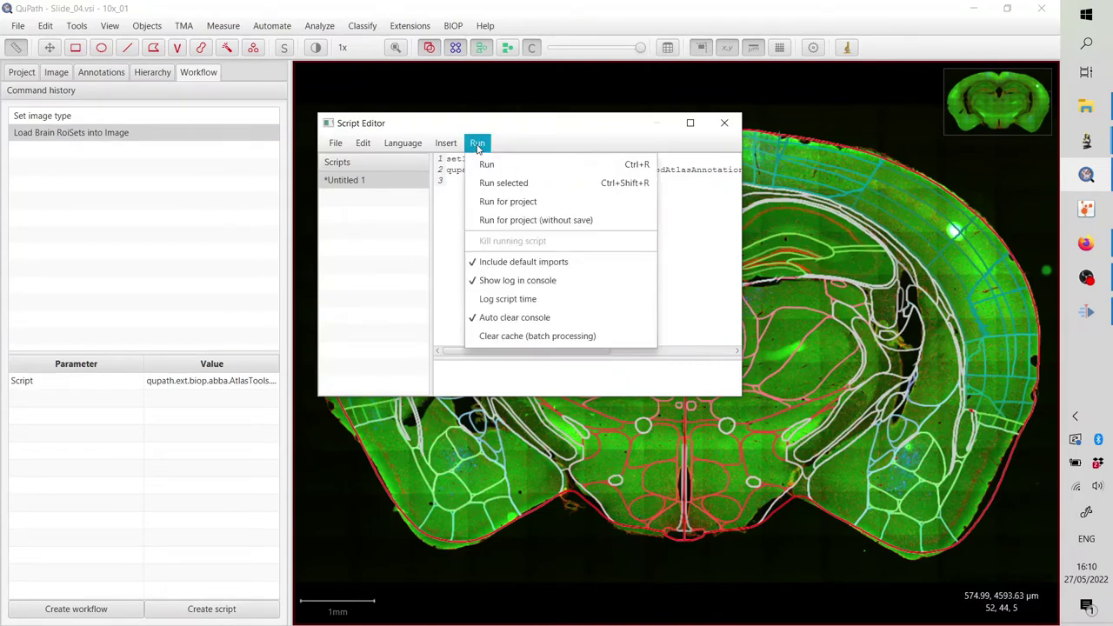
pyautogui.click(499, 204)
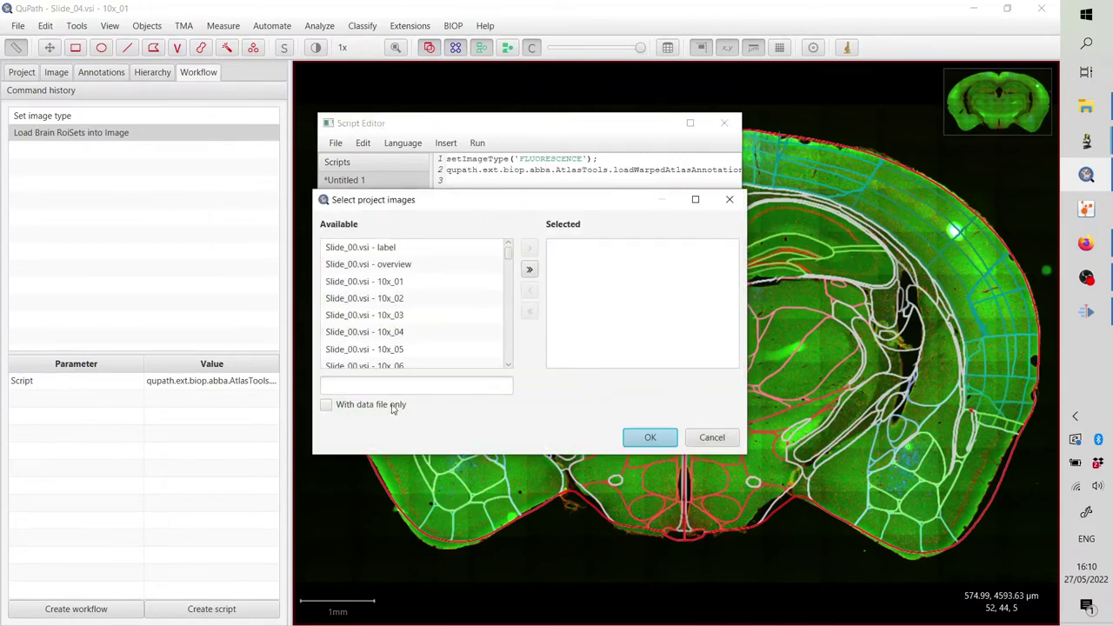
pyautogui.click(391, 385)
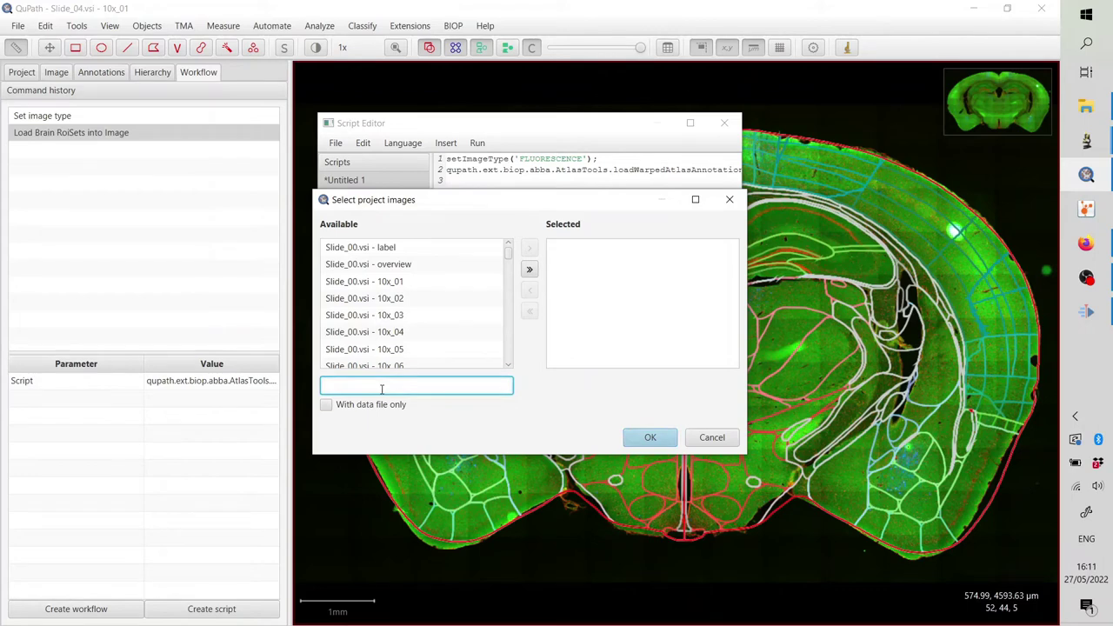
pyautogui.write('10x')
pyautogui.click(530, 272)
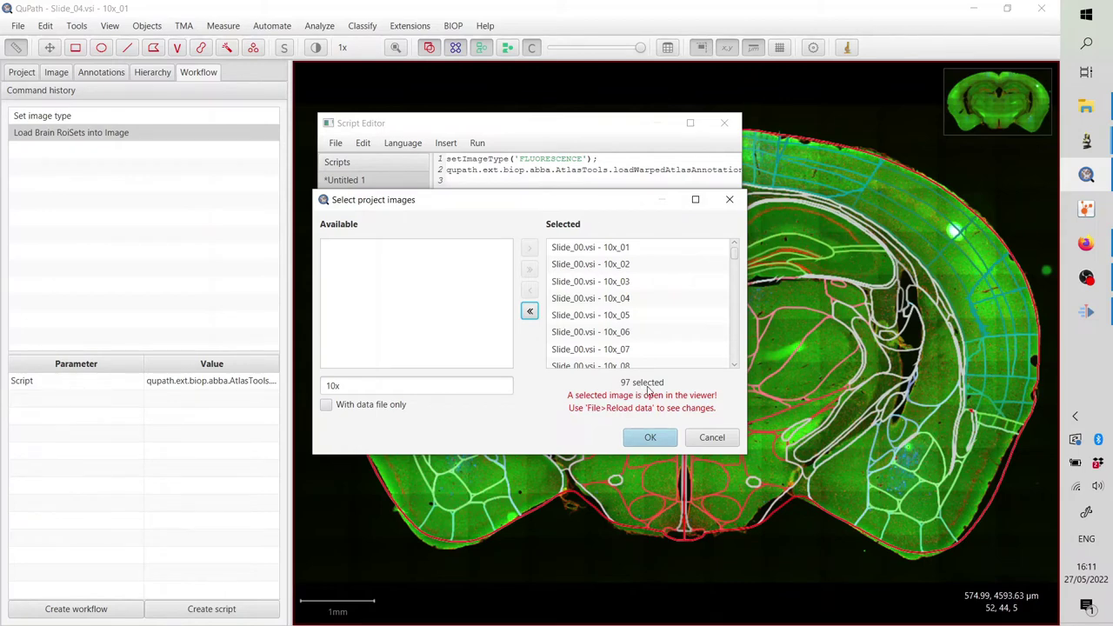
pyautogui.click(650, 437)
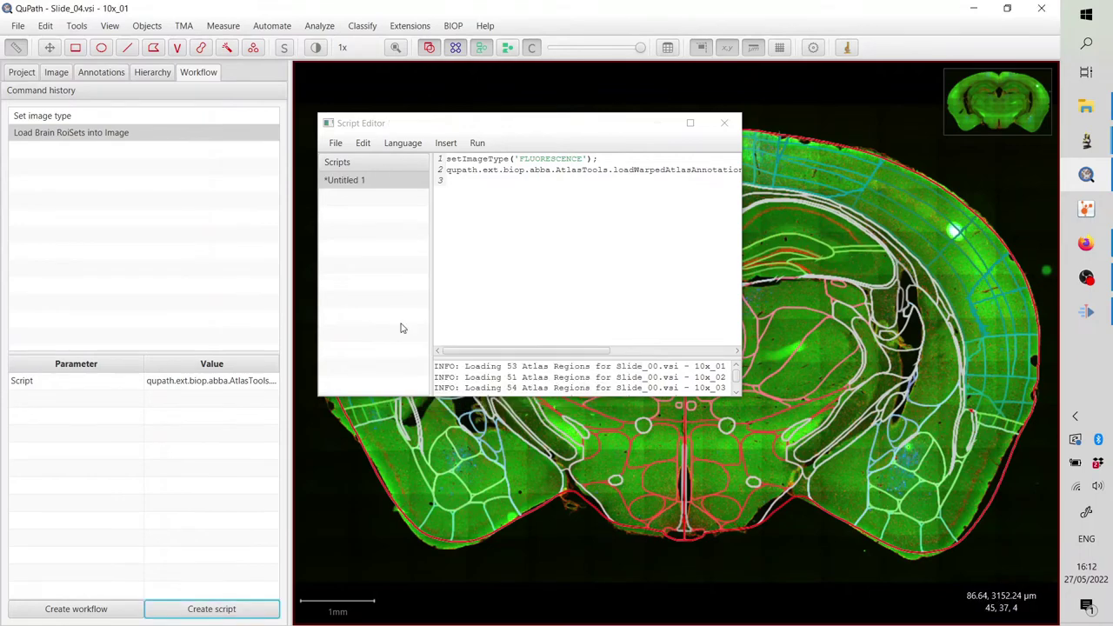
# - Open Slide_04.vsi - 10x_10 from the project list, saving the changes to 10x_01
pyautogui.click(724, 122)
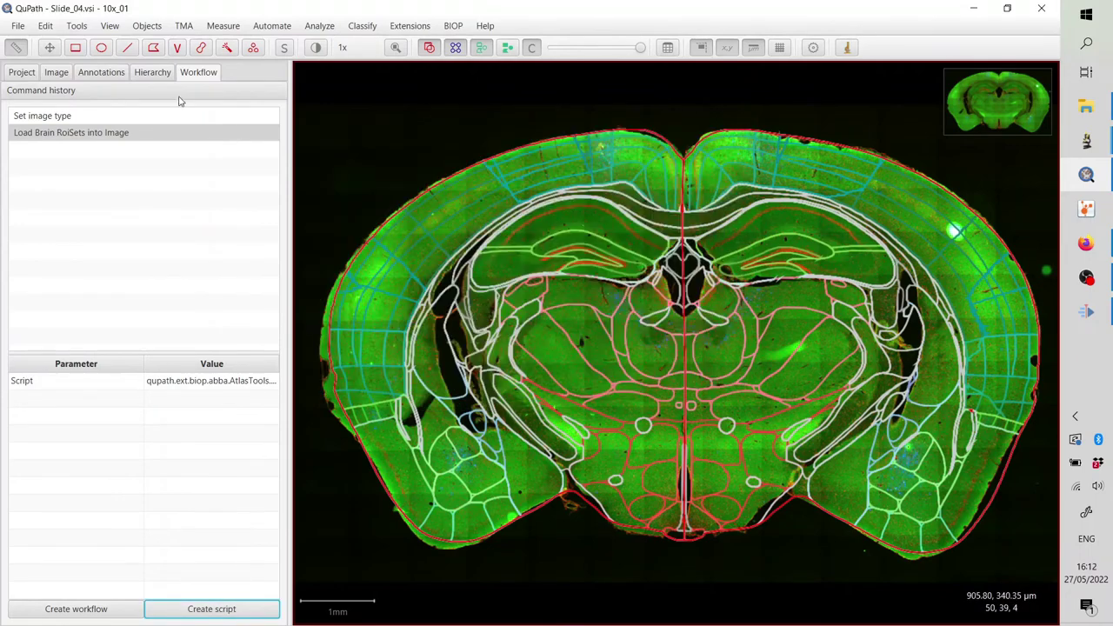
pyautogui.click(22, 72)
pyautogui.scroll(-5, 122, 359)
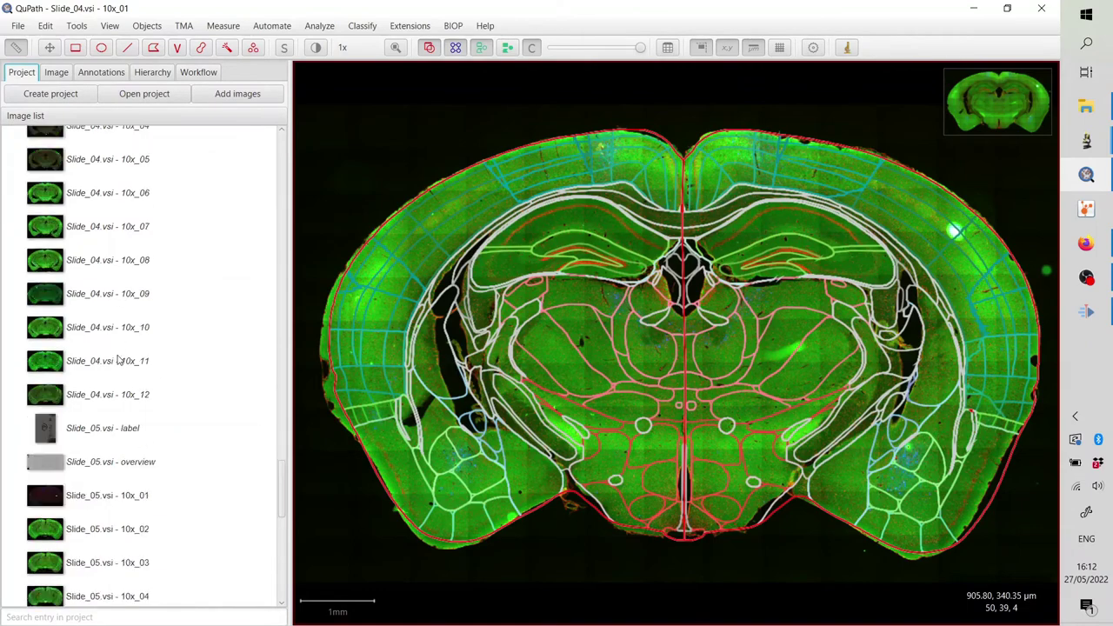
pyautogui.click(121, 248)
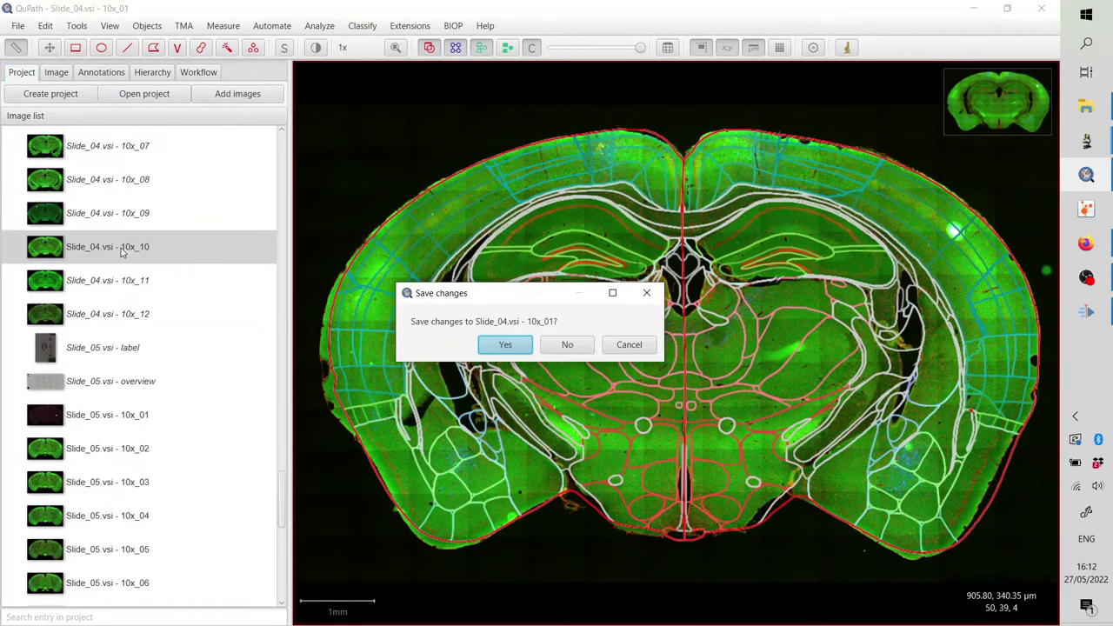
pyautogui.click(511, 347)
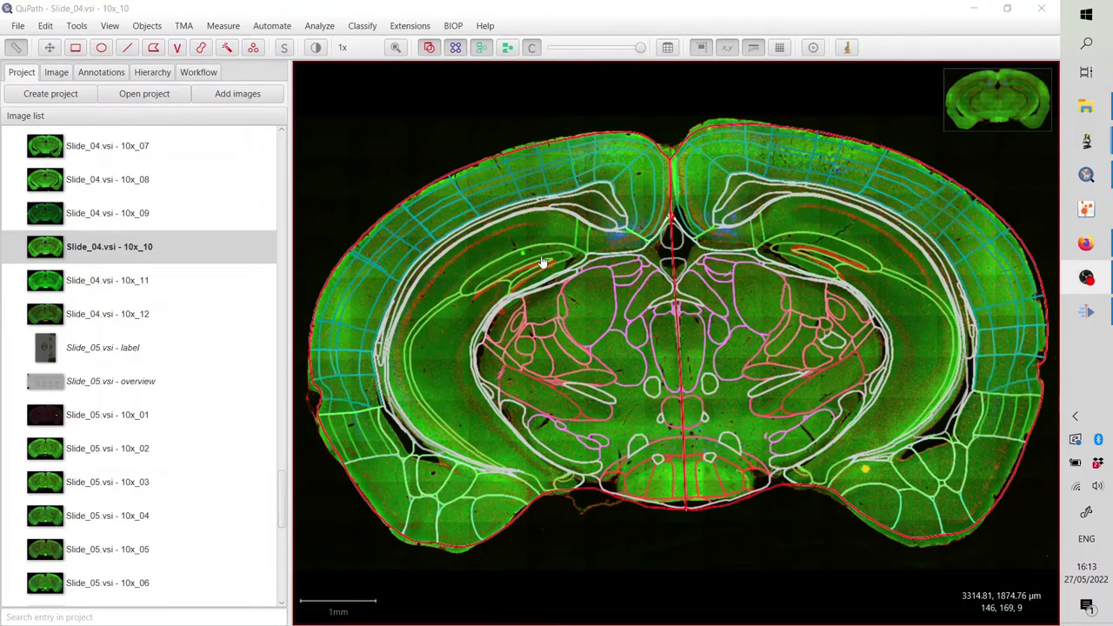
pyautogui.scroll(5, 541, 266)
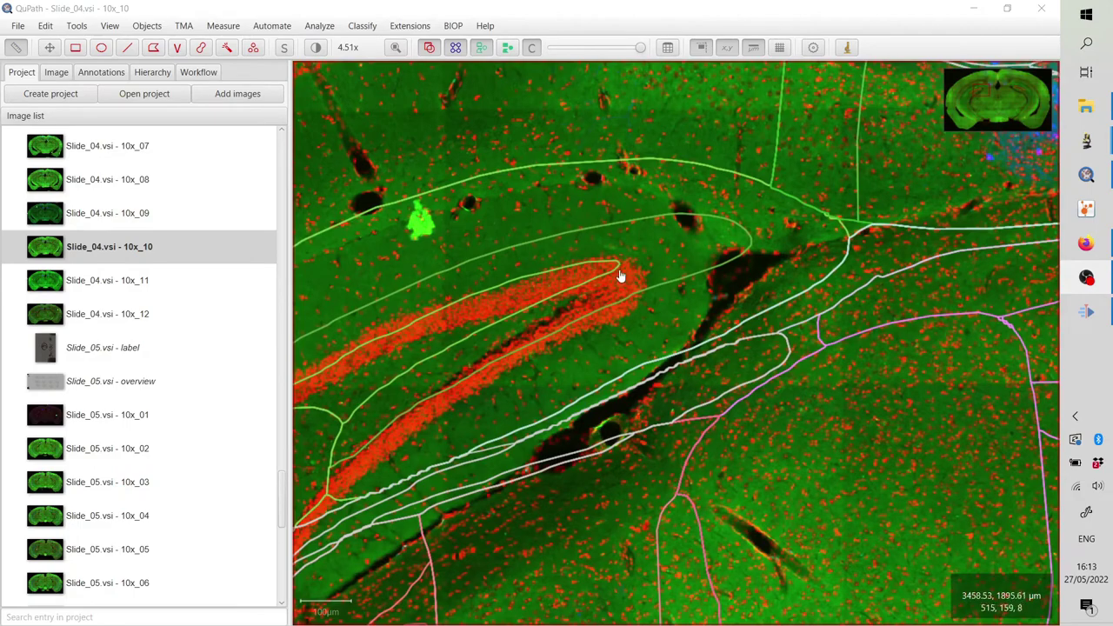
pyautogui.scroll(-6, 499, 302)
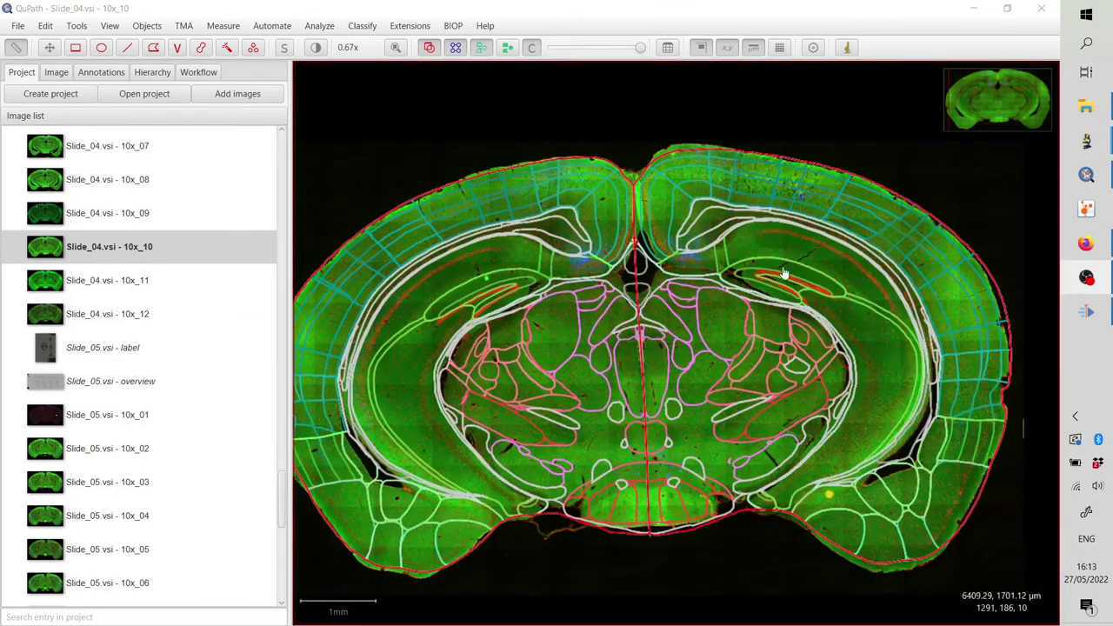
pyautogui.moveTo(1108, 141)
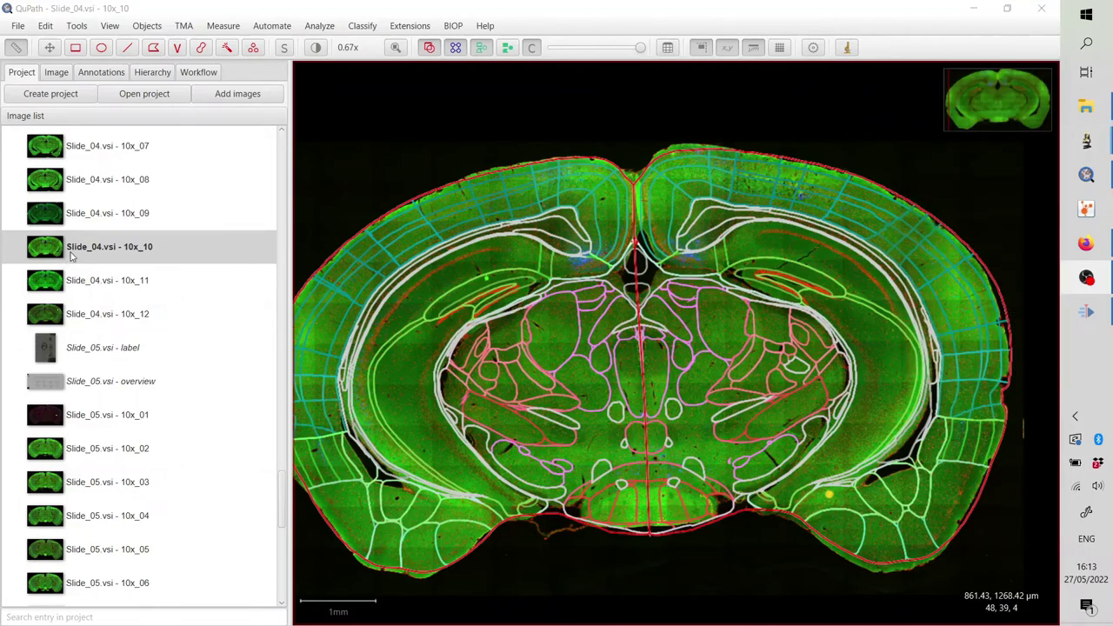
pyautogui.moveTo(73, 254)
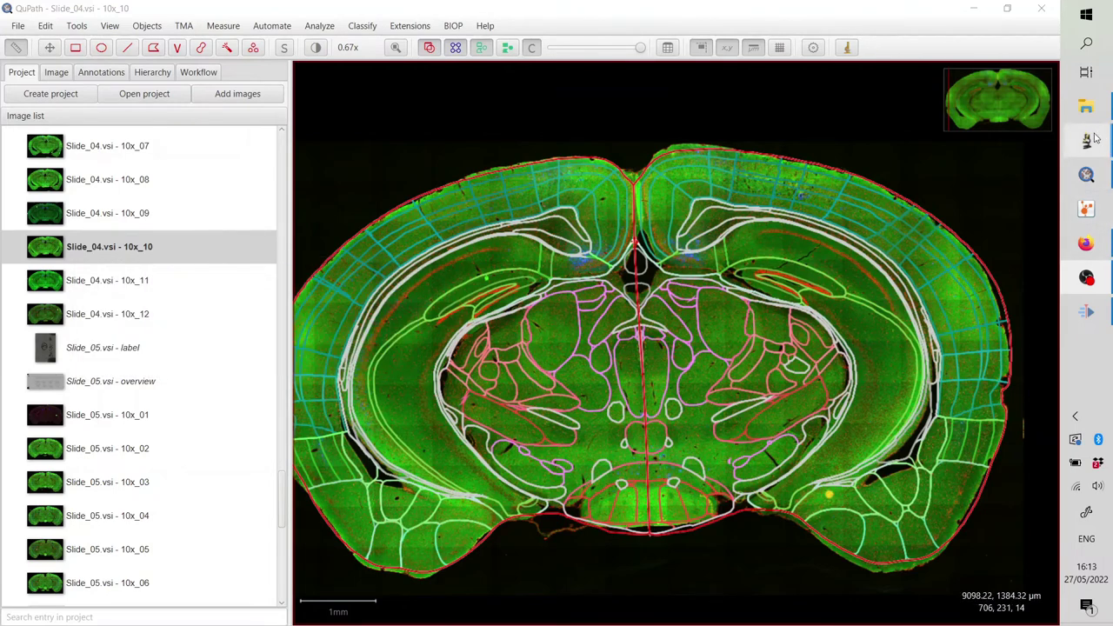
# - Bring ABBA forward, scroll the slice stack to Slide_04 10x_10 and select only that slice
pyautogui.click(983, 344)
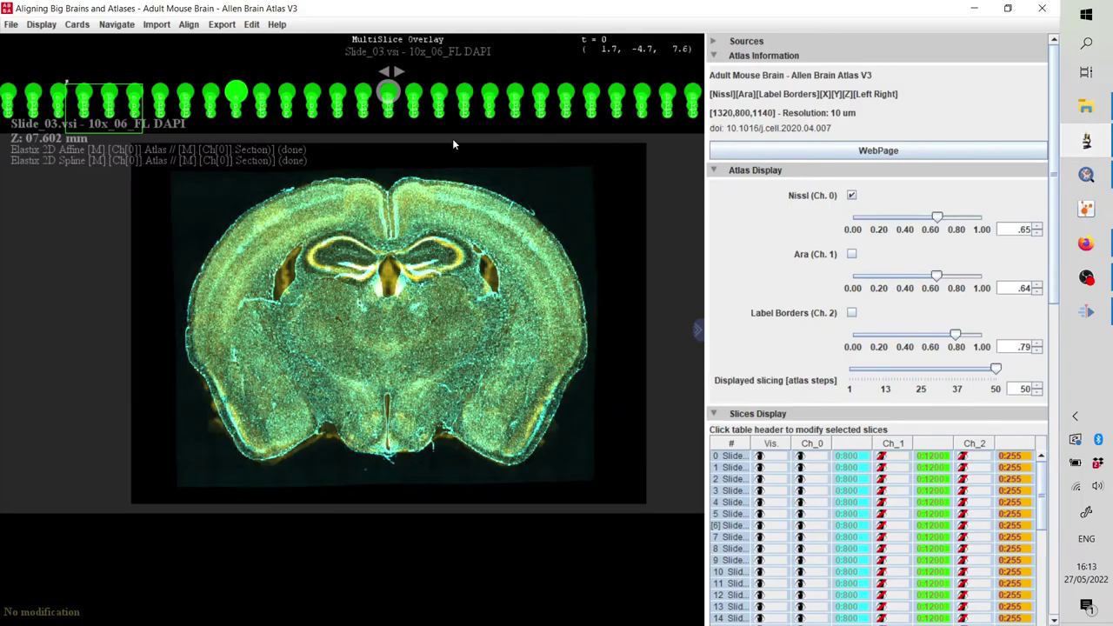
pyautogui.moveTo(452, 144); pyautogui.dragTo(402, 179)
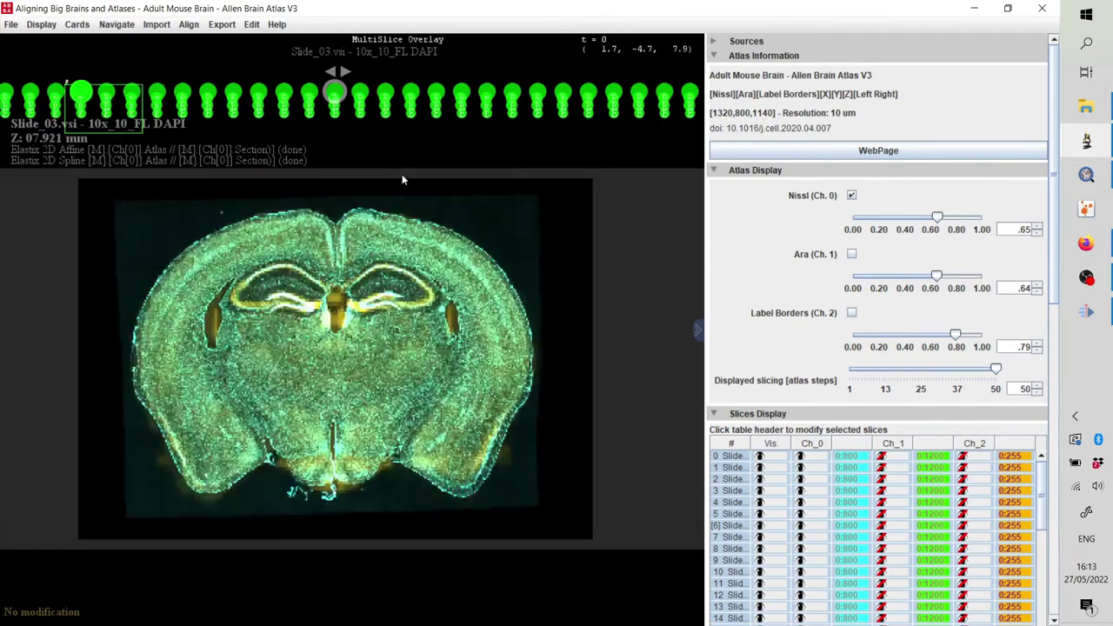
pyautogui.scroll(-8, 402, 178)
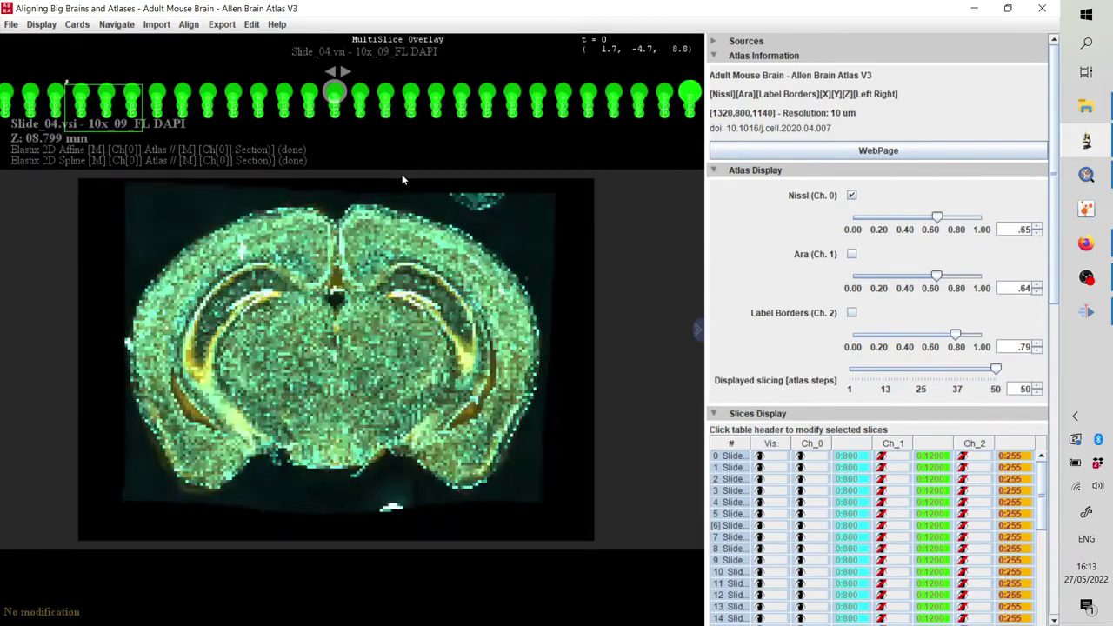
pyautogui.scroll(-1, 401, 179)
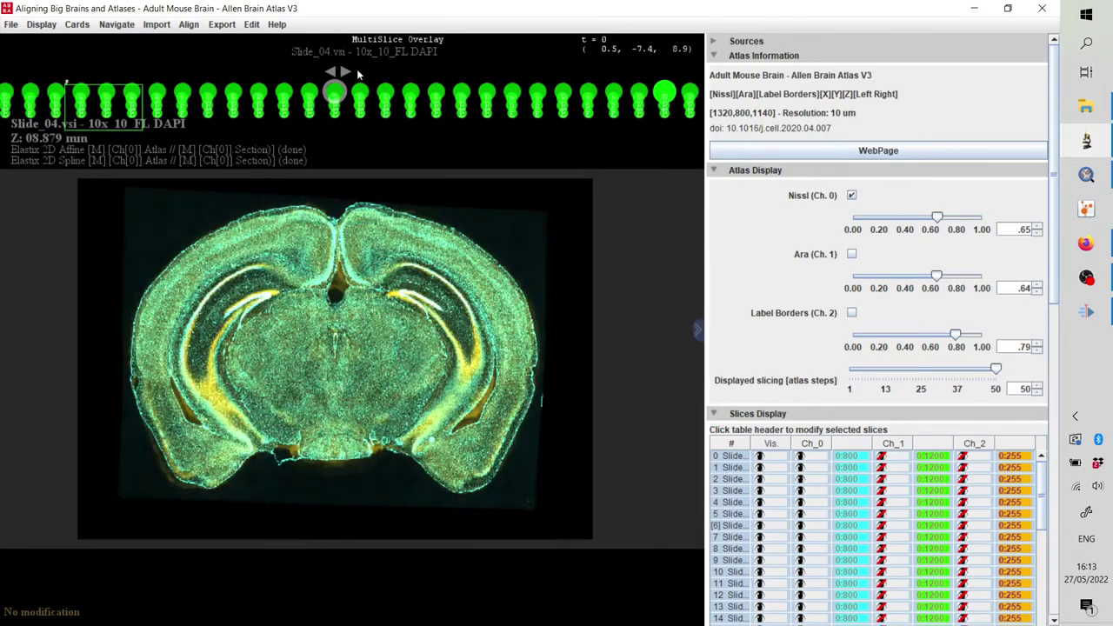
pyautogui.click(345, 139)
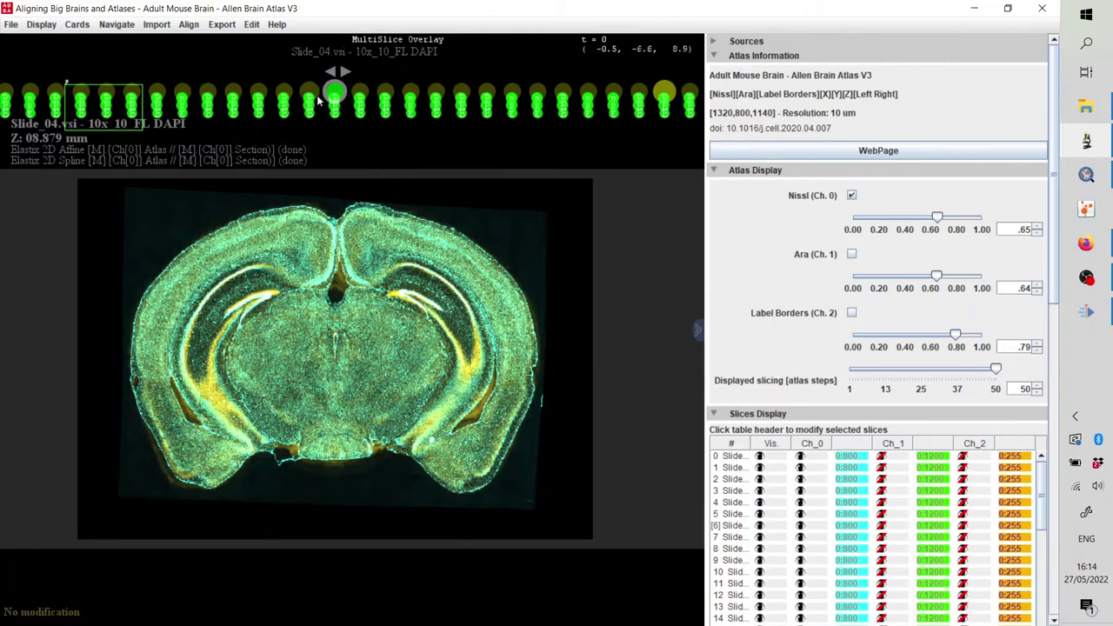
pyautogui.click(193, 25)
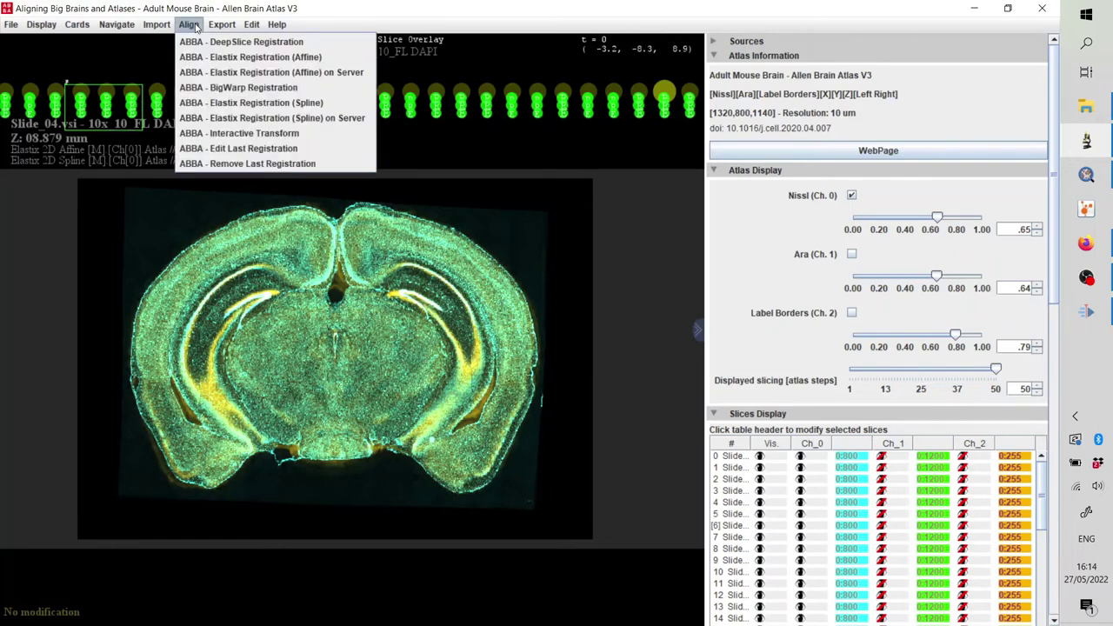
# - Run ABBA - Edit Last Registration on the slice with atlas channel 2 and slice channel 0
pyautogui.click(235, 149)
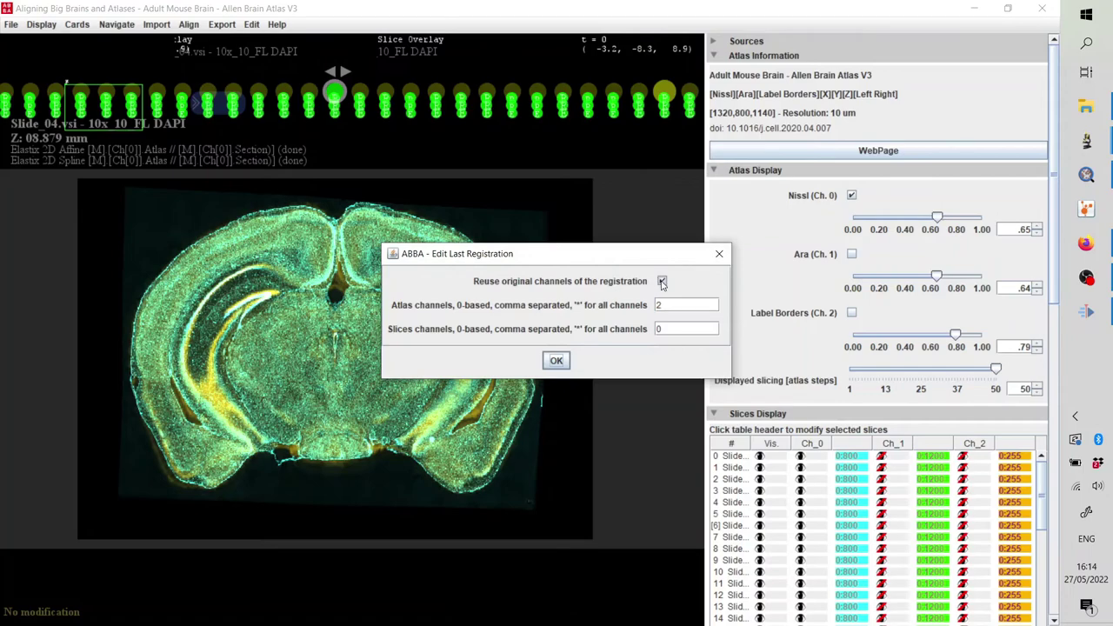
pyautogui.click(556, 361)
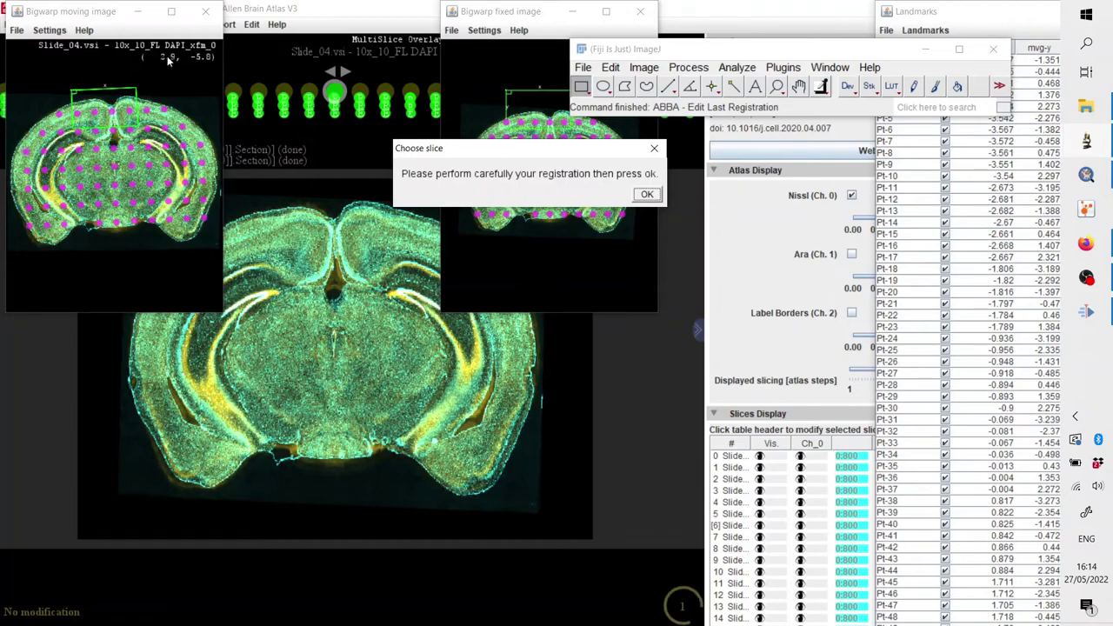
# - Minimize the moving image, then move, enlarge and zoom the fixed-image window over the hippocampus
pyautogui.click(136, 13)
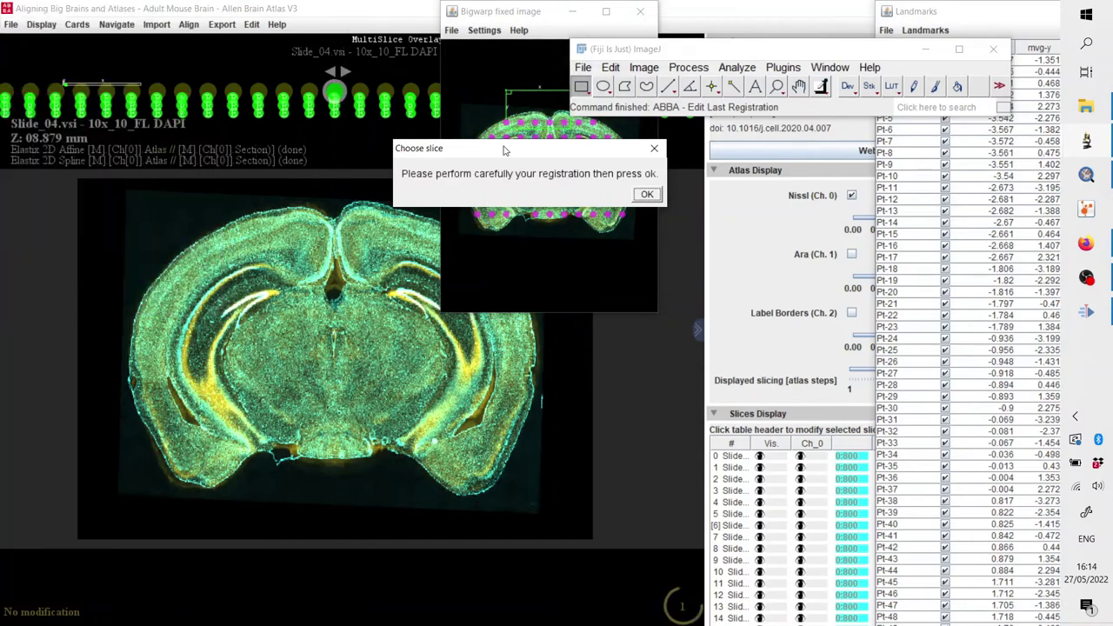
pyautogui.moveTo(507, 151); pyautogui.dragTo(889, 532)
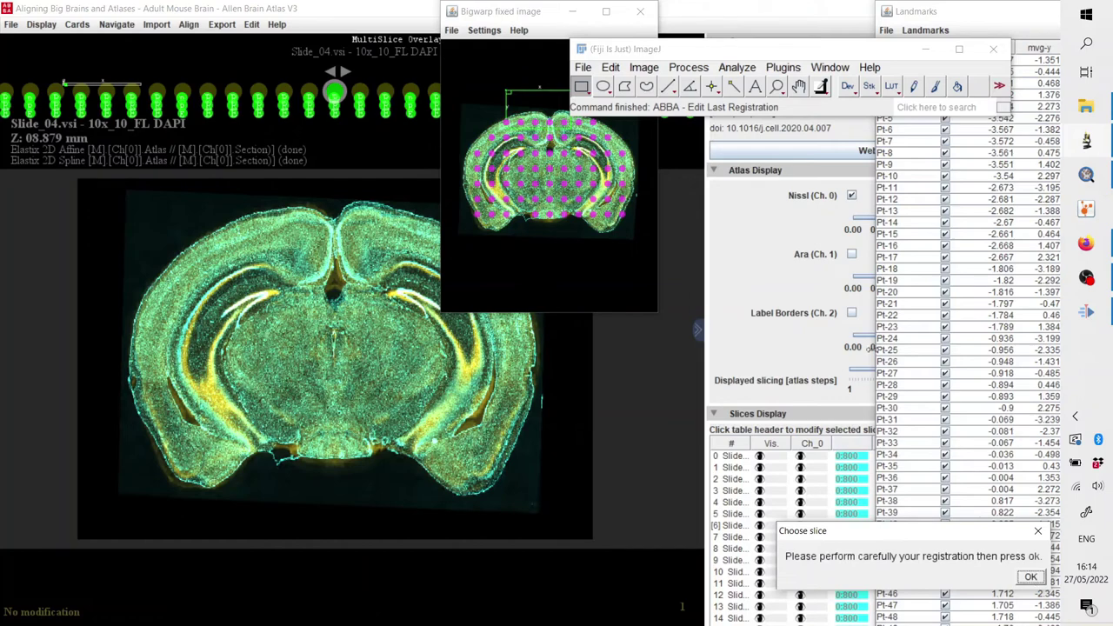
pyautogui.moveTo(524, 15); pyautogui.dragTo(244, 25)
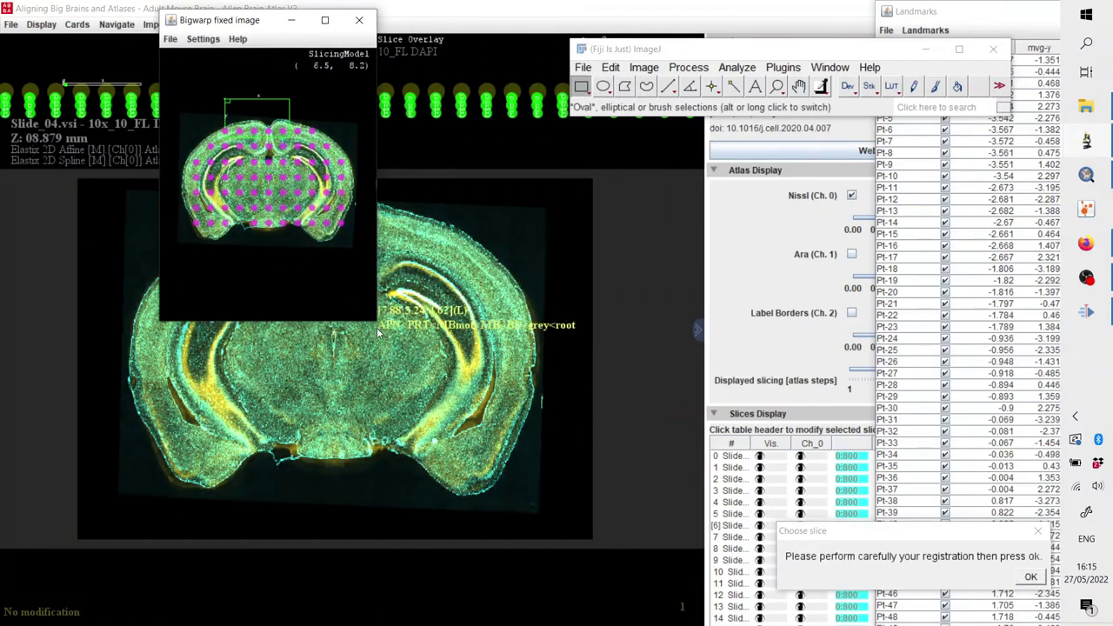
pyautogui.moveTo(377, 328); pyautogui.dragTo(763, 559)
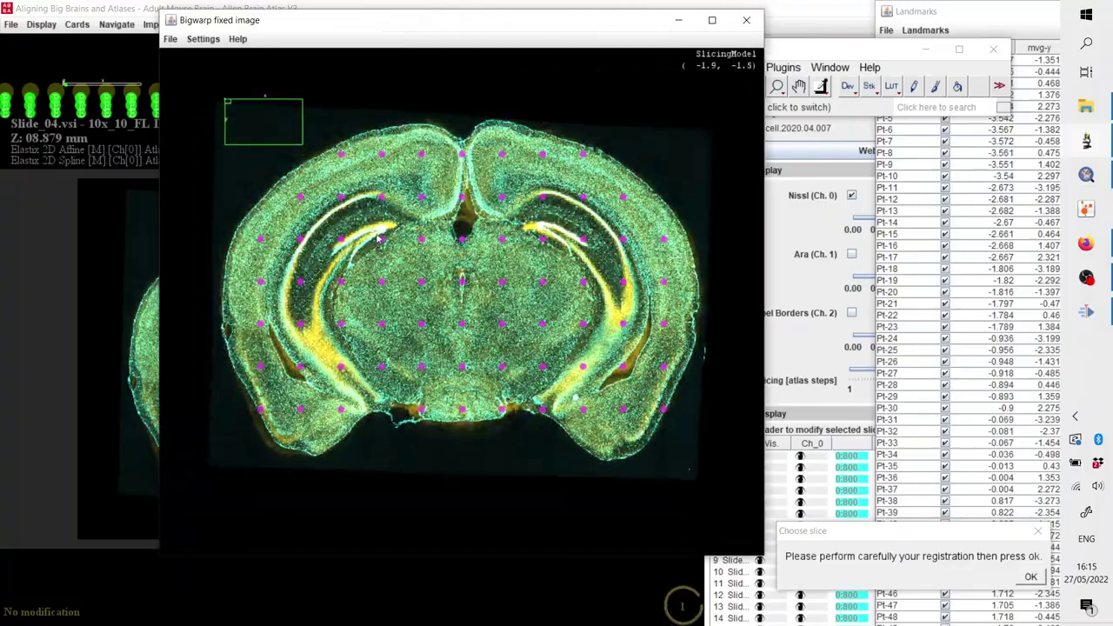
pyautogui.scroll(10, 379, 234)
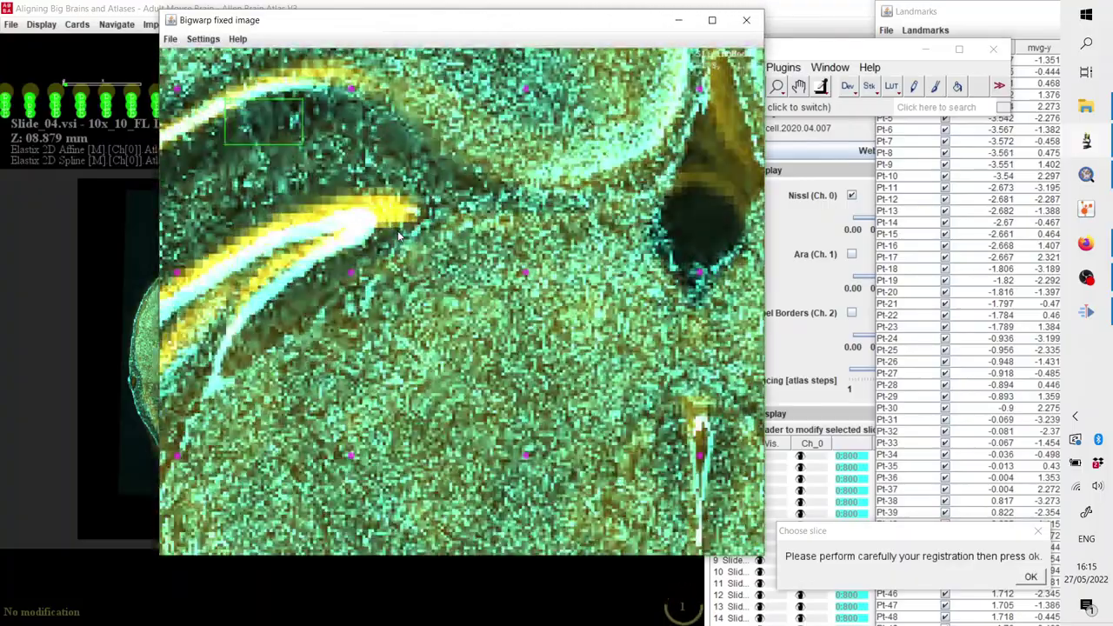
pyautogui.scroll(5, 491, 236)
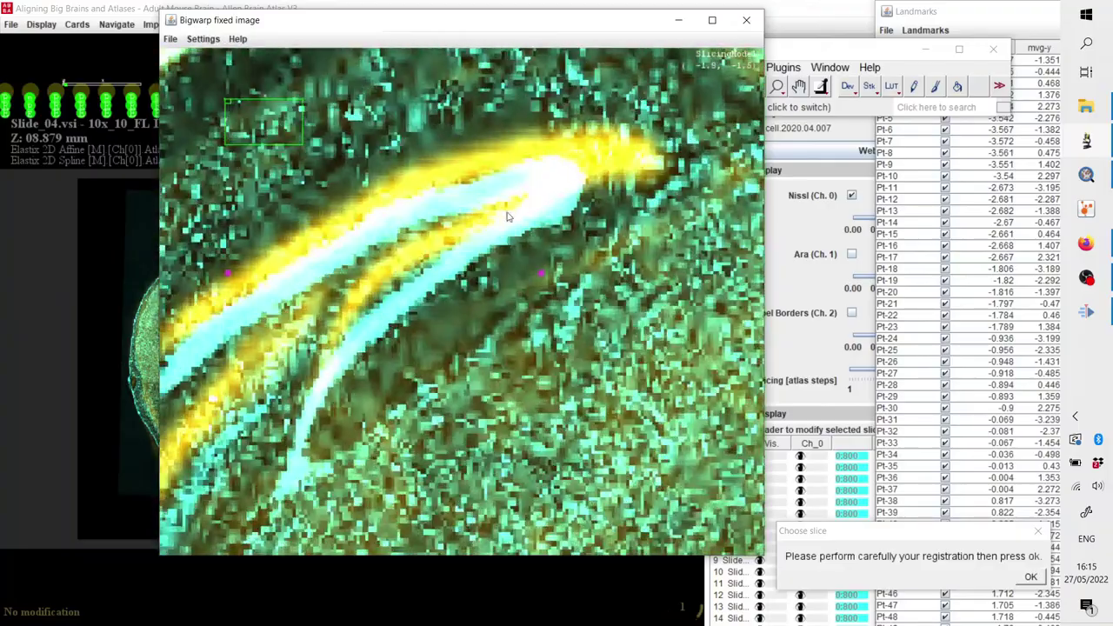
pyautogui.scroll(-4, 492, 235)
pyautogui.scroll(4, 400, 256)
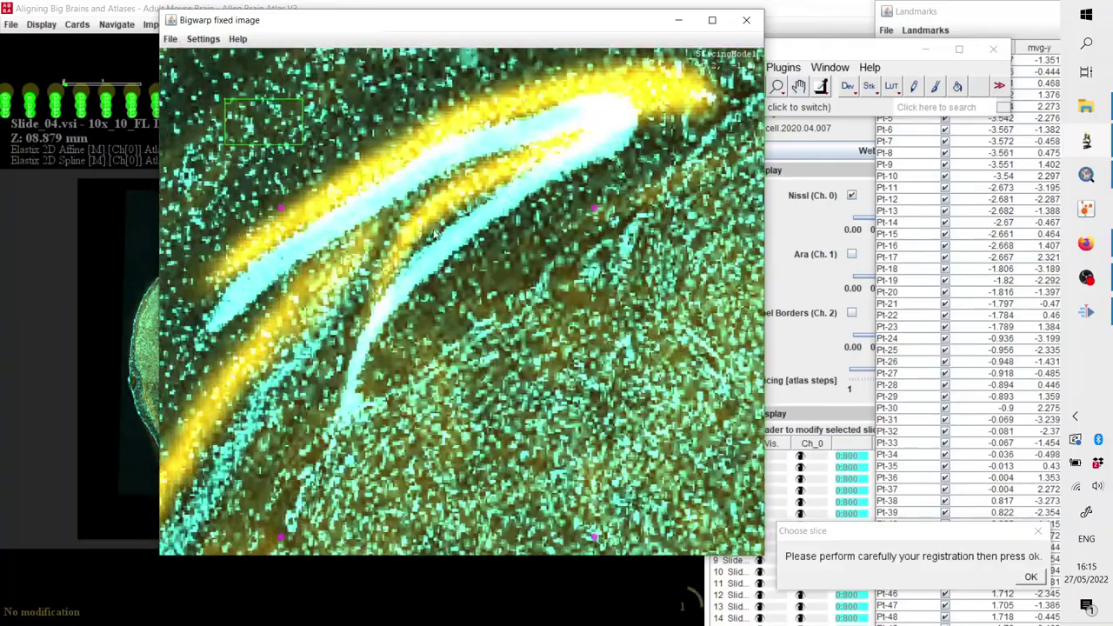
pyautogui.scroll(-1, 436, 234)
pyautogui.scroll(-1, 494, 202)
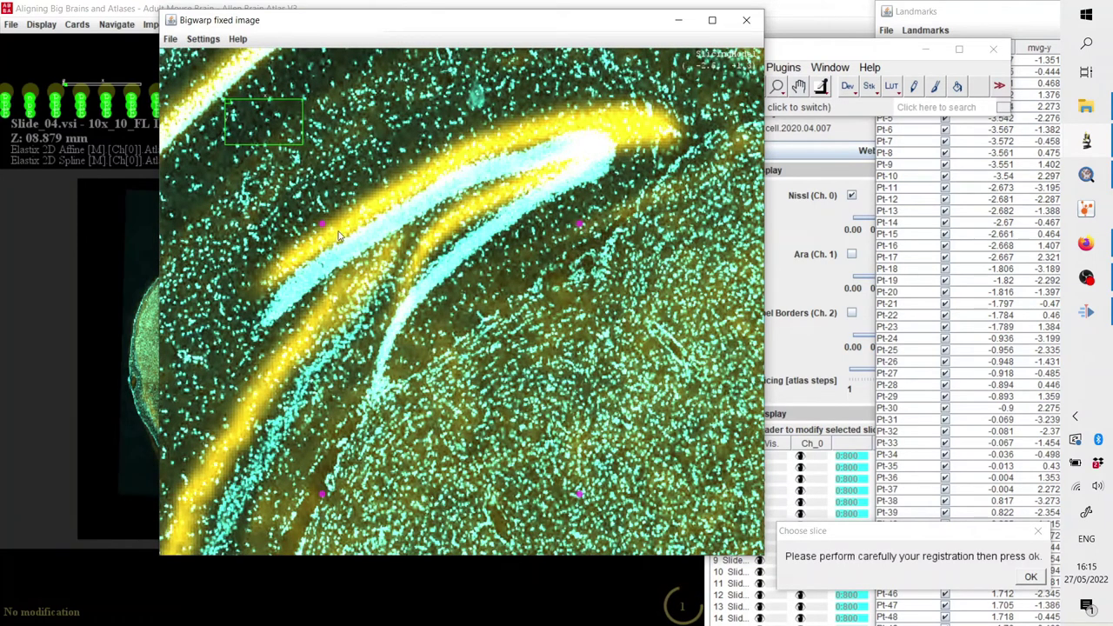
# - Increase the landmark size in BigWarp Options so the points draw larger
pyautogui.click(207, 41)
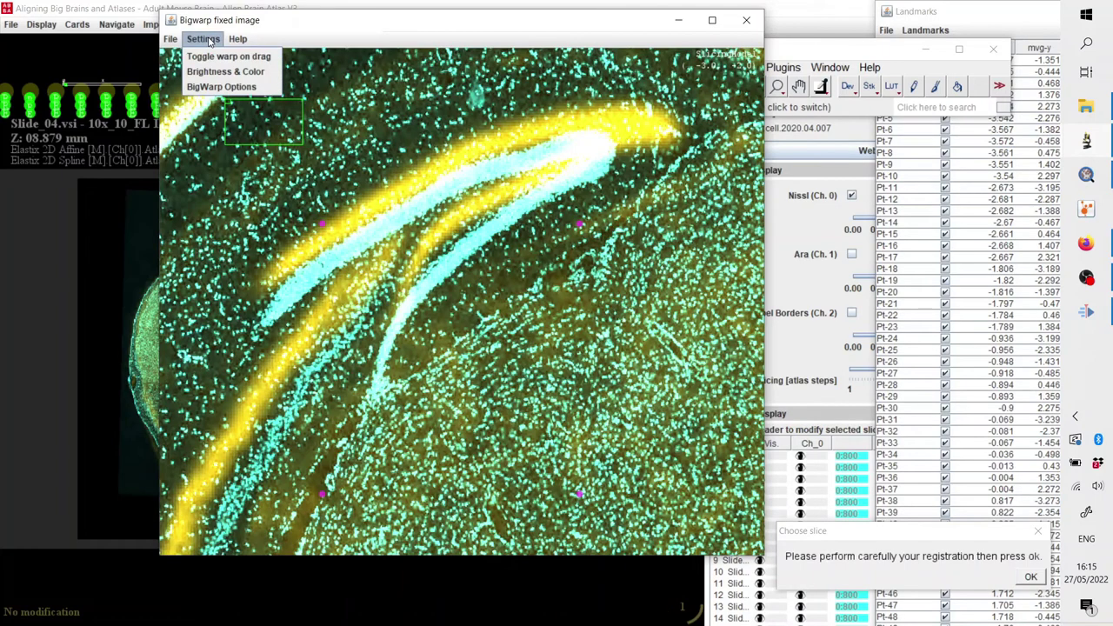
pyautogui.click(222, 87)
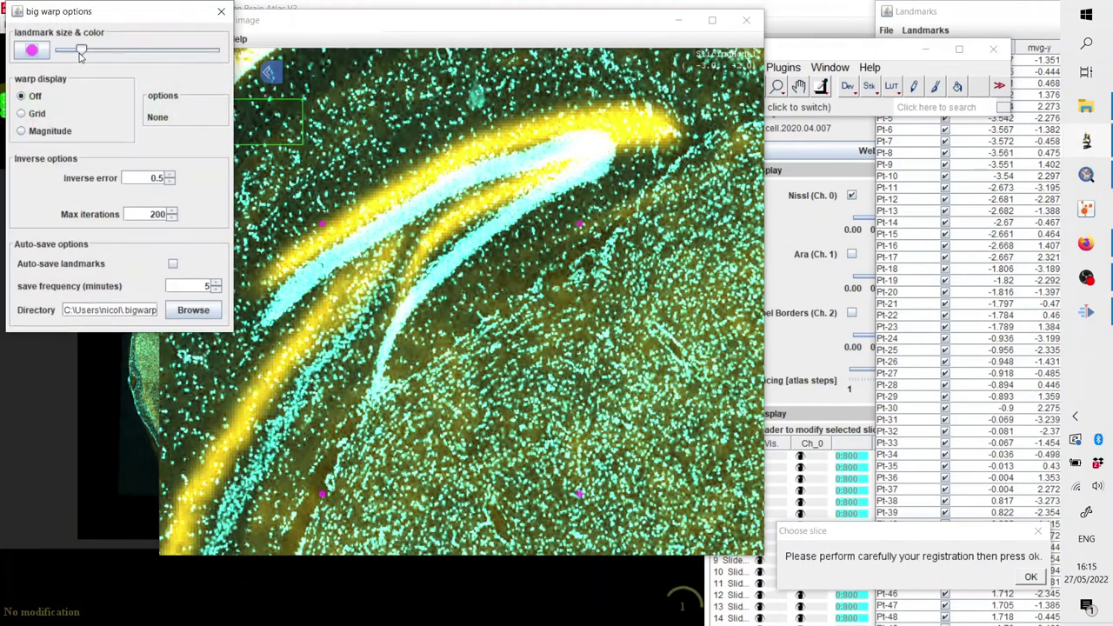
pyautogui.moveTo(80, 52); pyautogui.dragTo(142, 51)
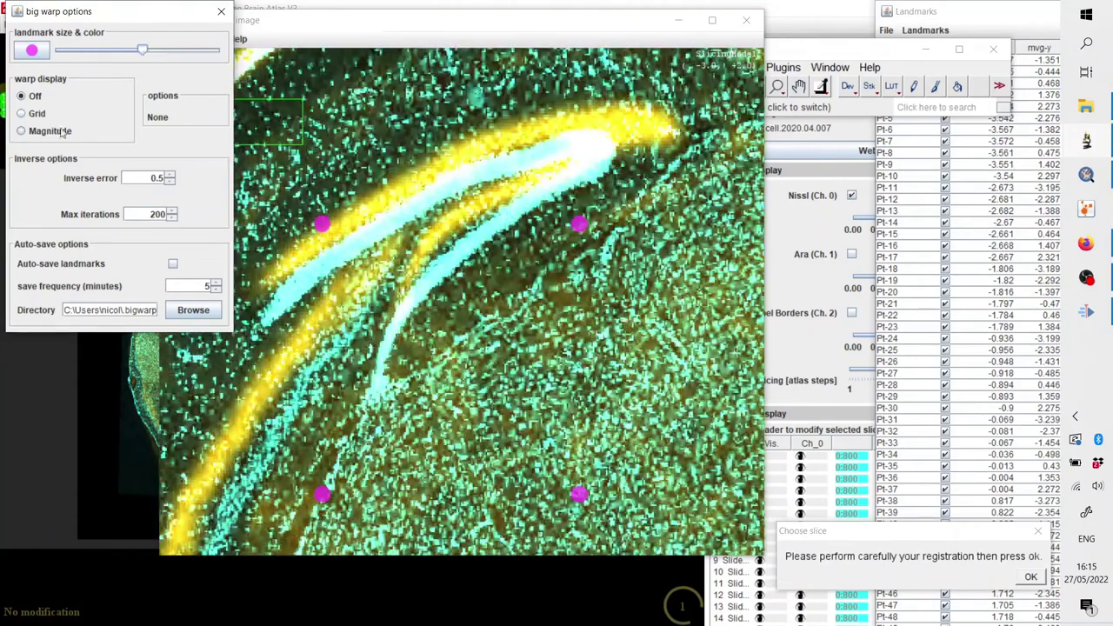
# - Drag four existing landmarks to realign the hippocampal layer and fibre tract
pyautogui.click(487, 198)
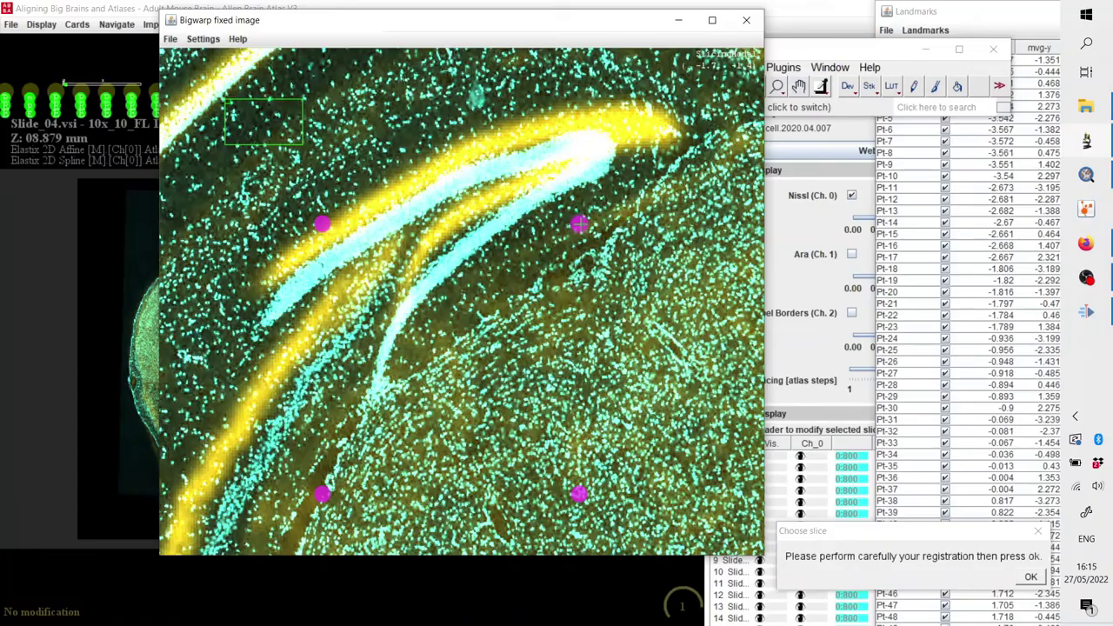
pyautogui.click(579, 224)
pyautogui.moveTo(579, 225); pyautogui.dragTo(569, 204)
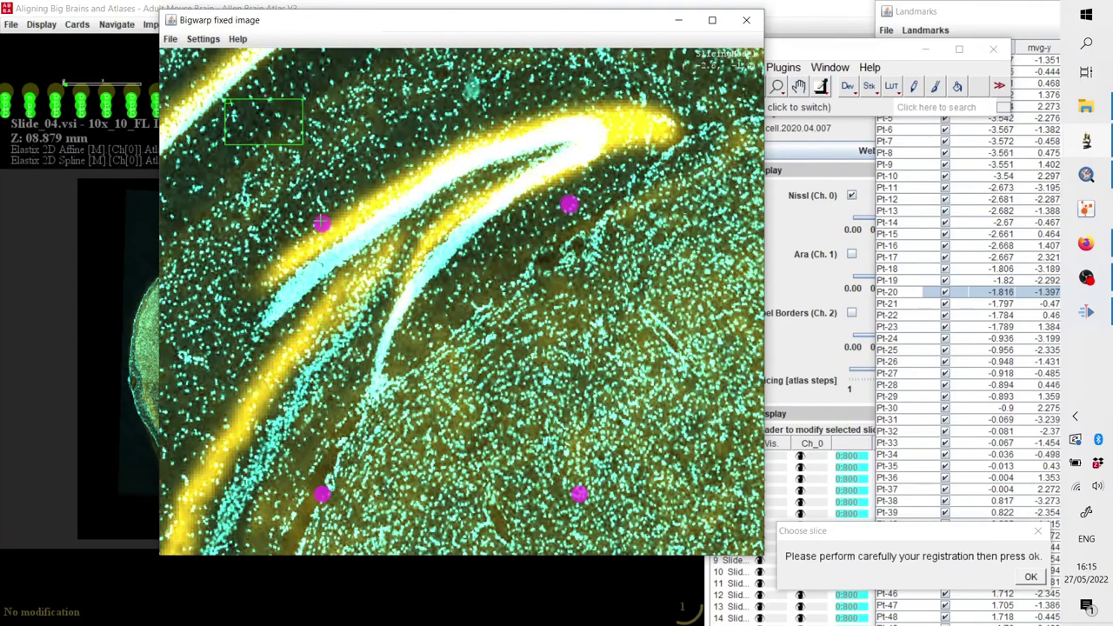
pyautogui.moveTo(322, 222); pyautogui.dragTo(322, 199)
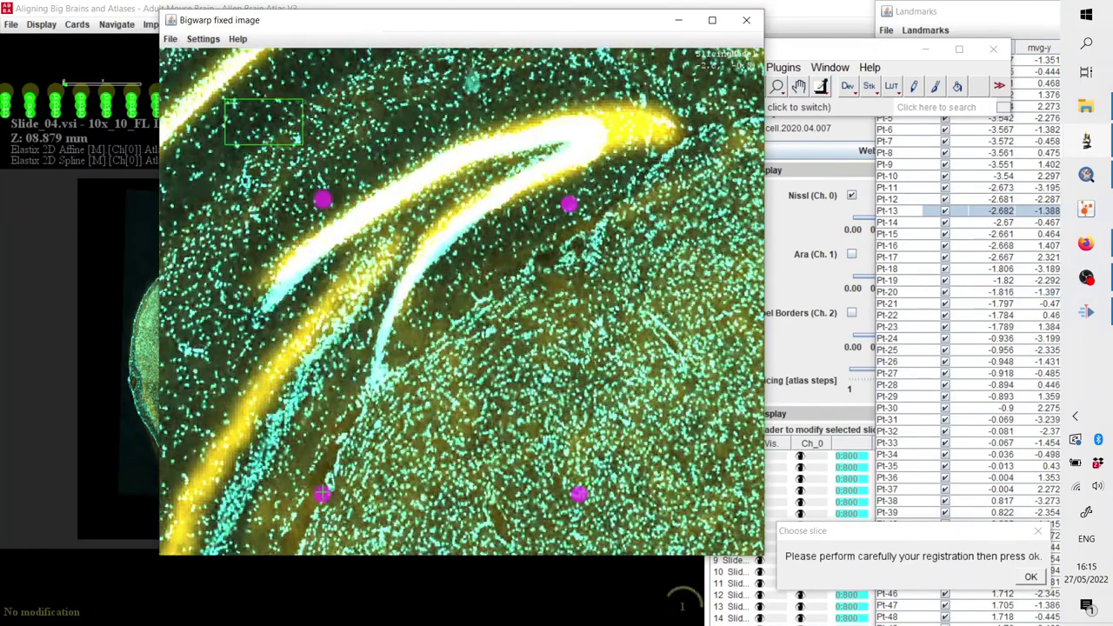
pyautogui.moveTo(322, 493); pyautogui.dragTo(289, 485)
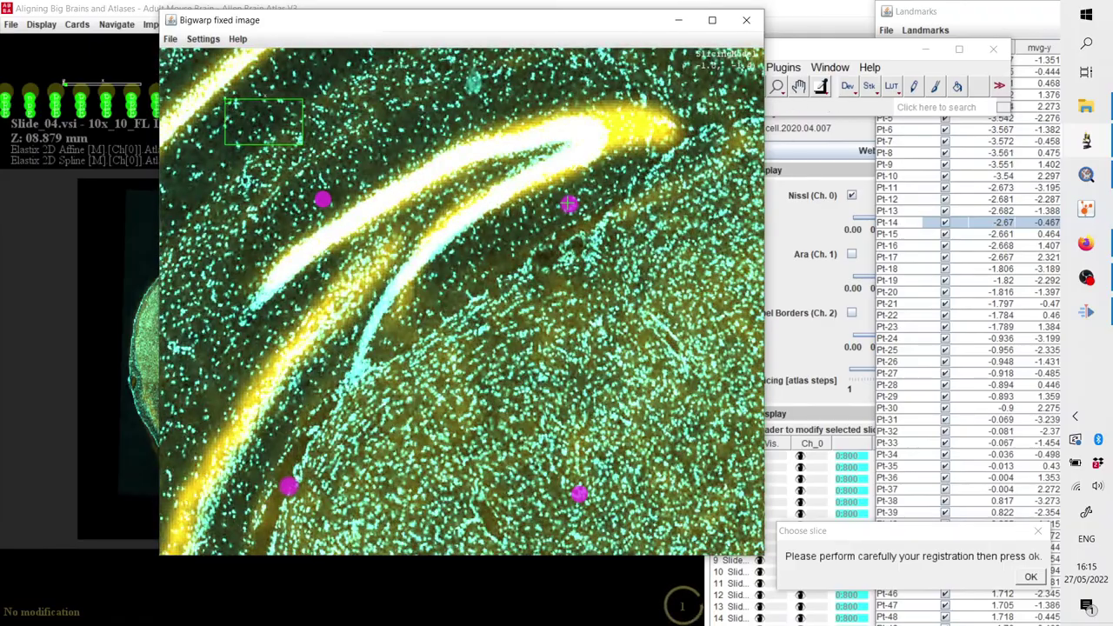
pyautogui.moveTo(570, 204); pyautogui.dragTo(600, 193)
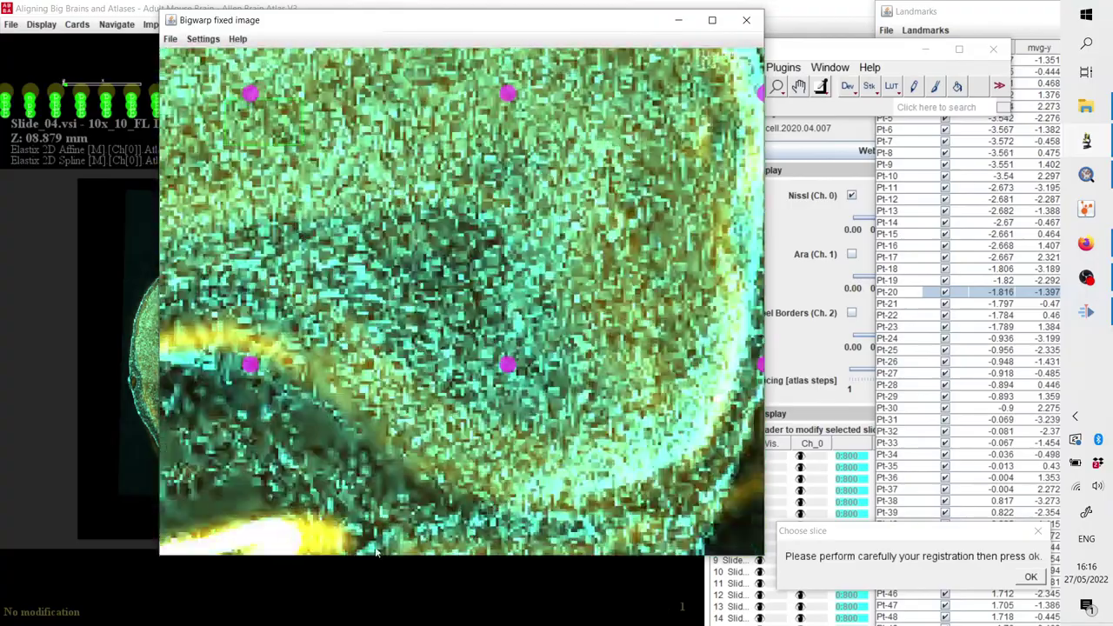
# - Add a new landmark on the bright fibre tract, pull it into place, and refine nearby landmarks
pyautogui.scroll(-2, 508, 301)
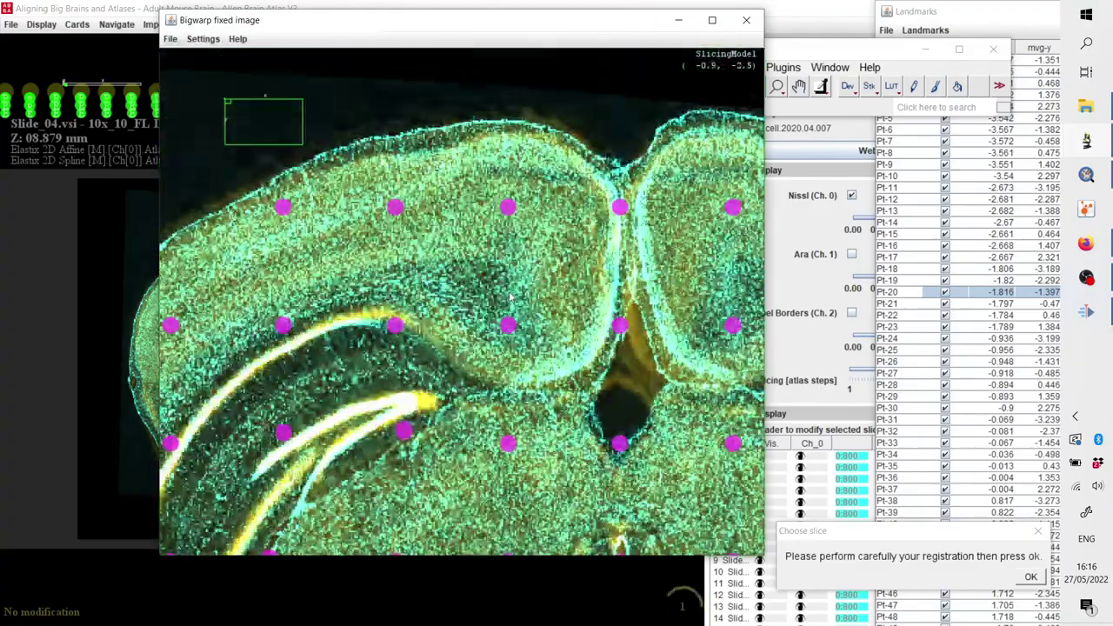
pyautogui.moveTo(665, 421); pyautogui.dragTo(622, 377)
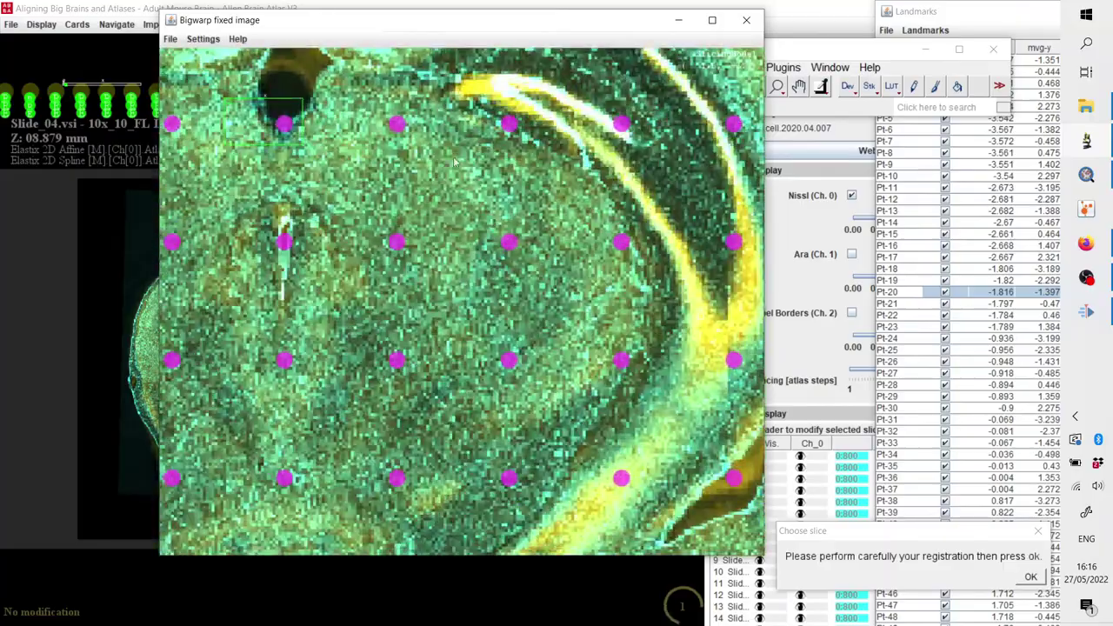
pyautogui.scroll(4, 551, 223)
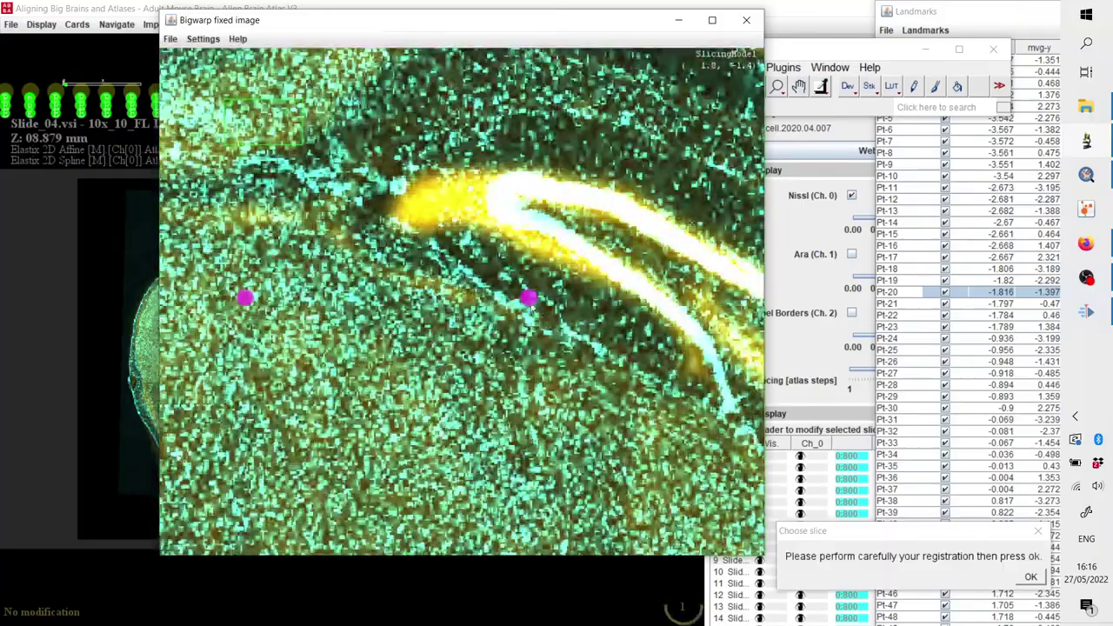
pyautogui.press('space')
pyautogui.moveTo(529, 298)
pyautogui.mouseDown()
pyautogui.moveTo(497, 311)
pyautogui.moveTo(519, 302)
pyautogui.mouseUp()
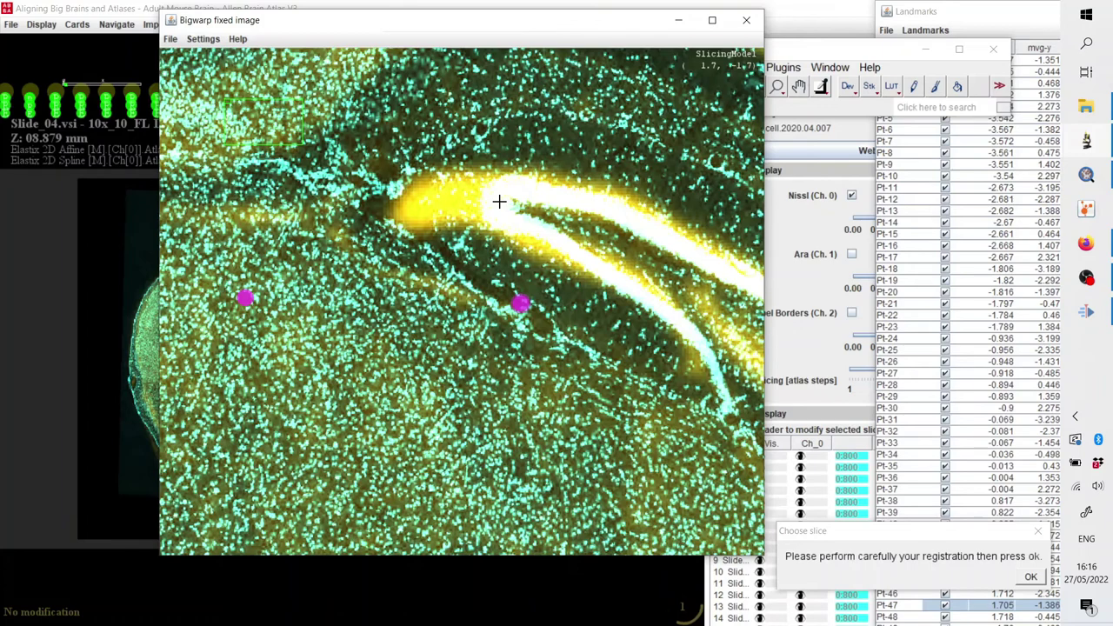
pyautogui.click(500, 201)
pyautogui.moveTo(499, 202); pyautogui.dragTo(466, 201)
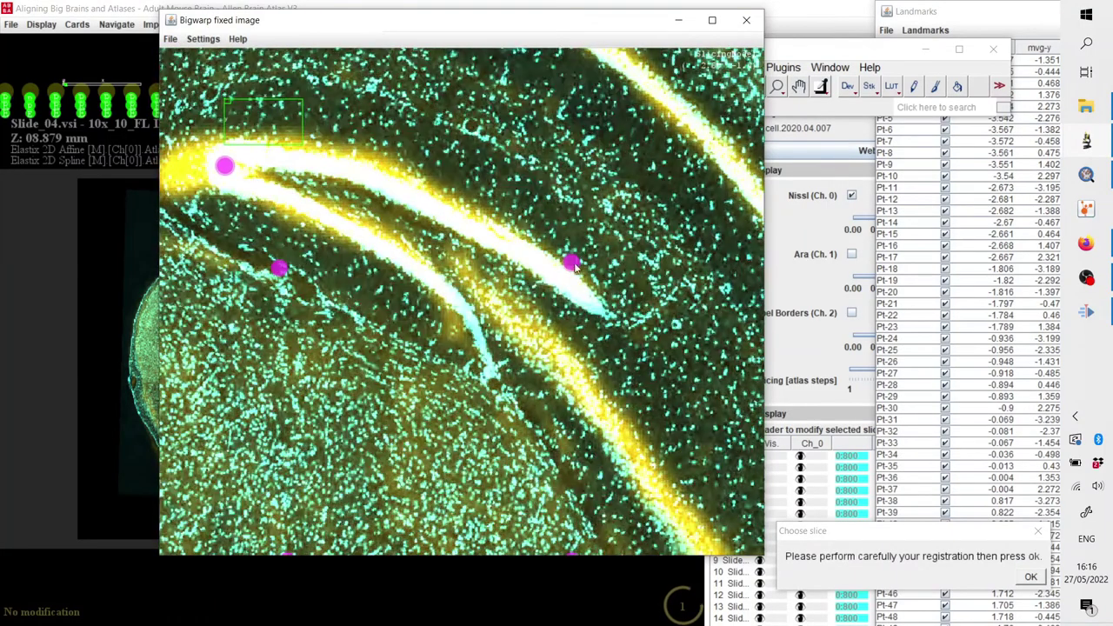
pyautogui.press('space')
pyautogui.moveTo(571, 261); pyautogui.dragTo(559, 256)
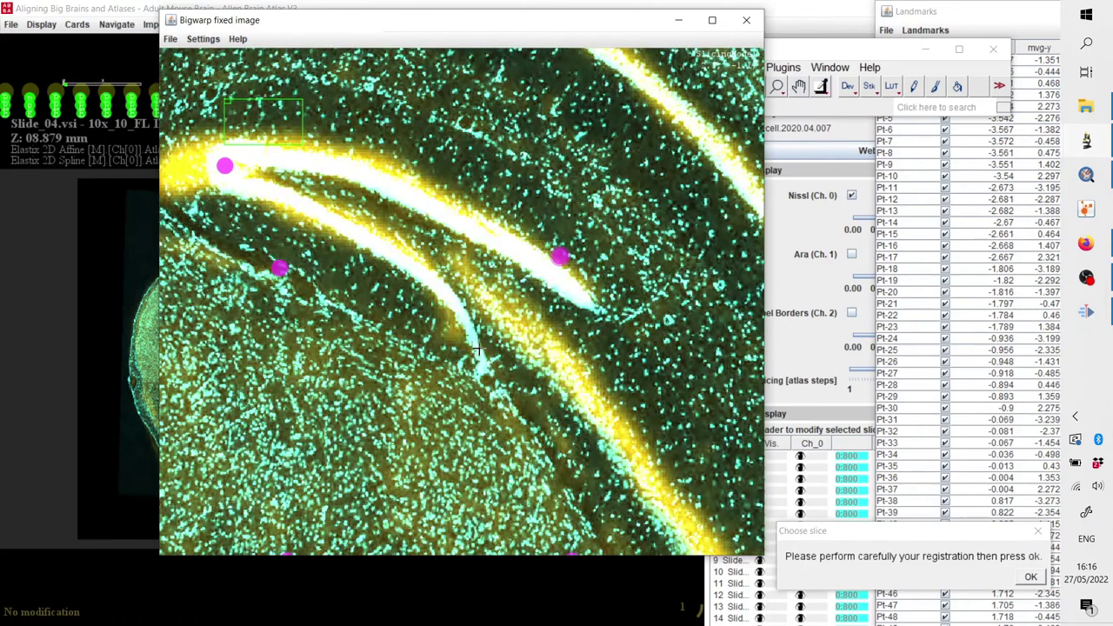
pyautogui.press('space')
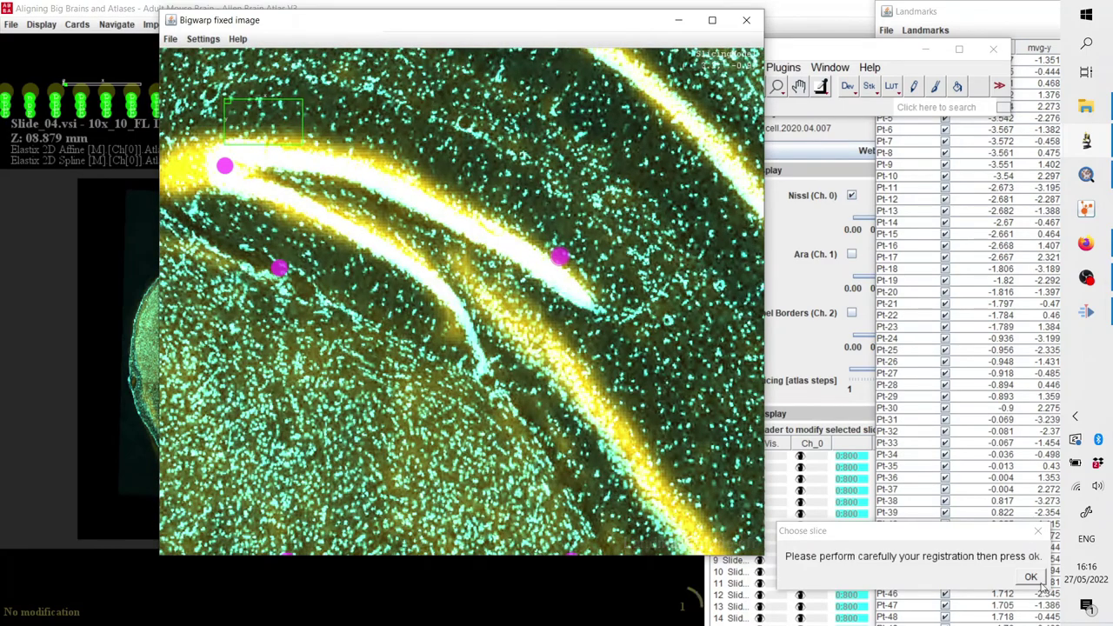
# - Accept the corrected registration and export registrations to the QuPath project, erasing previous ROIs
pyautogui.click(1031, 578)
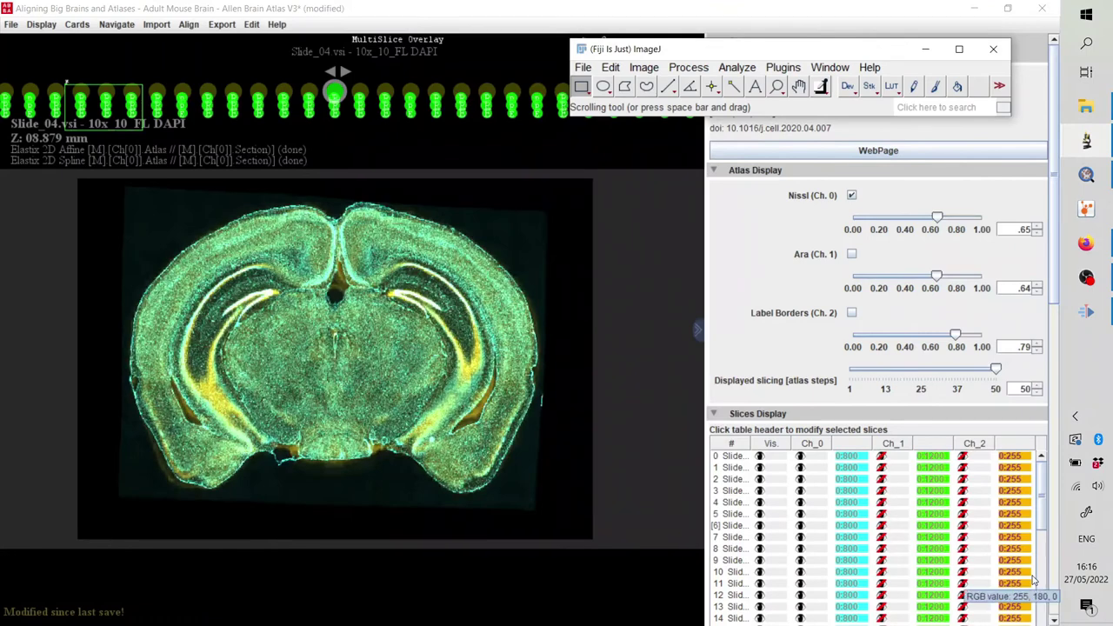
pyautogui.click(224, 25)
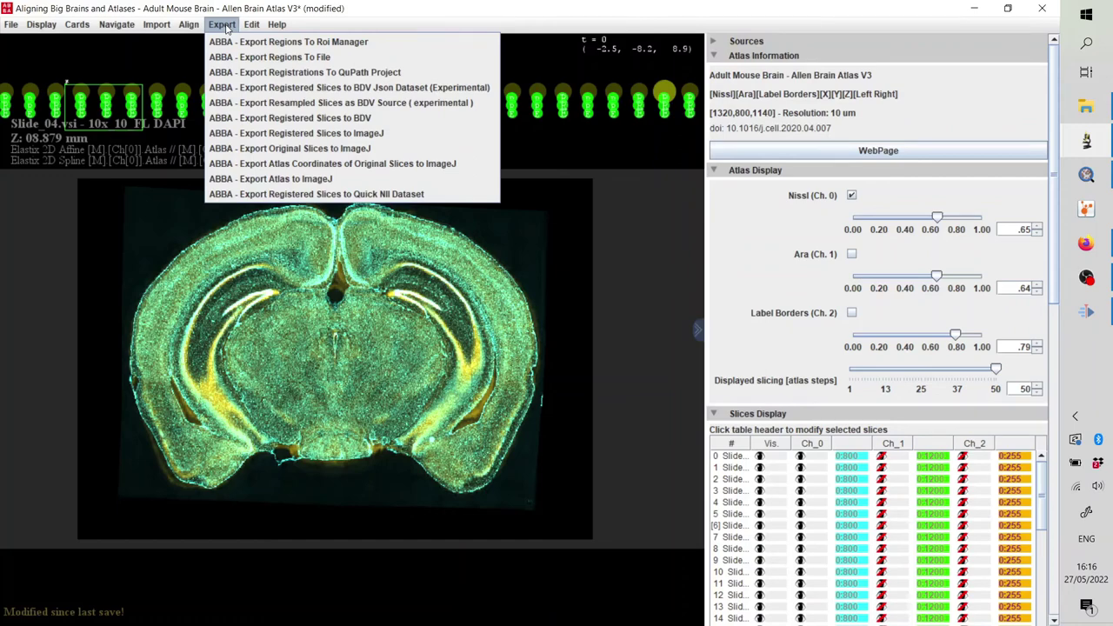
pyautogui.click(240, 75)
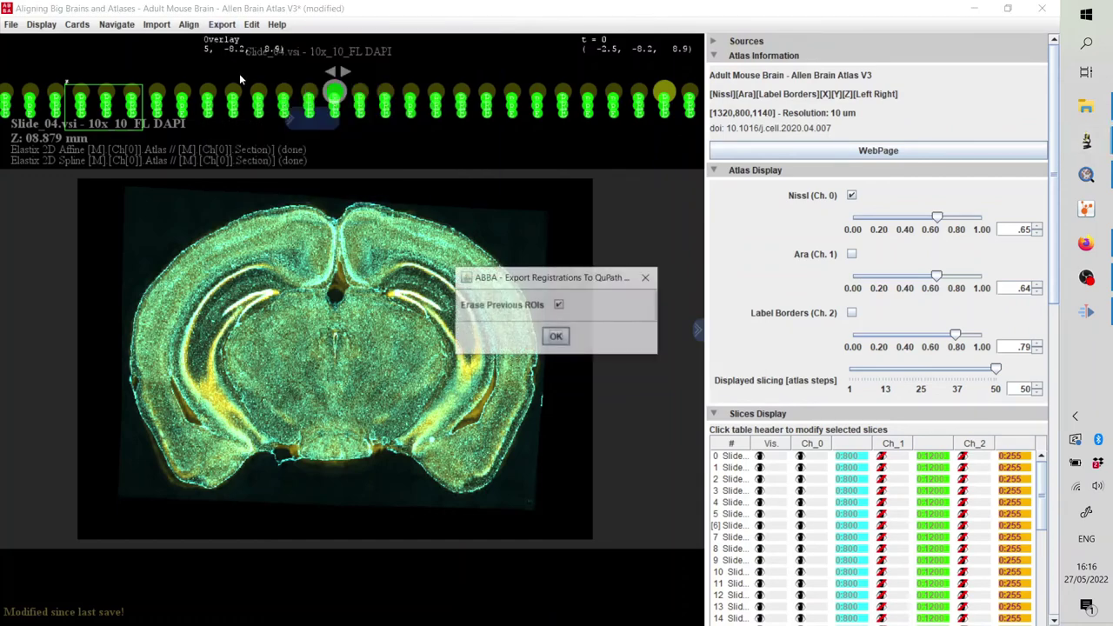
pyautogui.click(556, 337)
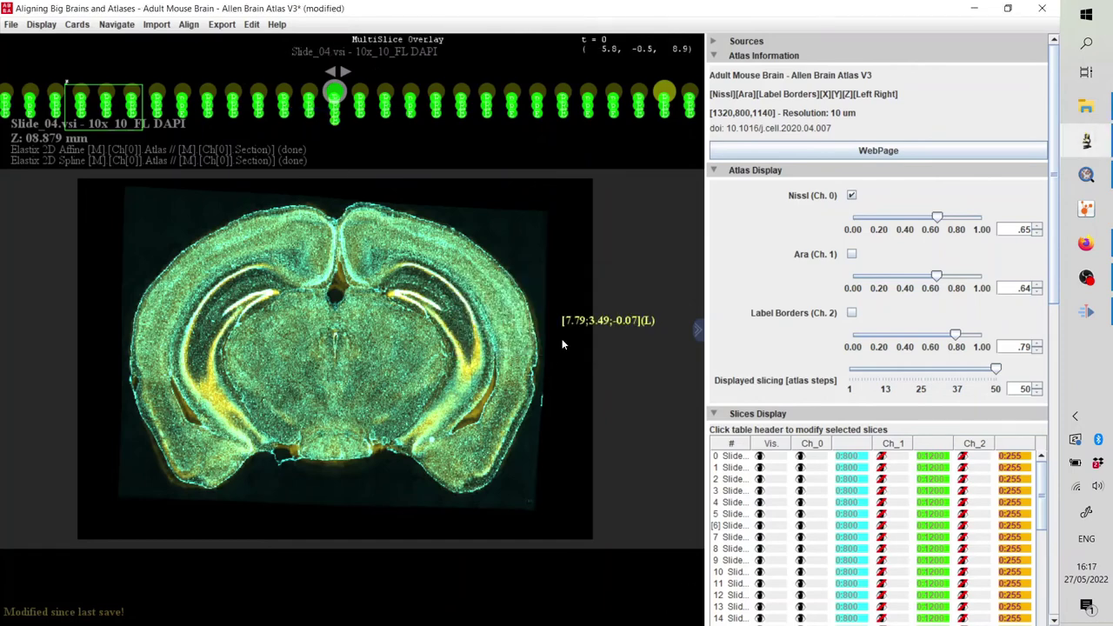
# - In QuPath, zoom into the hippocampus and request deleting all objects on Slide_04.vsi - 10x_10
pyautogui.click(1087, 173)
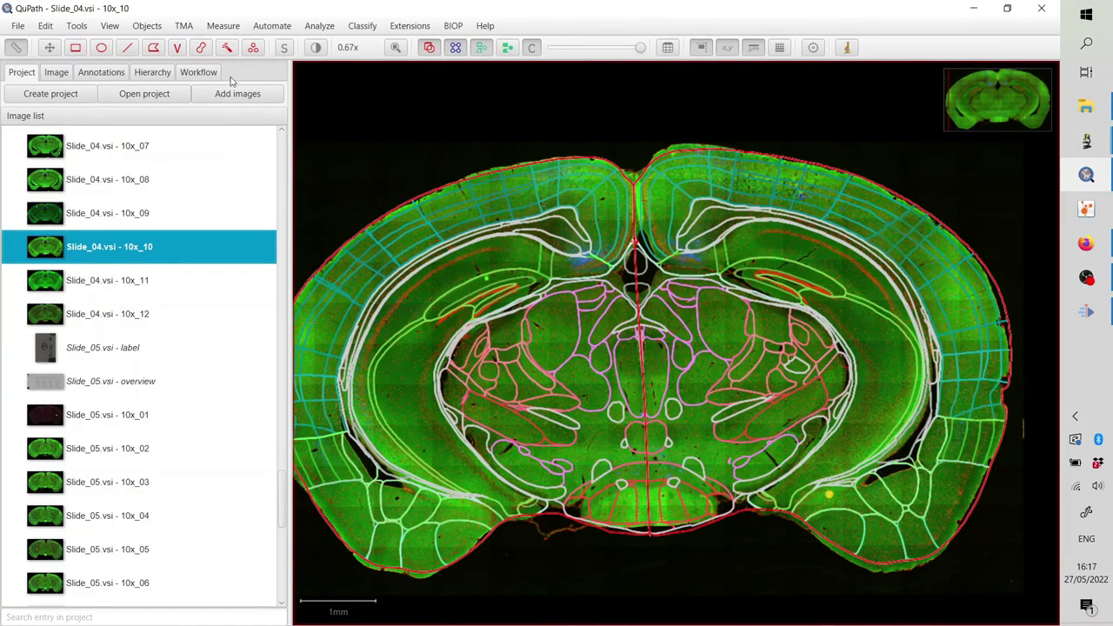
pyautogui.scroll(10, 499, 287)
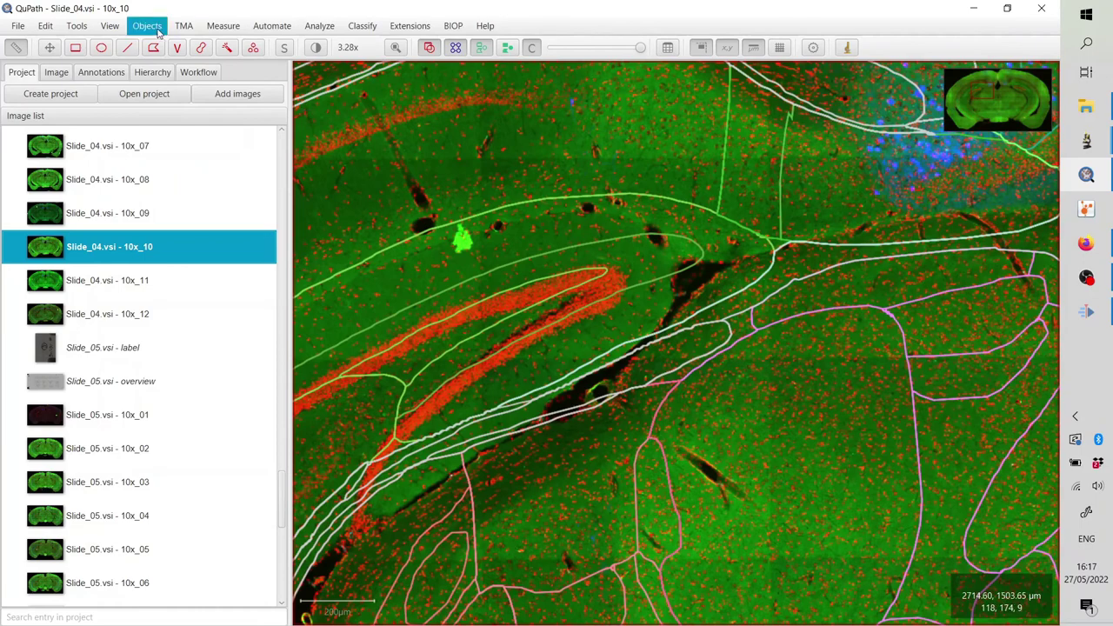
pyautogui.click(158, 32)
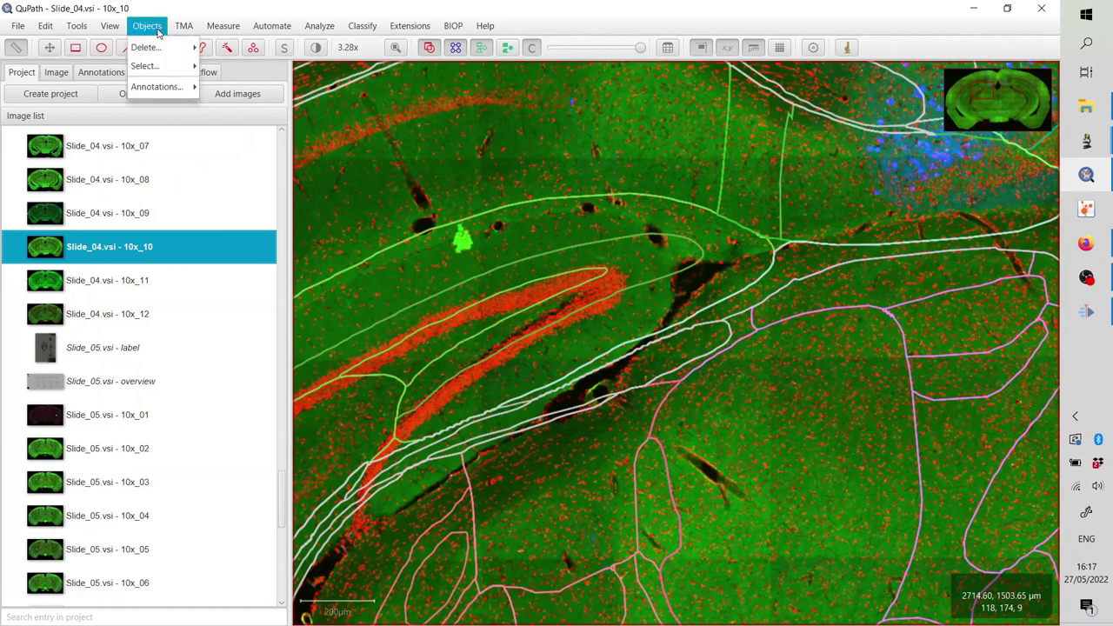
pyautogui.moveTo(165, 48)
pyautogui.click(247, 73)
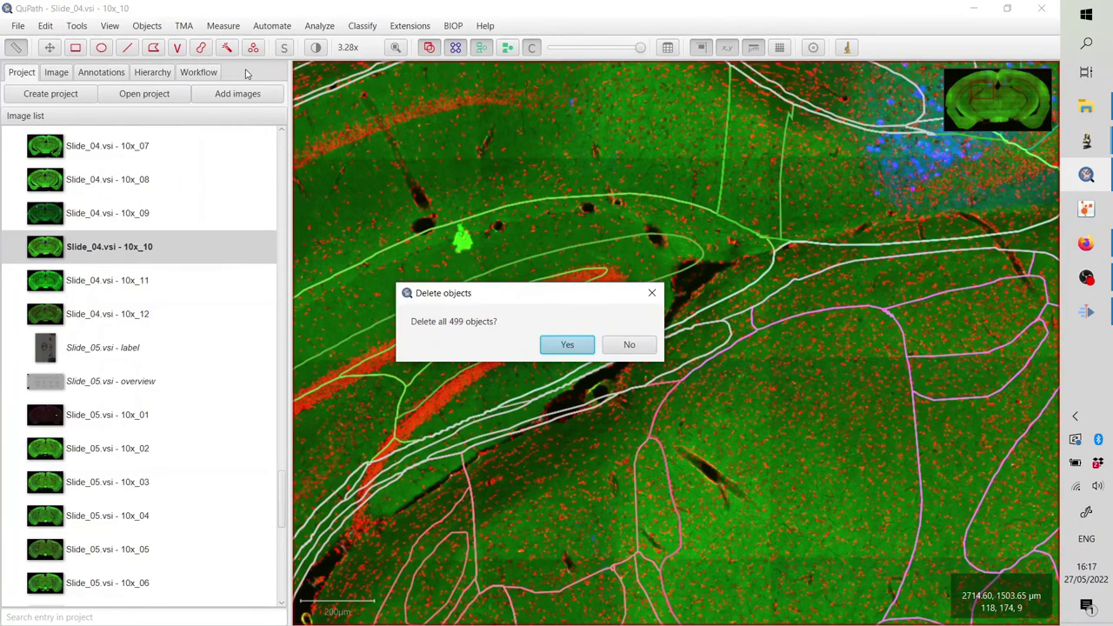
# - Delete the 499 old objects and load ABBA atlas annotations with left and right regions split
pyautogui.click(577, 348)
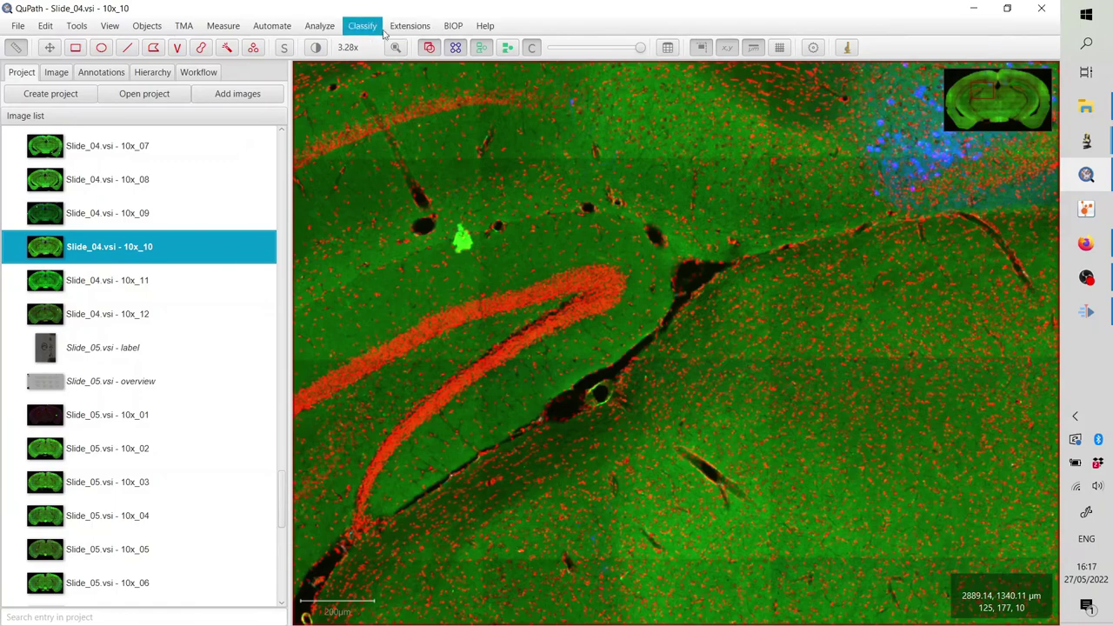
pyautogui.click(421, 28)
pyautogui.moveTo(428, 76)
pyautogui.click(497, 75)
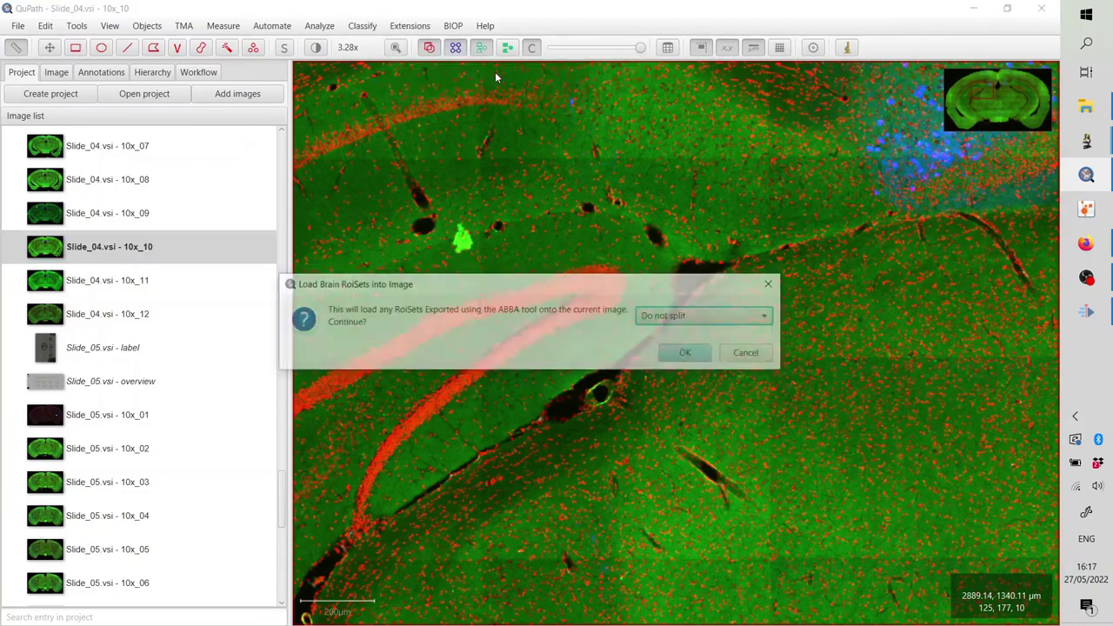
pyautogui.click(709, 318)
pyautogui.click(693, 334)
pyautogui.click(687, 350)
# - Name the imported atlas regions by acronym and import them onto the section
pyautogui.click(681, 312)
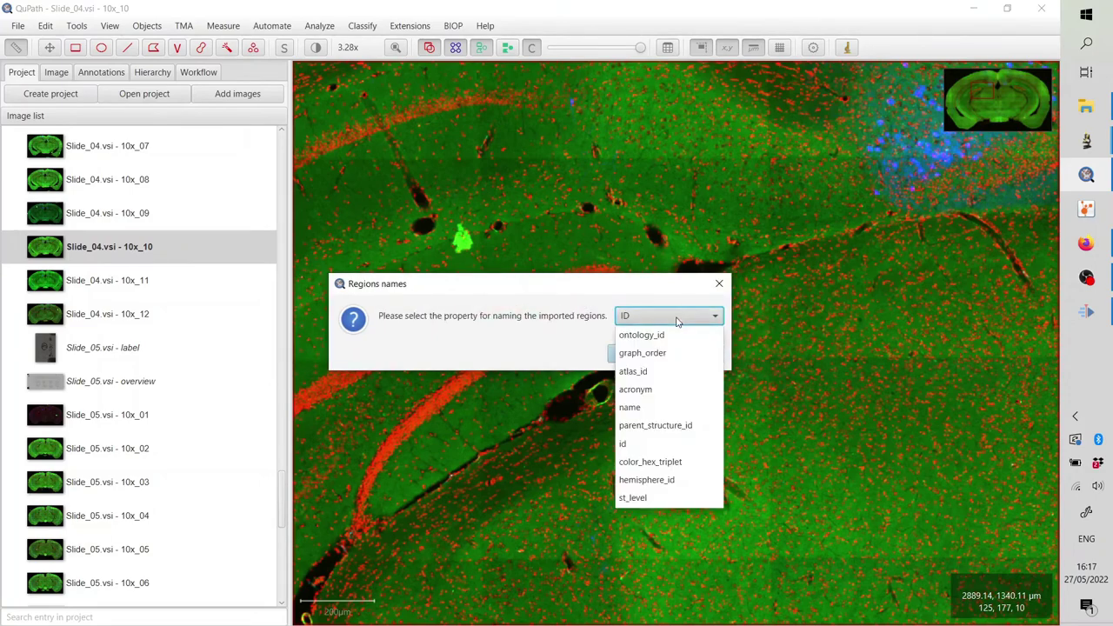
pyautogui.click(648, 389)
pyautogui.click(634, 354)
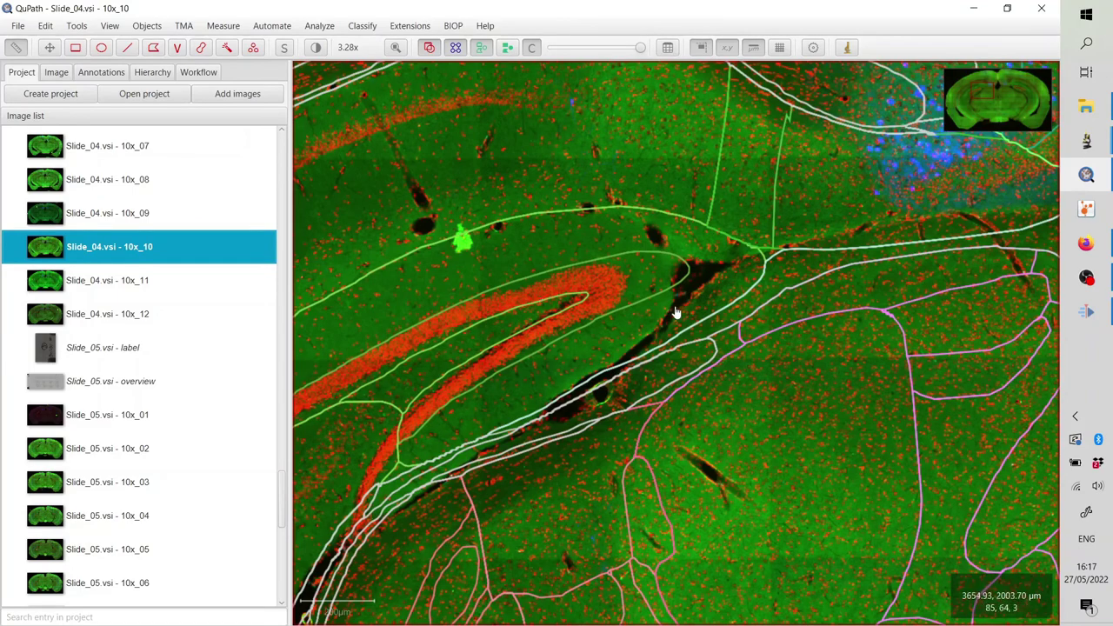
pyautogui.scroll(-5, 577, 298)
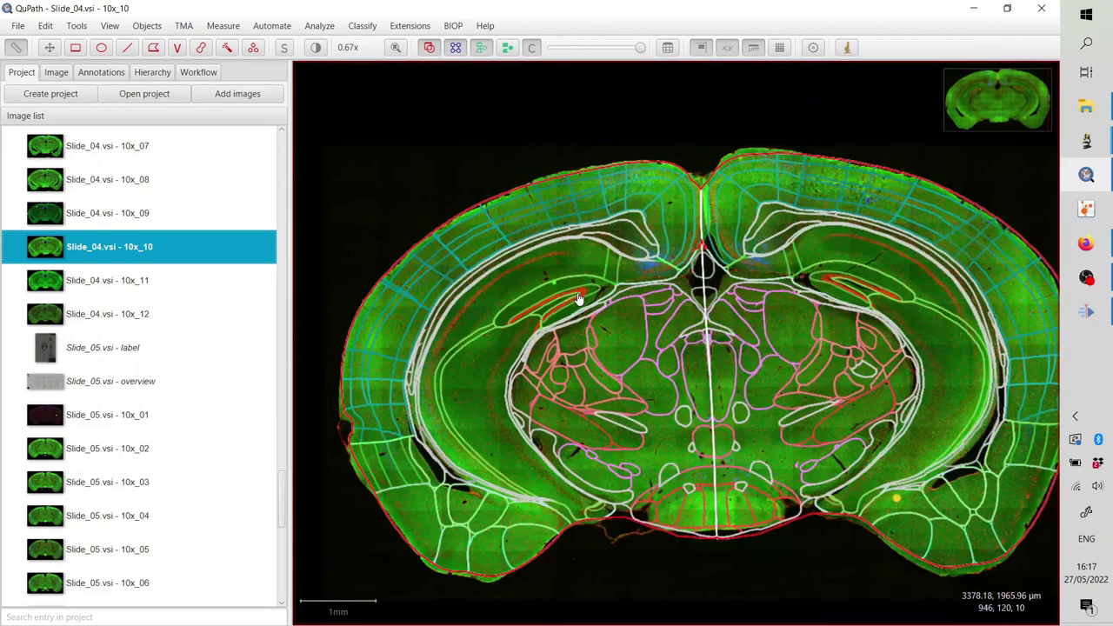
pyautogui.scroll(-3, 600, 291)
pyautogui.scroll(2, 630, 277)
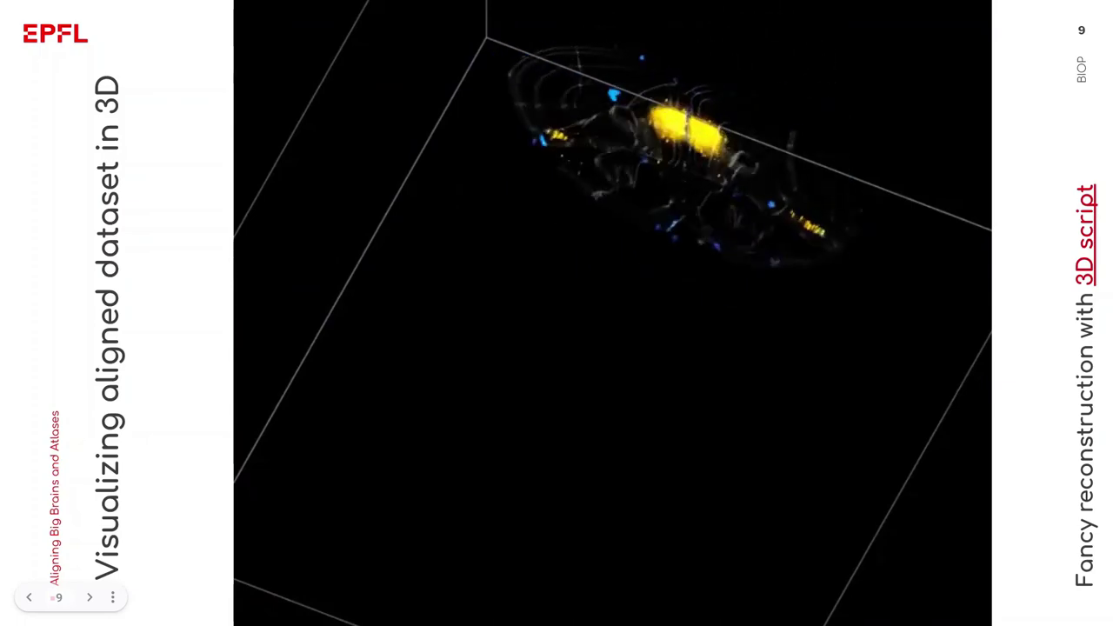
# - Advance the presentation to slide 10, 'ABBA interoperability: Compatible with BrainGlobe suite'
pyautogui.press('Right')
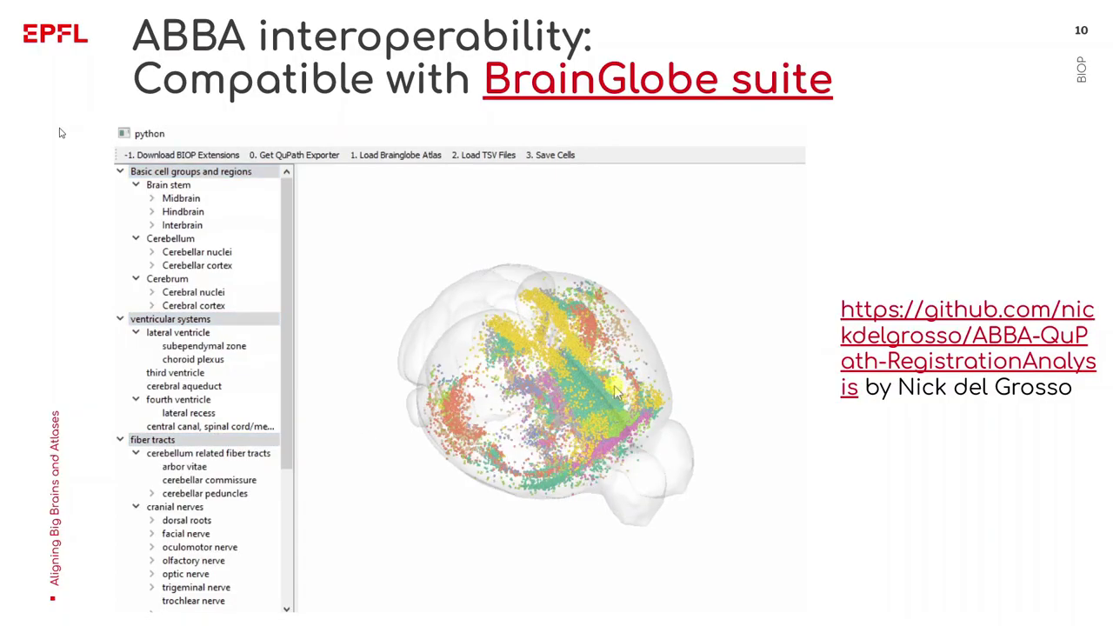